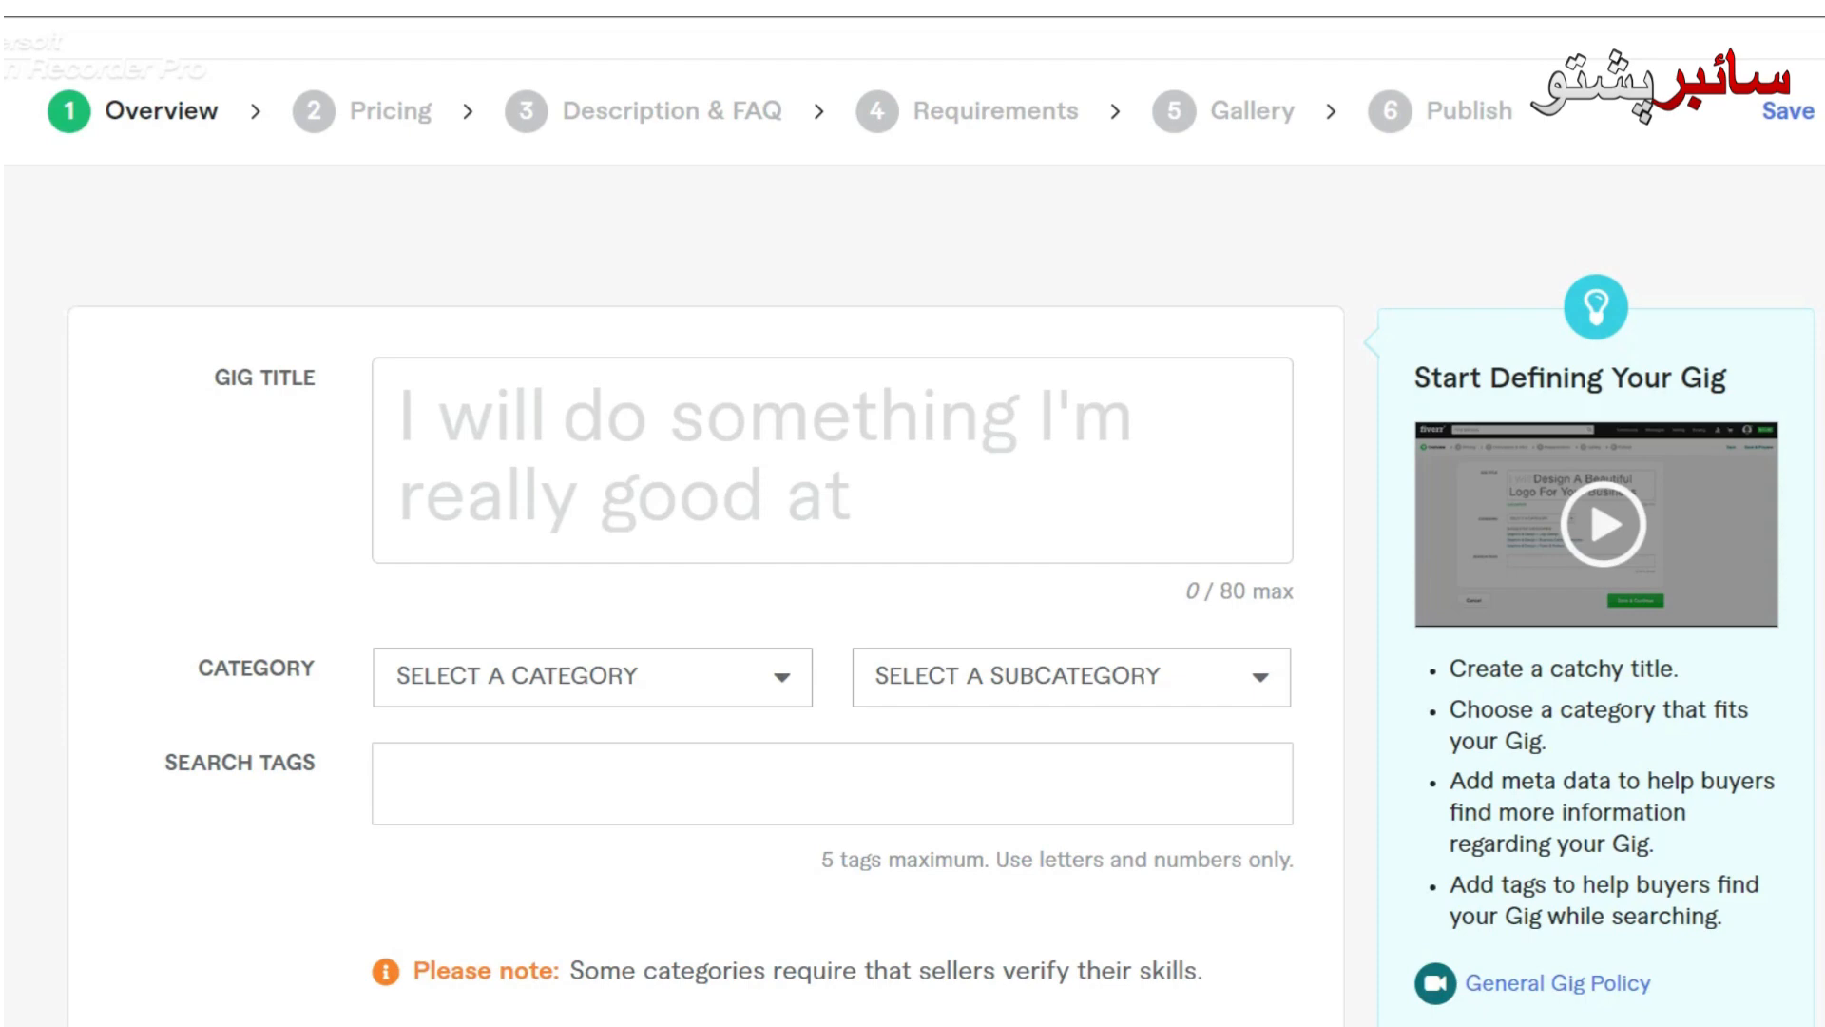
Step: Enter the gig title "Design WordPress Website for your Business"
{"action": "scroll", "coordinate": [912, 571], "scroll_direction": "down", "scroll_amount": 5}
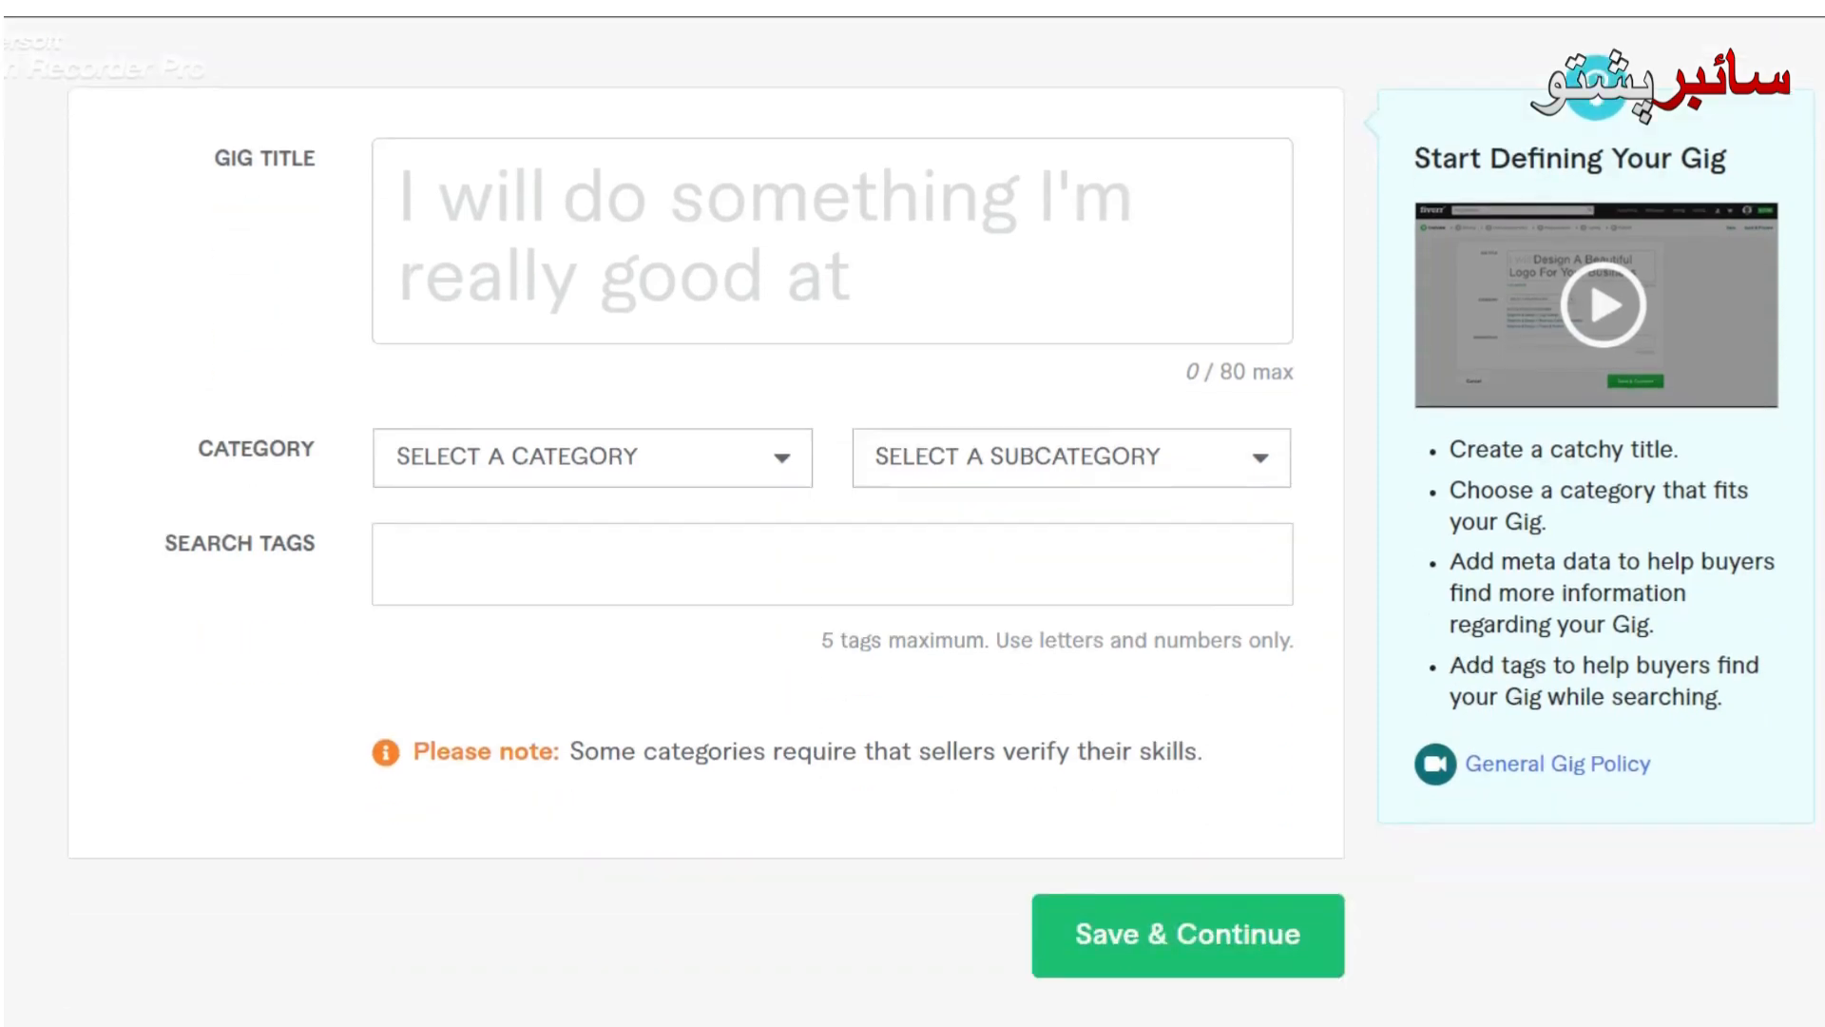
{"action": "scroll", "coordinate": [913, 570], "scroll_direction": "up", "scroll_amount": 3}
{"action": "scroll", "coordinate": [913, 571], "scroll_direction": "up", "scroll_amount": 3}
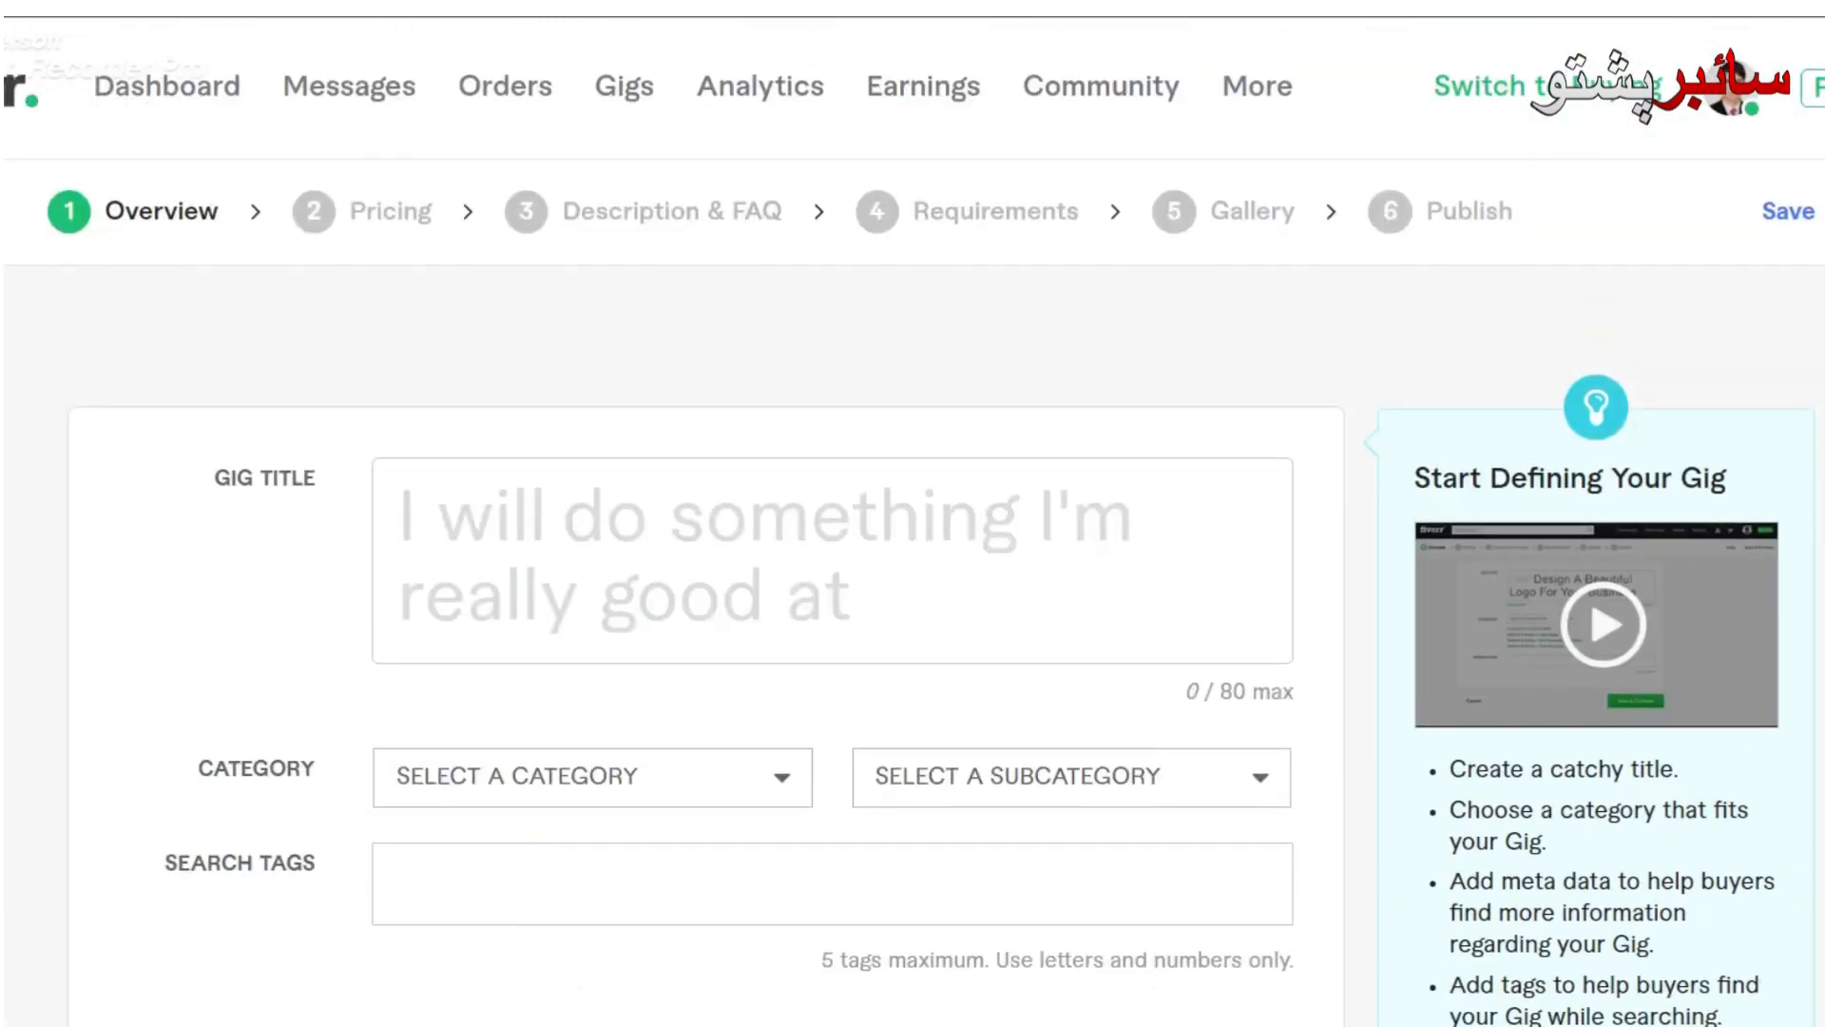
{"action": "scroll", "coordinate": [913, 571], "scroll_direction": "down", "scroll_amount": 2}
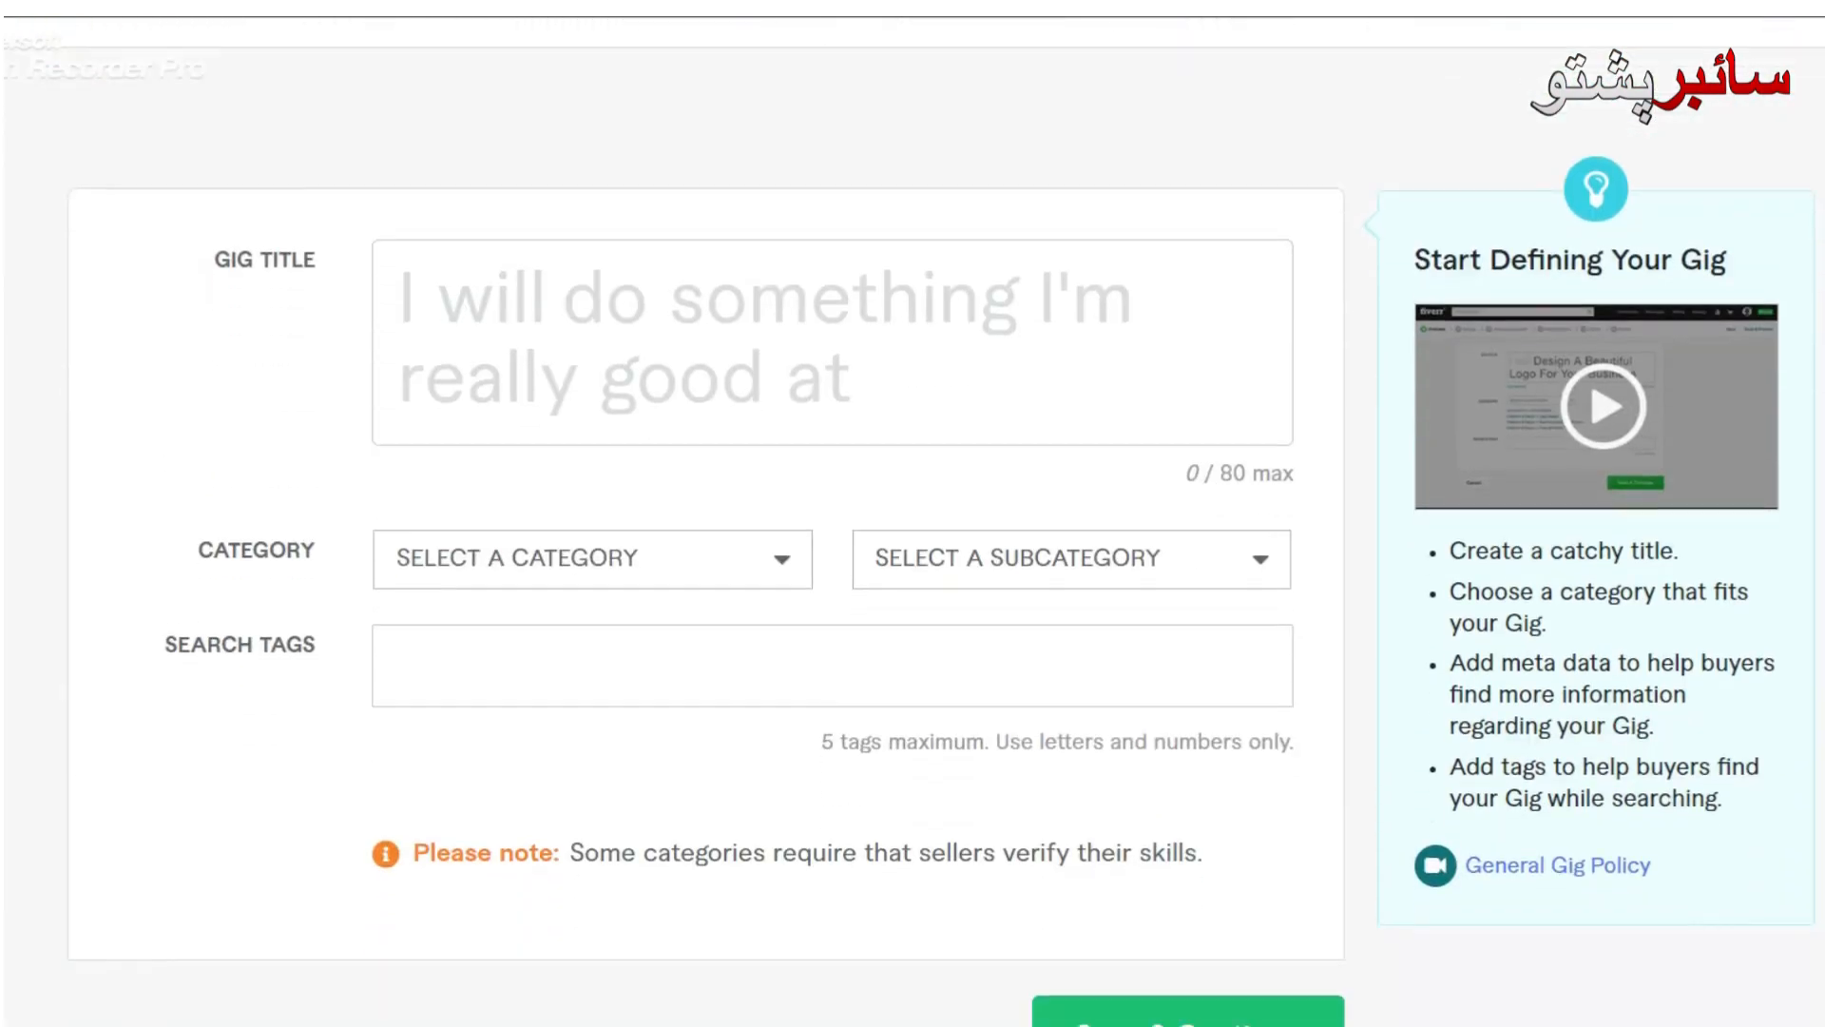
{"action": "mouse_move", "coordinate": [787, 350]}
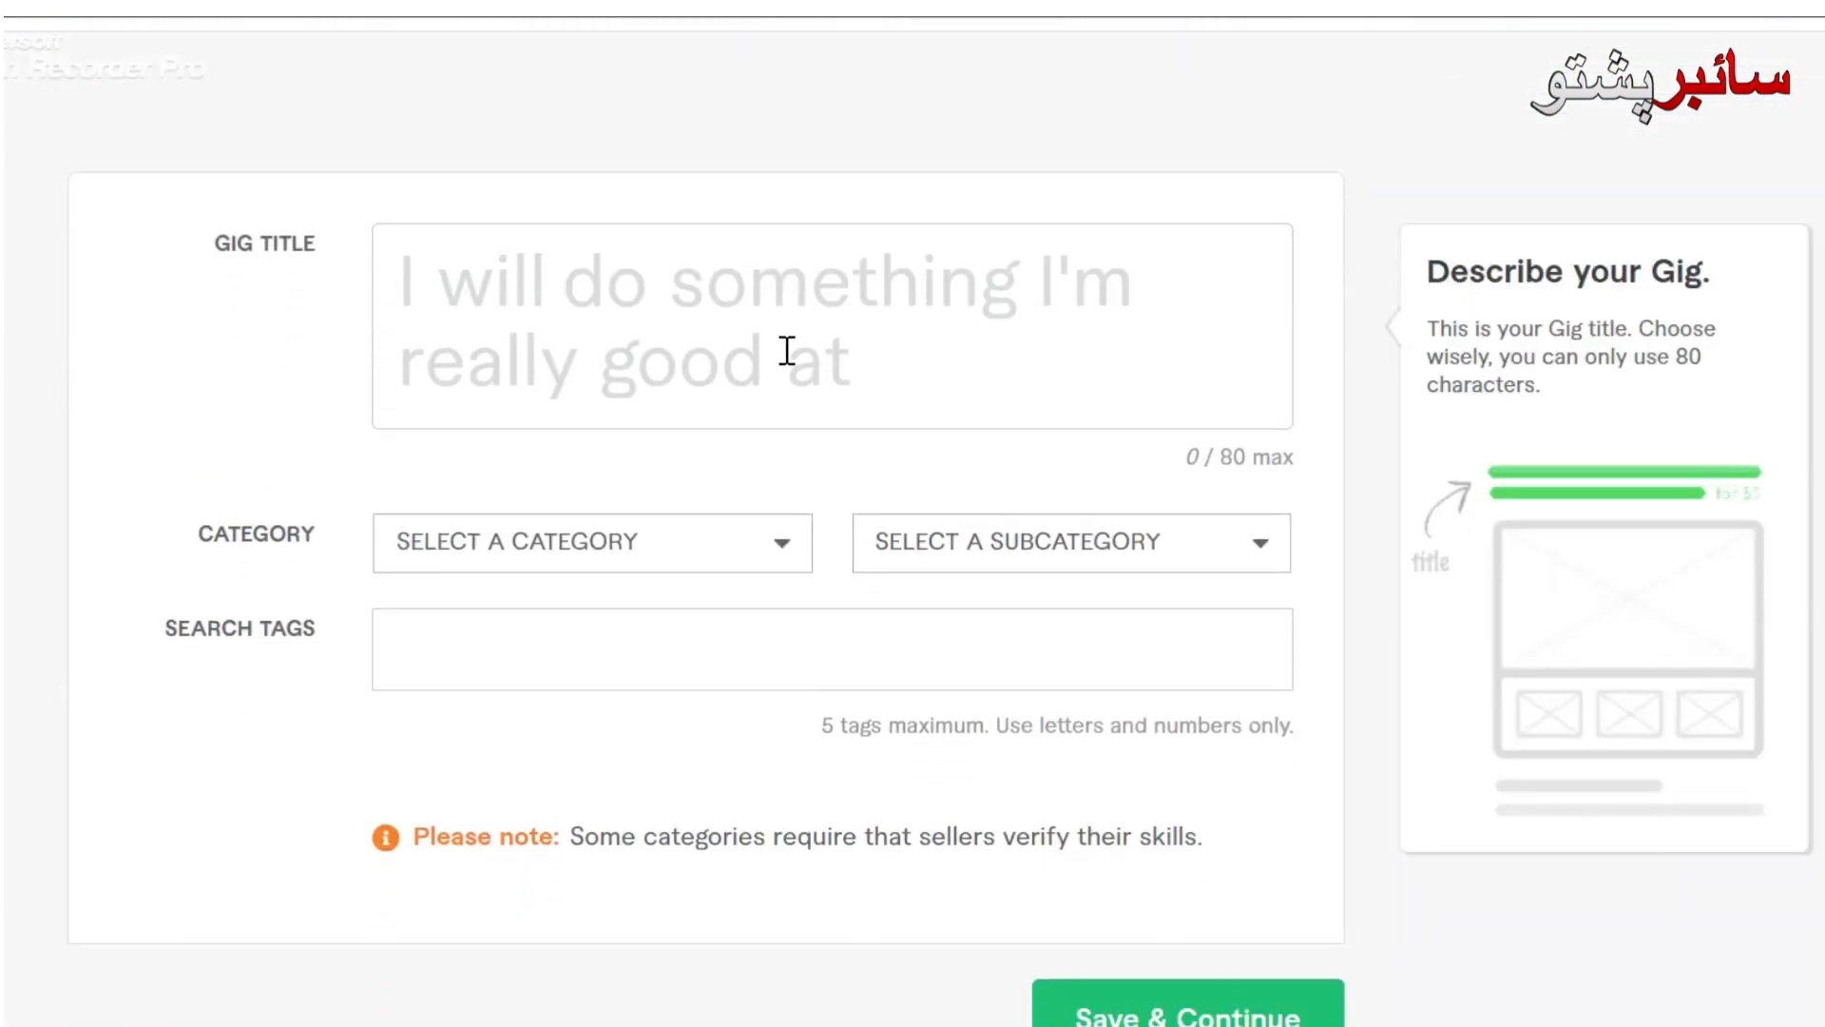
{"action": "left_click", "coordinate": [676, 307]}
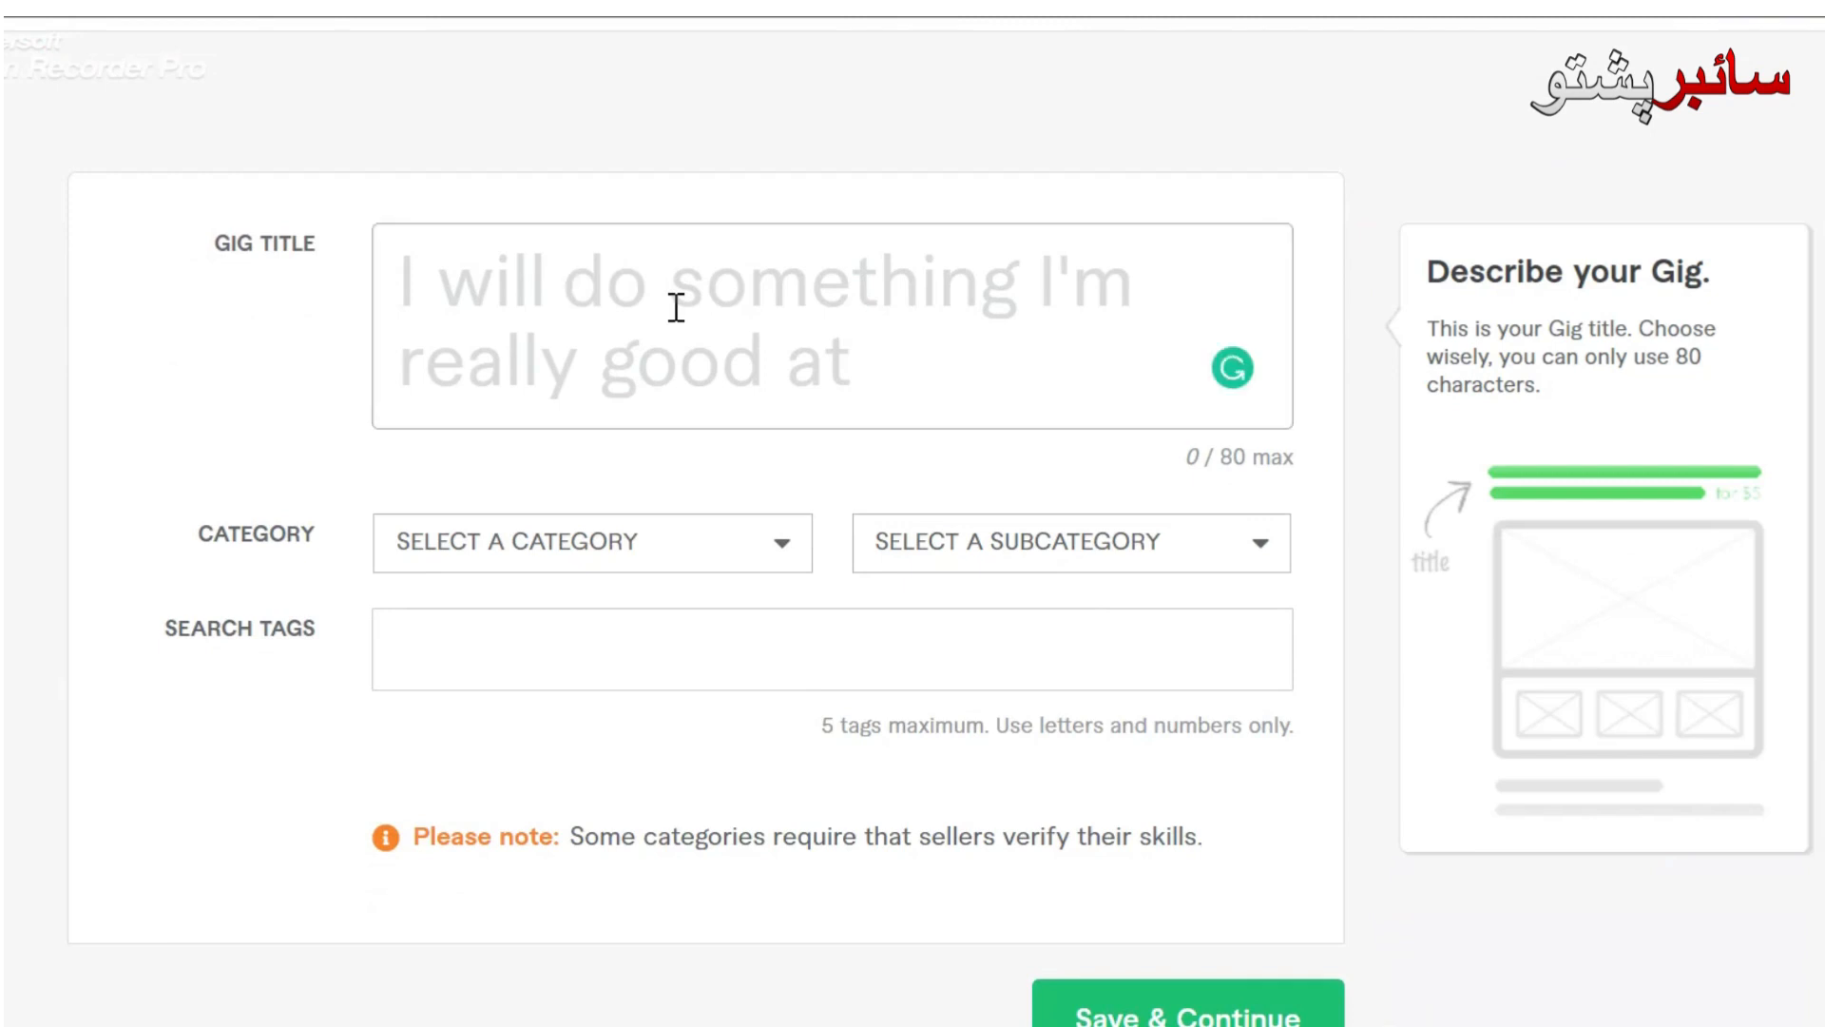
{"action": "type", "text": "De"}
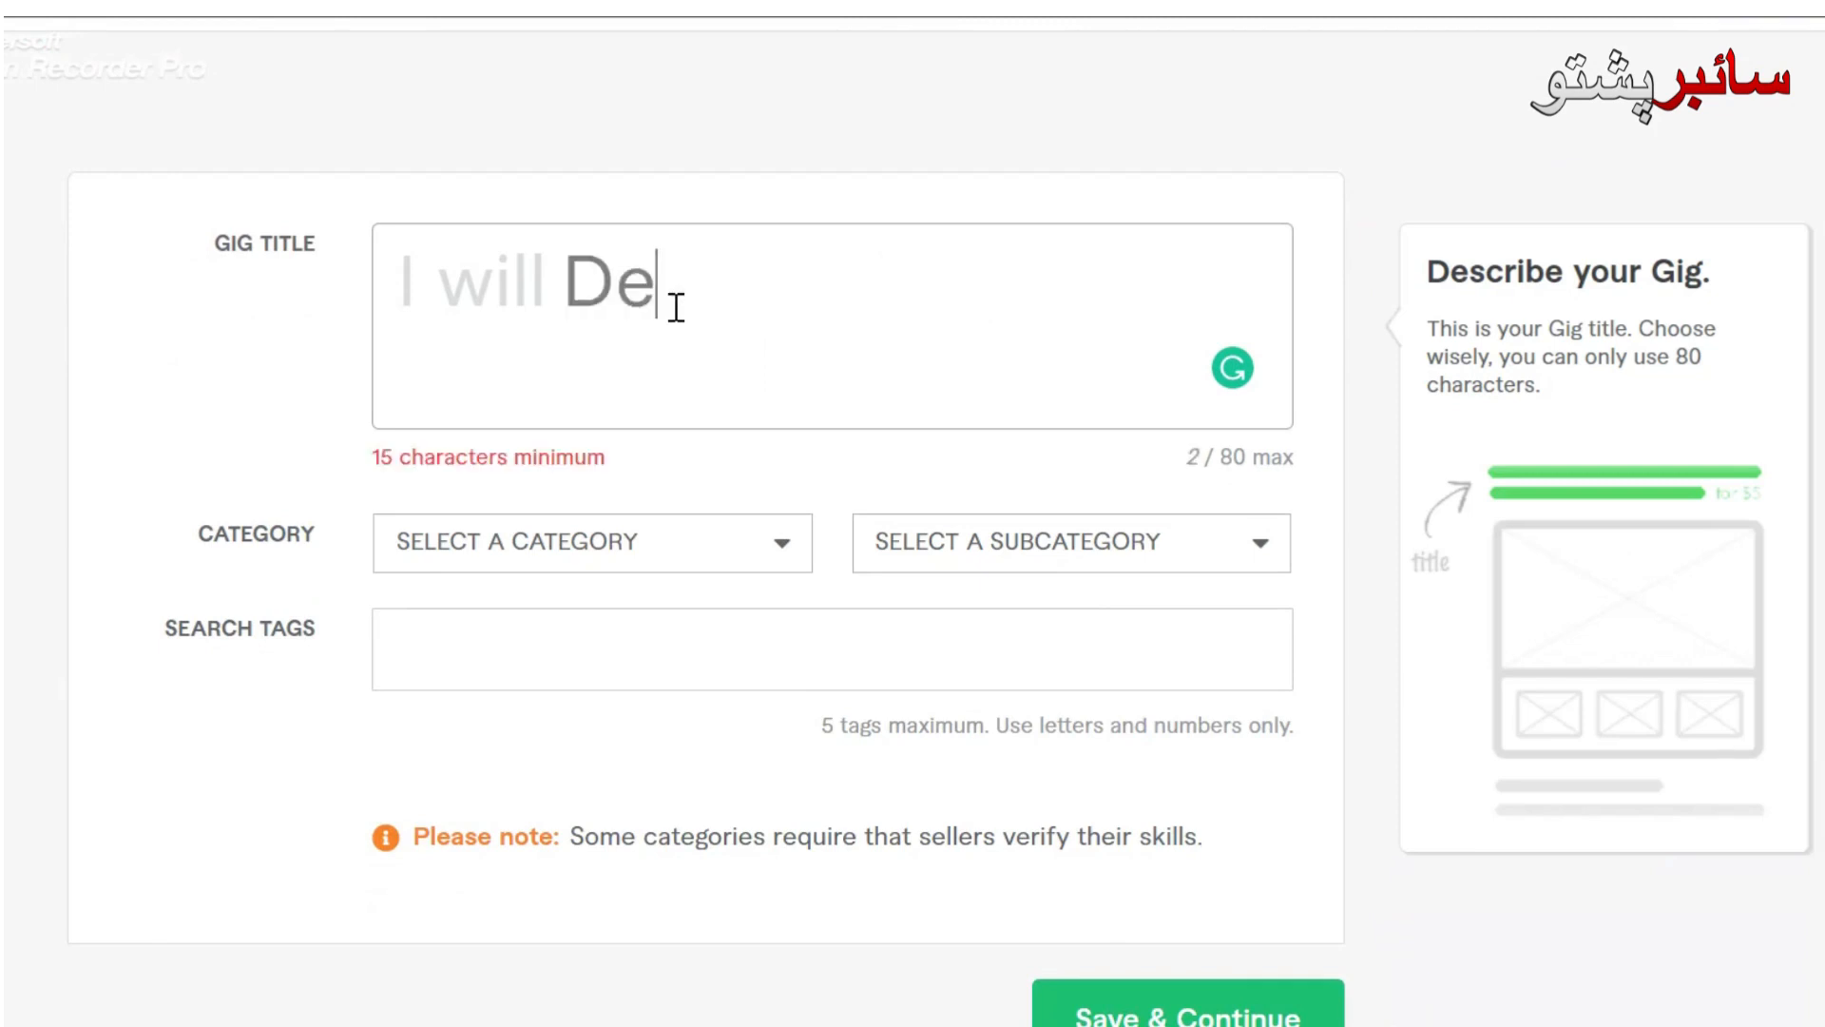
{"action": "type", "text": "sign "}
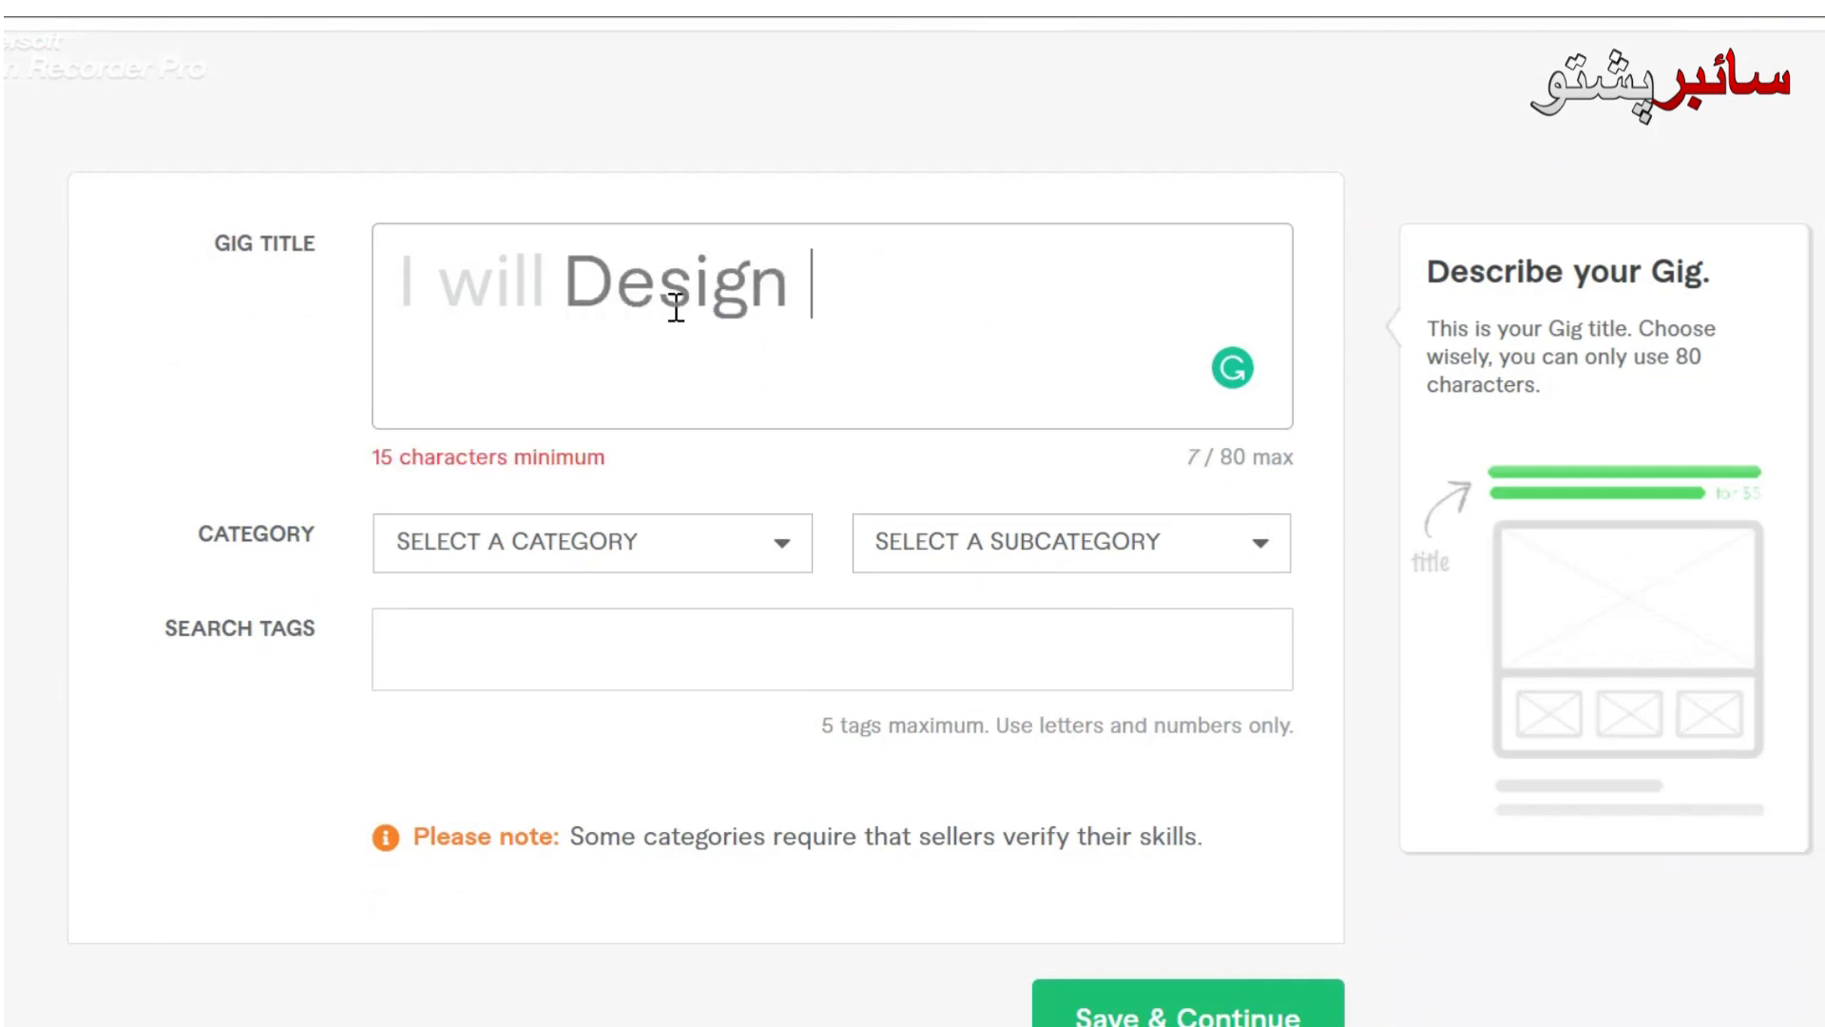
{"action": "type", "text": "WordP"}
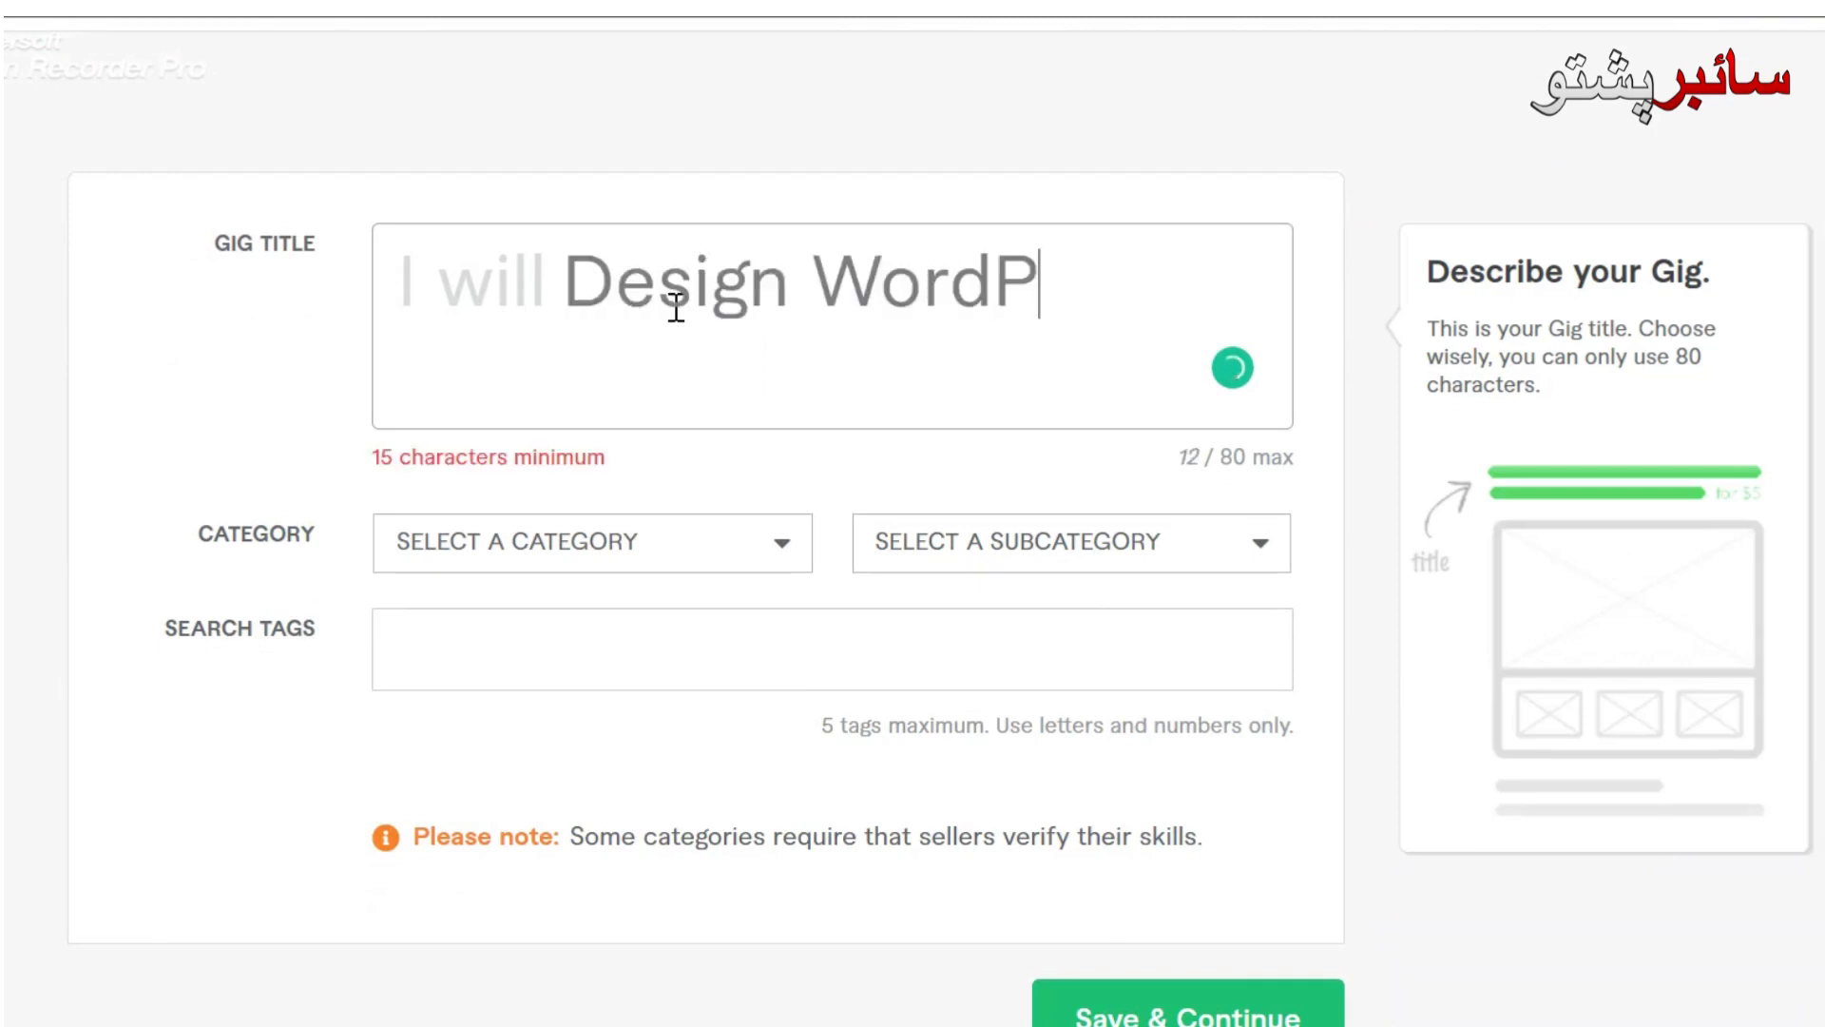
{"action": "type", "text": "ress Web"}
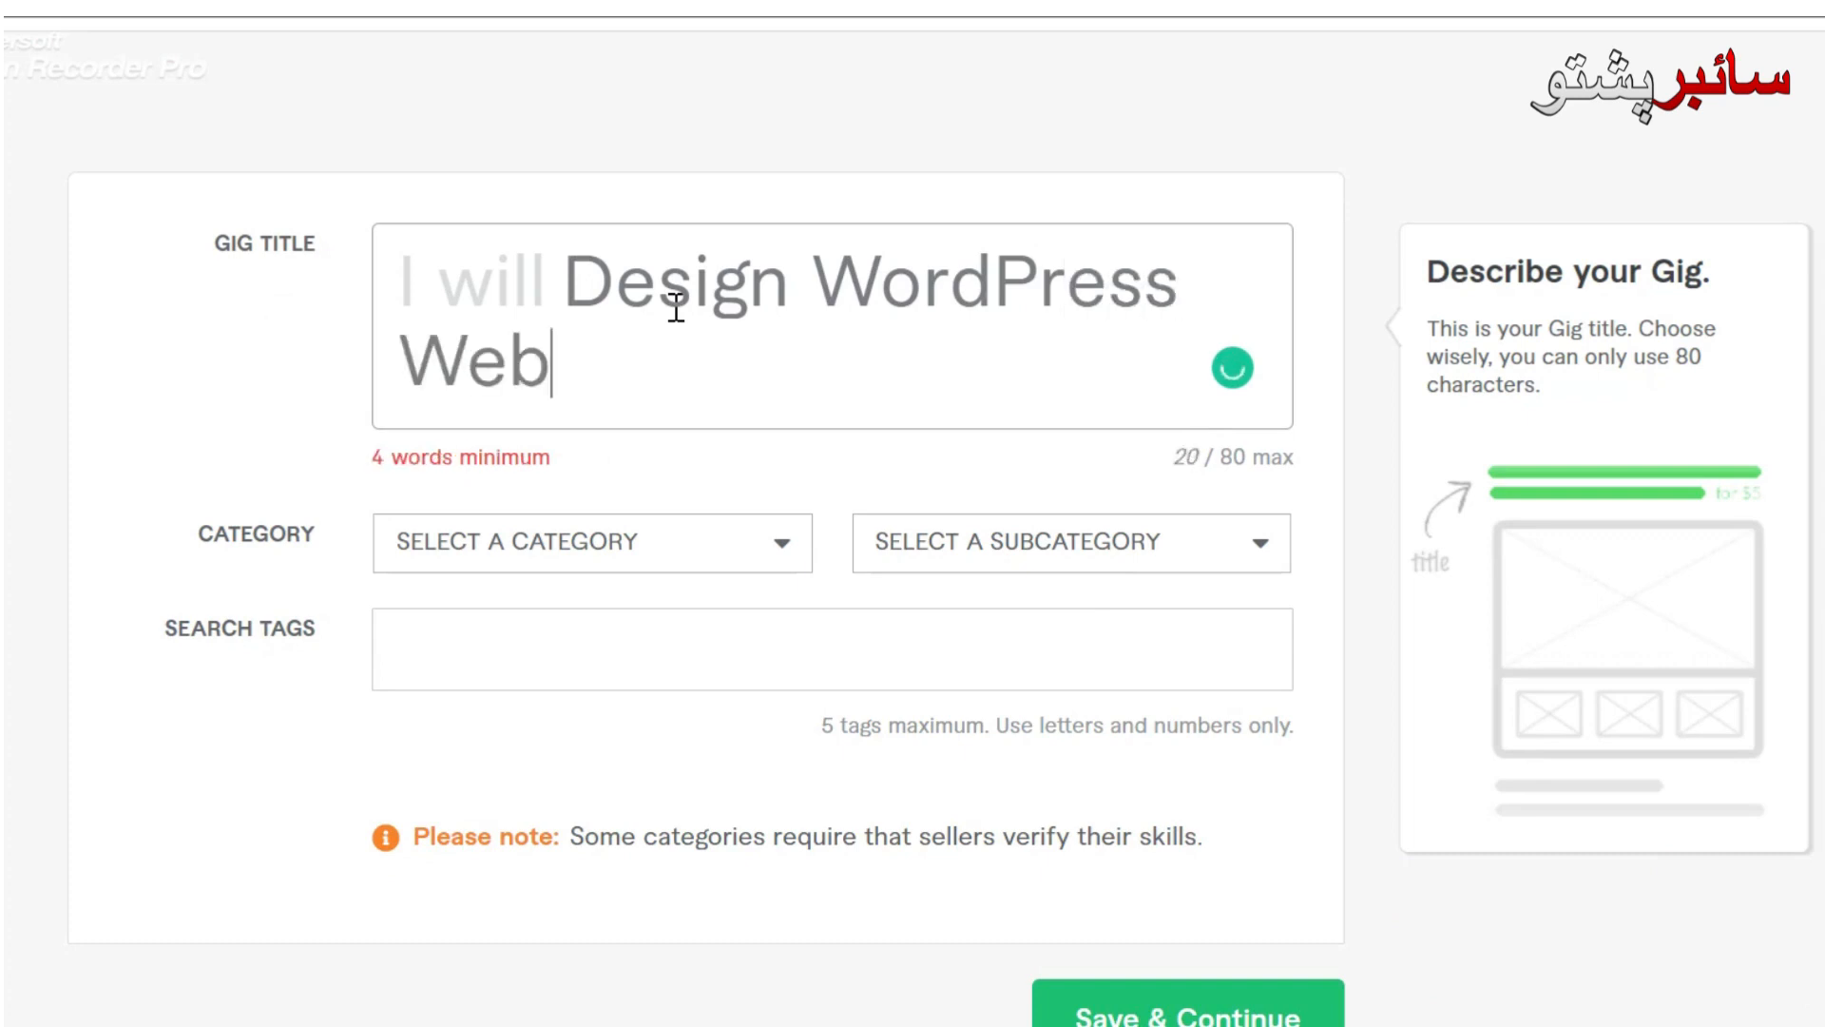
{"action": "type", "text": "site F"}
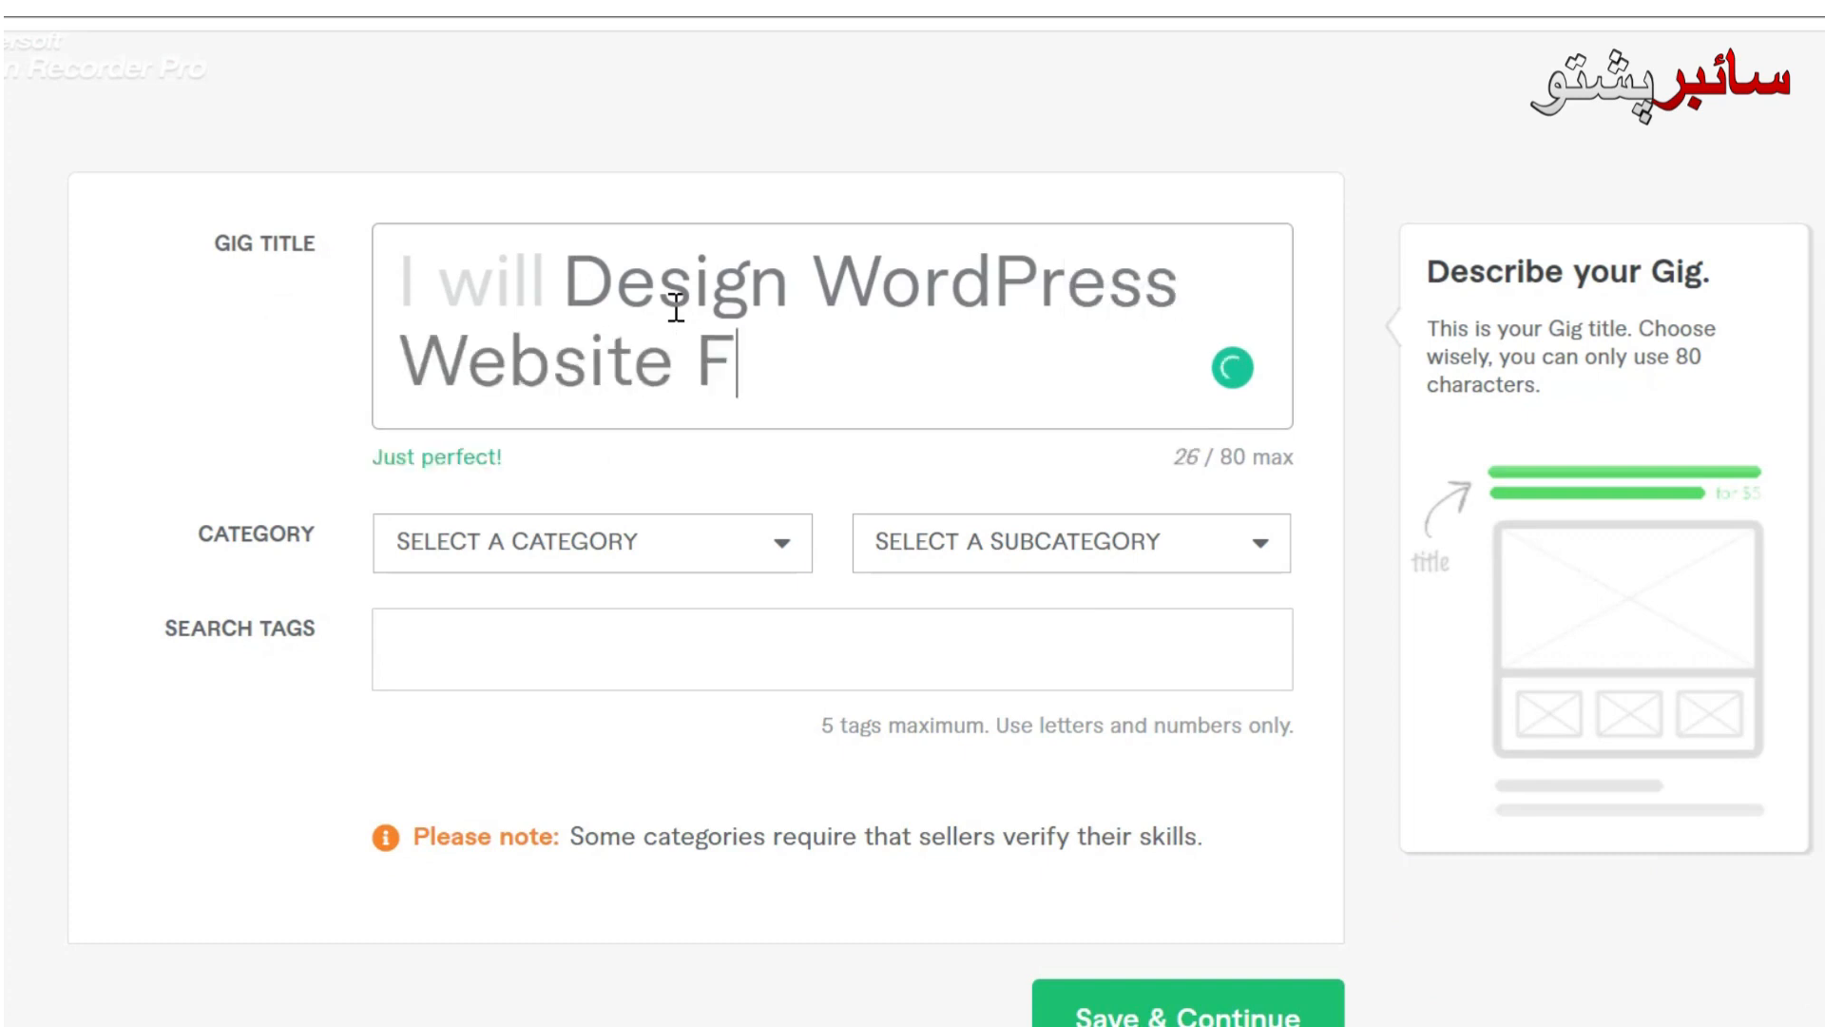
{"action": "key", "text": "BackSpace"}
{"action": "type", "text": "for your"}
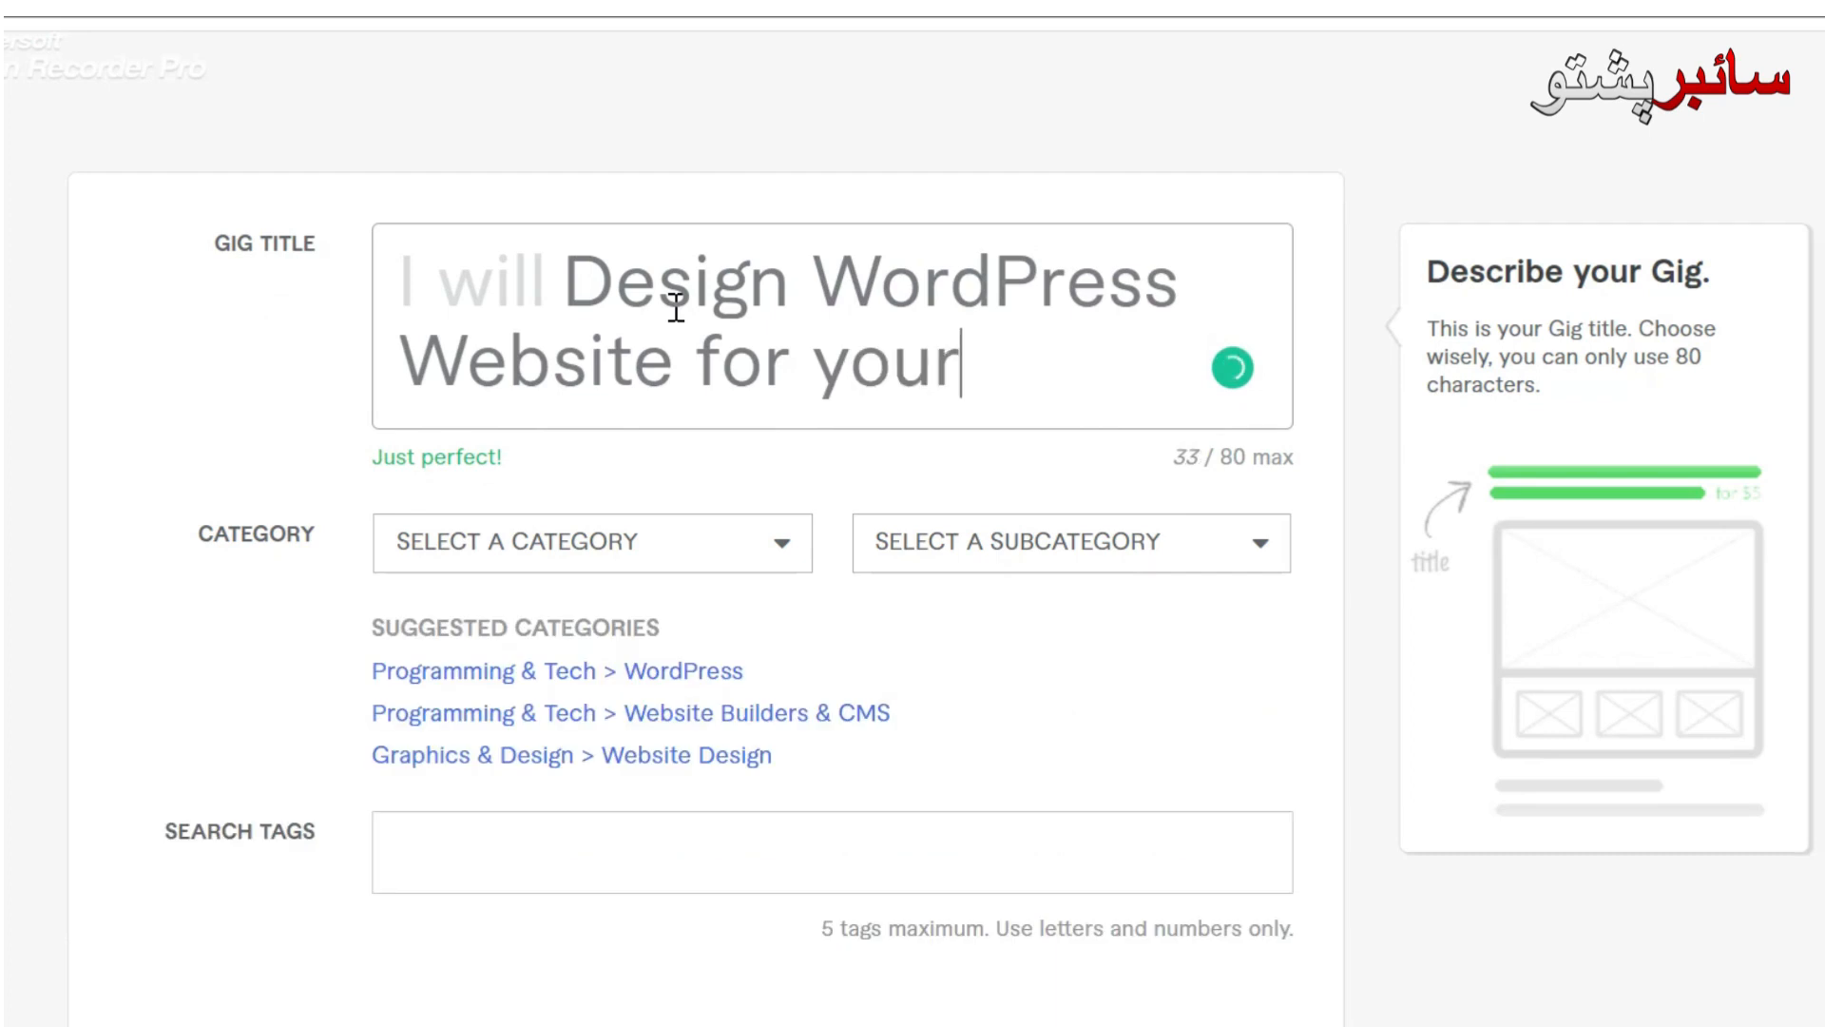
{"action": "type", "text": " Busines"}
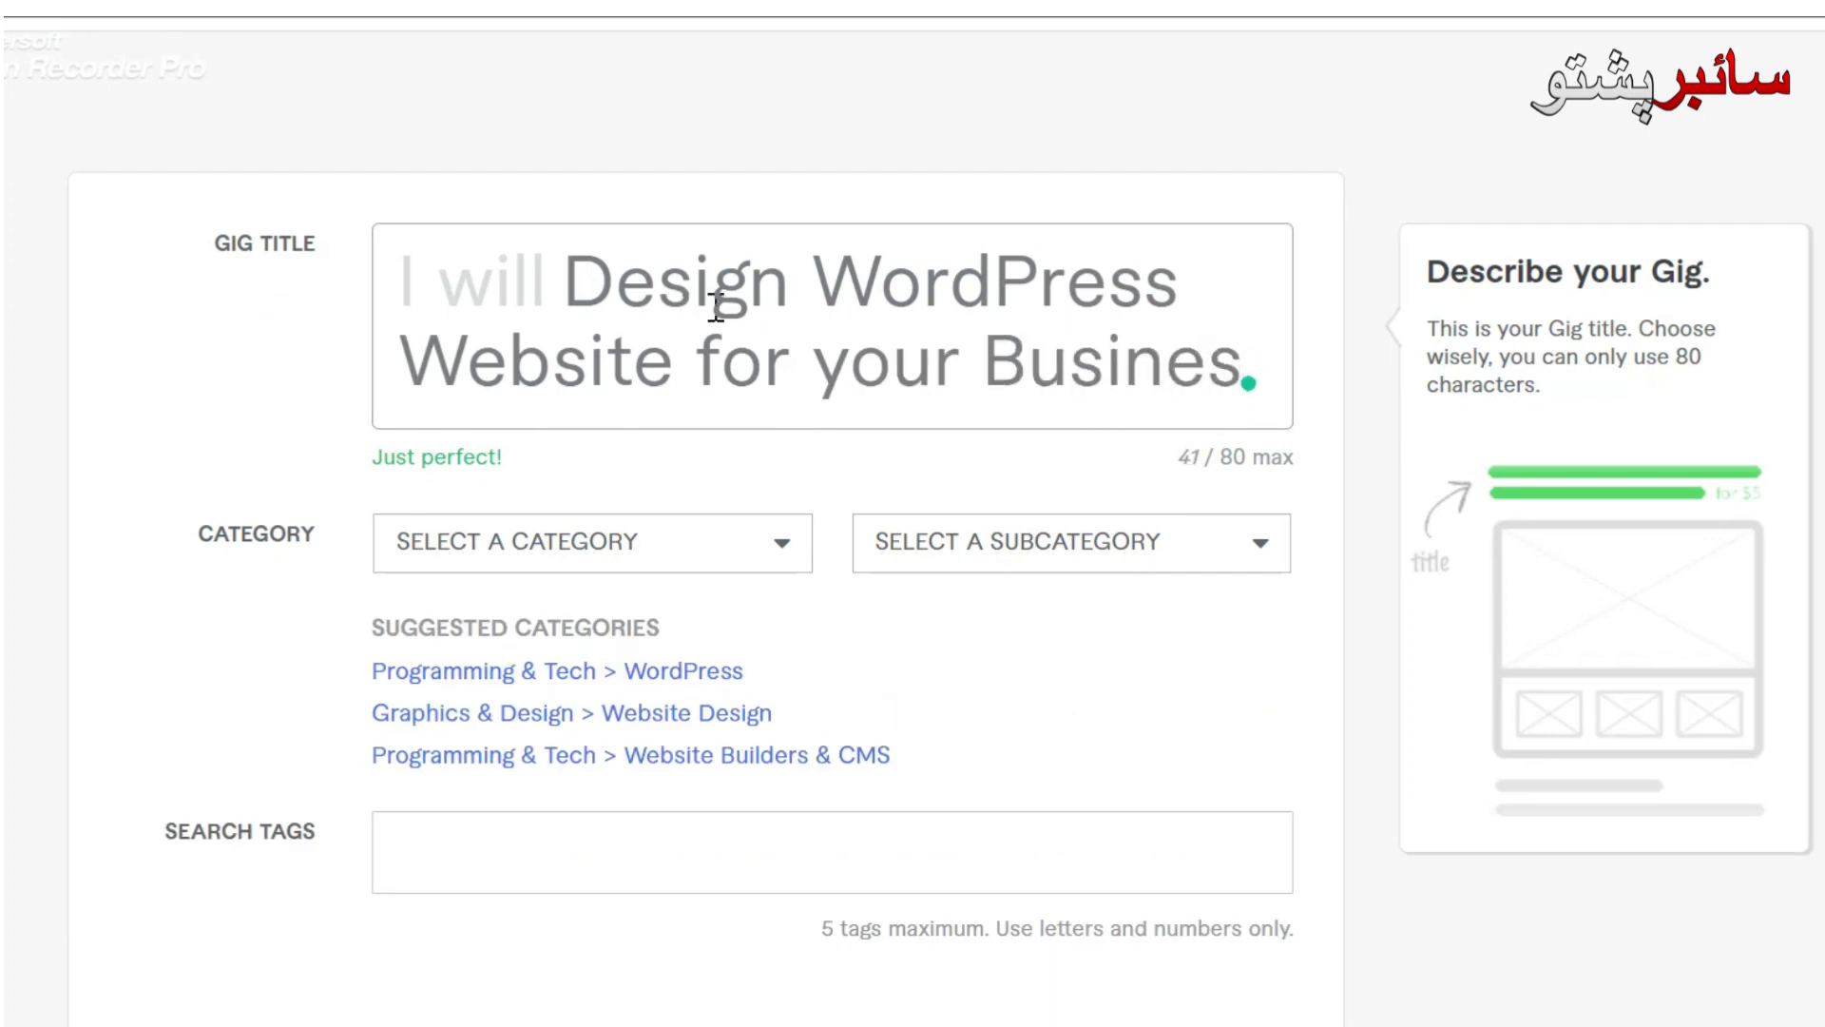
{"action": "type", "text": "s"}
Step: Set the gig's category to Programming & Tech and its subcategory to WordPress
{"action": "mouse_move", "coordinate": [770, 567]}
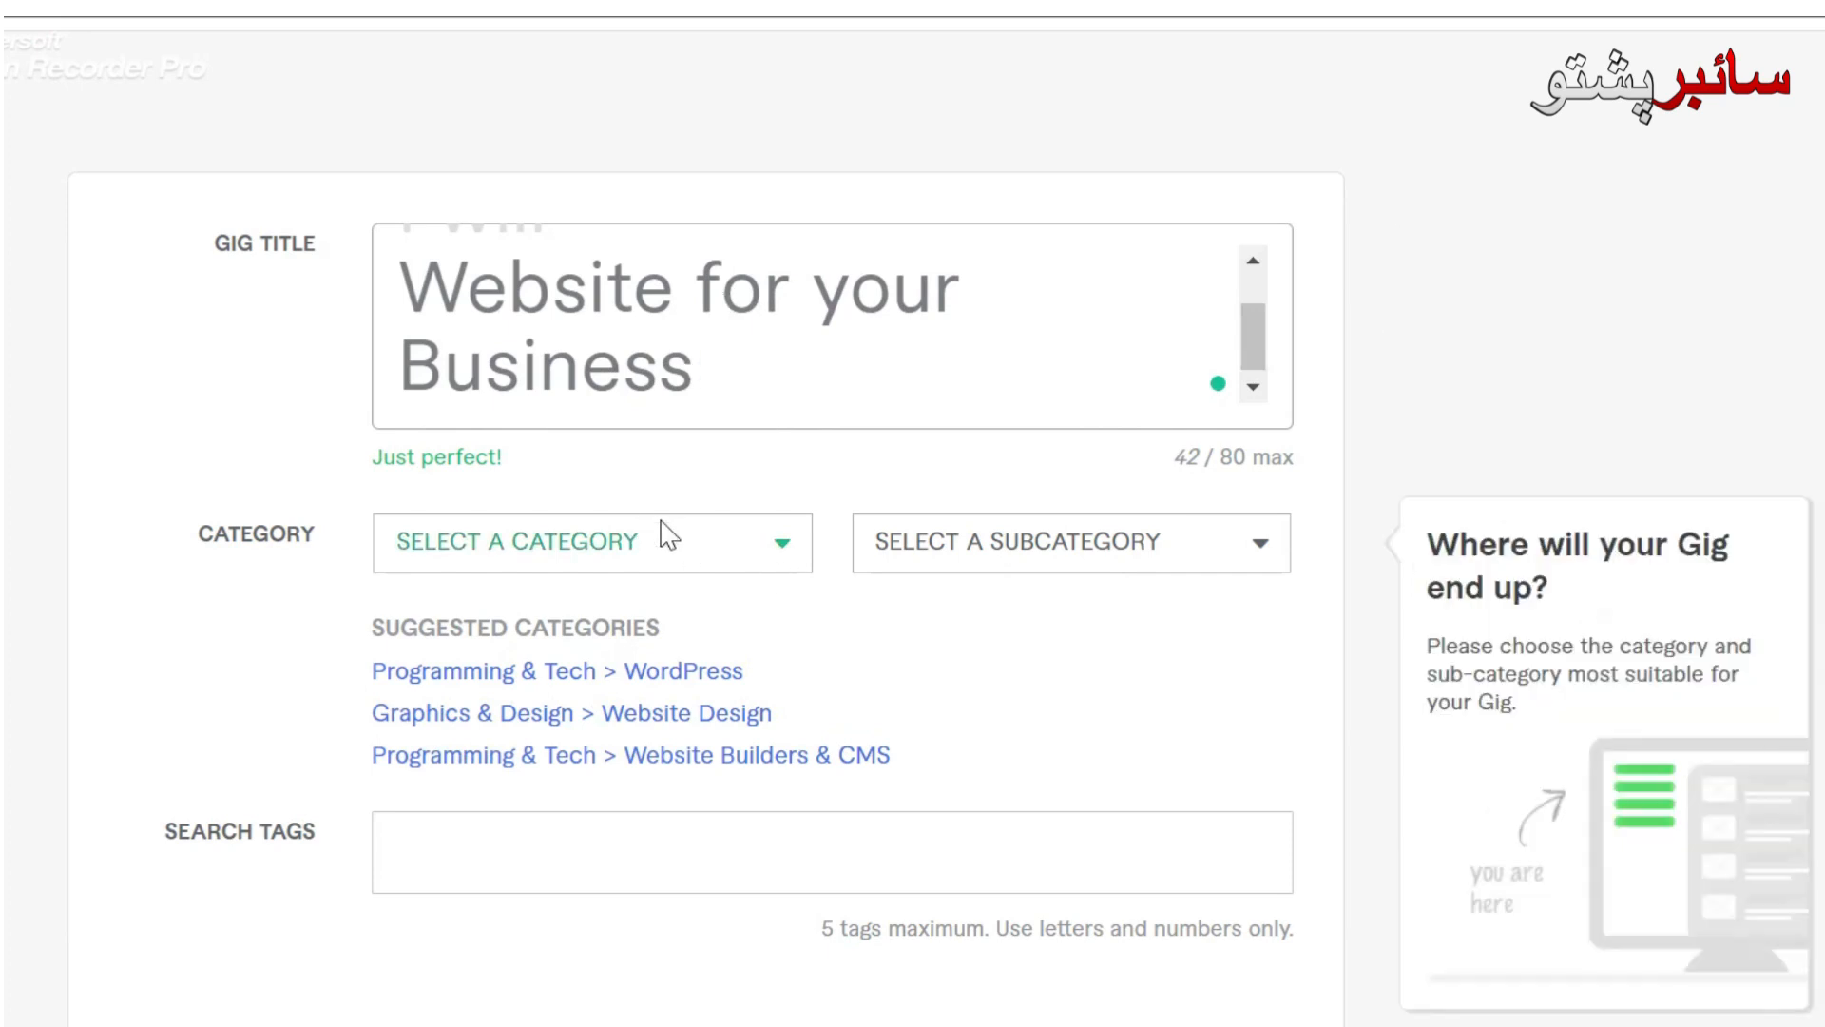
{"action": "left_click", "coordinate": [767, 550]}
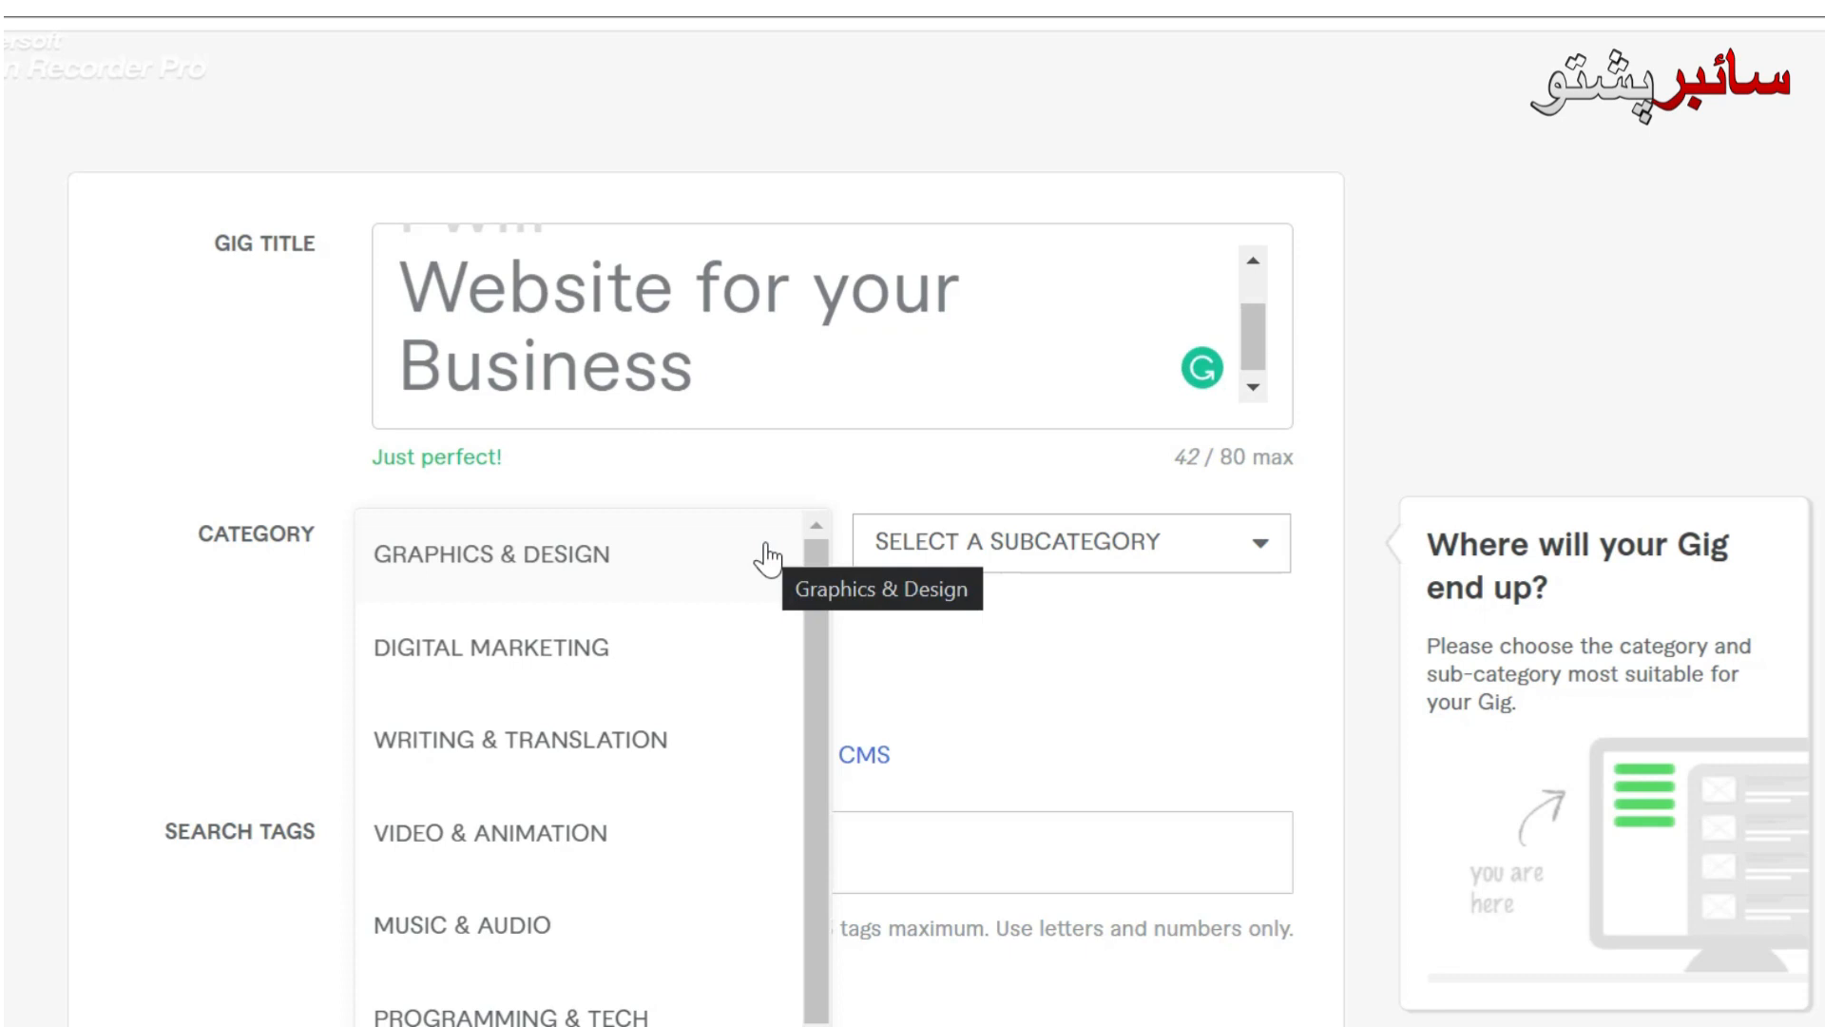
{"action": "left_click_drag", "start_coordinate": [812, 580], "coordinate": [802, 517]}
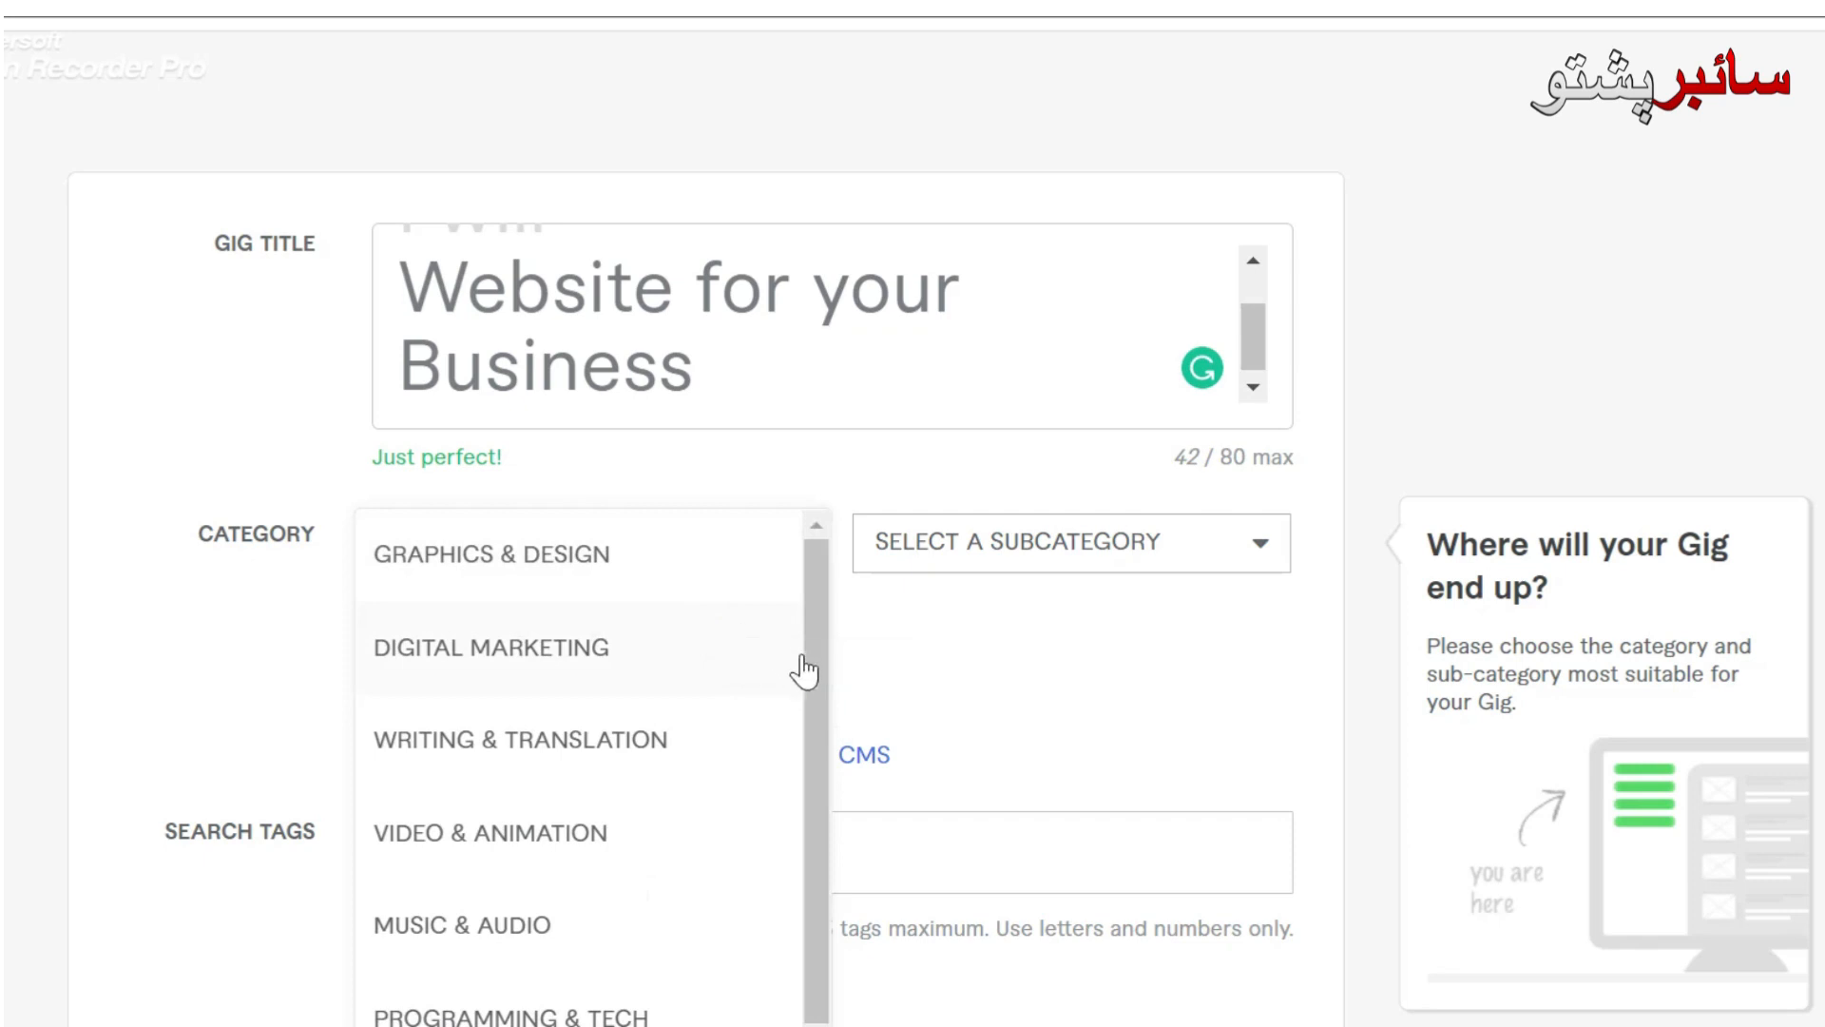
{"action": "left_click_drag", "start_coordinate": [808, 656], "coordinate": [774, 884]}
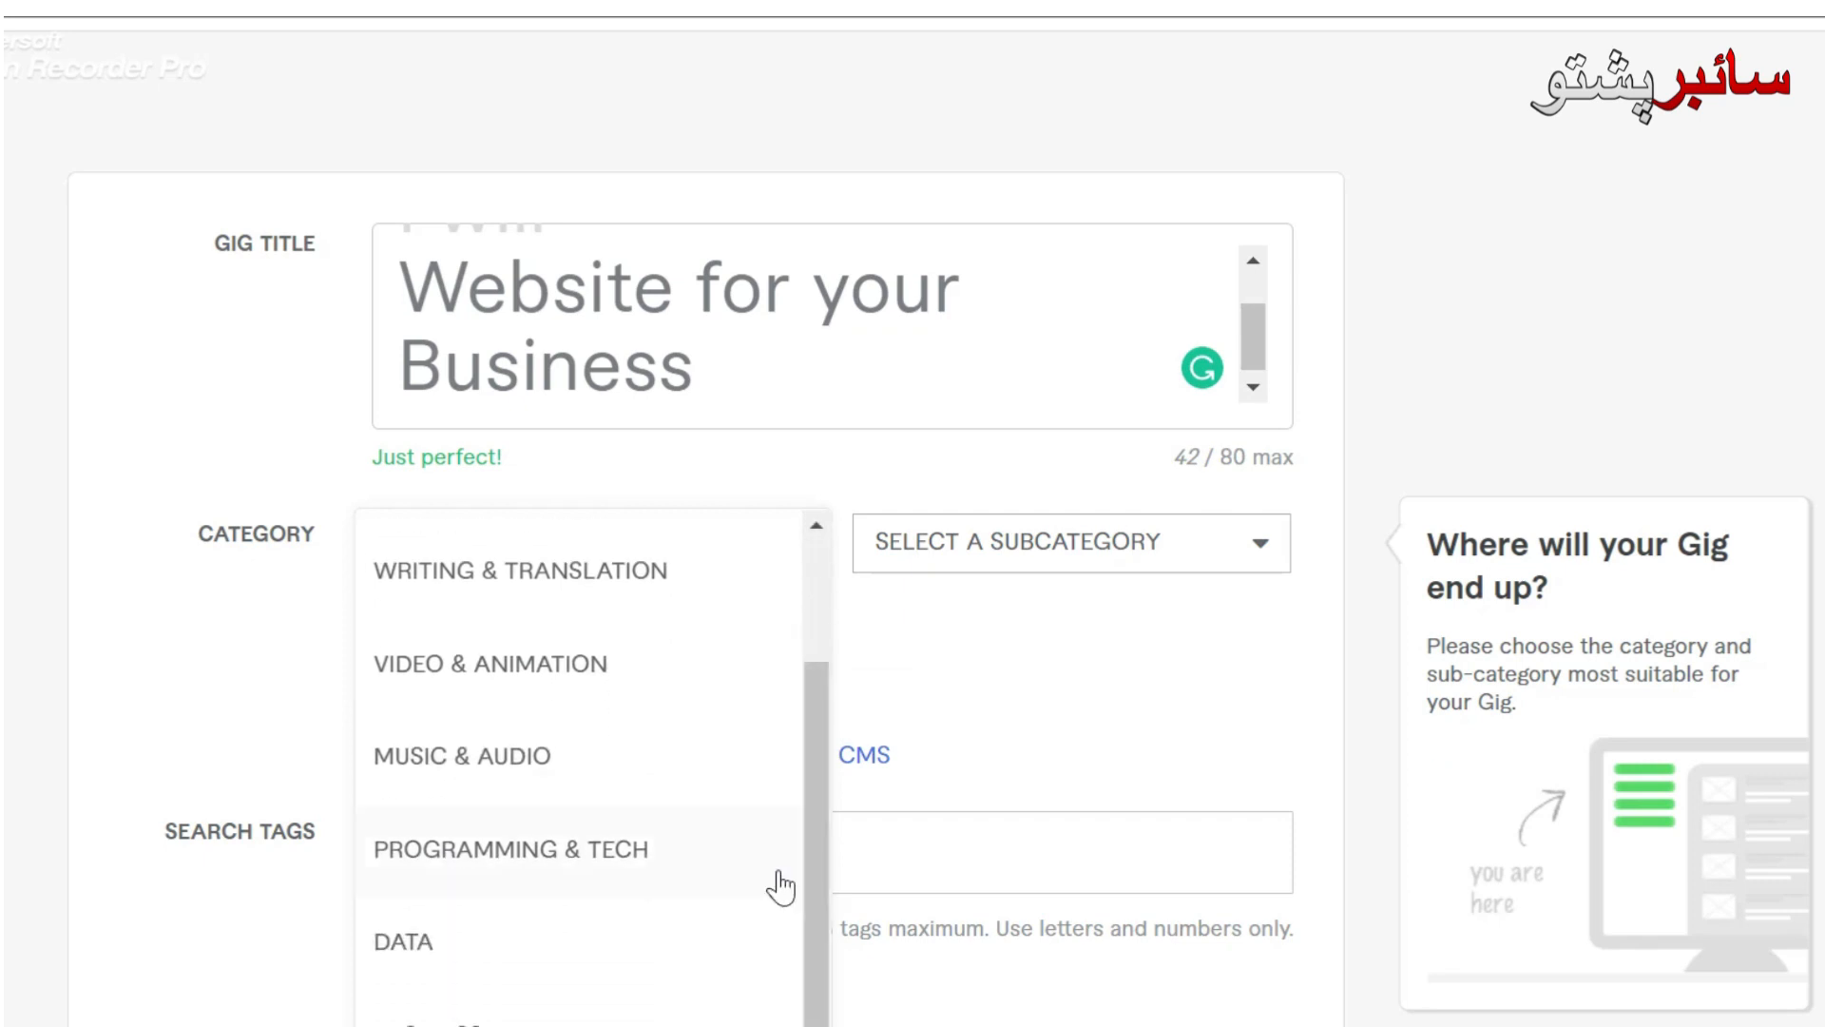
{"action": "left_click", "coordinate": [594, 870]}
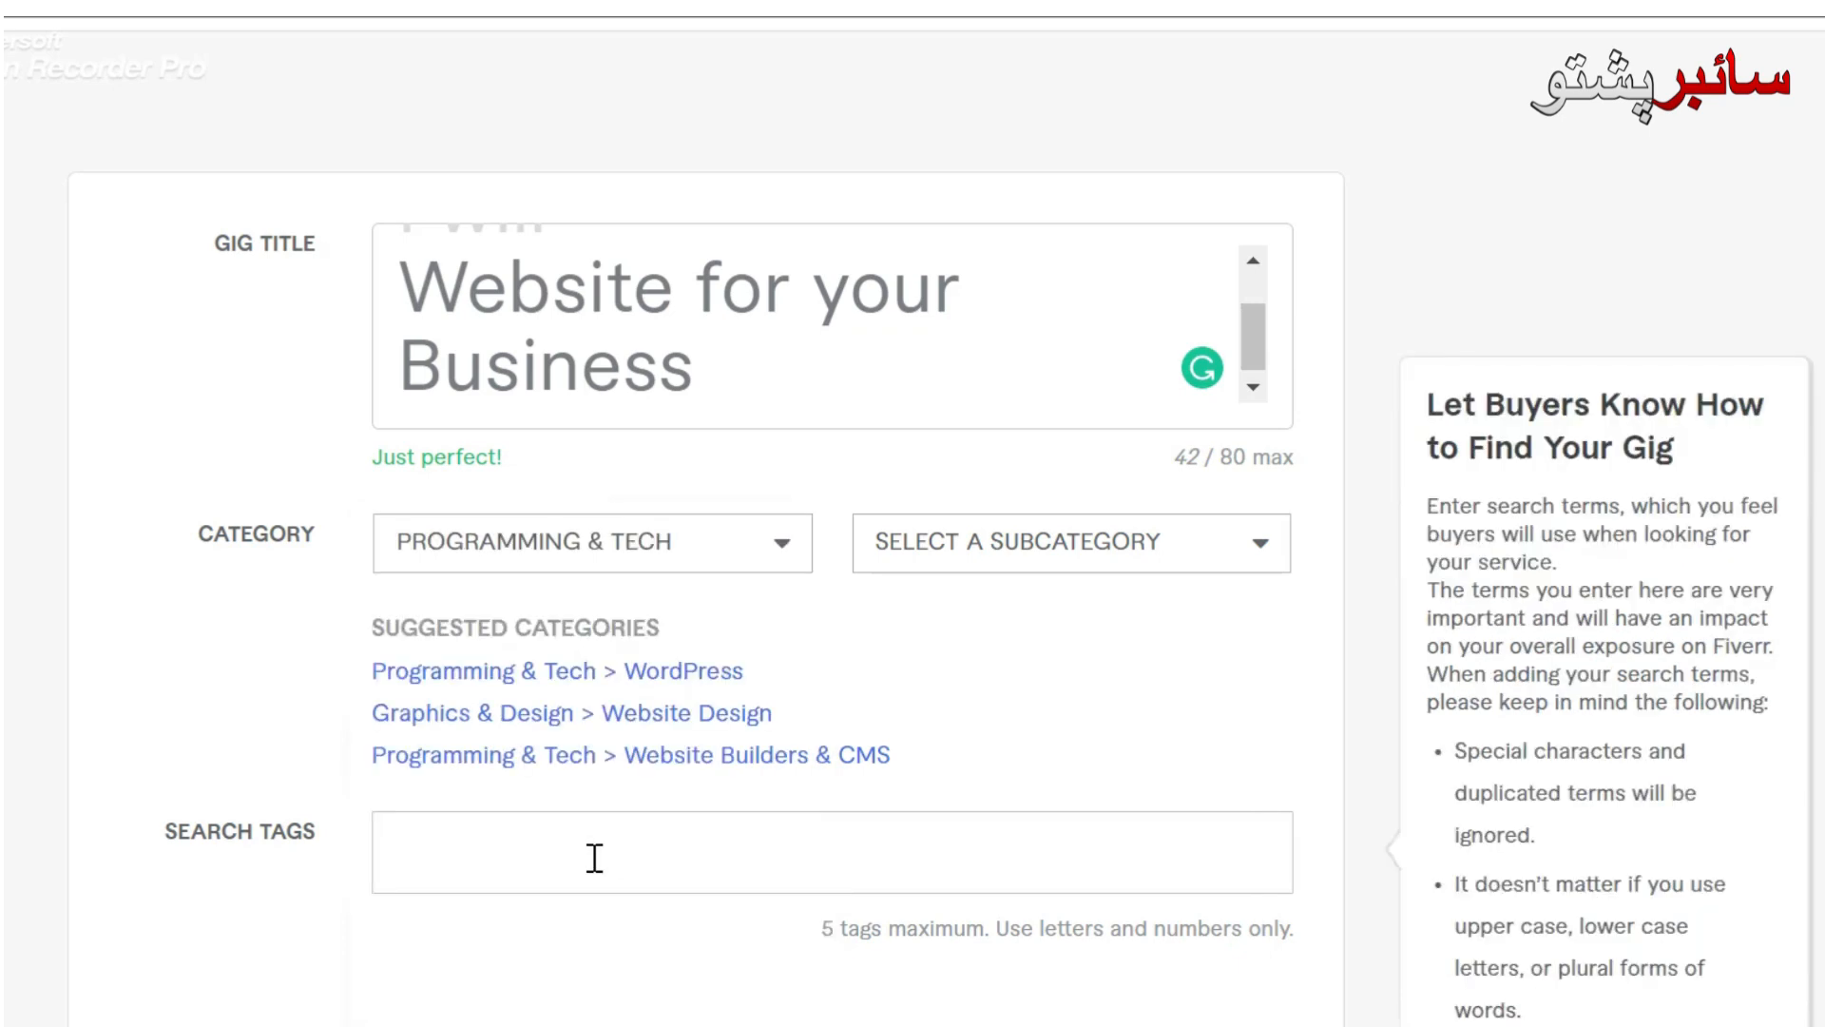
{"action": "left_click", "coordinate": [1248, 564]}
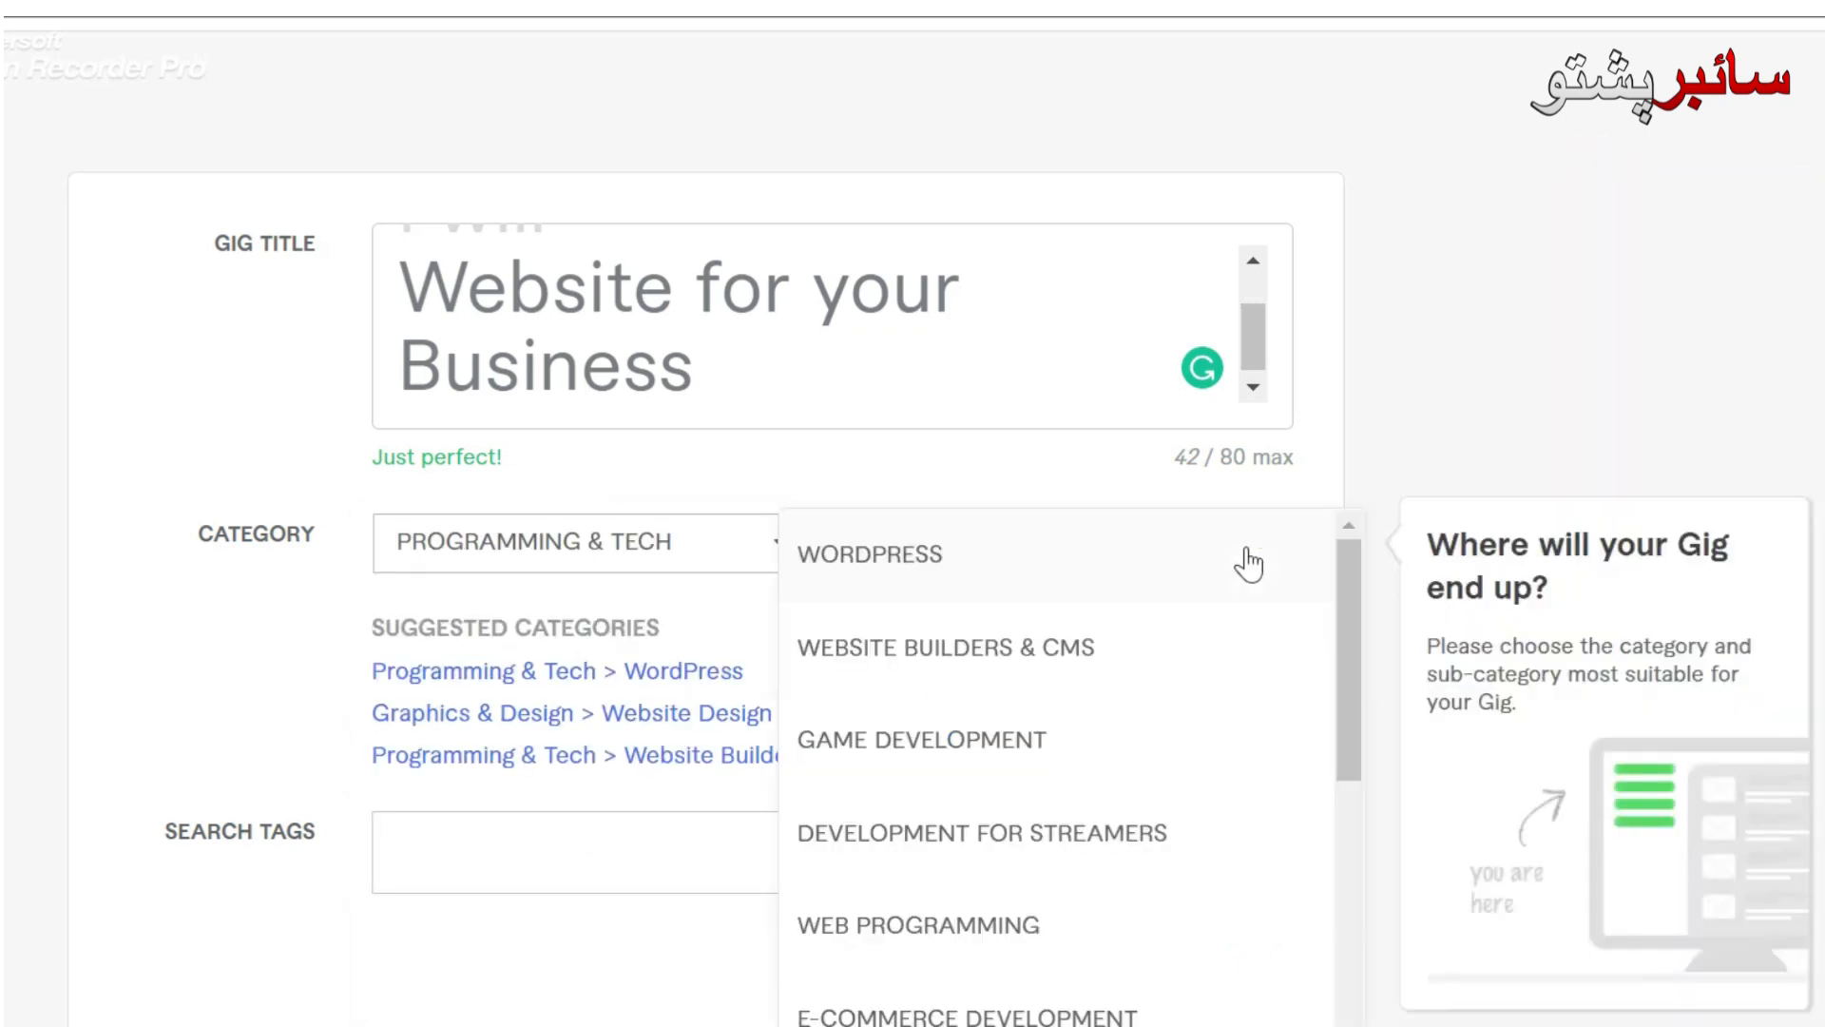
{"action": "left_click", "coordinate": [1094, 567]}
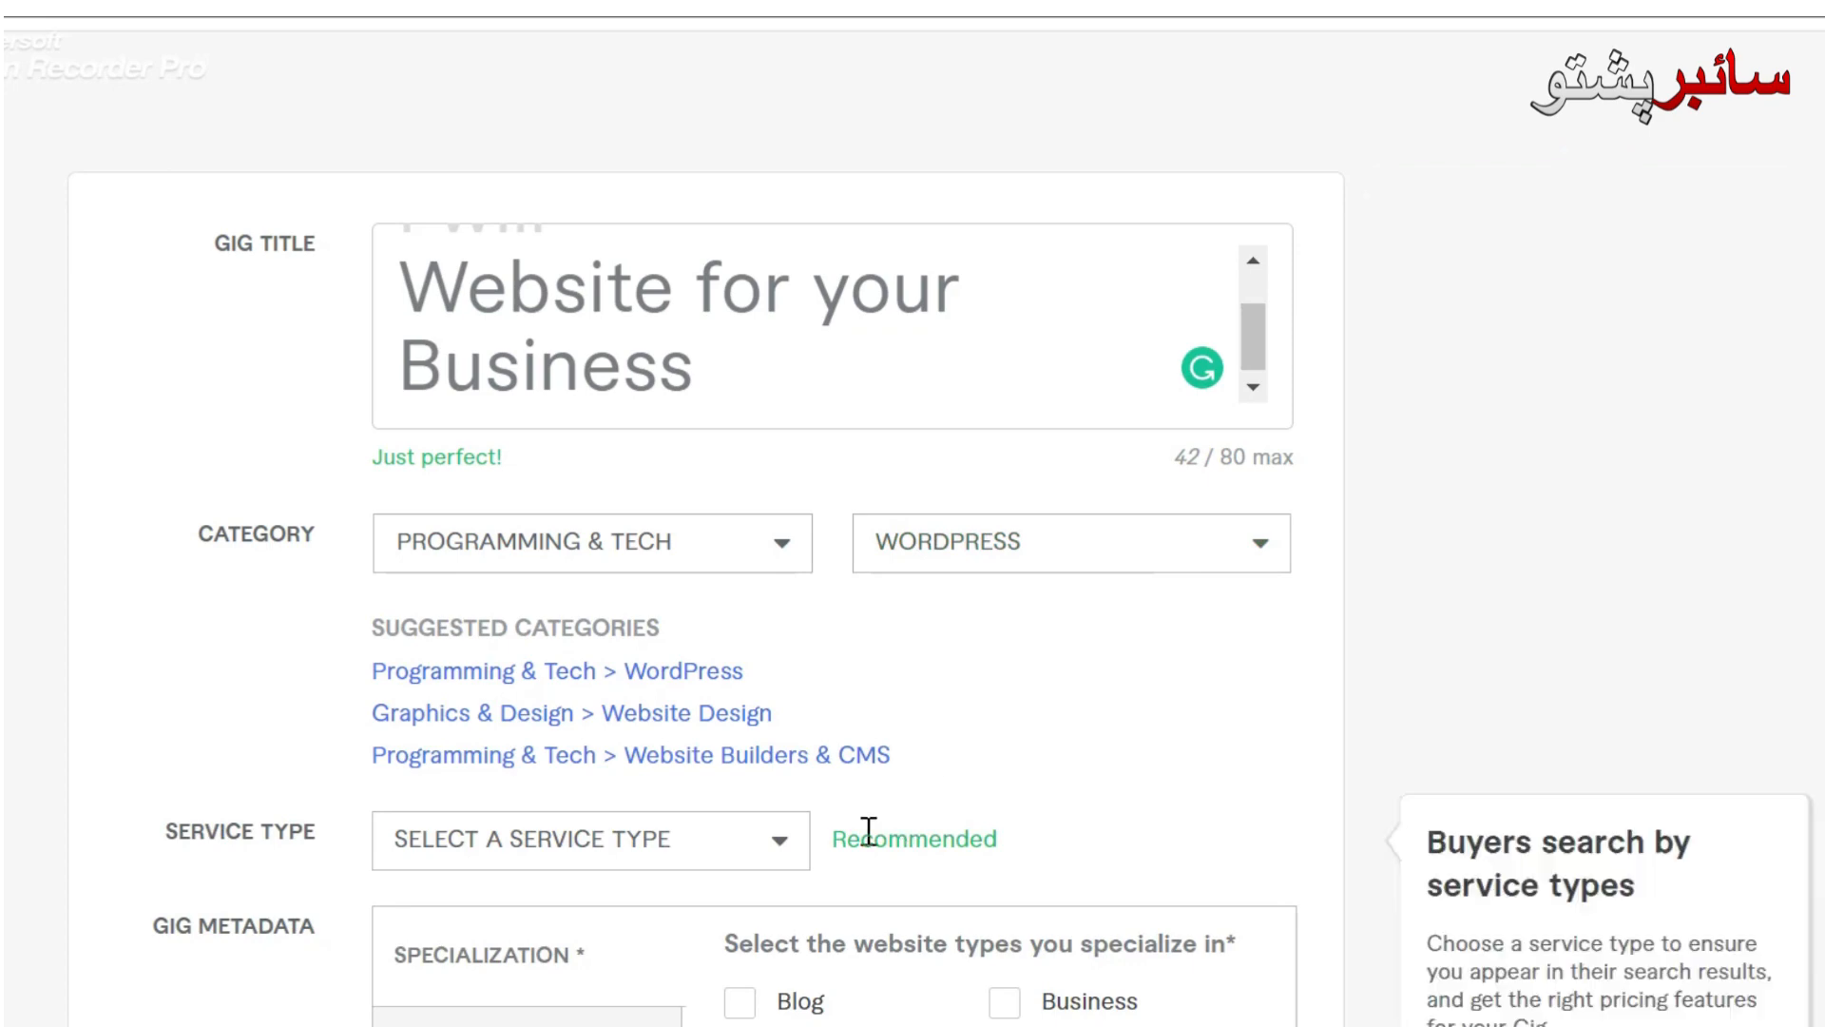
Step: Set the gig's service type to Full Website Creation
{"action": "left_click", "coordinate": [781, 847]}
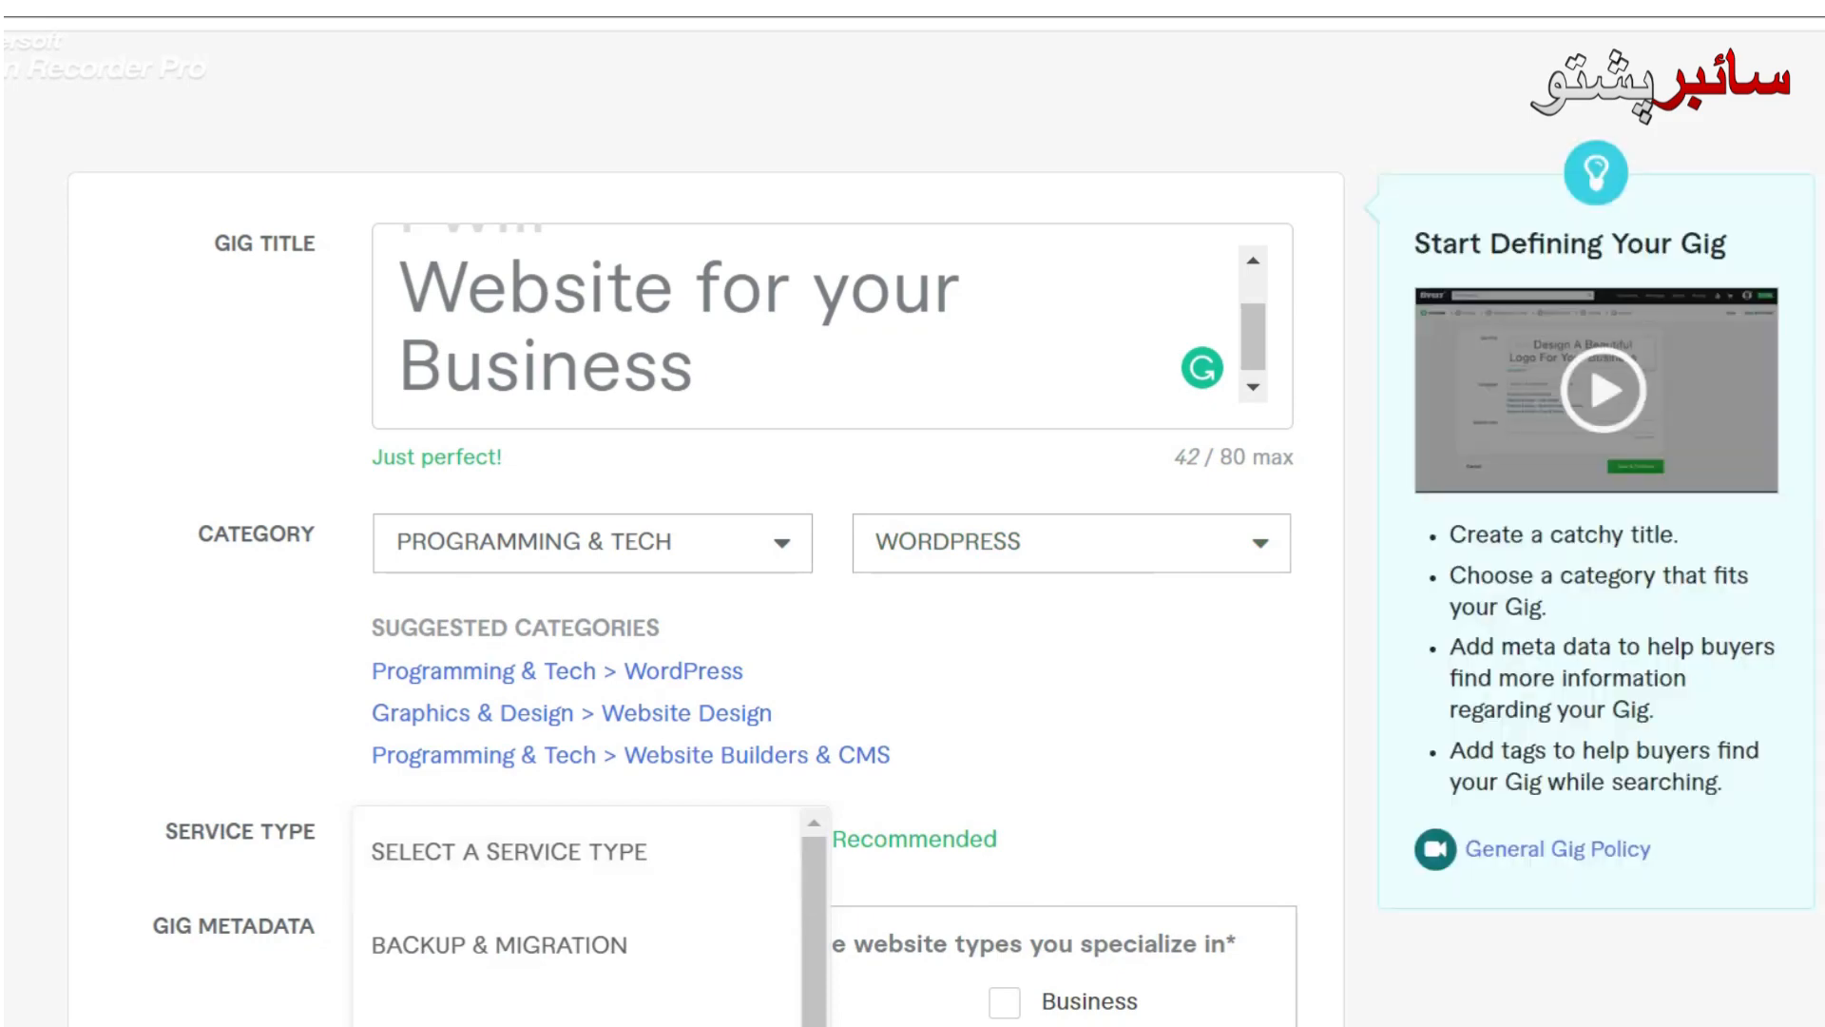
{"action": "scroll", "coordinate": [1150, 443], "scroll_direction": "down", "scroll_amount": 7}
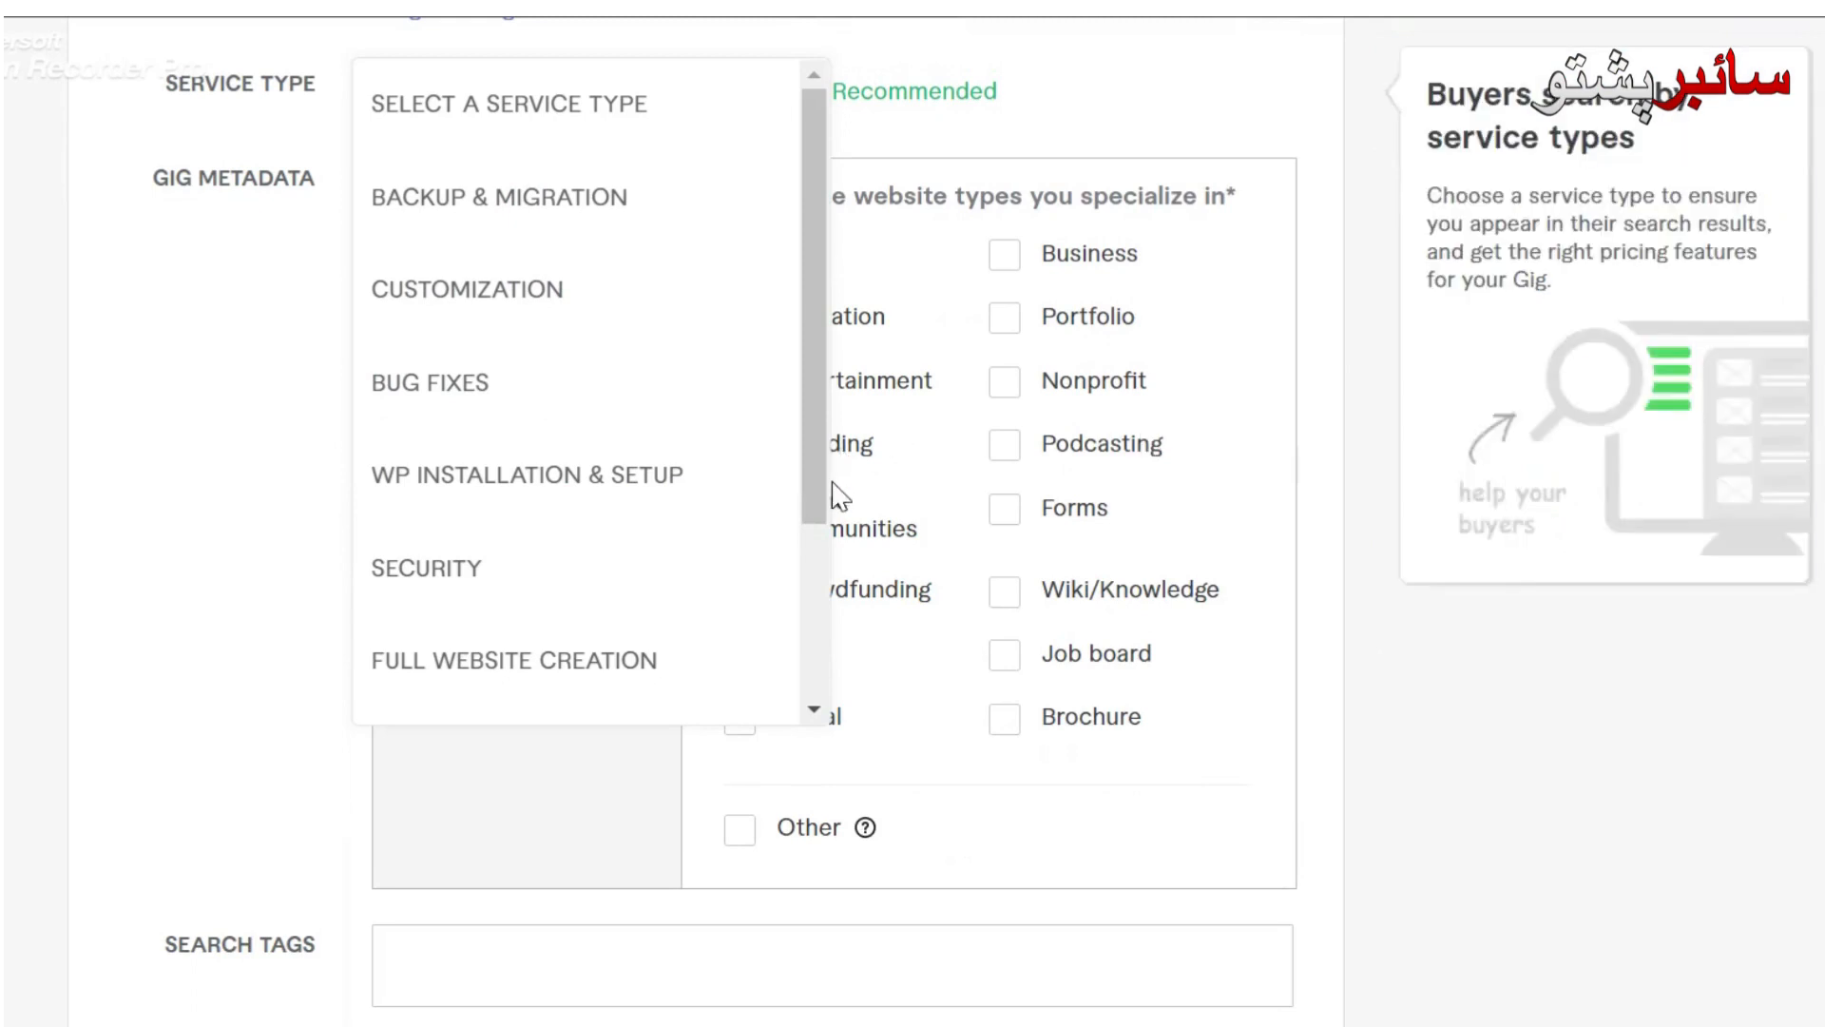
{"action": "left_click_drag", "start_coordinate": [812, 447], "coordinate": [812, 466]}
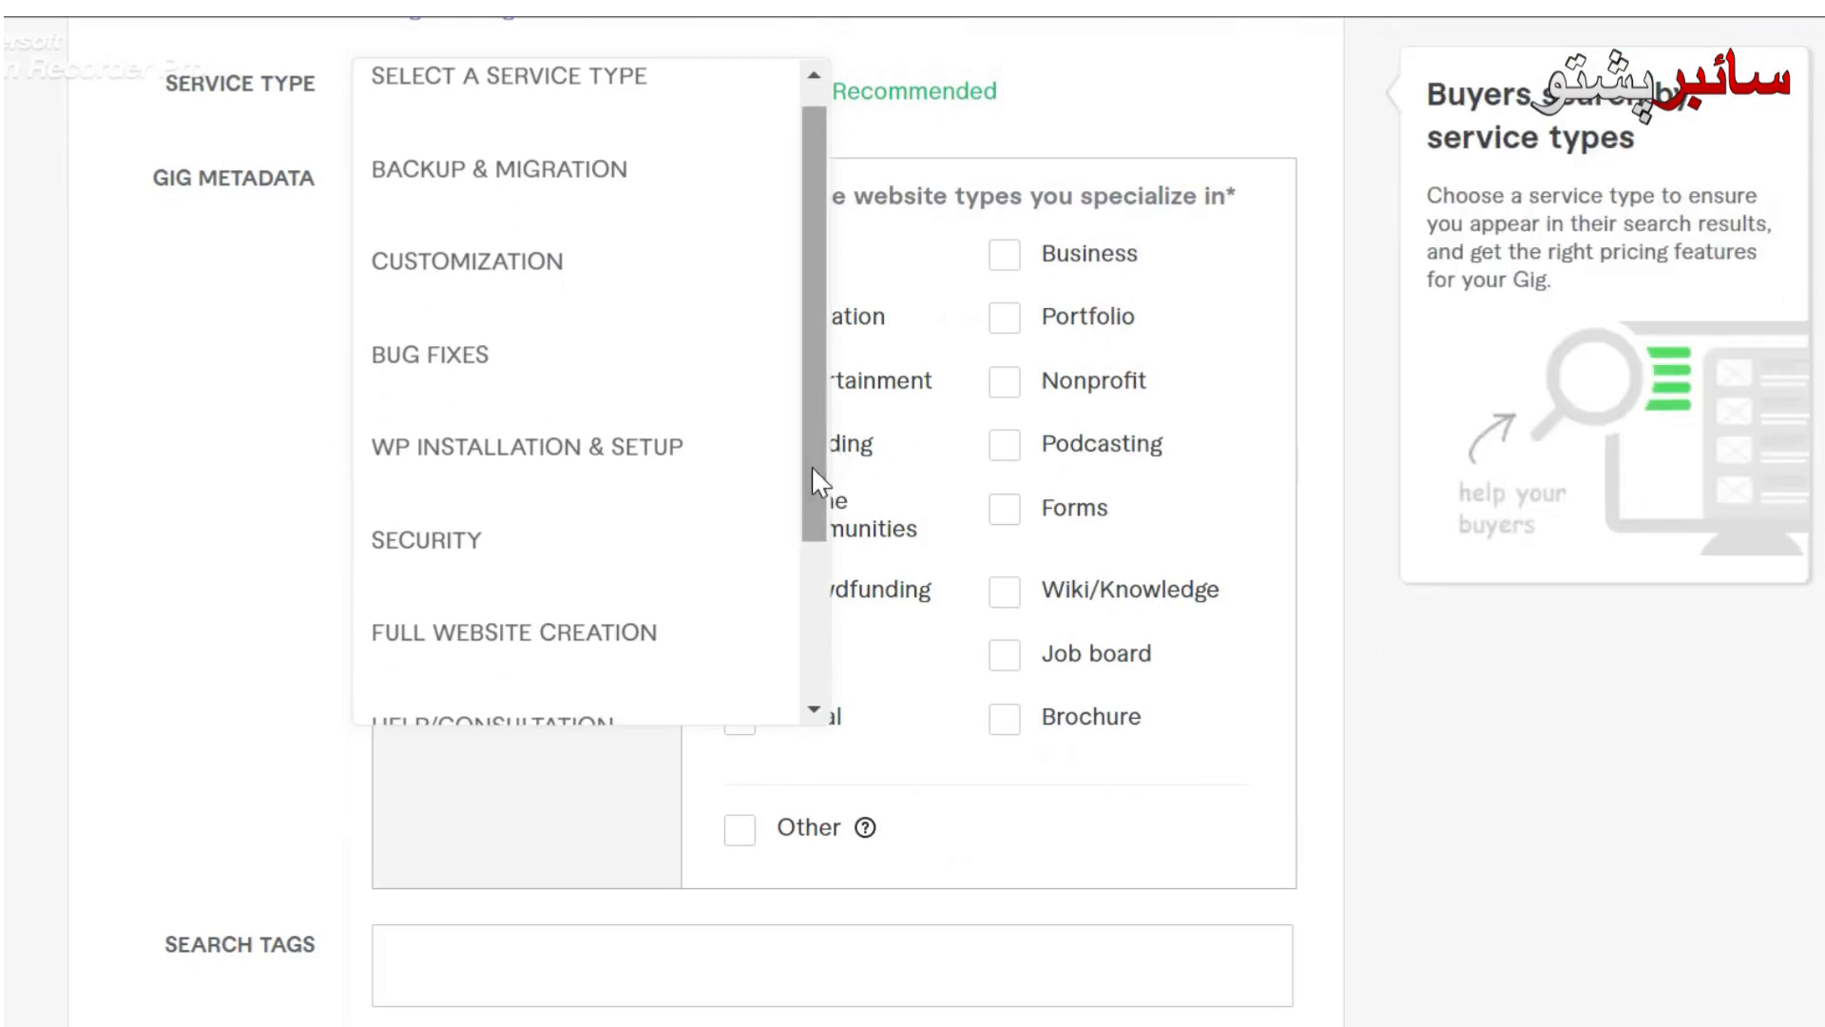
{"action": "left_click", "coordinate": [632, 634]}
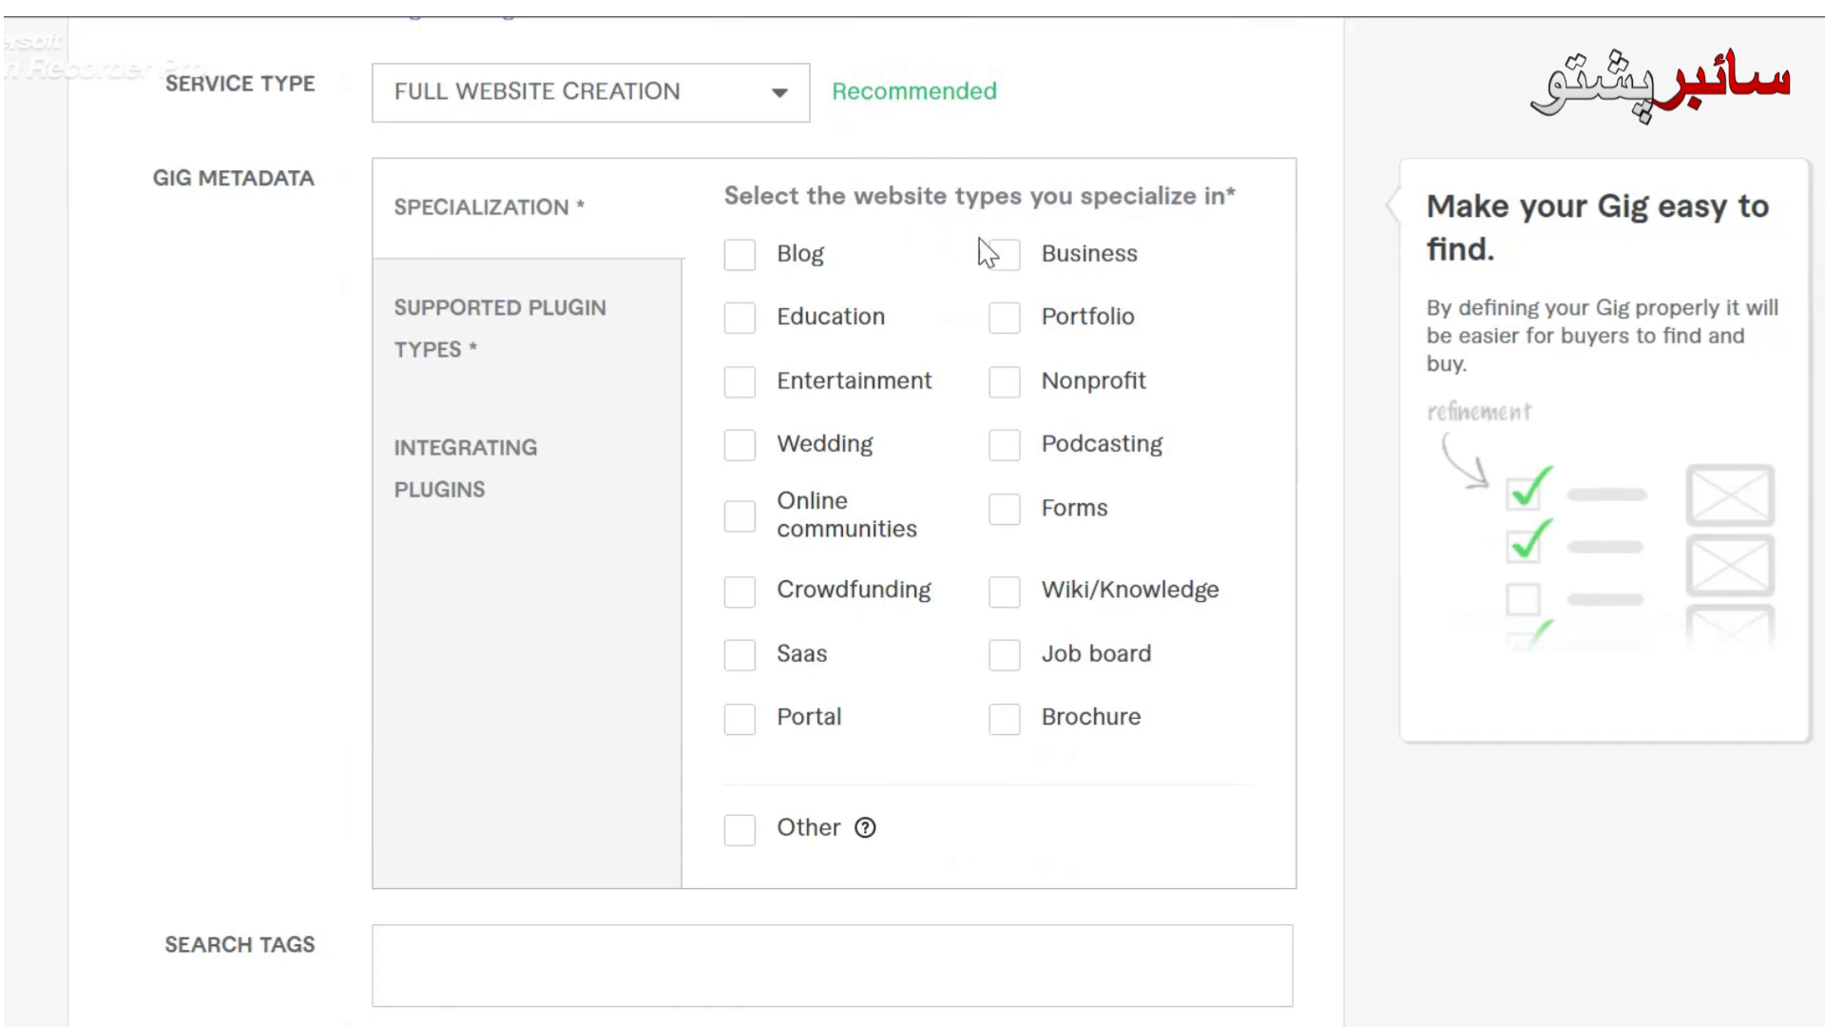
Step: Select Blog, Education, Business and Portfolio as the website types under the gig metadata's Specialization
{"action": "left_click", "coordinate": [743, 259]}
{"action": "left_click", "coordinate": [742, 321]}
{"action": "left_click", "coordinate": [1007, 262]}
{"action": "left_click", "coordinate": [1006, 323]}
Step: Select Marketing, Payment, Social media, Shipping and Analytics as the supported plugin types in the gig metadata
{"action": "left_click", "coordinate": [542, 341]}
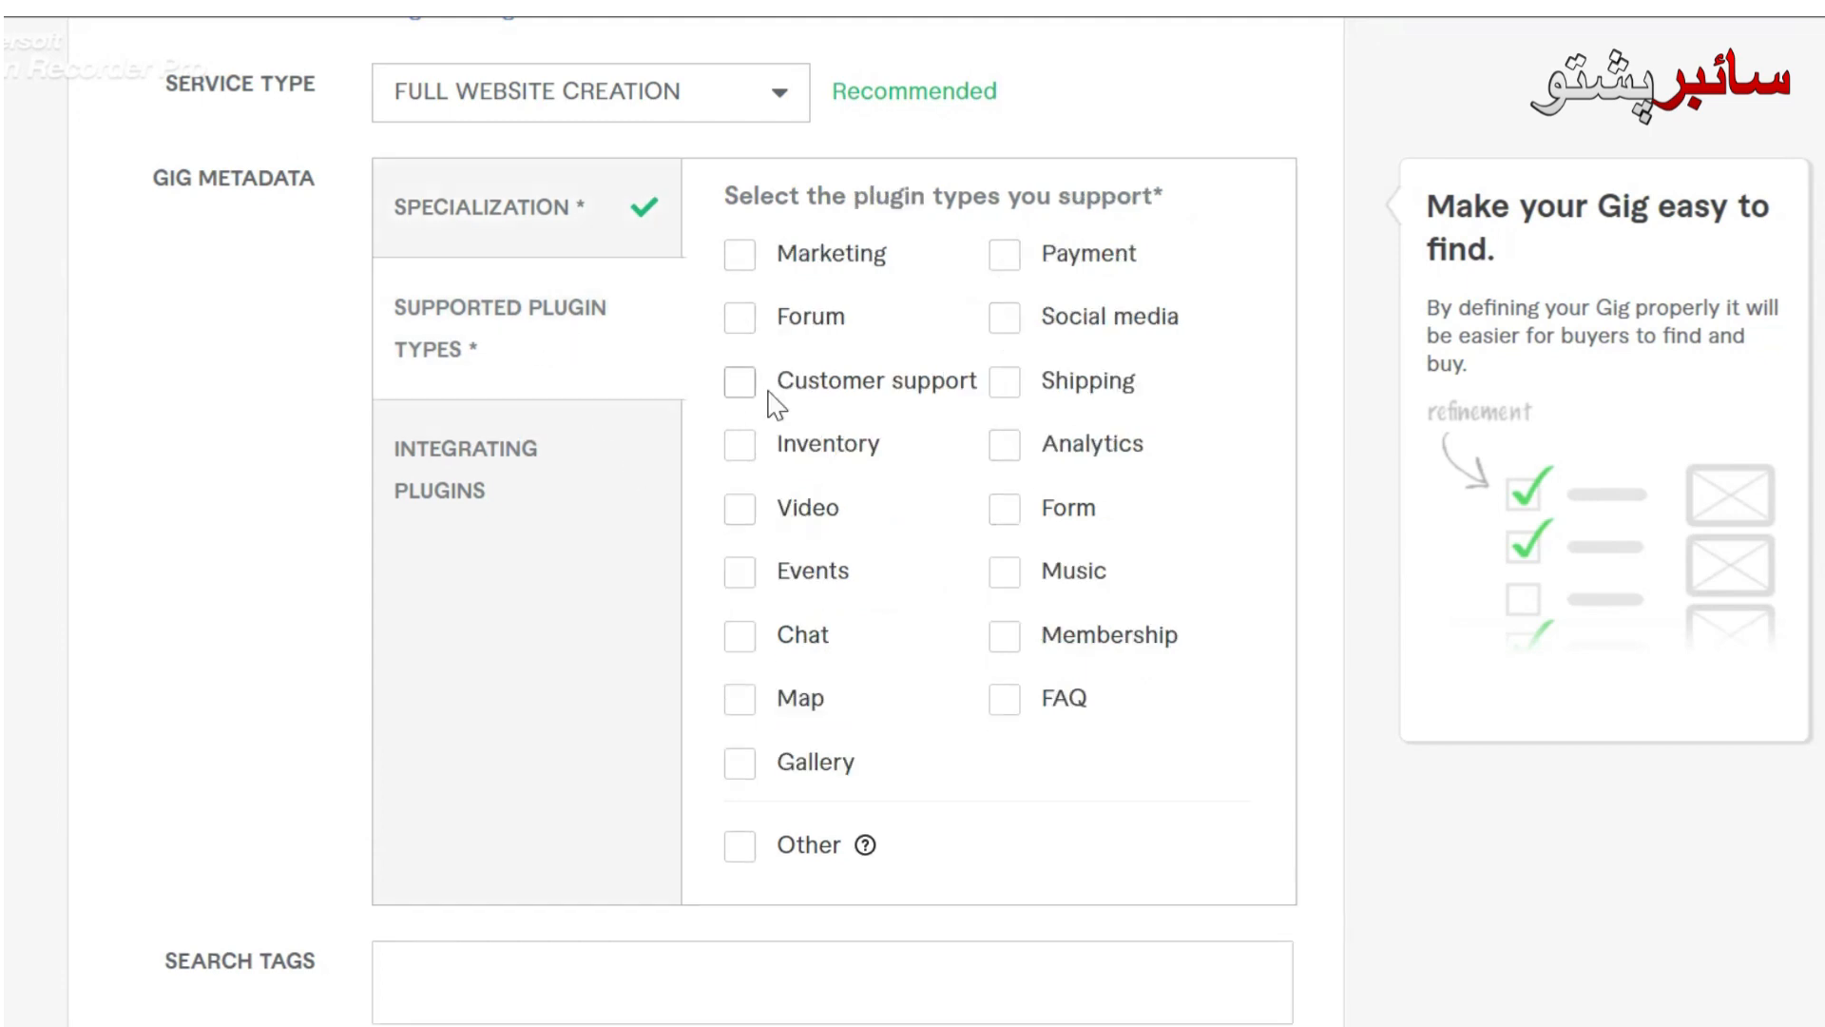
{"action": "left_click", "coordinate": [861, 267]}
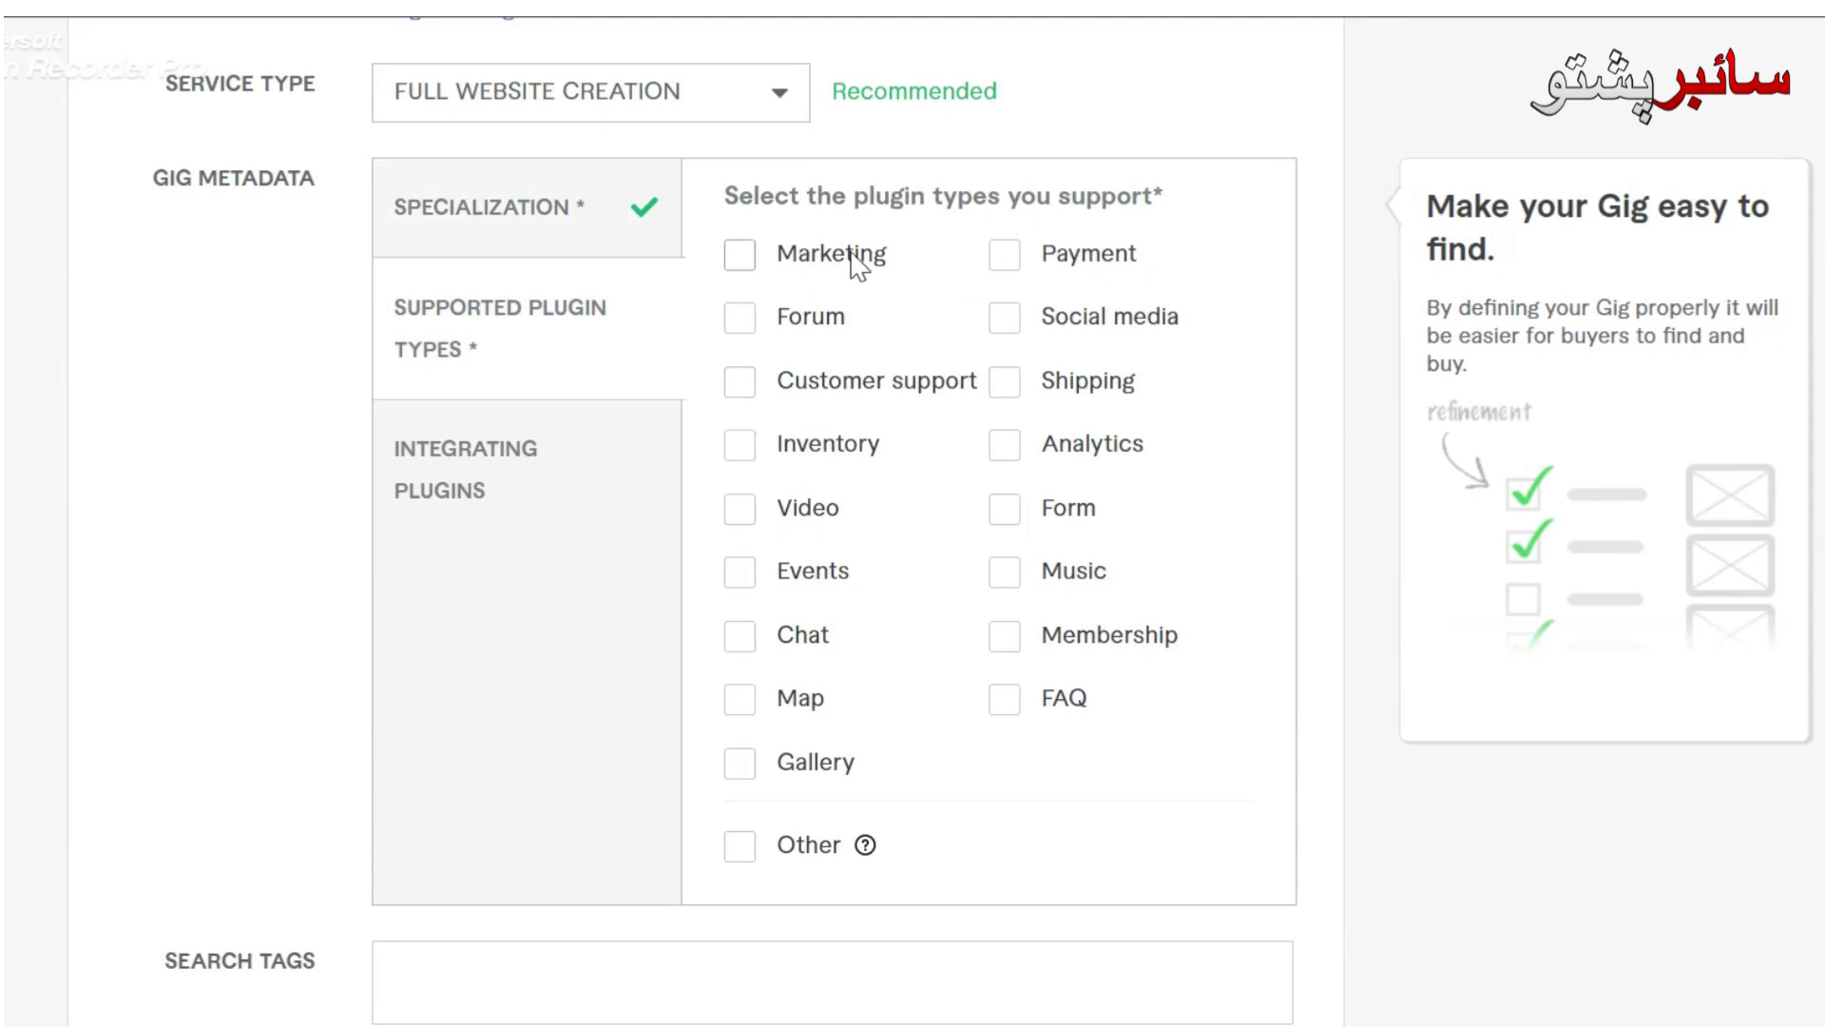
{"action": "left_click", "coordinate": [1002, 261]}
{"action": "left_click", "coordinate": [1008, 325]}
{"action": "left_click", "coordinate": [1005, 385]}
{"action": "left_click", "coordinate": [1006, 448]}
Step: Select Facebook, Contact form 7, All-in-one SEO pack, Akismet and Adsense as the gig's integrating plugins
{"action": "left_click", "coordinate": [520, 492]}
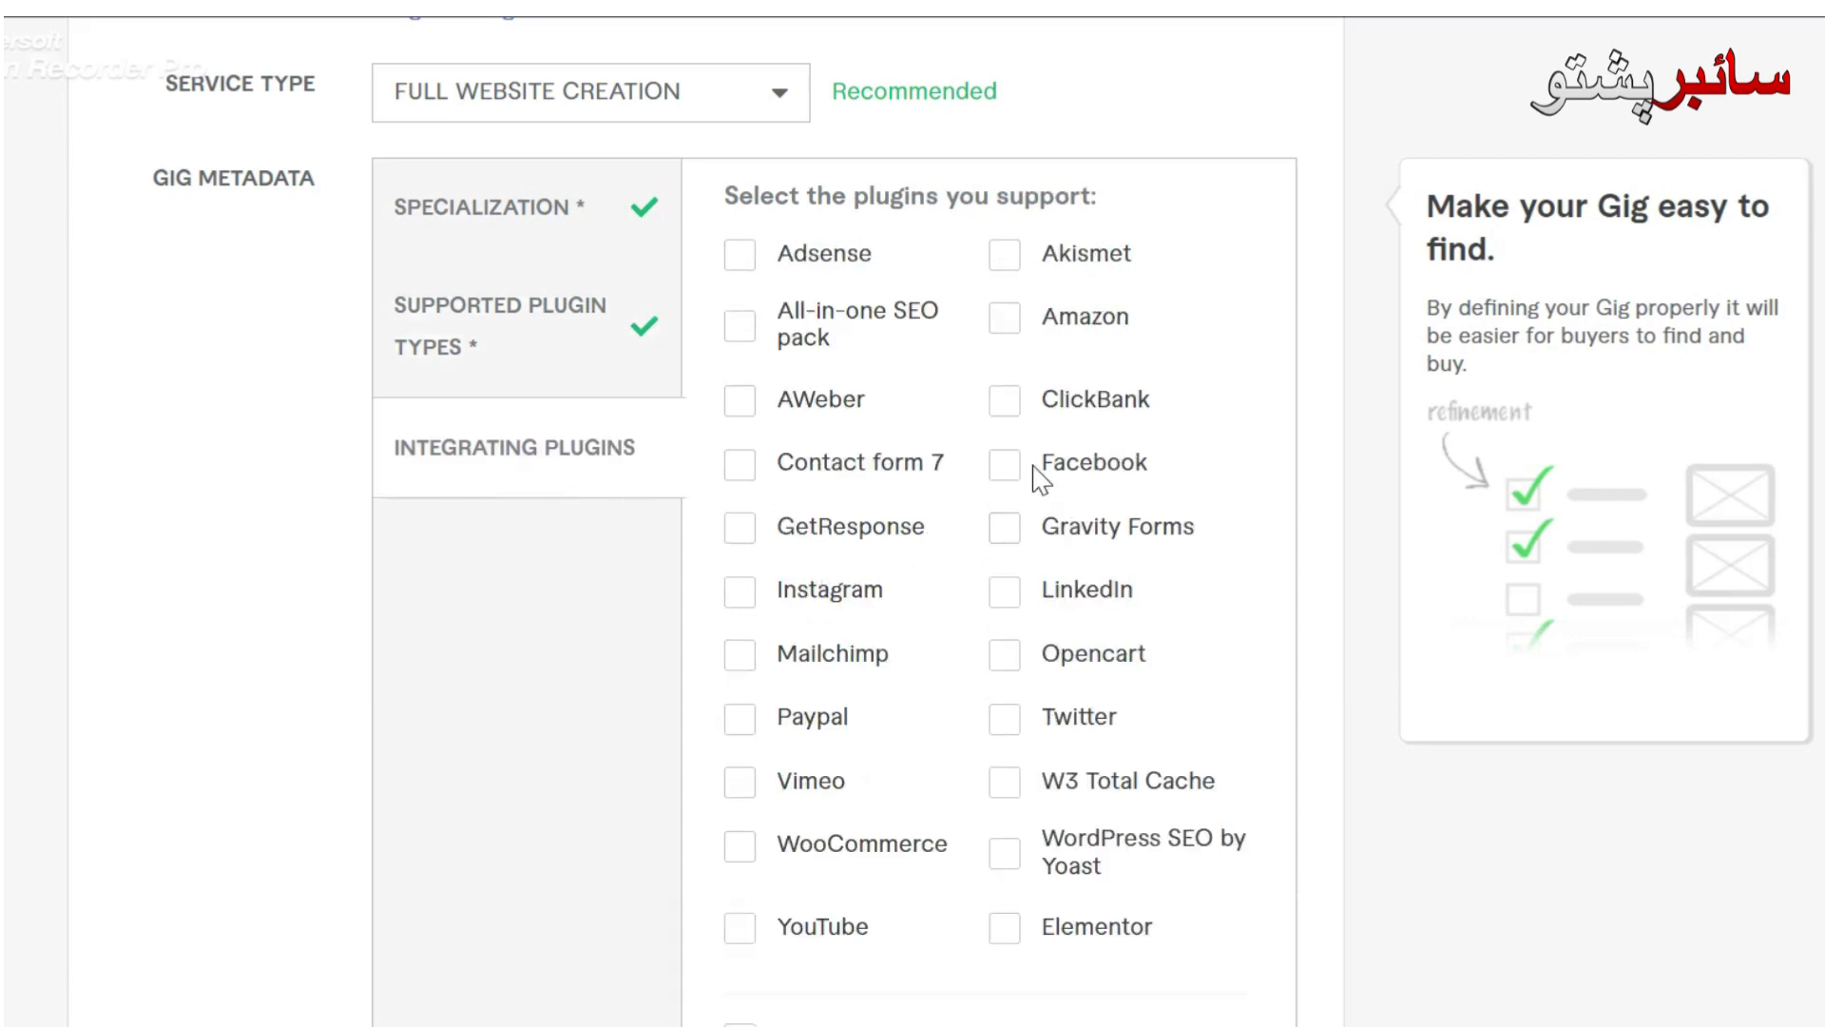
{"action": "left_click", "coordinate": [1004, 468]}
{"action": "left_click", "coordinate": [873, 464]}
{"action": "left_click", "coordinate": [874, 314]}
{"action": "left_click", "coordinate": [1014, 259]}
{"action": "left_click", "coordinate": [815, 273]}
Step: Open the gig's search tags field for entry
{"action": "scroll", "coordinate": [834, 521], "scroll_direction": "down", "scroll_amount": 5}
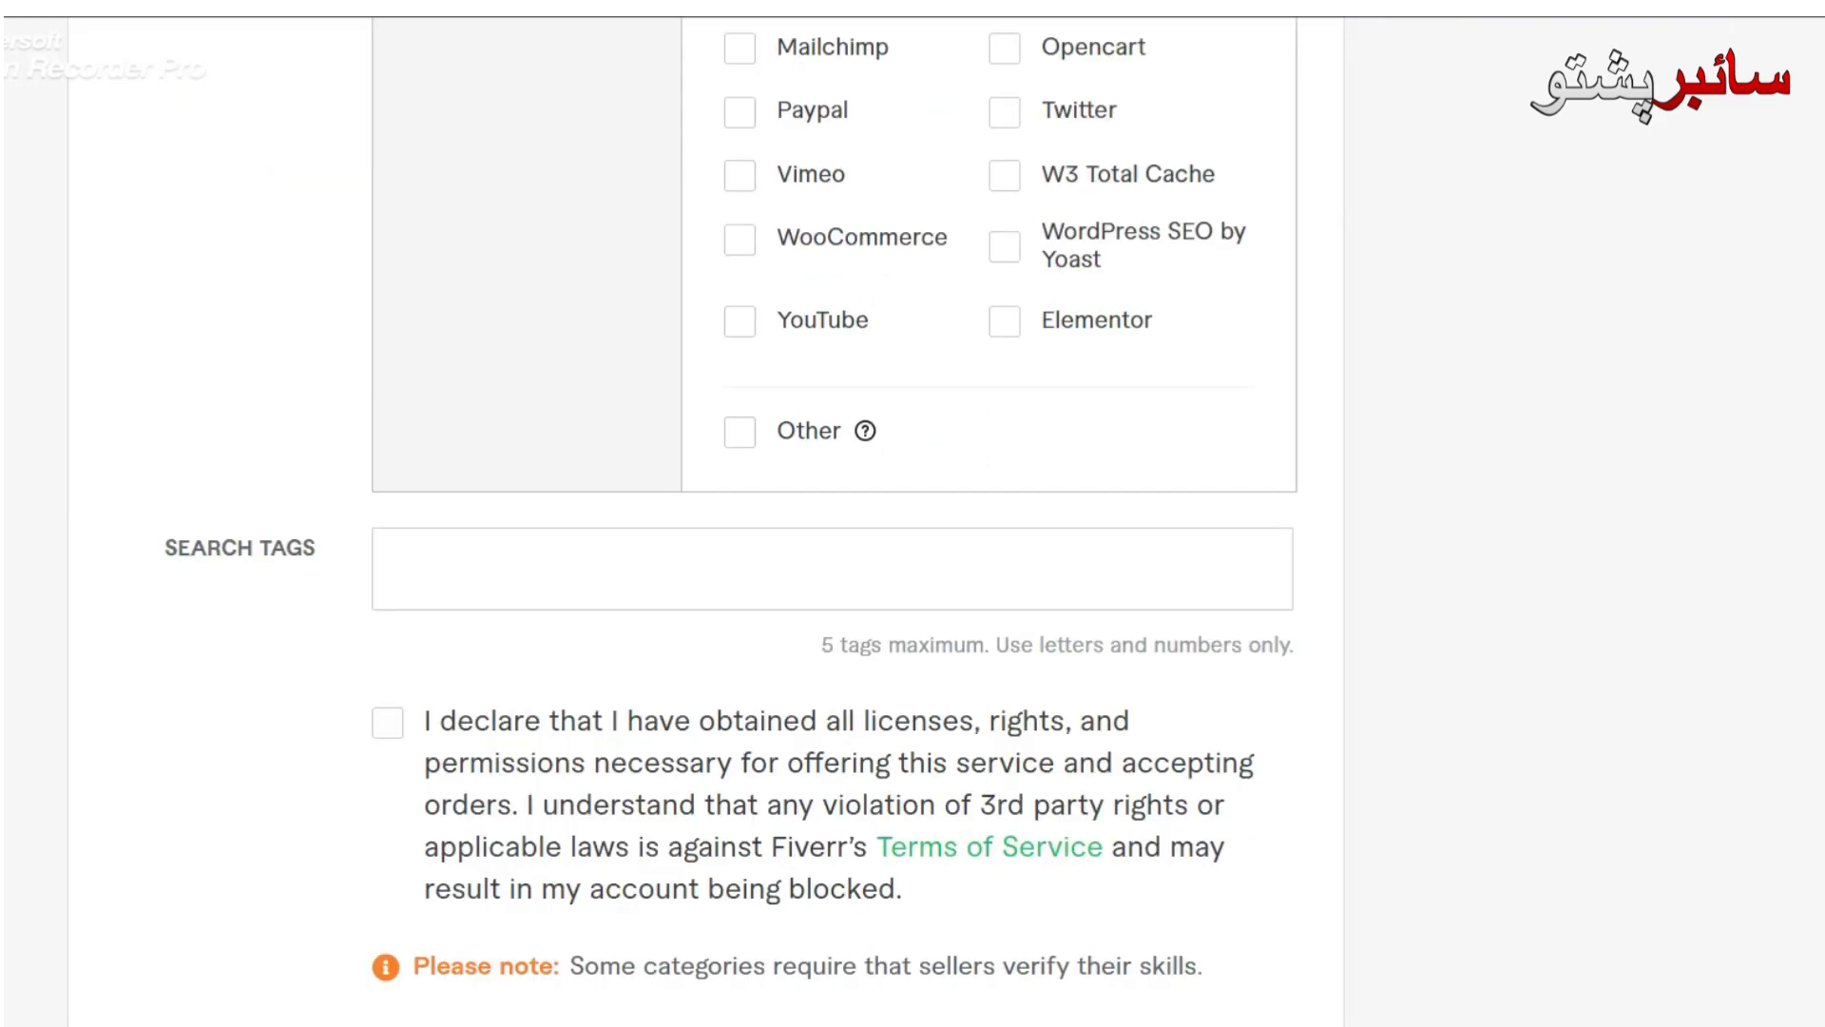
{"action": "left_click", "coordinate": [486, 554]}
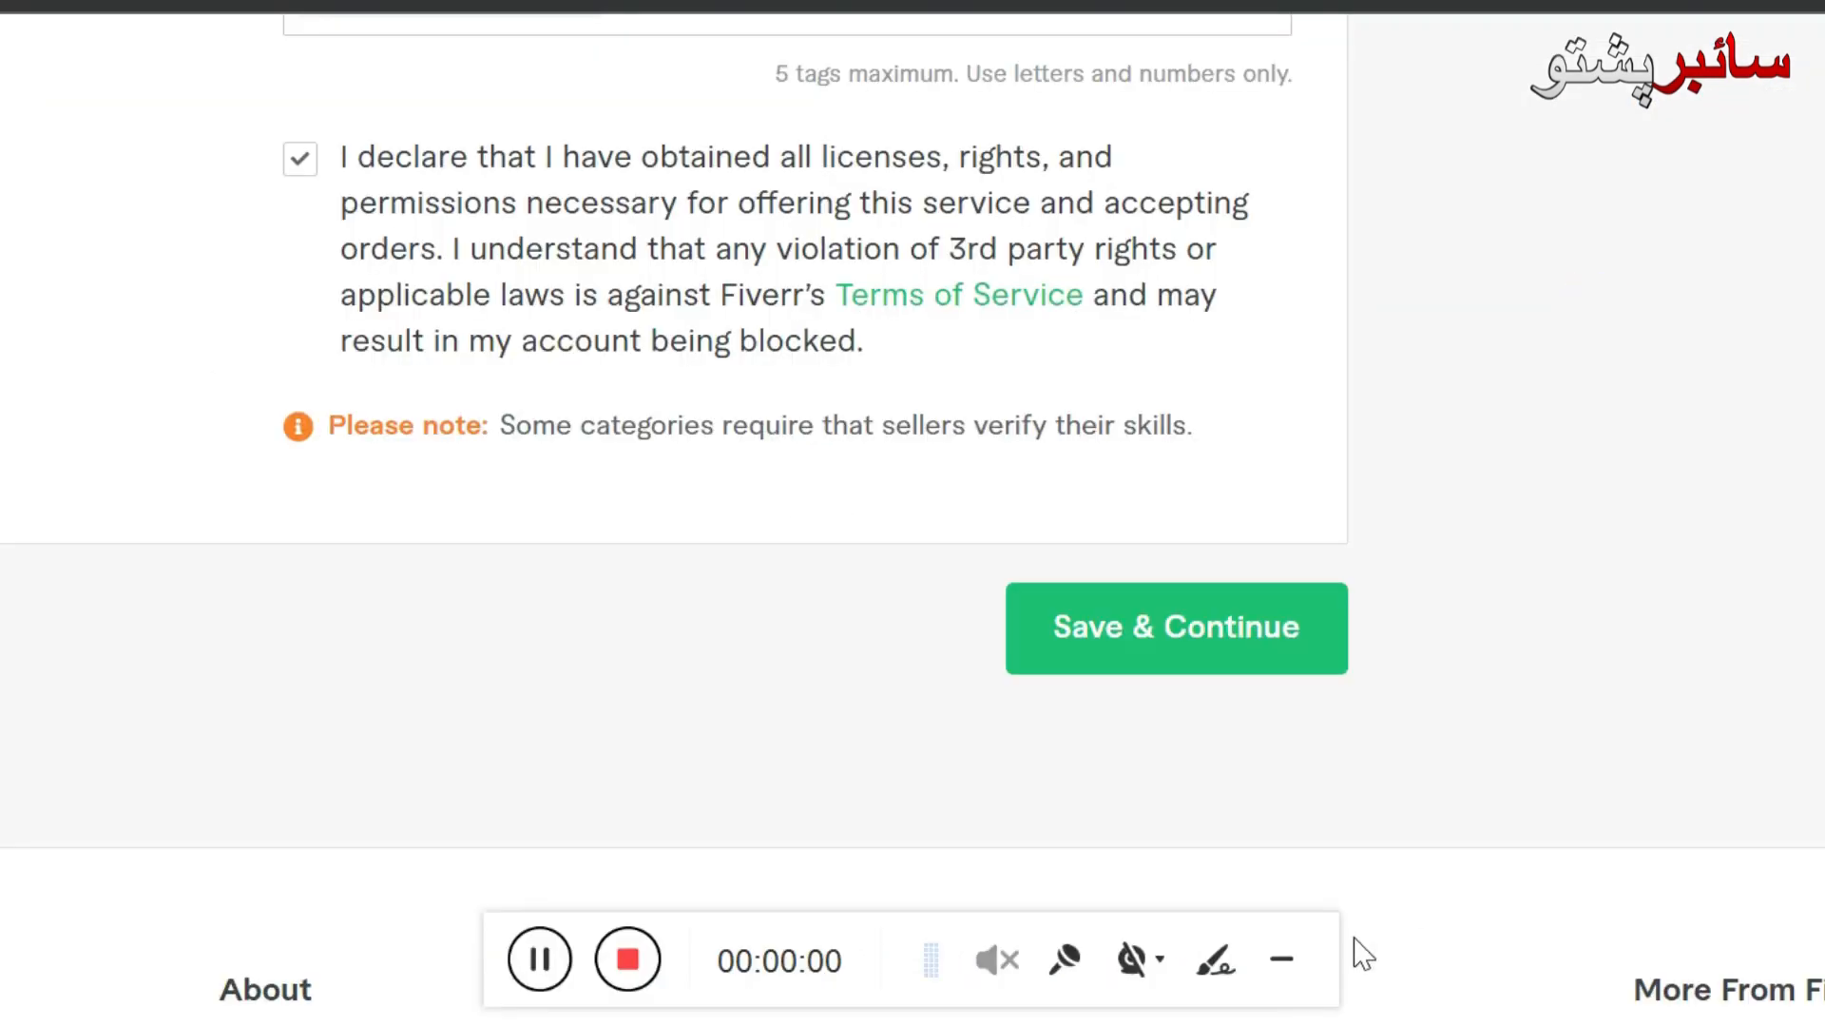
Step: Review the search tags and the rights declaration, then save the gig overview and continue to the package table in Pricing
{"action": "left_click", "coordinate": [1281, 958]}
{"action": "scroll", "coordinate": [1740, 815], "scroll_direction": "up", "scroll_amount": 1}
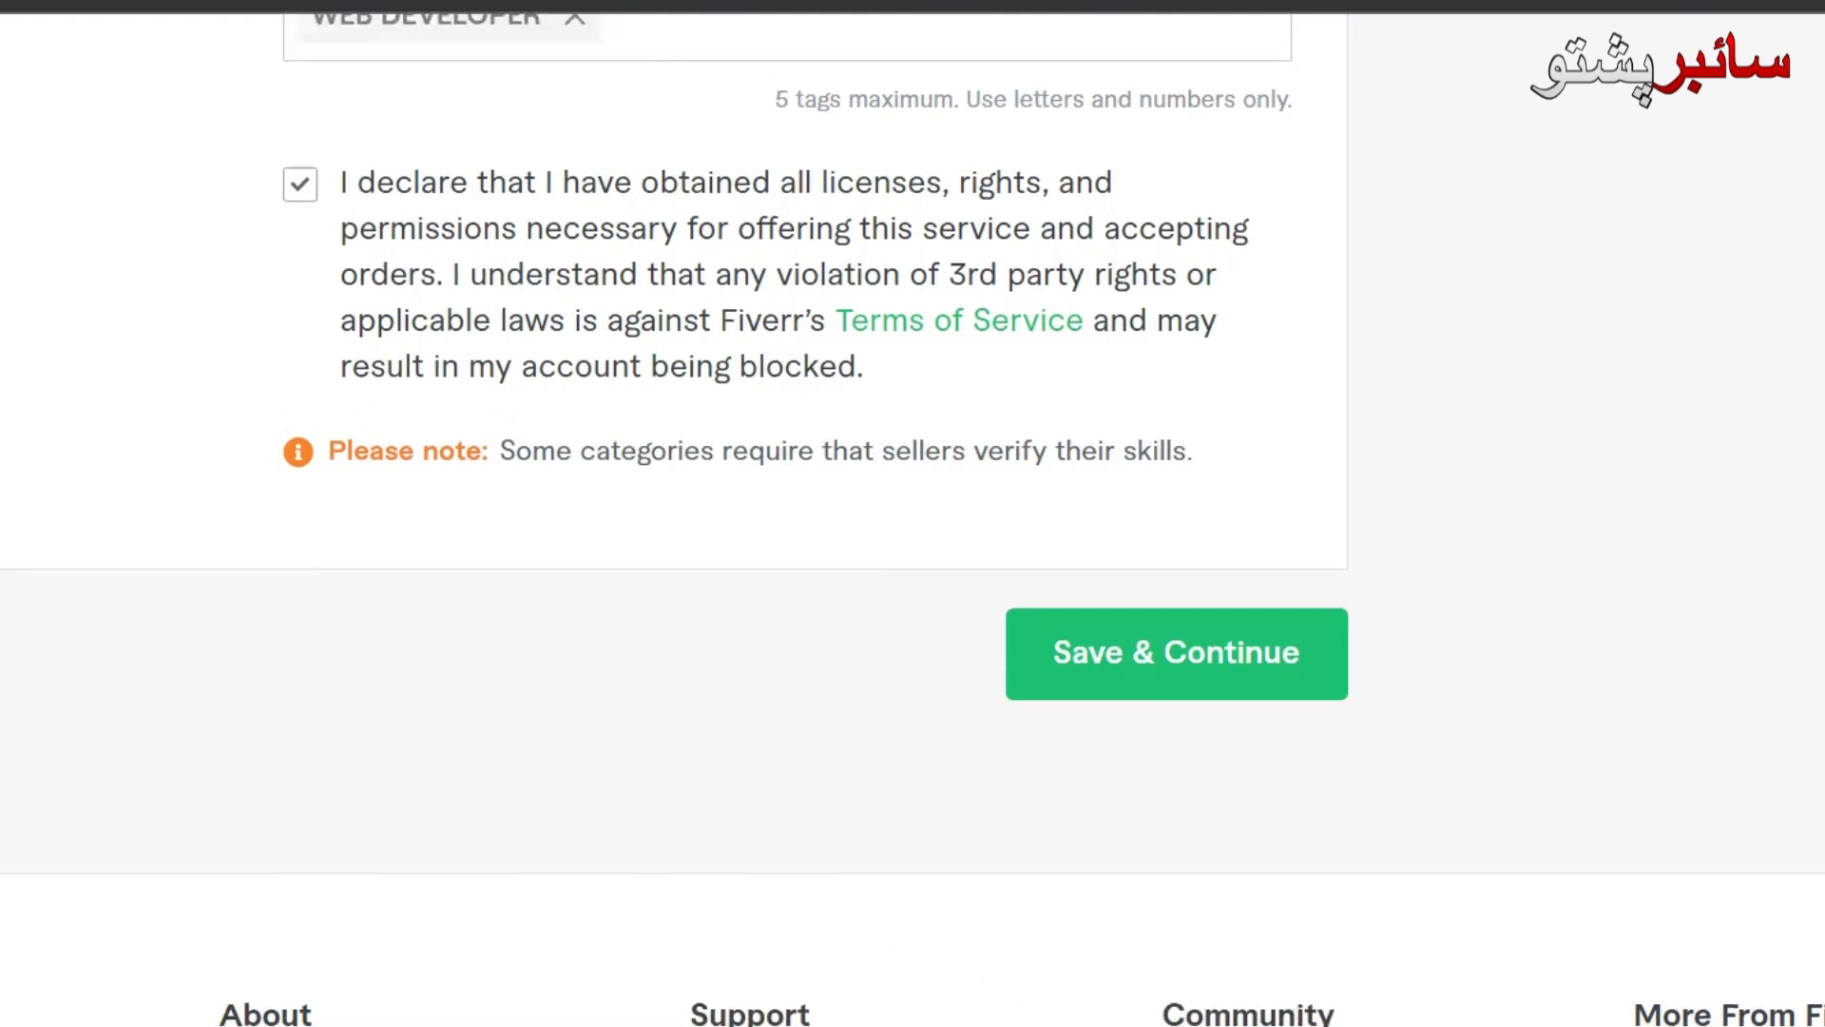
{"action": "scroll", "coordinate": [913, 513], "scroll_direction": "up", "scroll_amount": 5}
{"action": "mouse_move", "coordinate": [648, 717]}
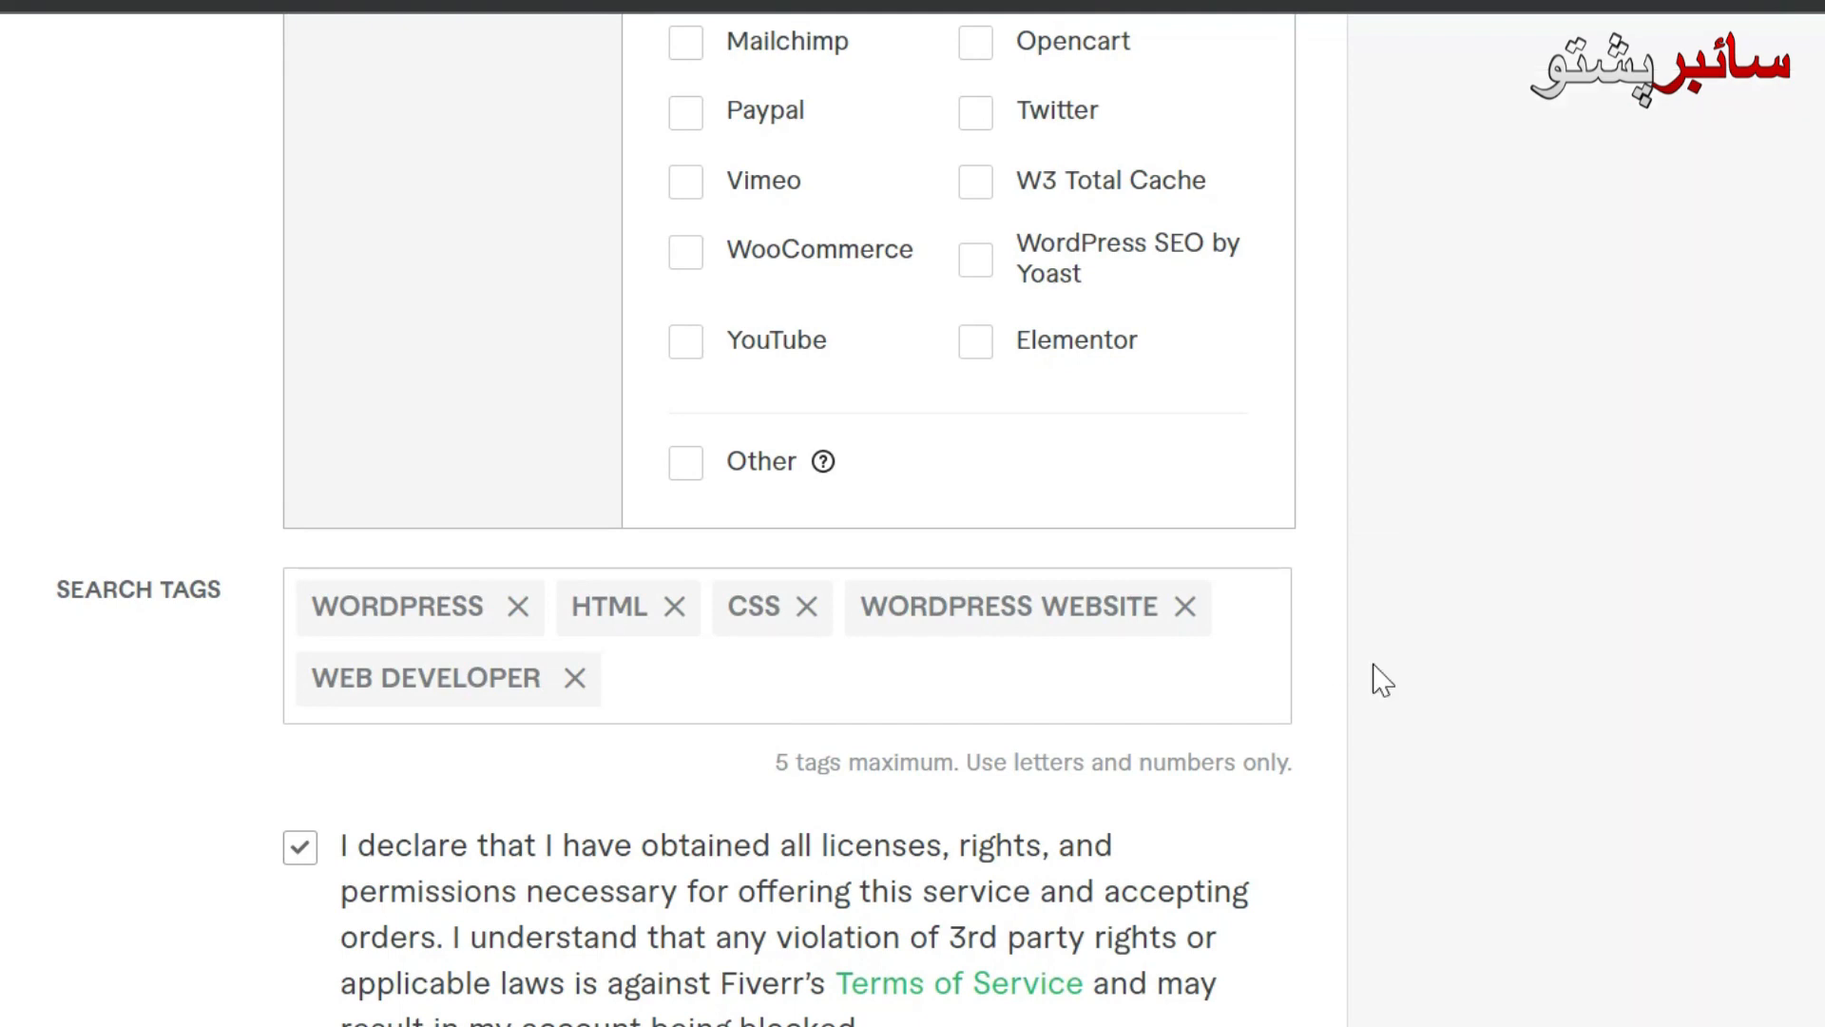
{"action": "scroll", "coordinate": [789, 513], "scroll_direction": "down", "scroll_amount": 5}
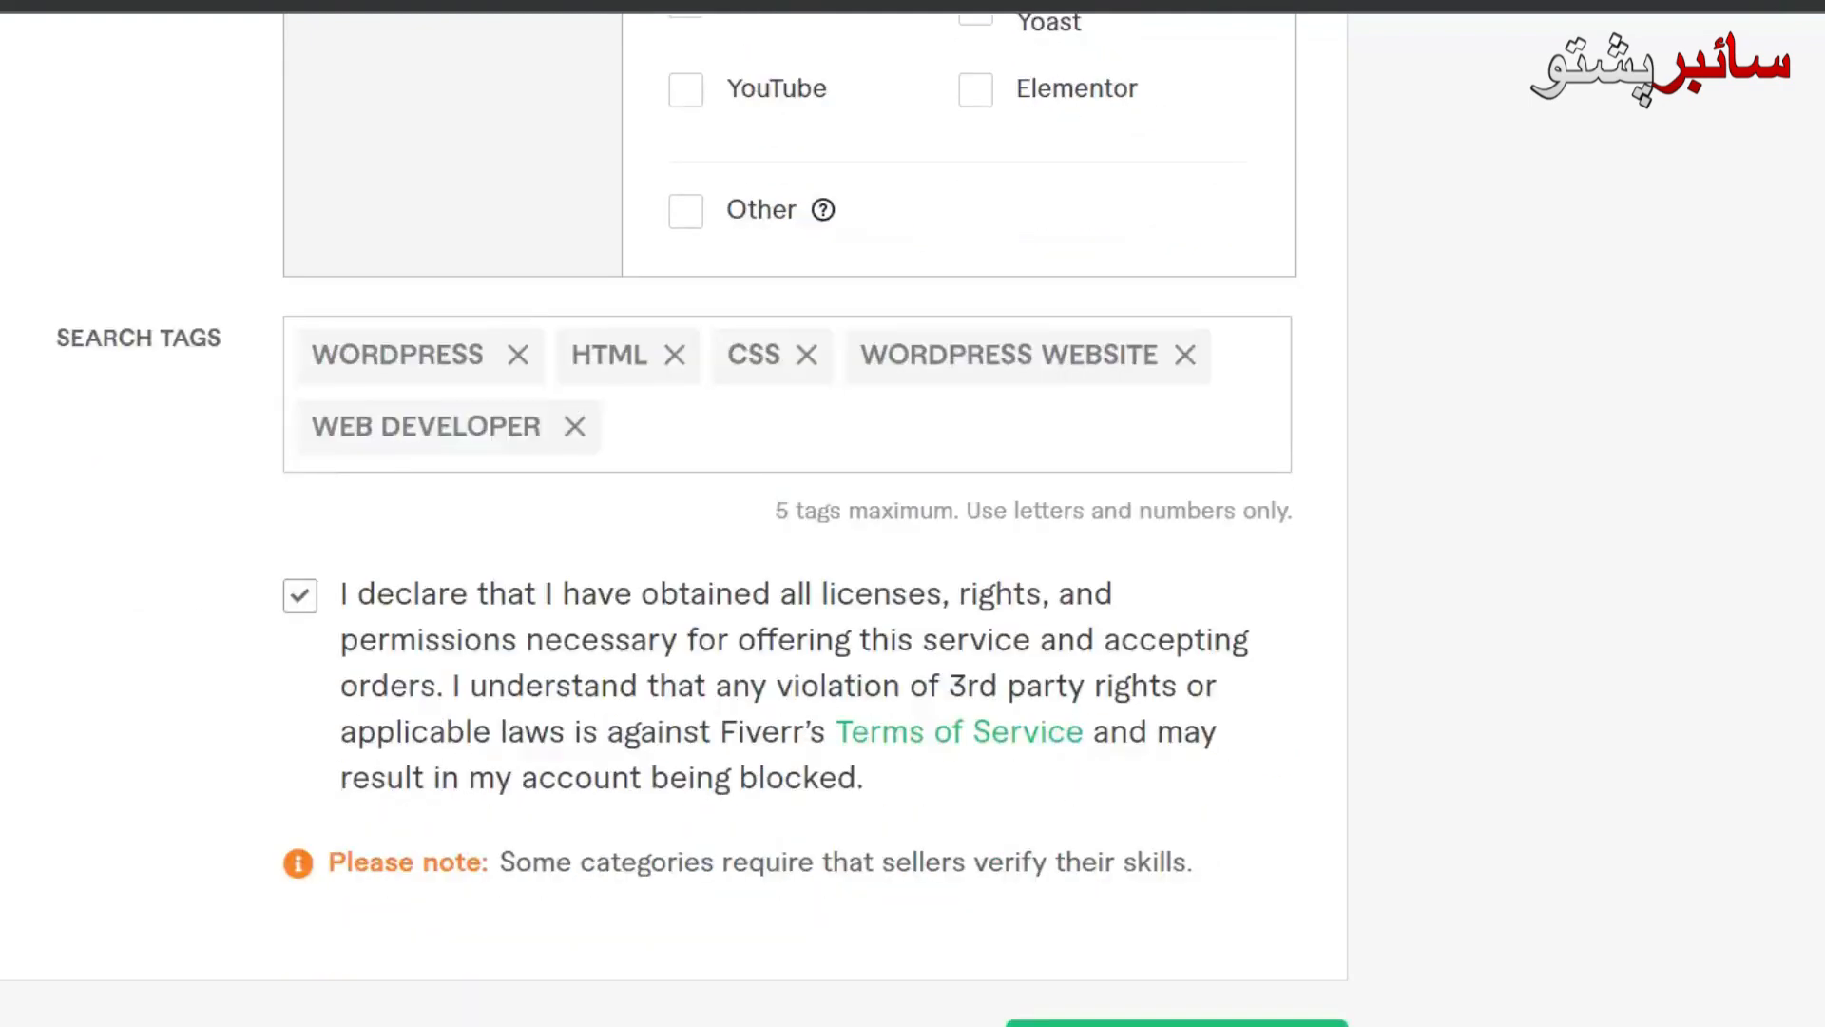
{"action": "scroll", "coordinate": [789, 513], "scroll_direction": "up", "scroll_amount": 1}
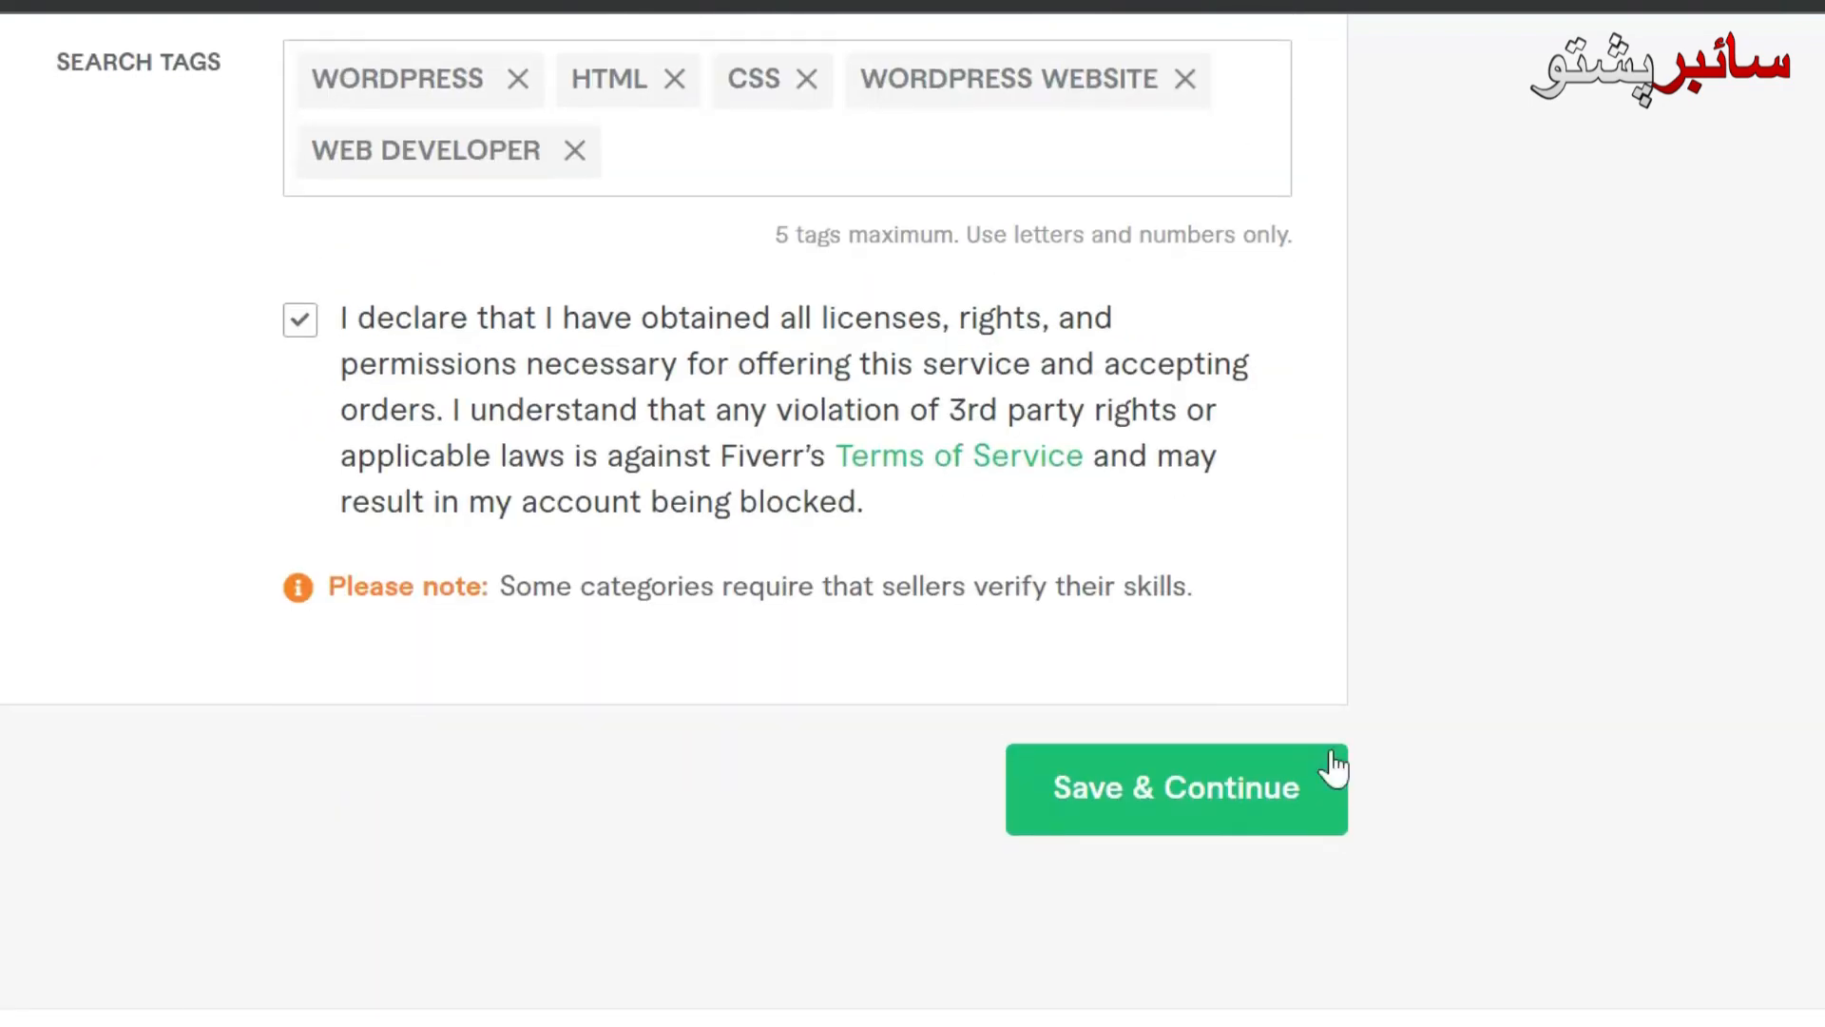
{"action": "left_click", "coordinate": [1137, 799]}
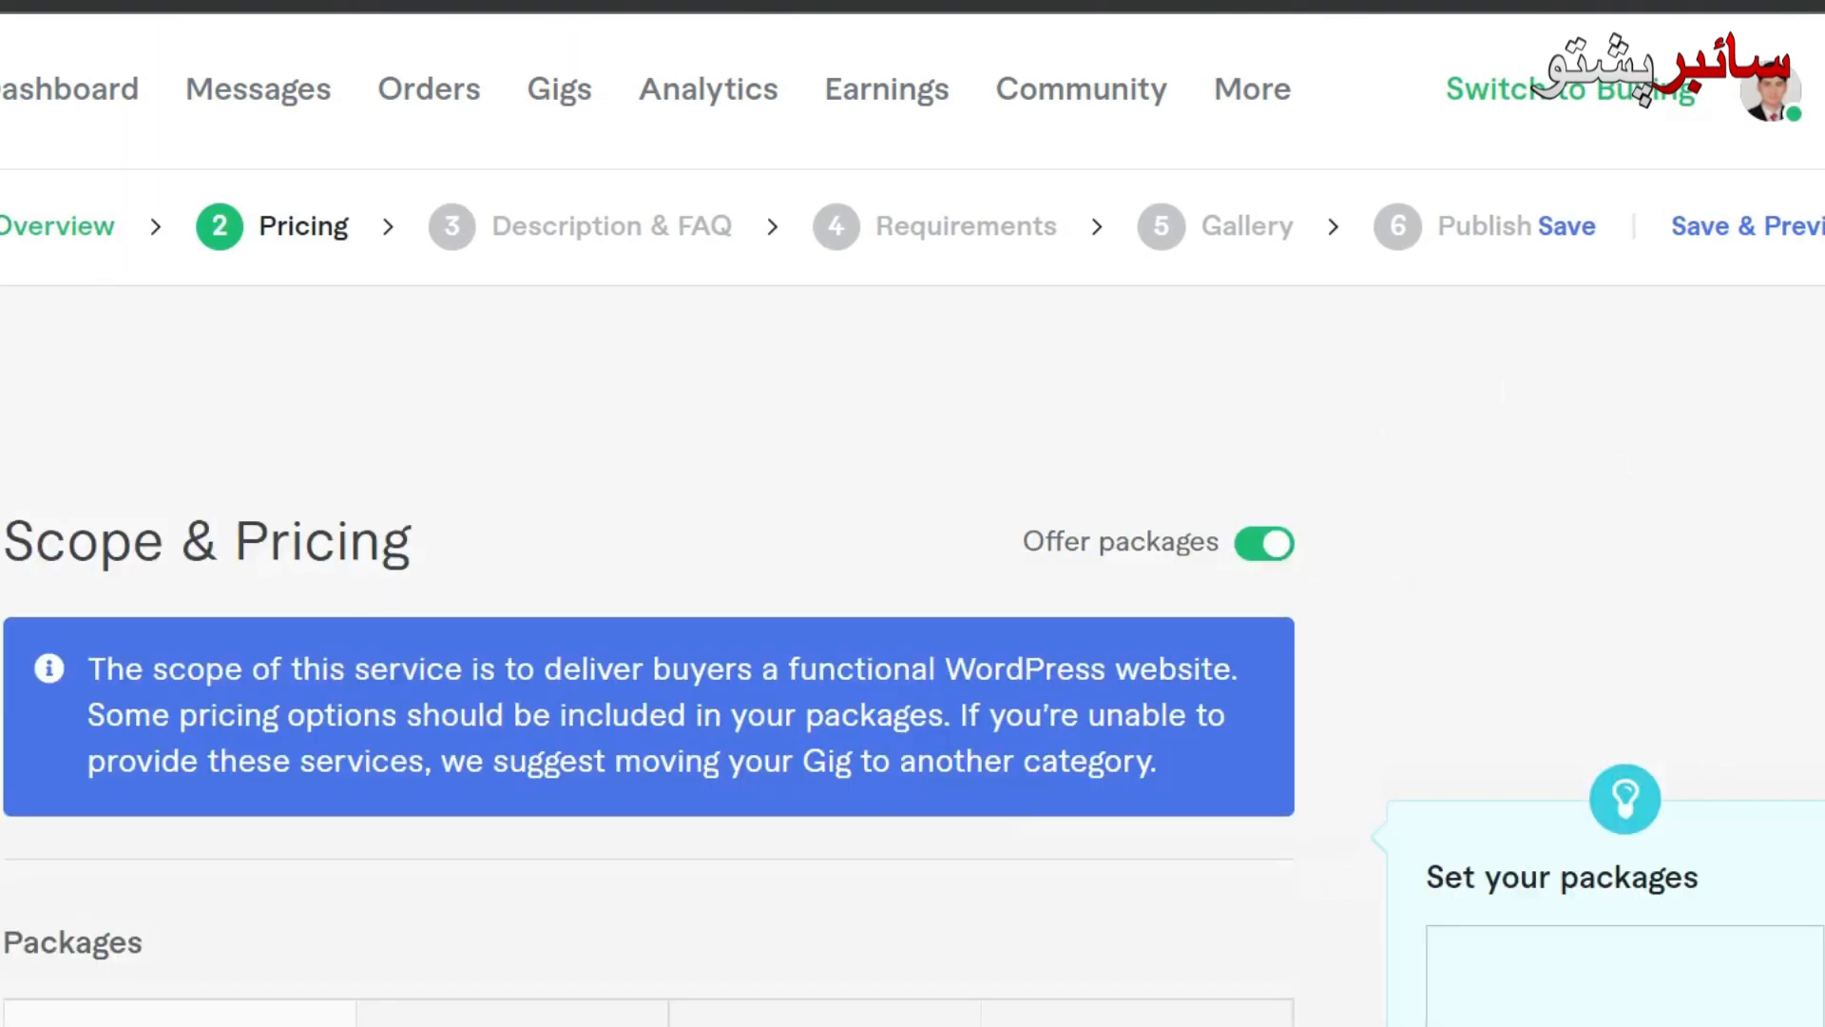
{"action": "scroll", "coordinate": [646, 570], "scroll_direction": "down", "scroll_amount": 7}
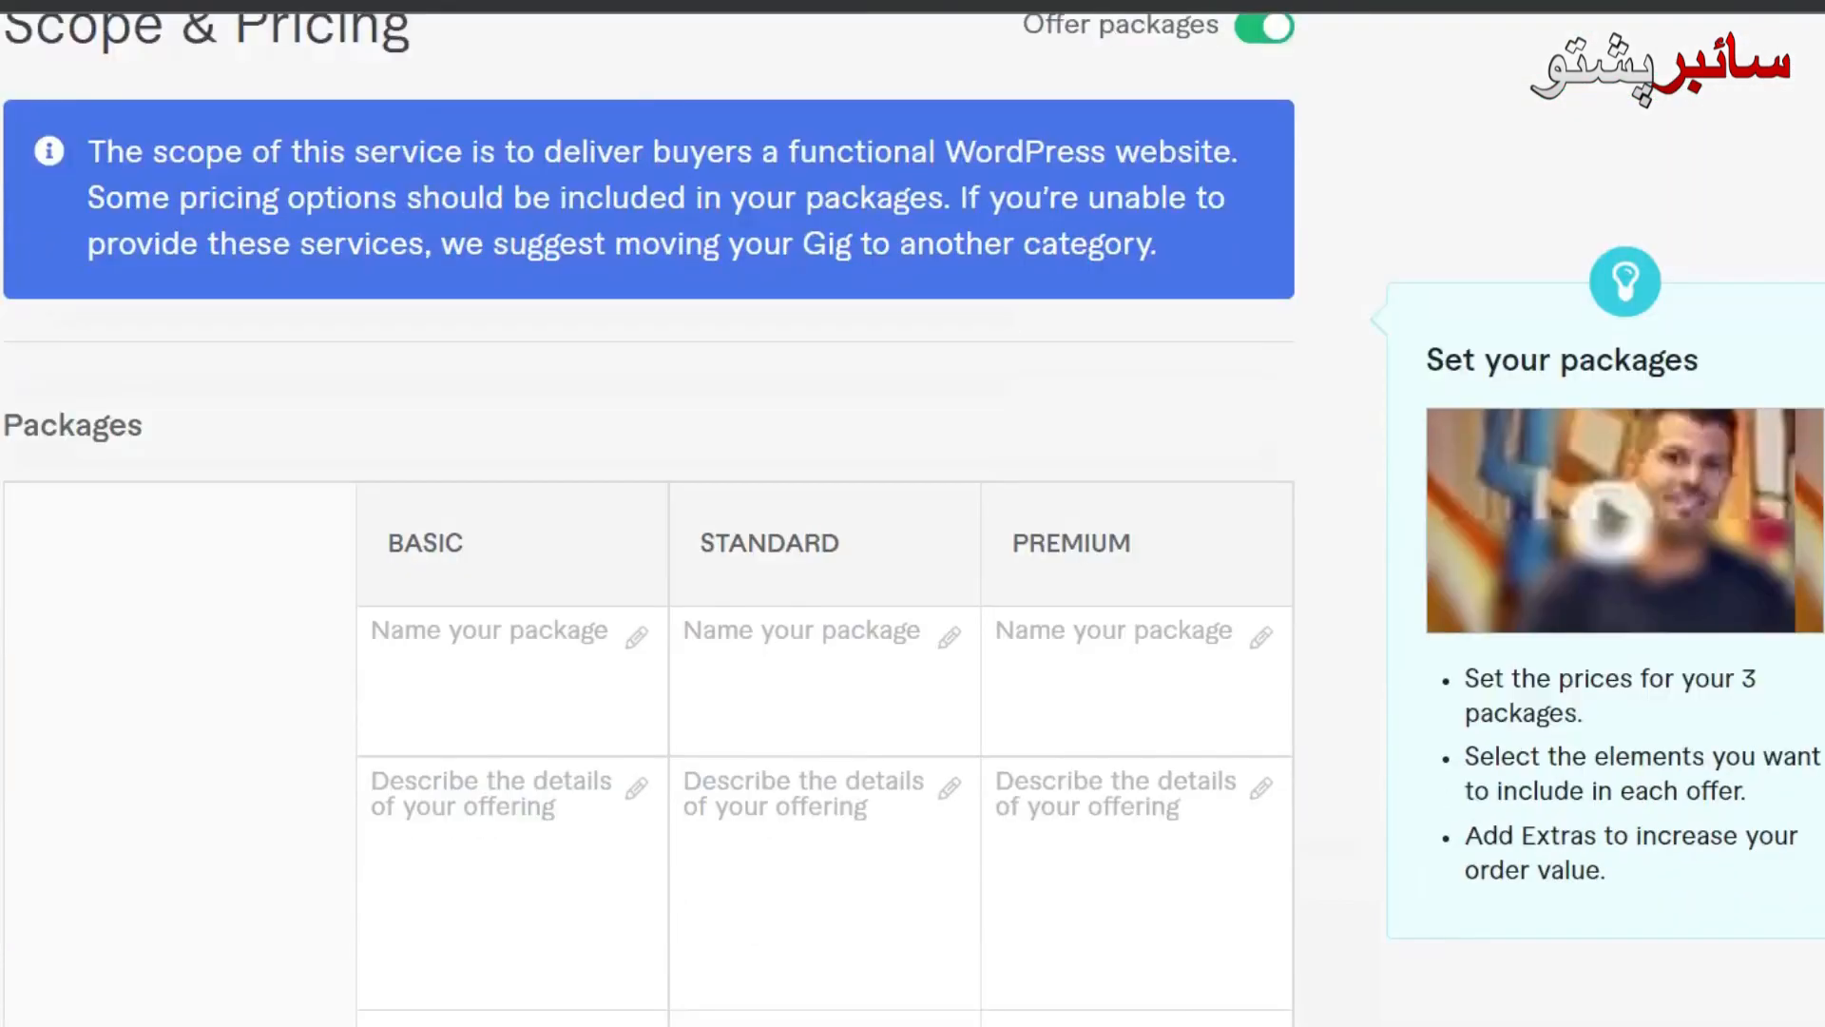
{"action": "scroll", "coordinate": [647, 570], "scroll_direction": "down", "scroll_amount": 2}
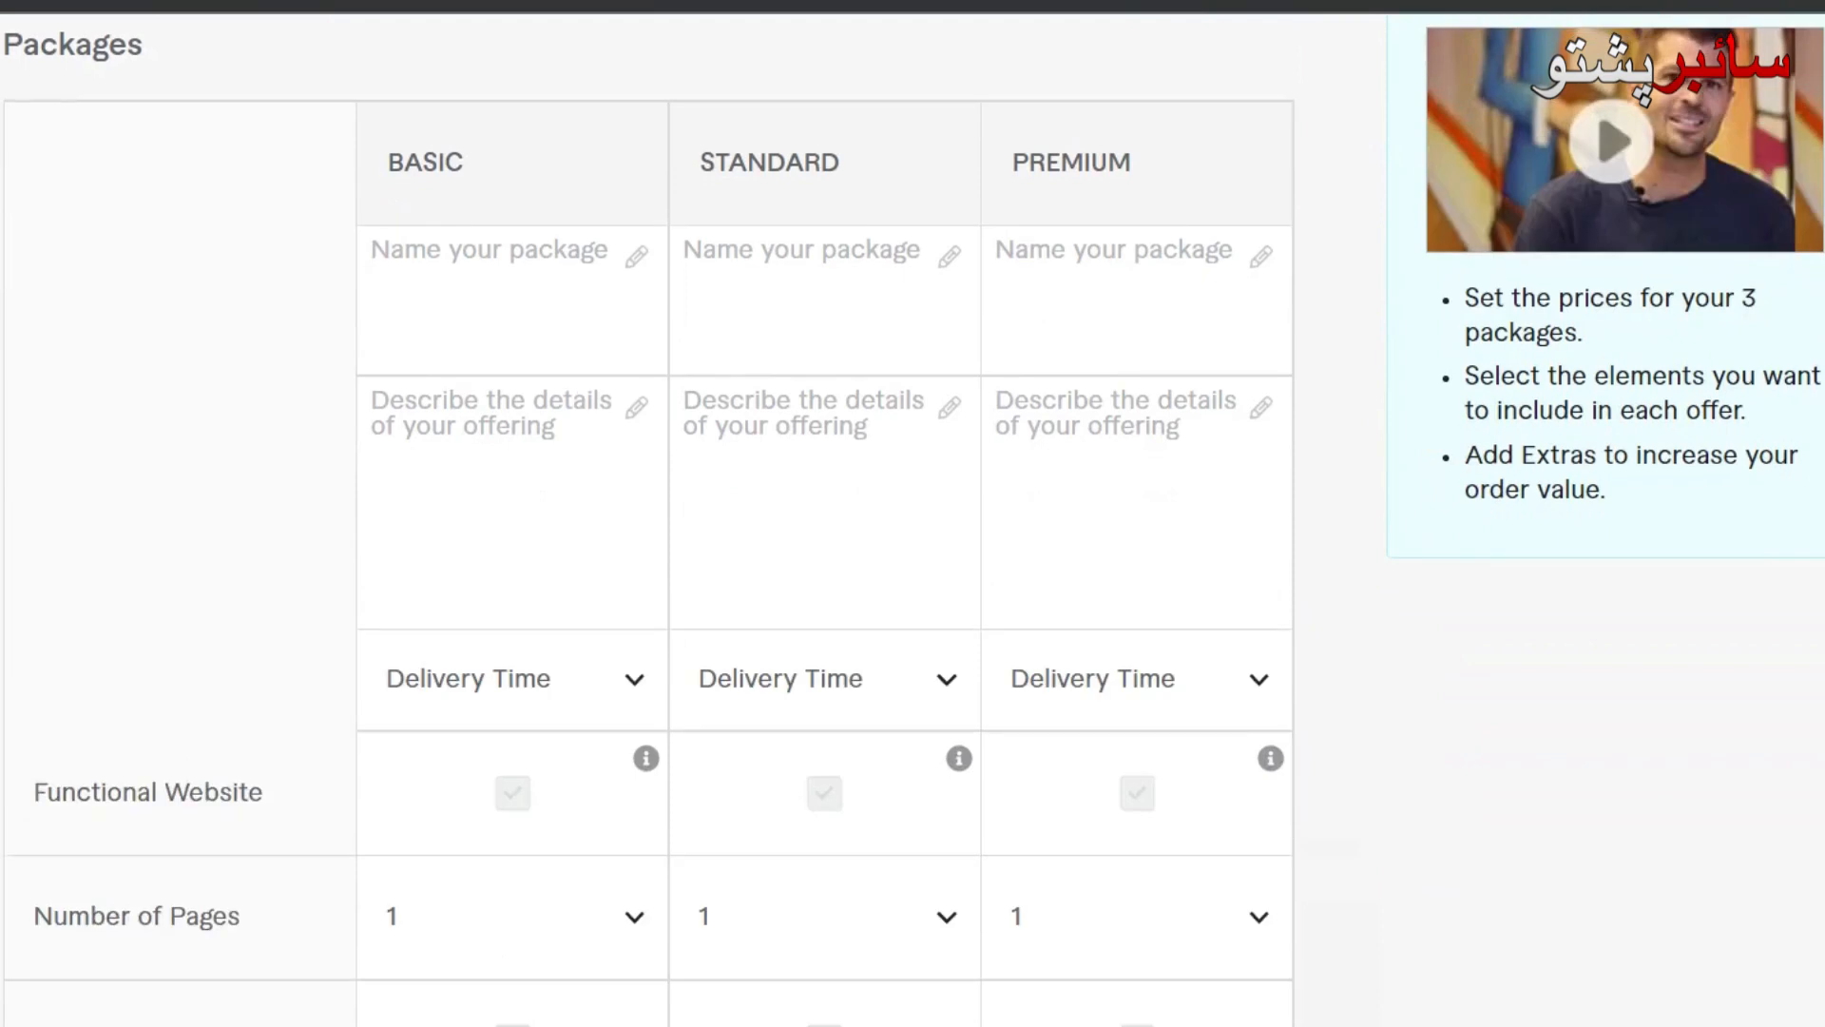
Step: Name the Basic package "One Page Website"
{"action": "mouse_move", "coordinate": [663, 314]}
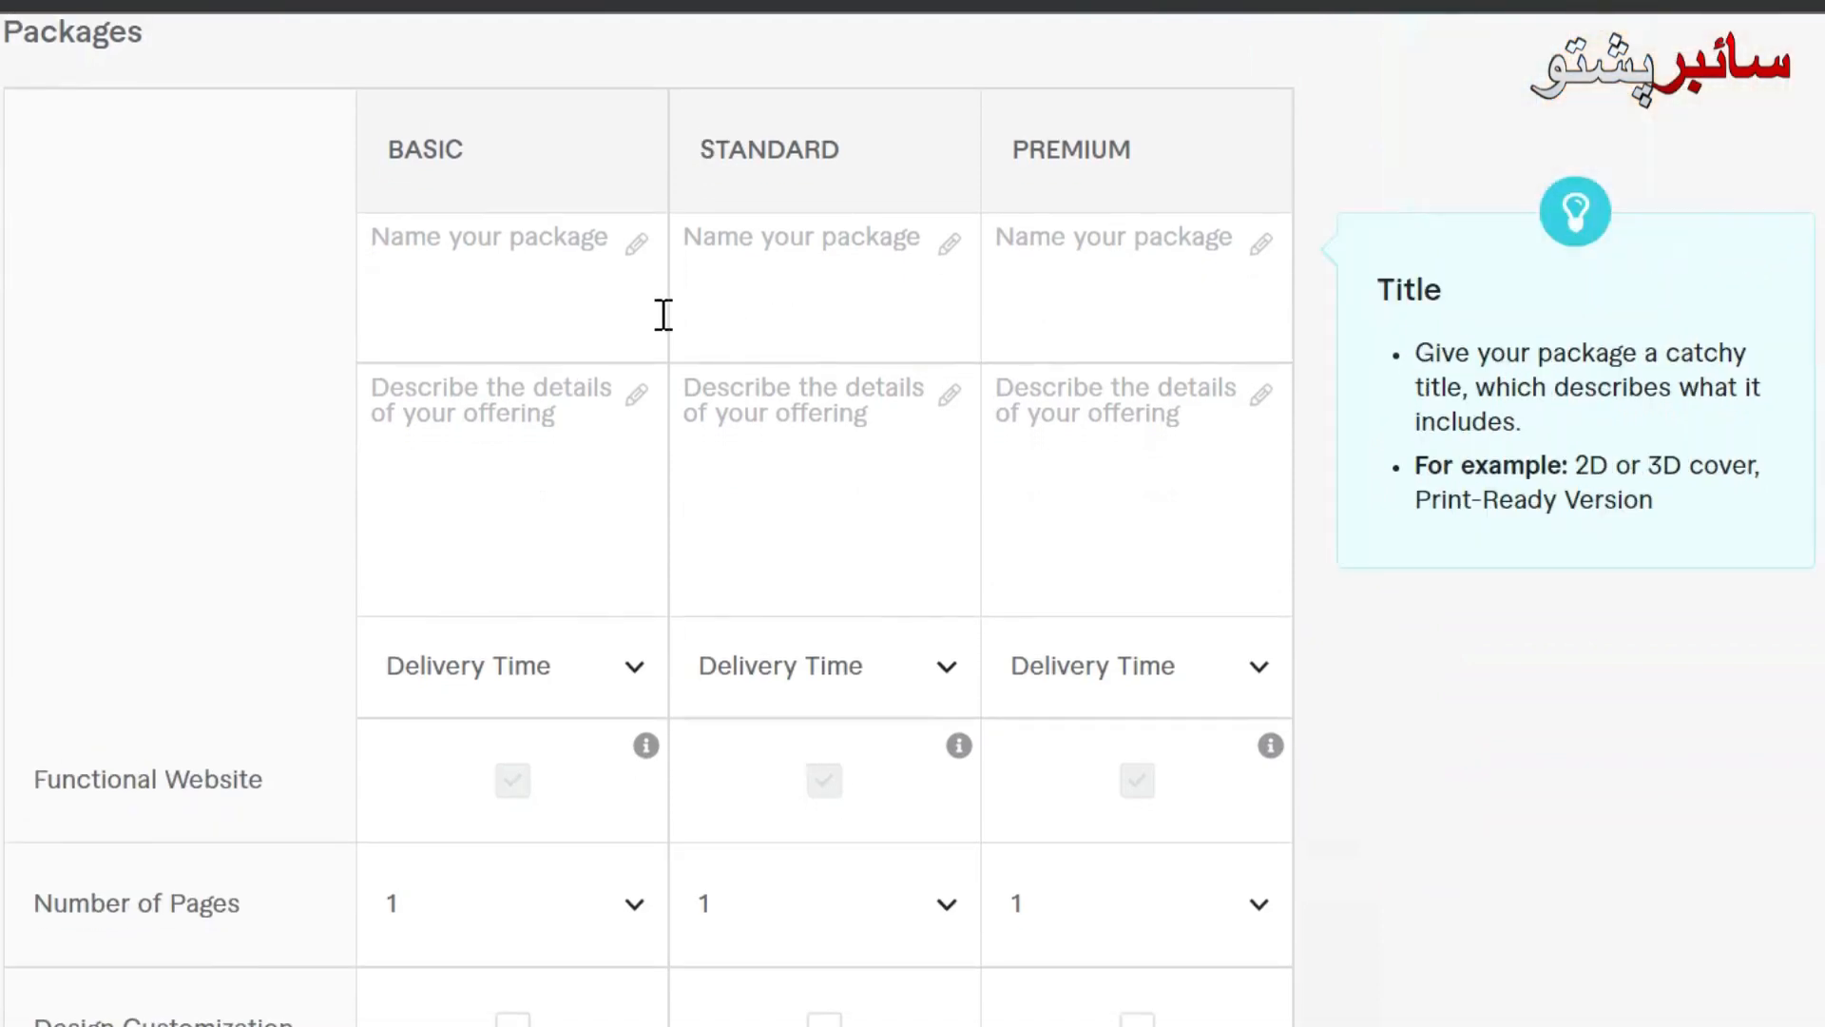
{"action": "left_click", "coordinate": [587, 252]}
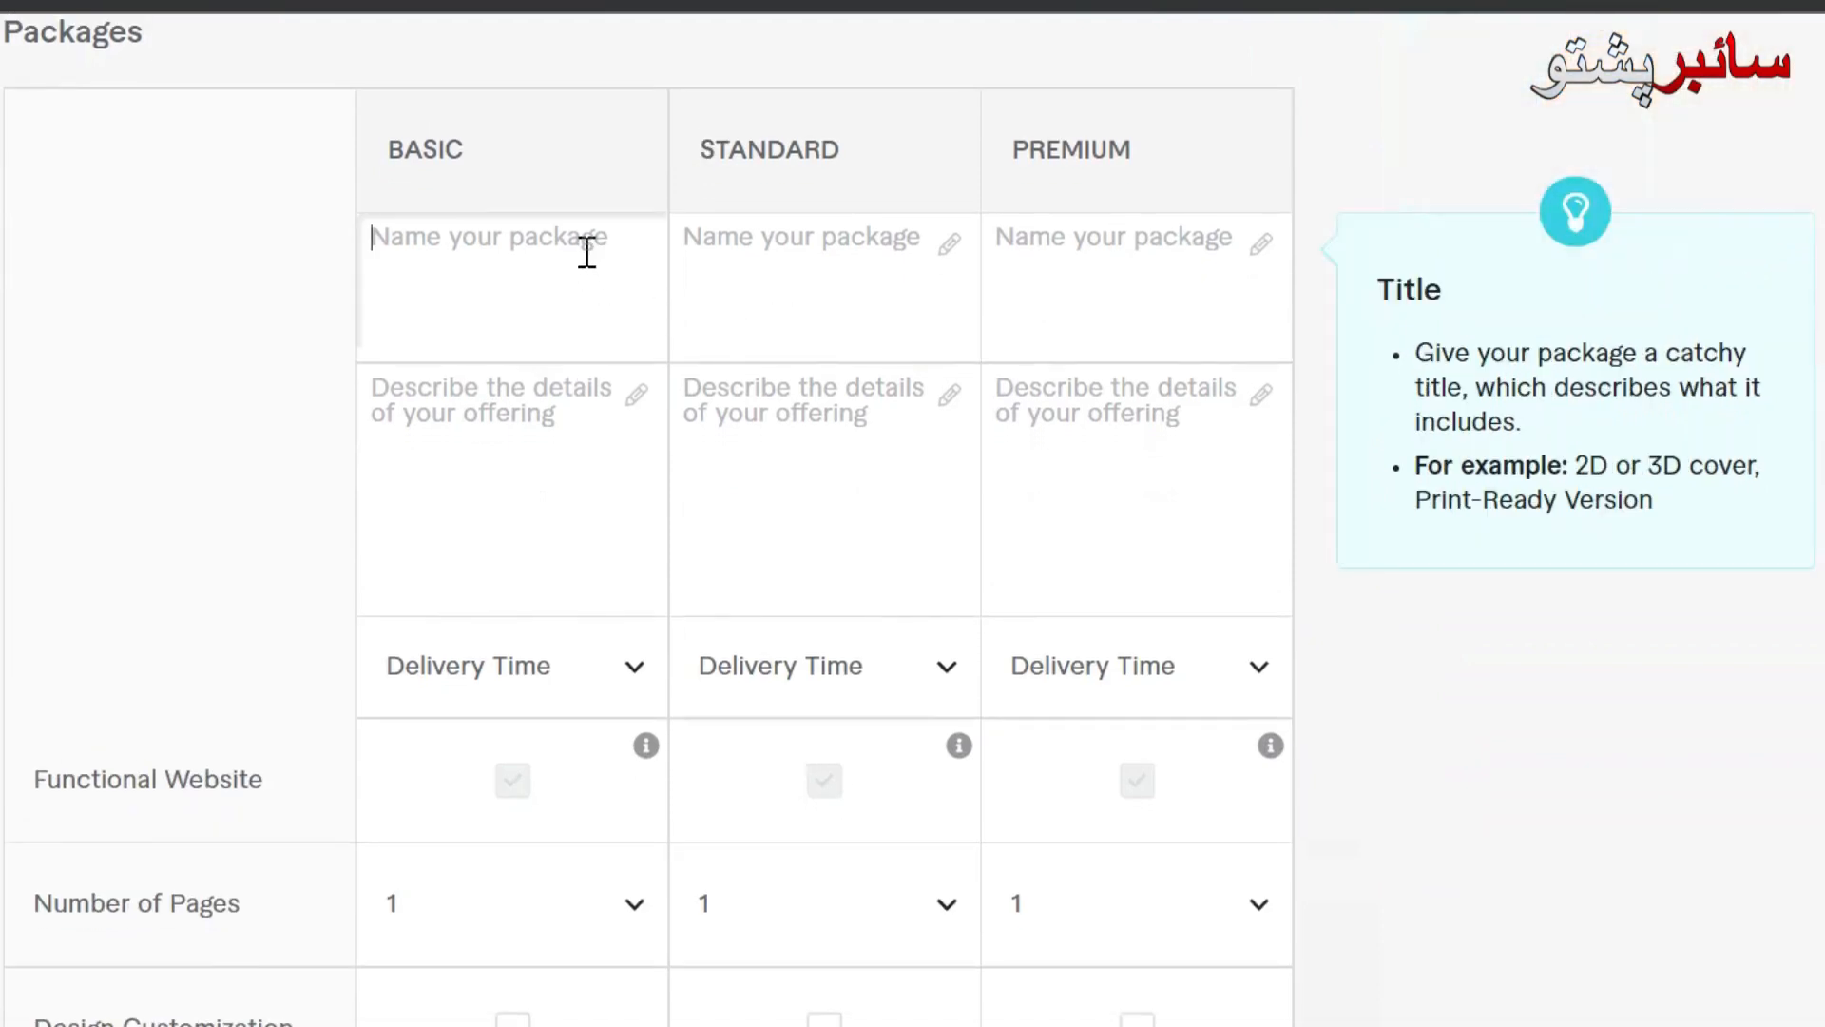
{"action": "type", "text": "One P"}
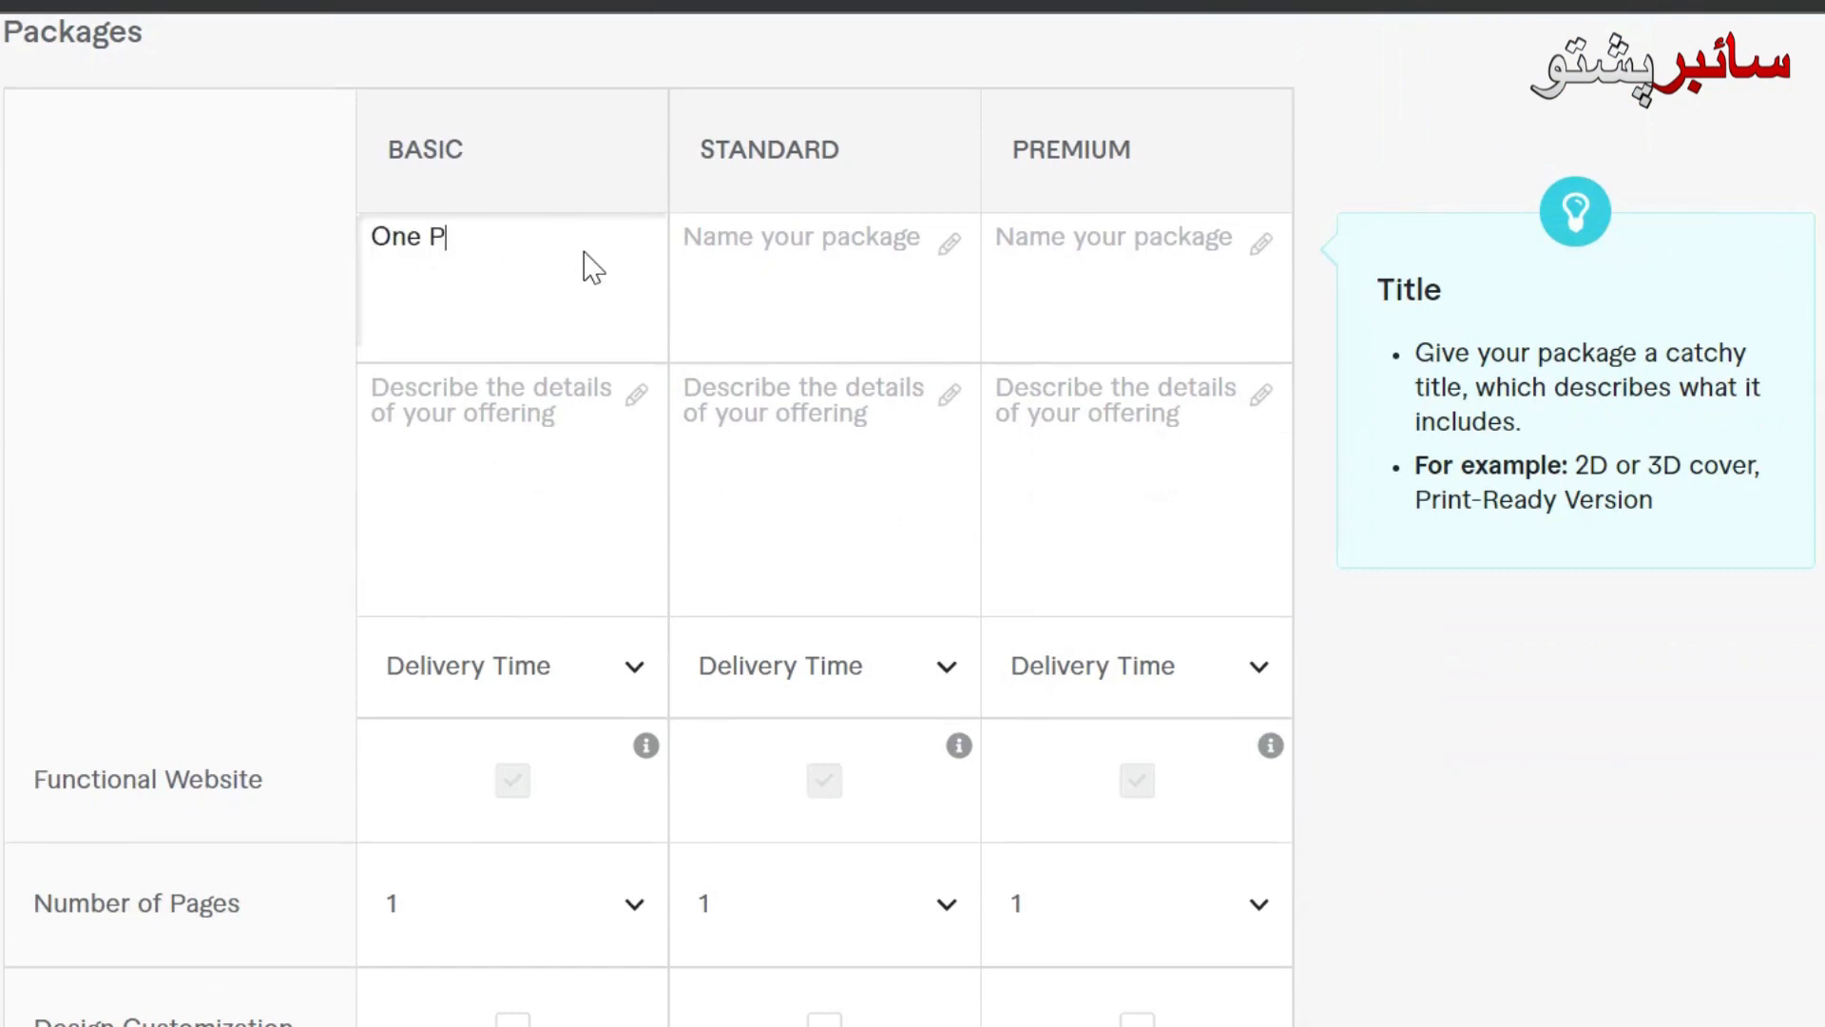
{"action": "type", "text": "age Website"}
Step: Describe the Basic package as "It will consist one Page Only" and set its delivery time to 1 day
{"action": "left_click", "coordinate": [576, 401]}
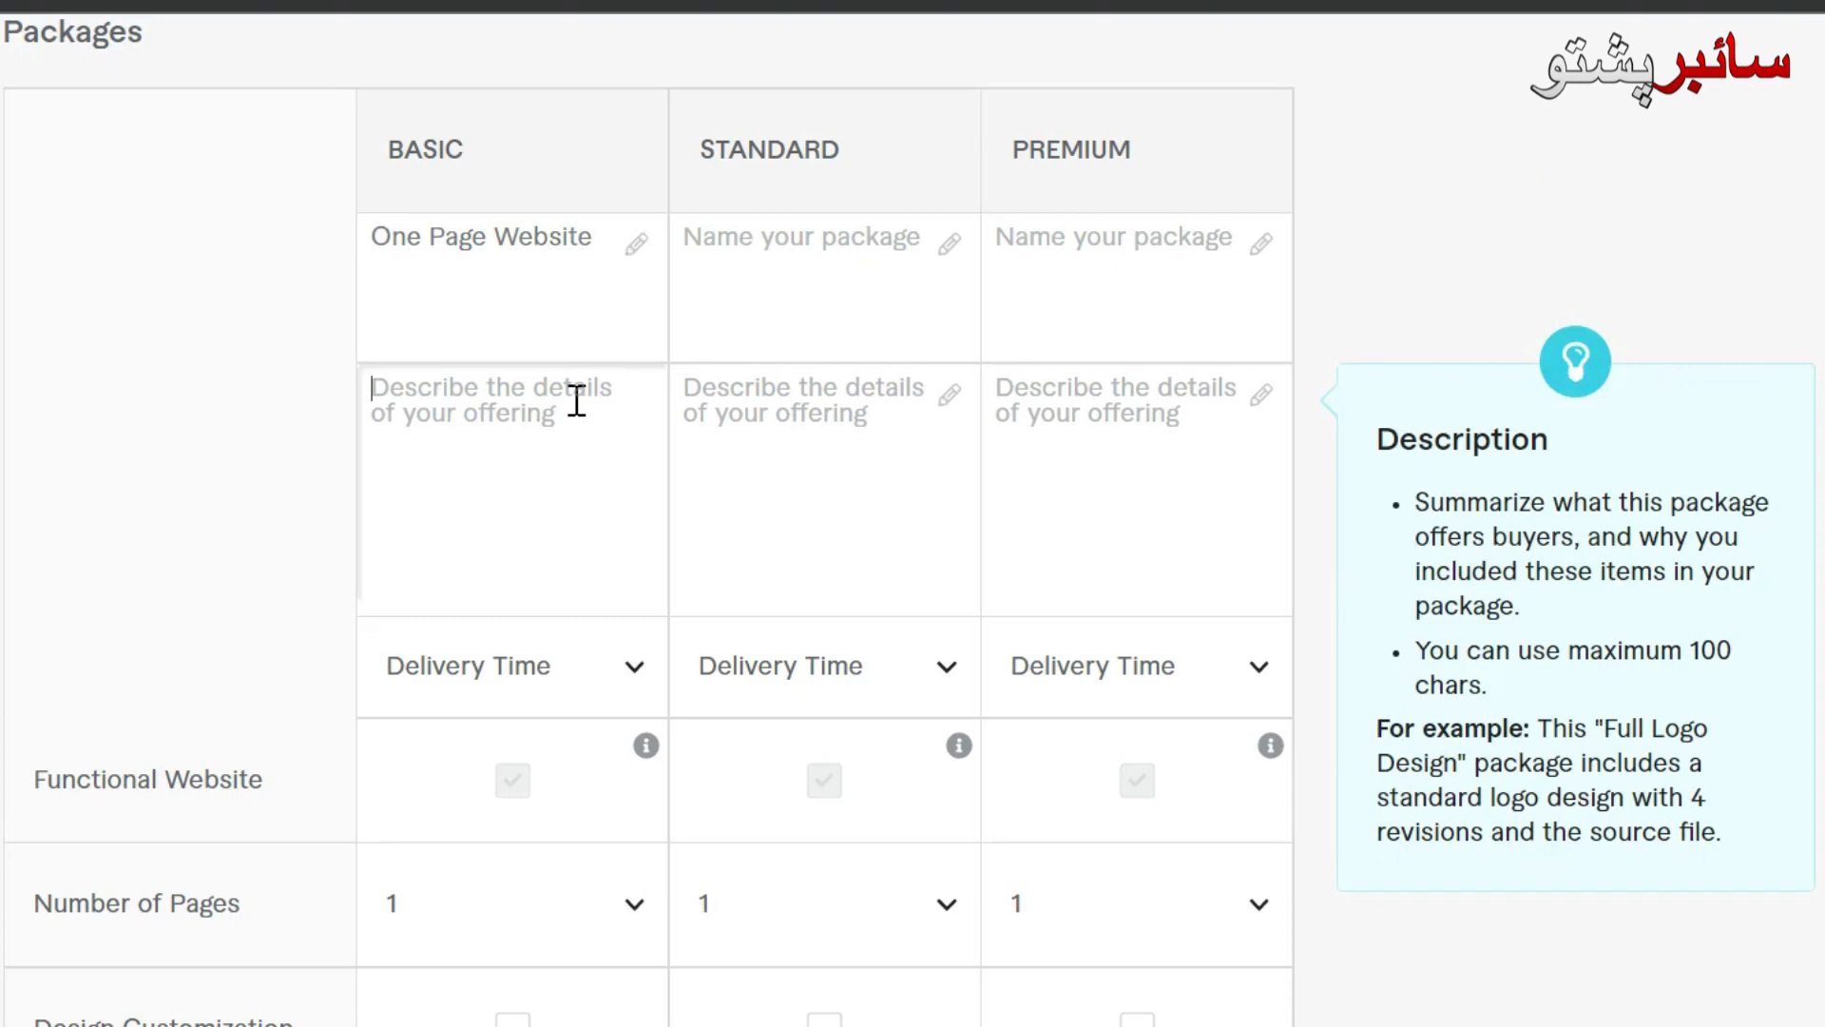
{"action": "type", "text": "It will consite"}
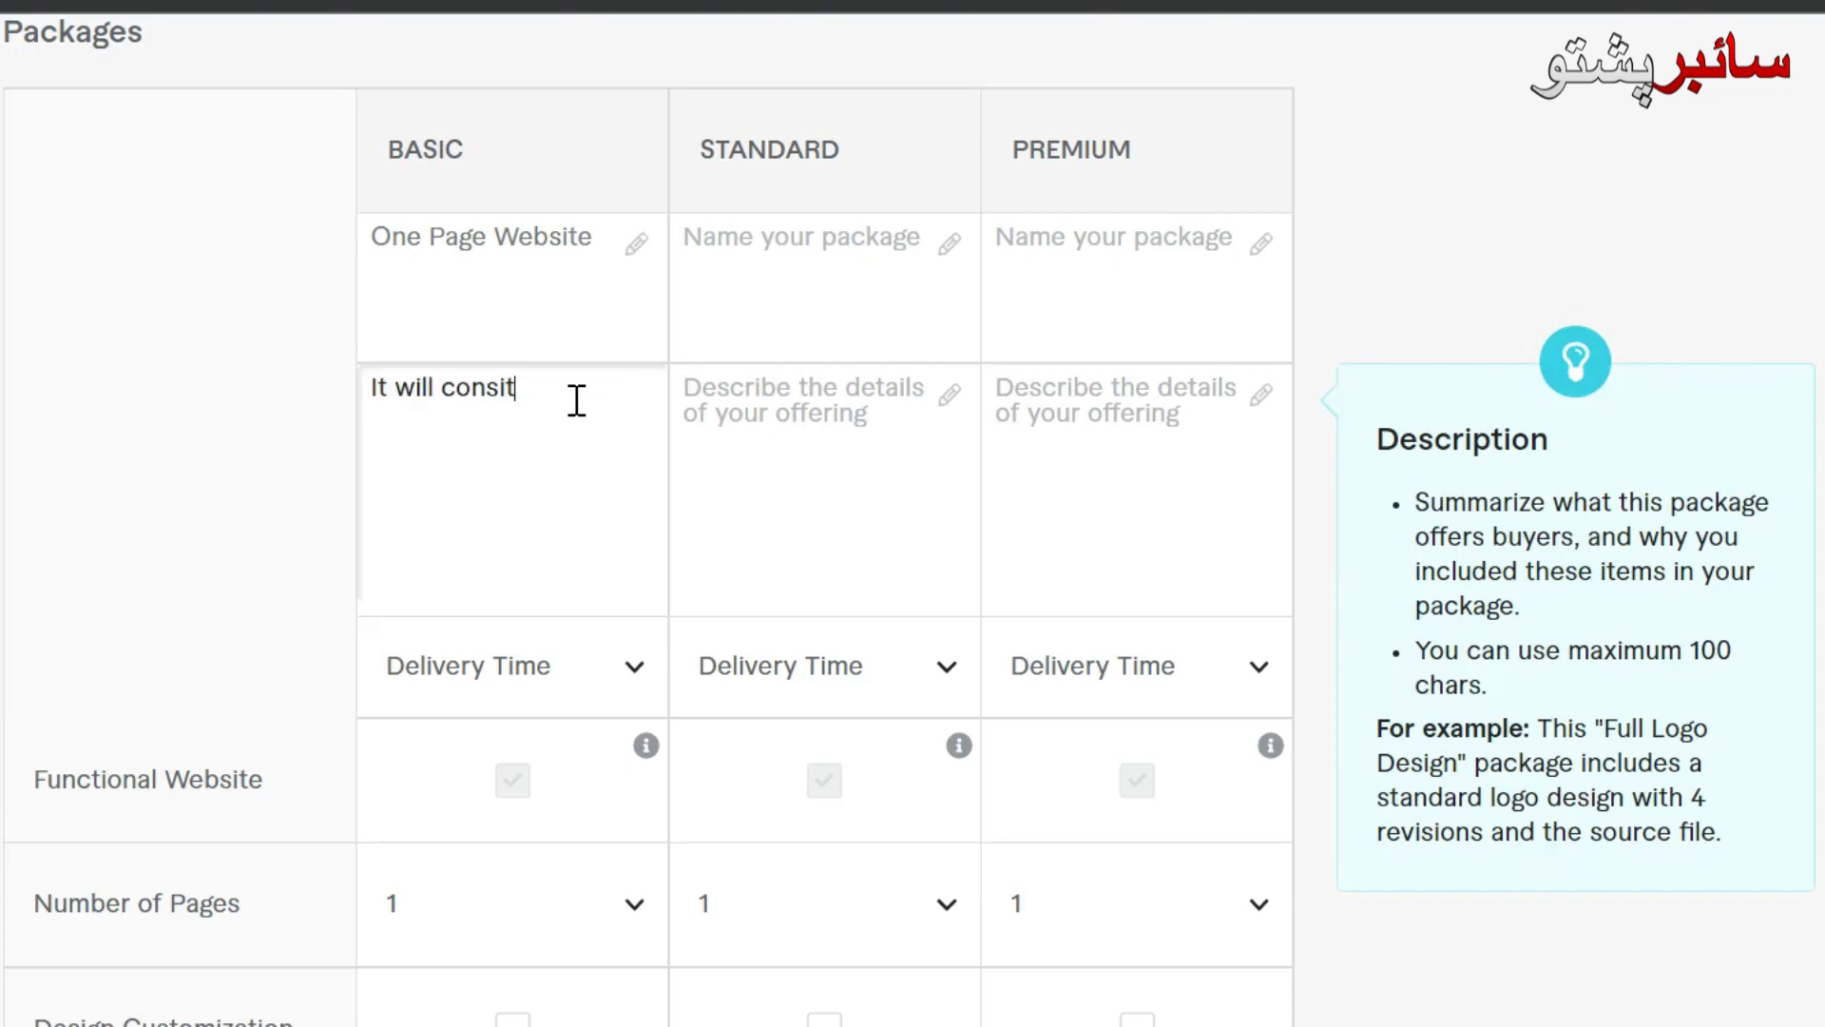
{"action": "key", "text": "BackSpace"}
{"action": "key", "text": "BackSpace"}
{"action": "type", "text": "one Page Only"}
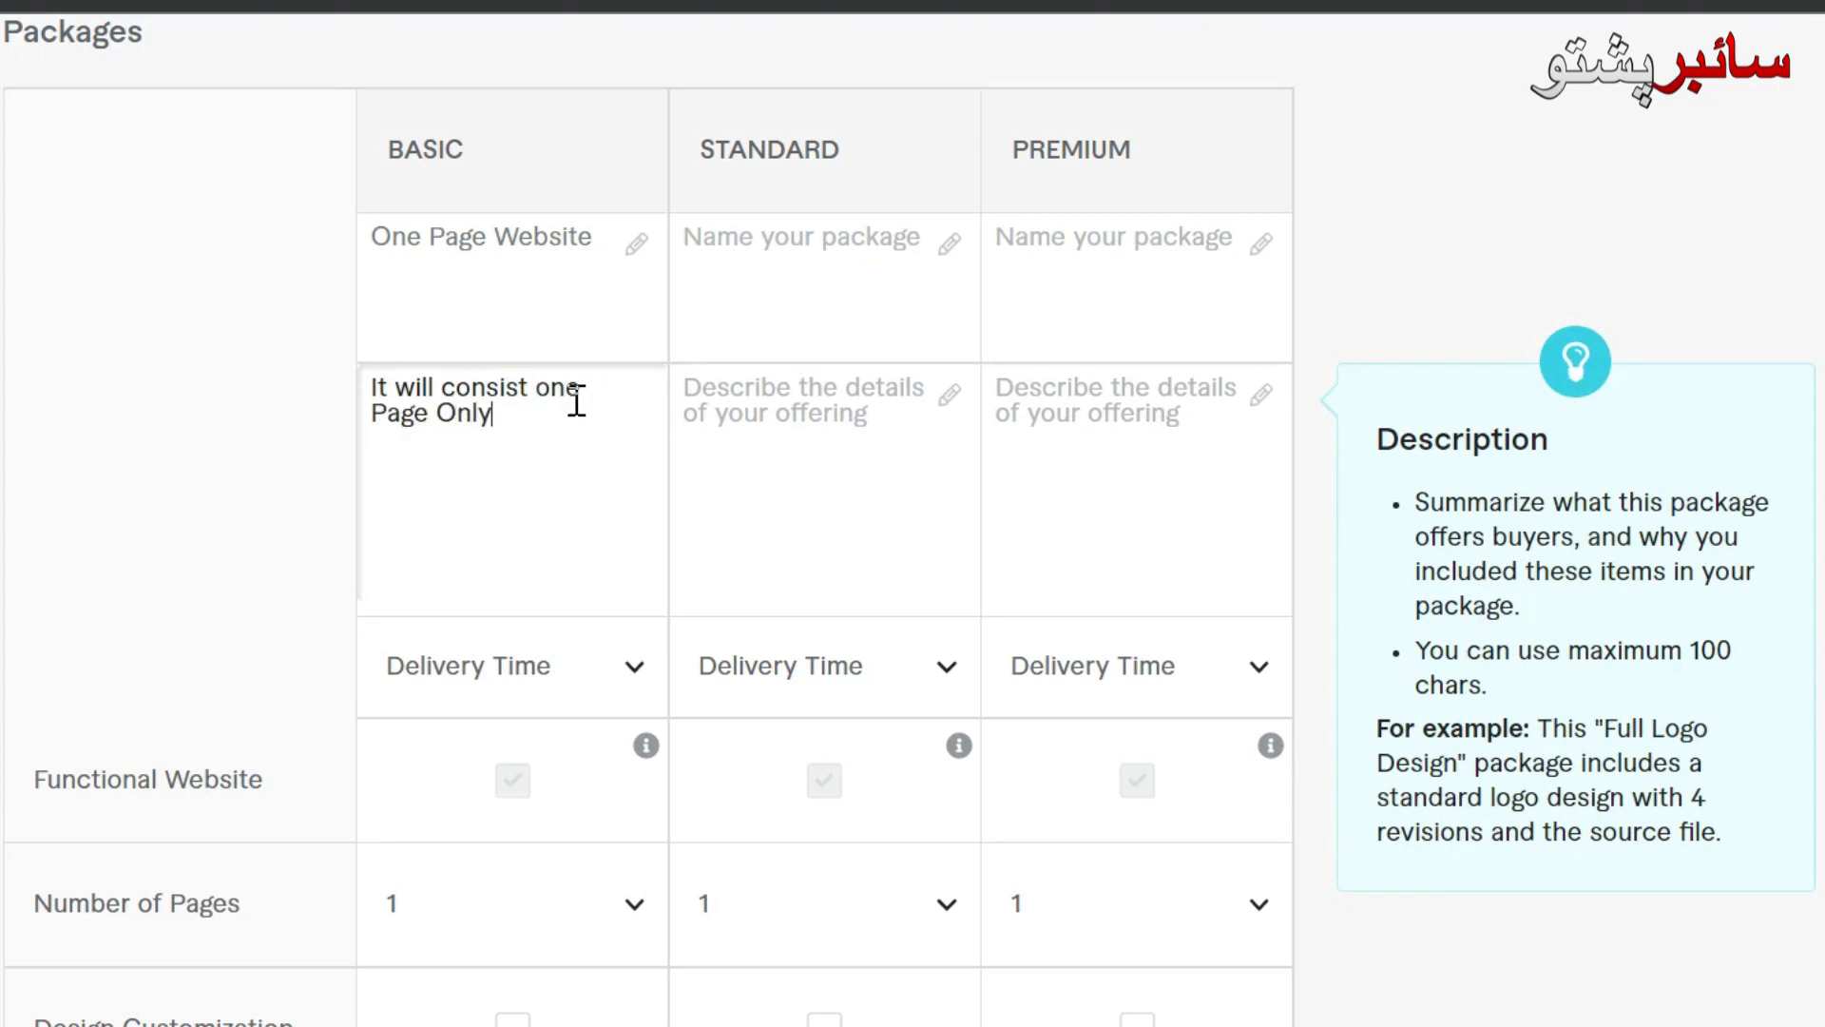
{"action": "left_click", "coordinate": [633, 676]}
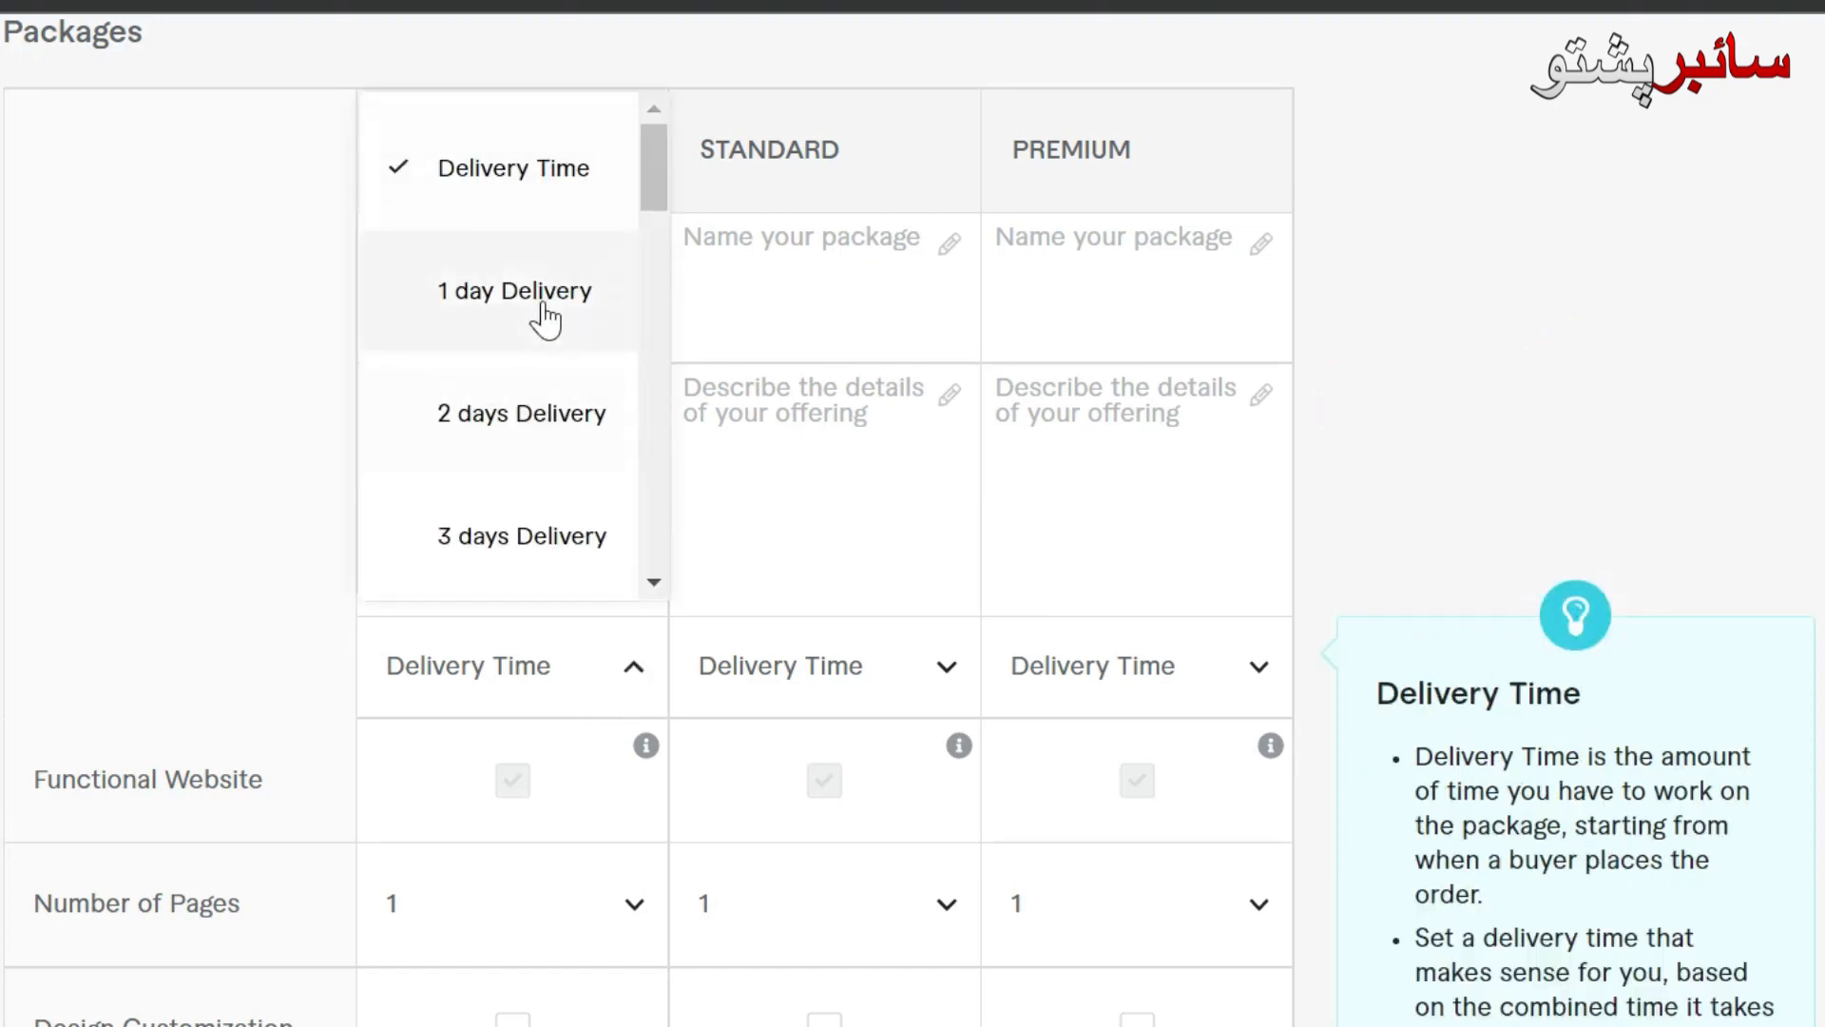
{"action": "left_click", "coordinate": [541, 304]}
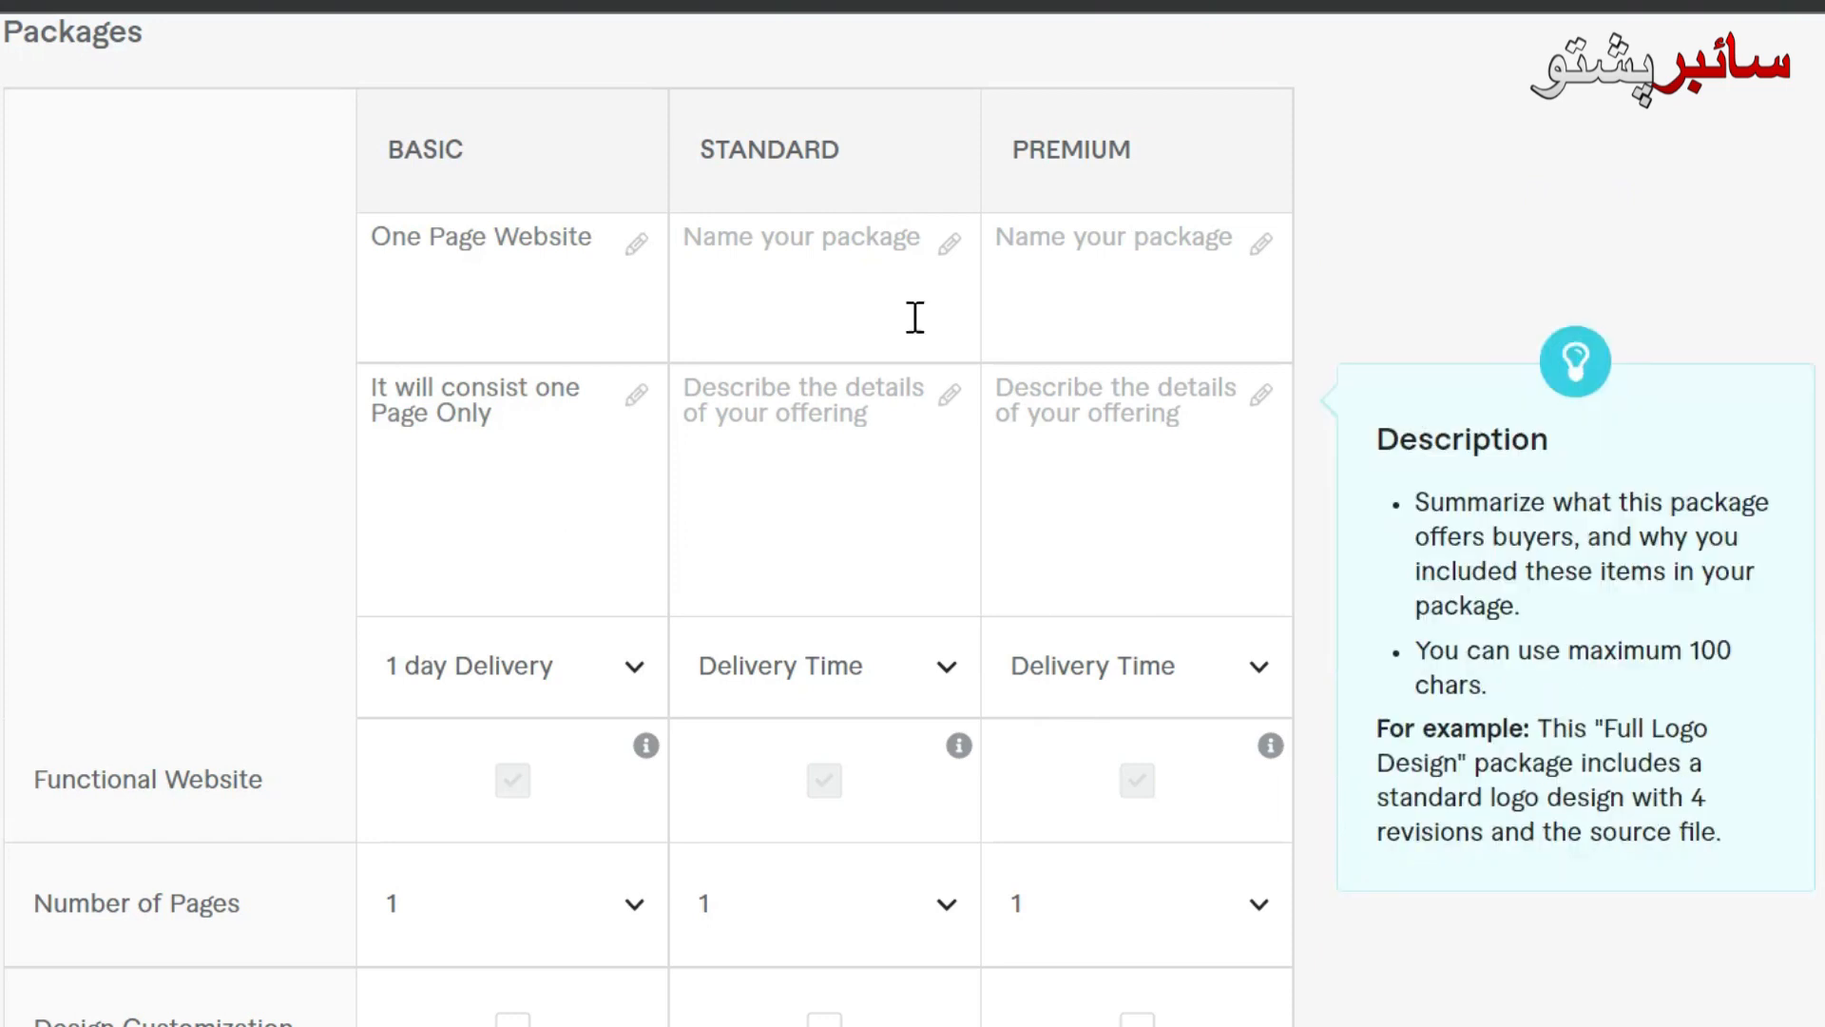
Step: Name the Standard package "4 pages" and describe it as "It will have 4 pages"
{"action": "left_click", "coordinate": [913, 263]}
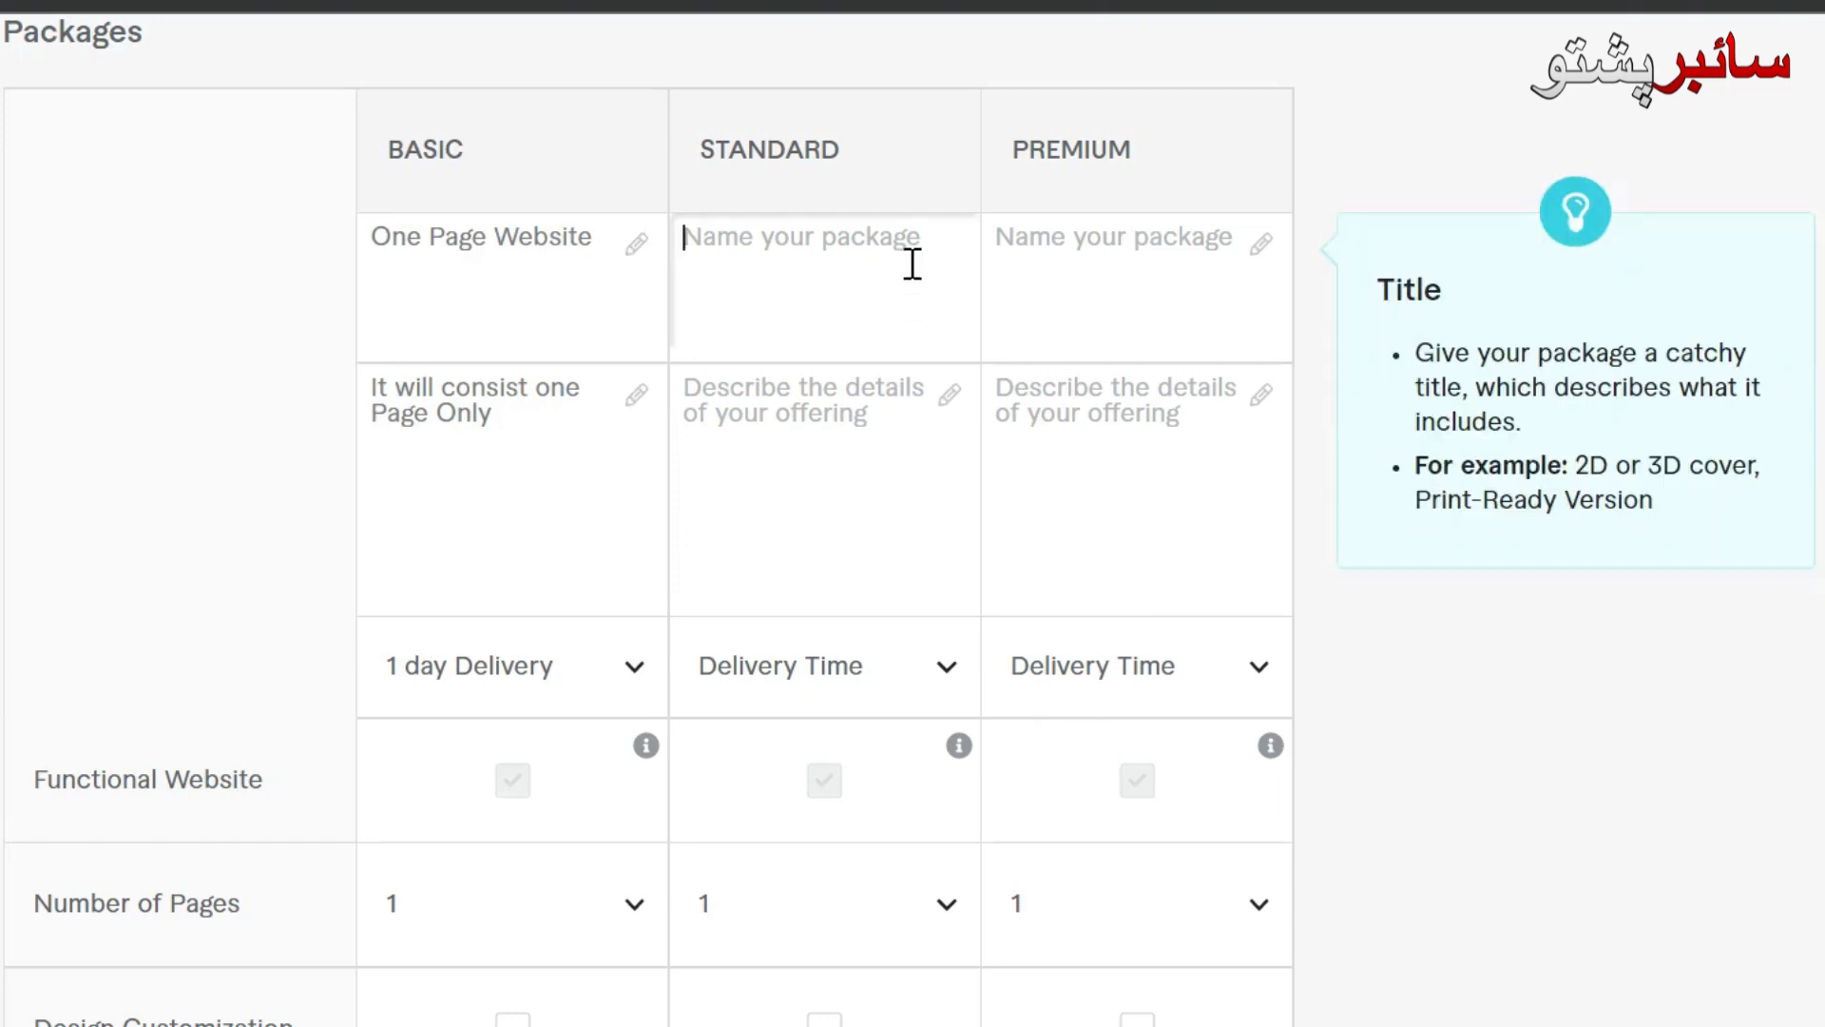
{"action": "type", "text": "4 "}
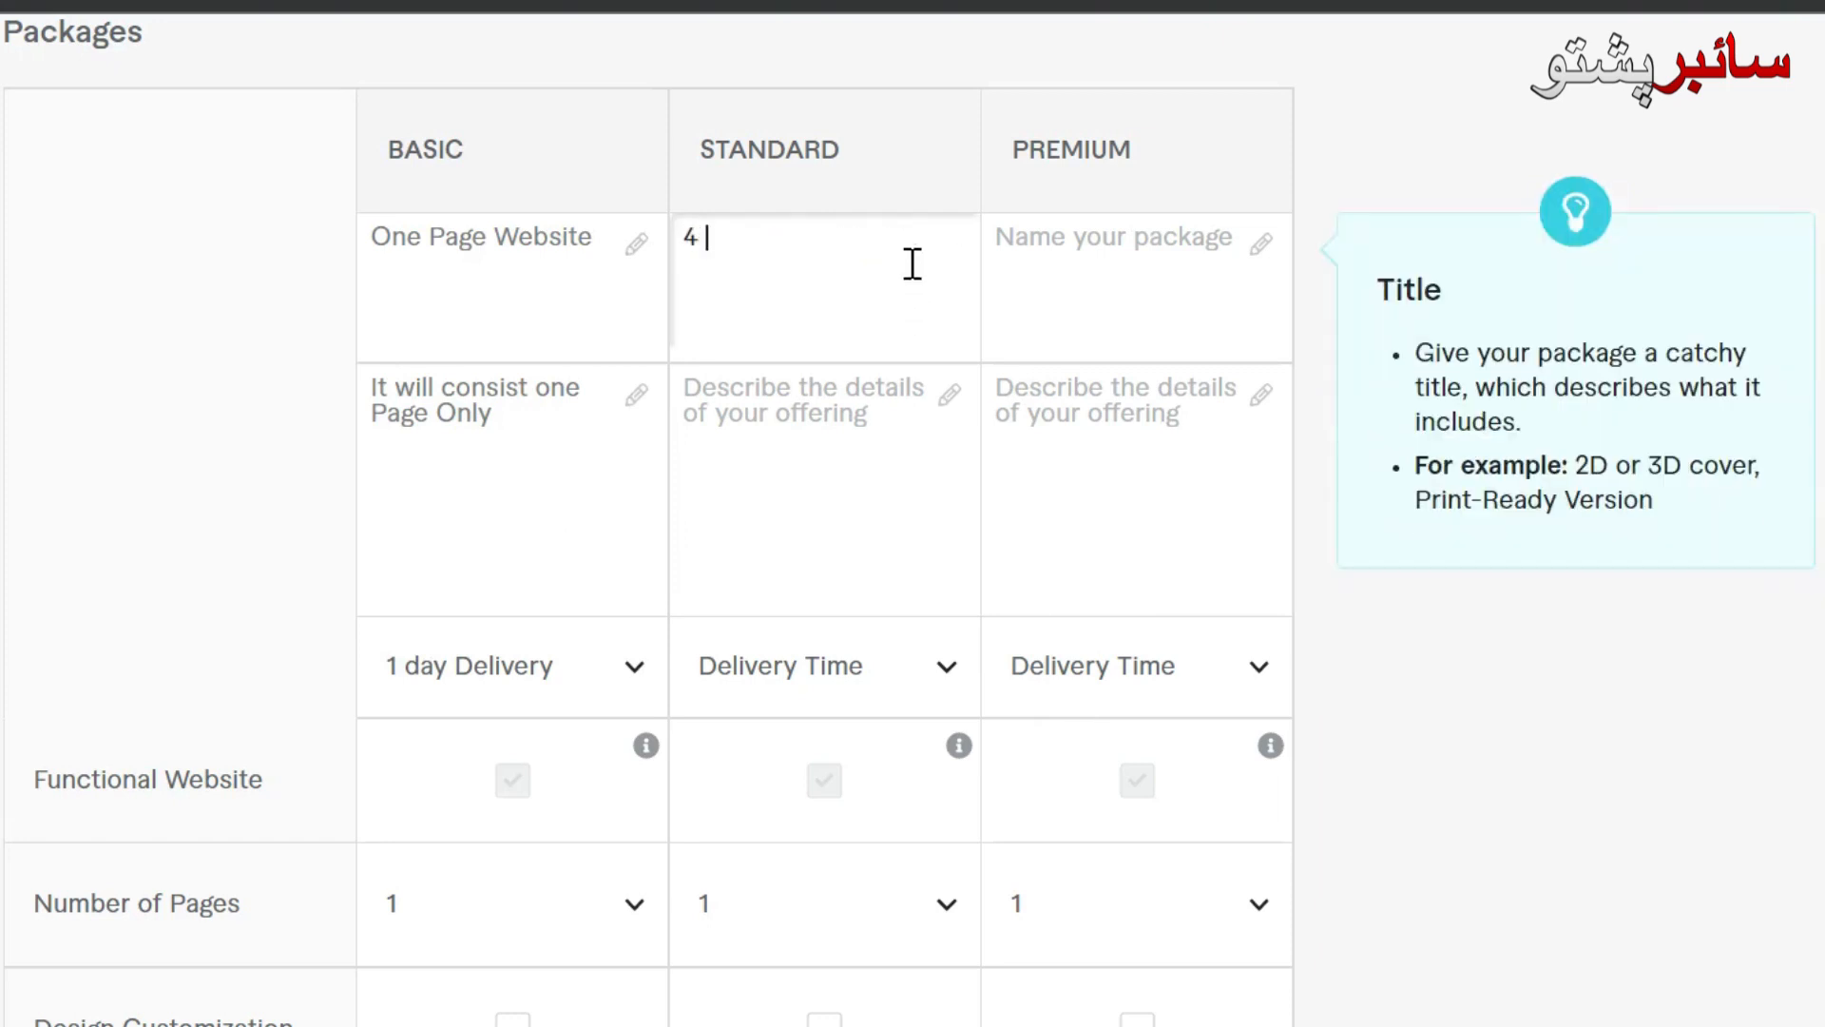
{"action": "type", "text": "pages"}
{"action": "left_click", "coordinate": [875, 419]}
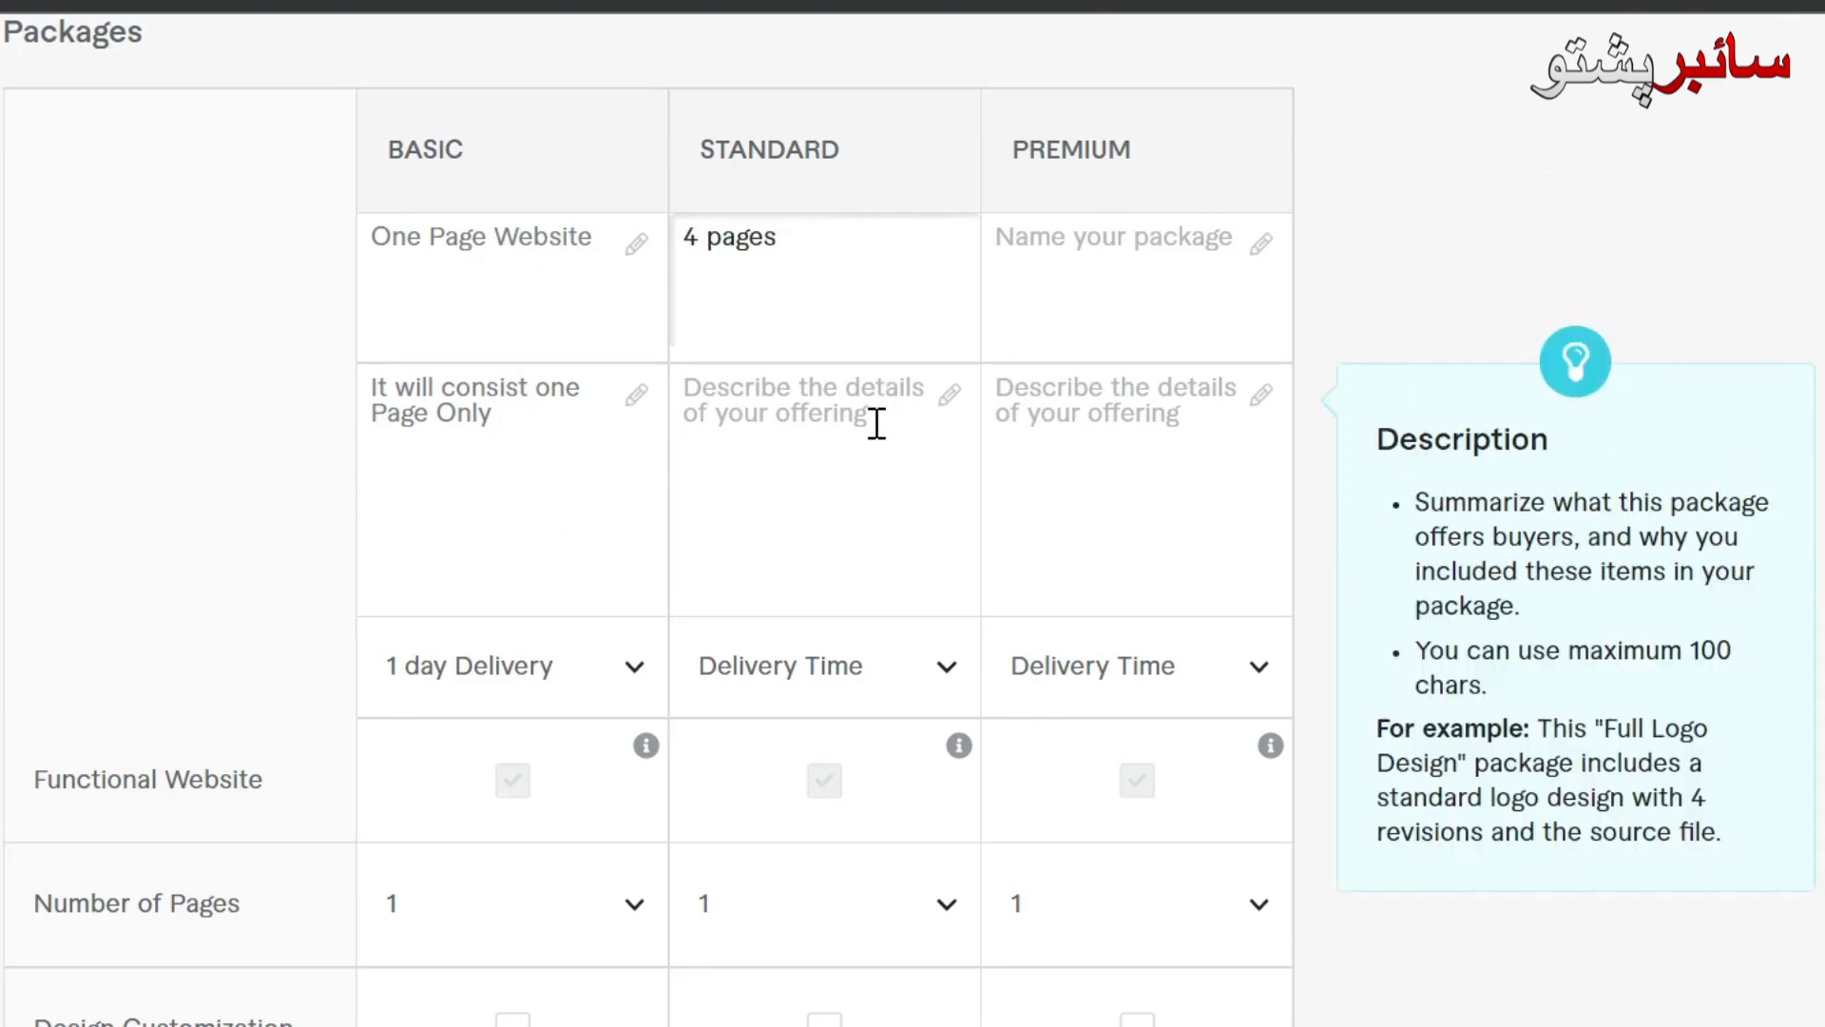
{"action": "type", "text": "It"}
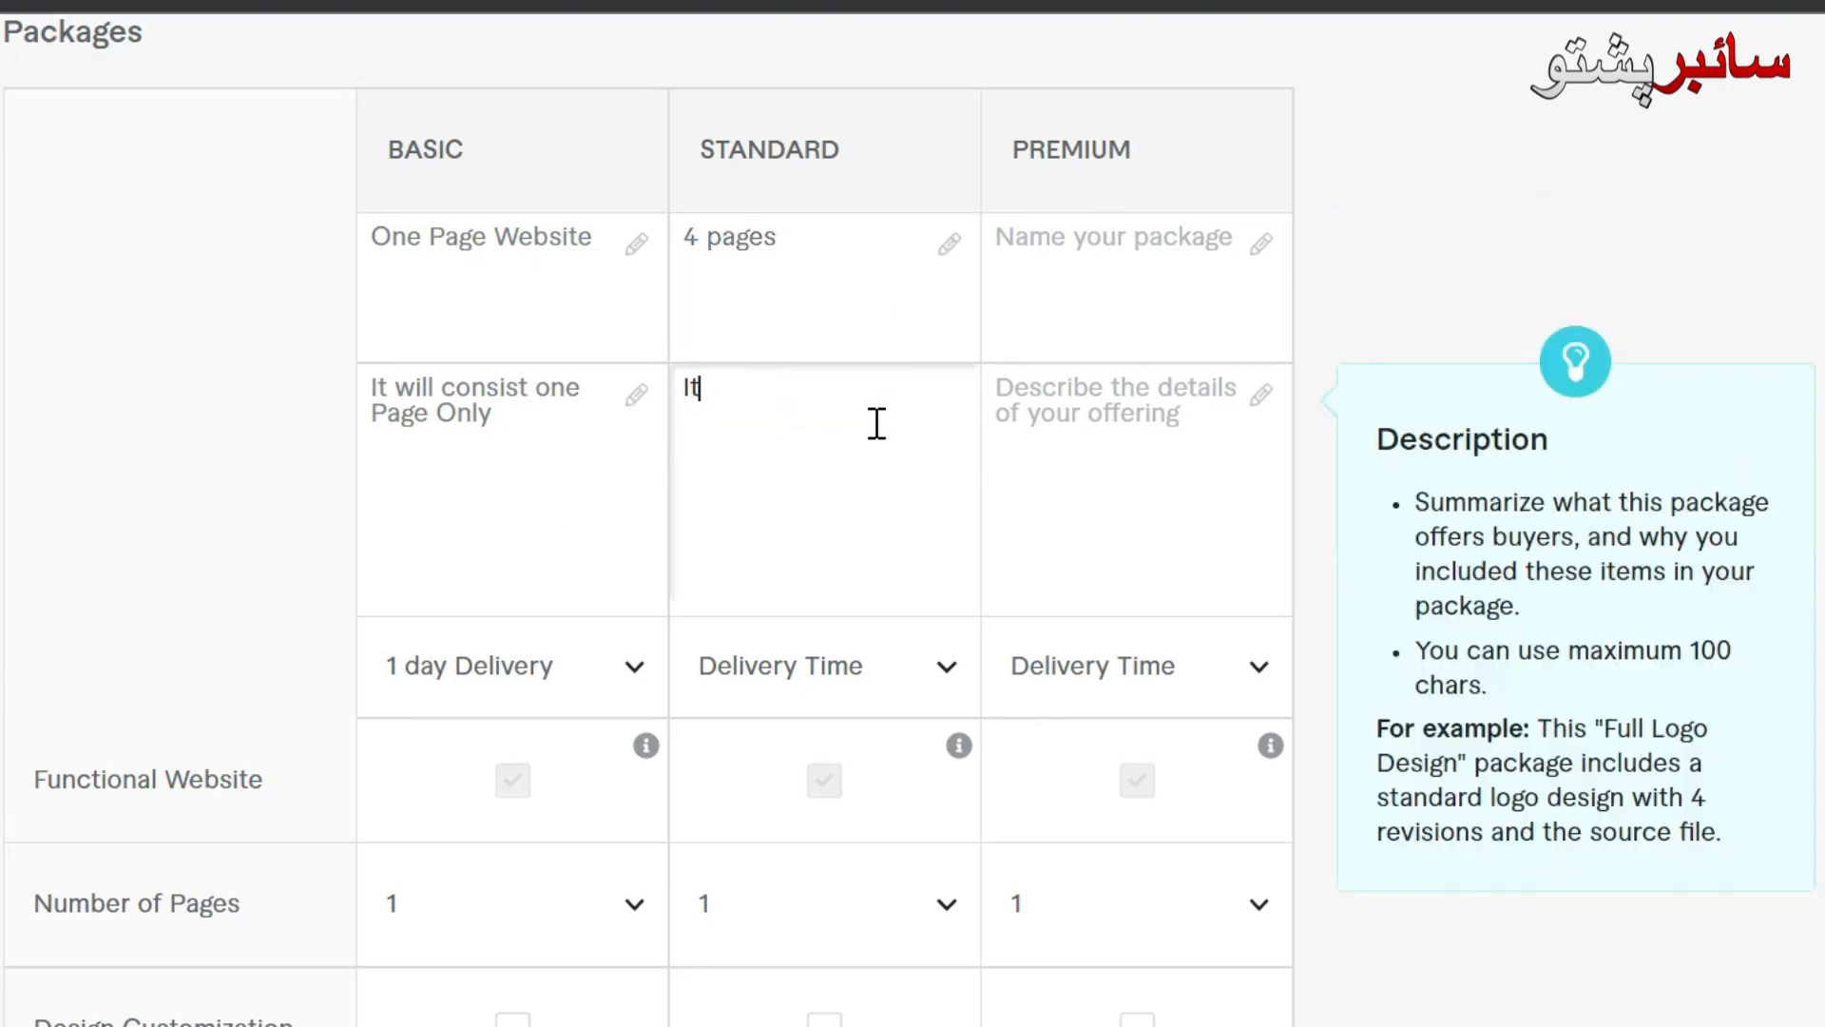
{"action": "type", "text": " will have 4 pages"}
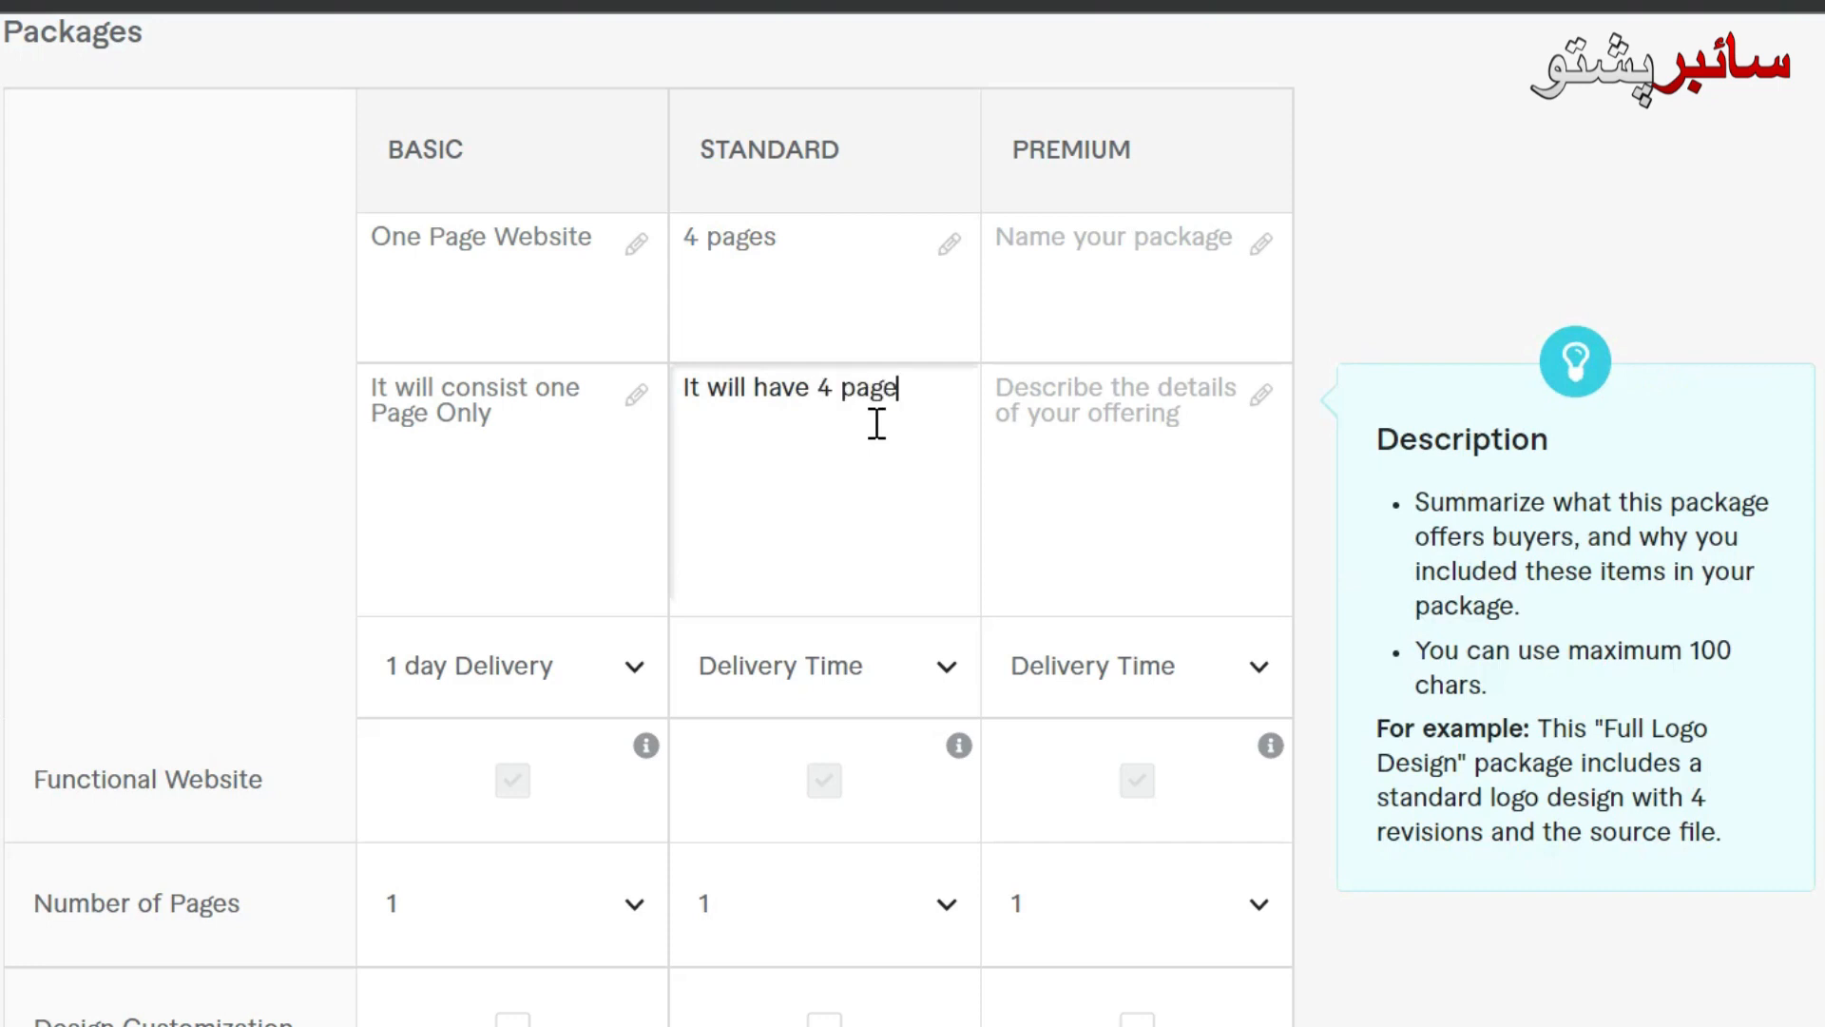
Step: Name the Premium package "Full Website" and describe it as "Full functional Website"
{"action": "mouse_move", "coordinate": [1286, 299]}
{"action": "left_click", "coordinate": [1214, 255]}
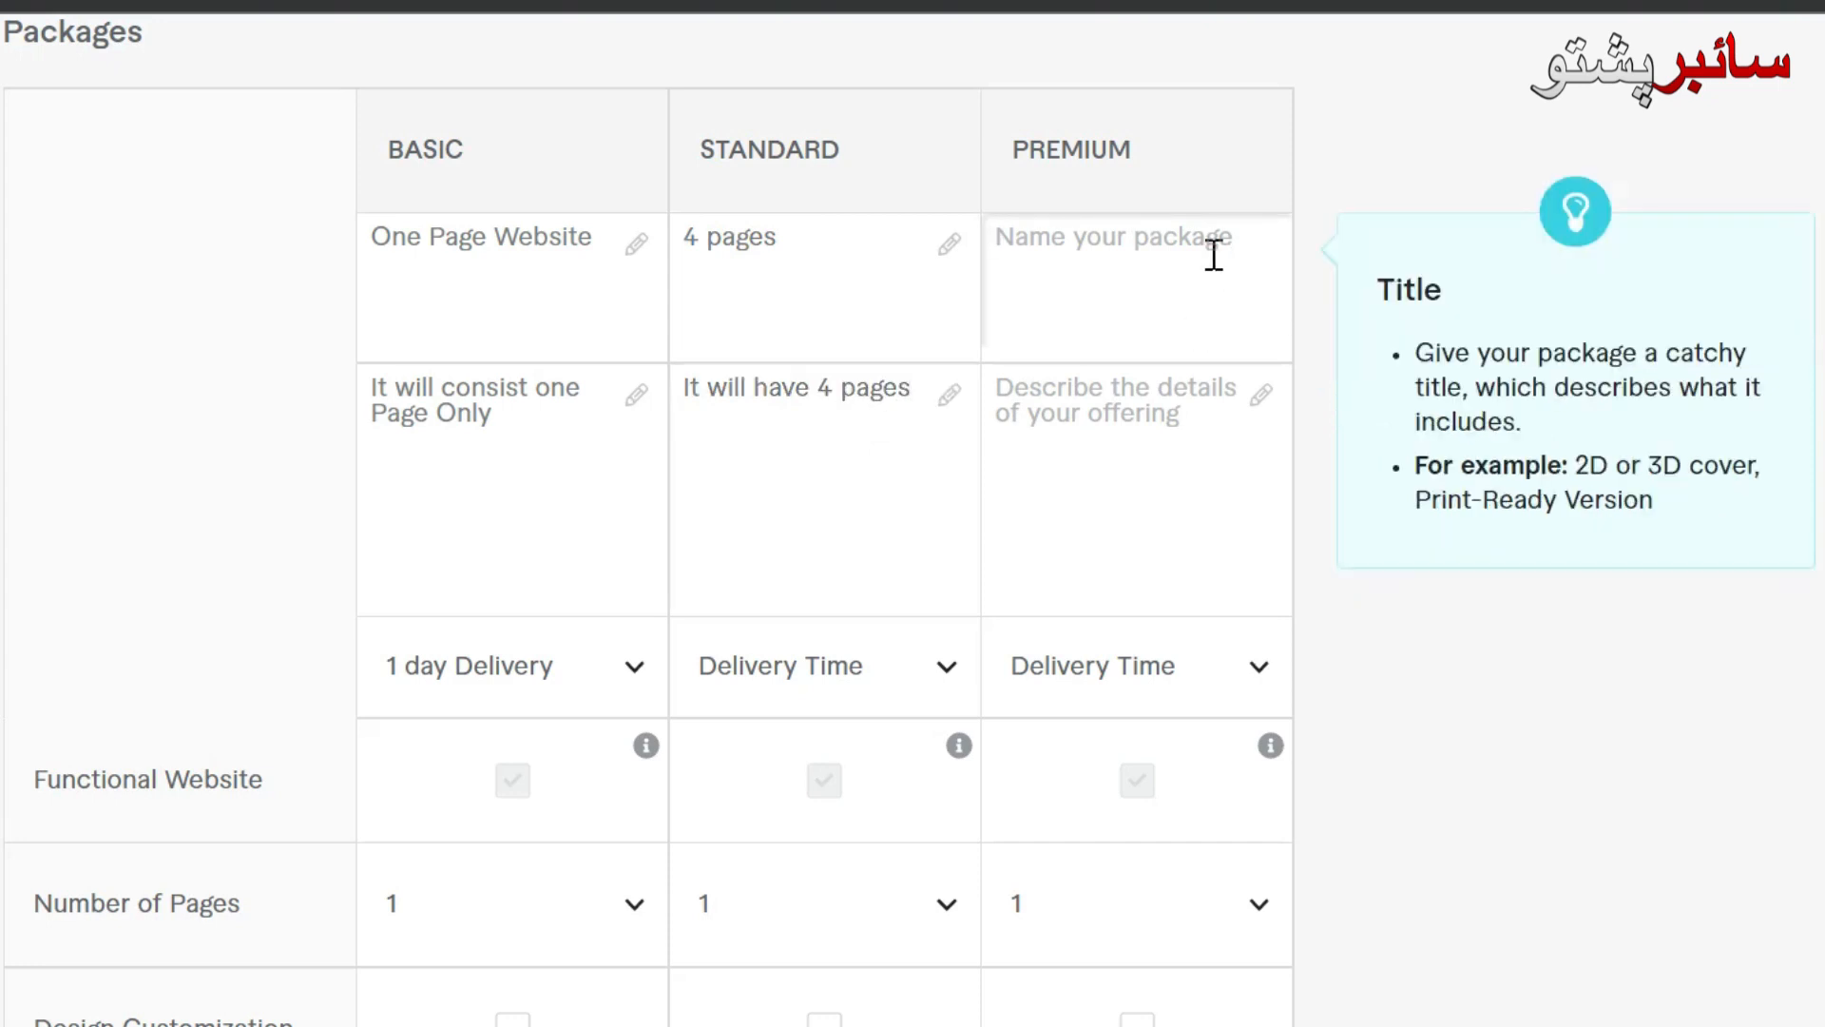
{"action": "type", "text": "F"}
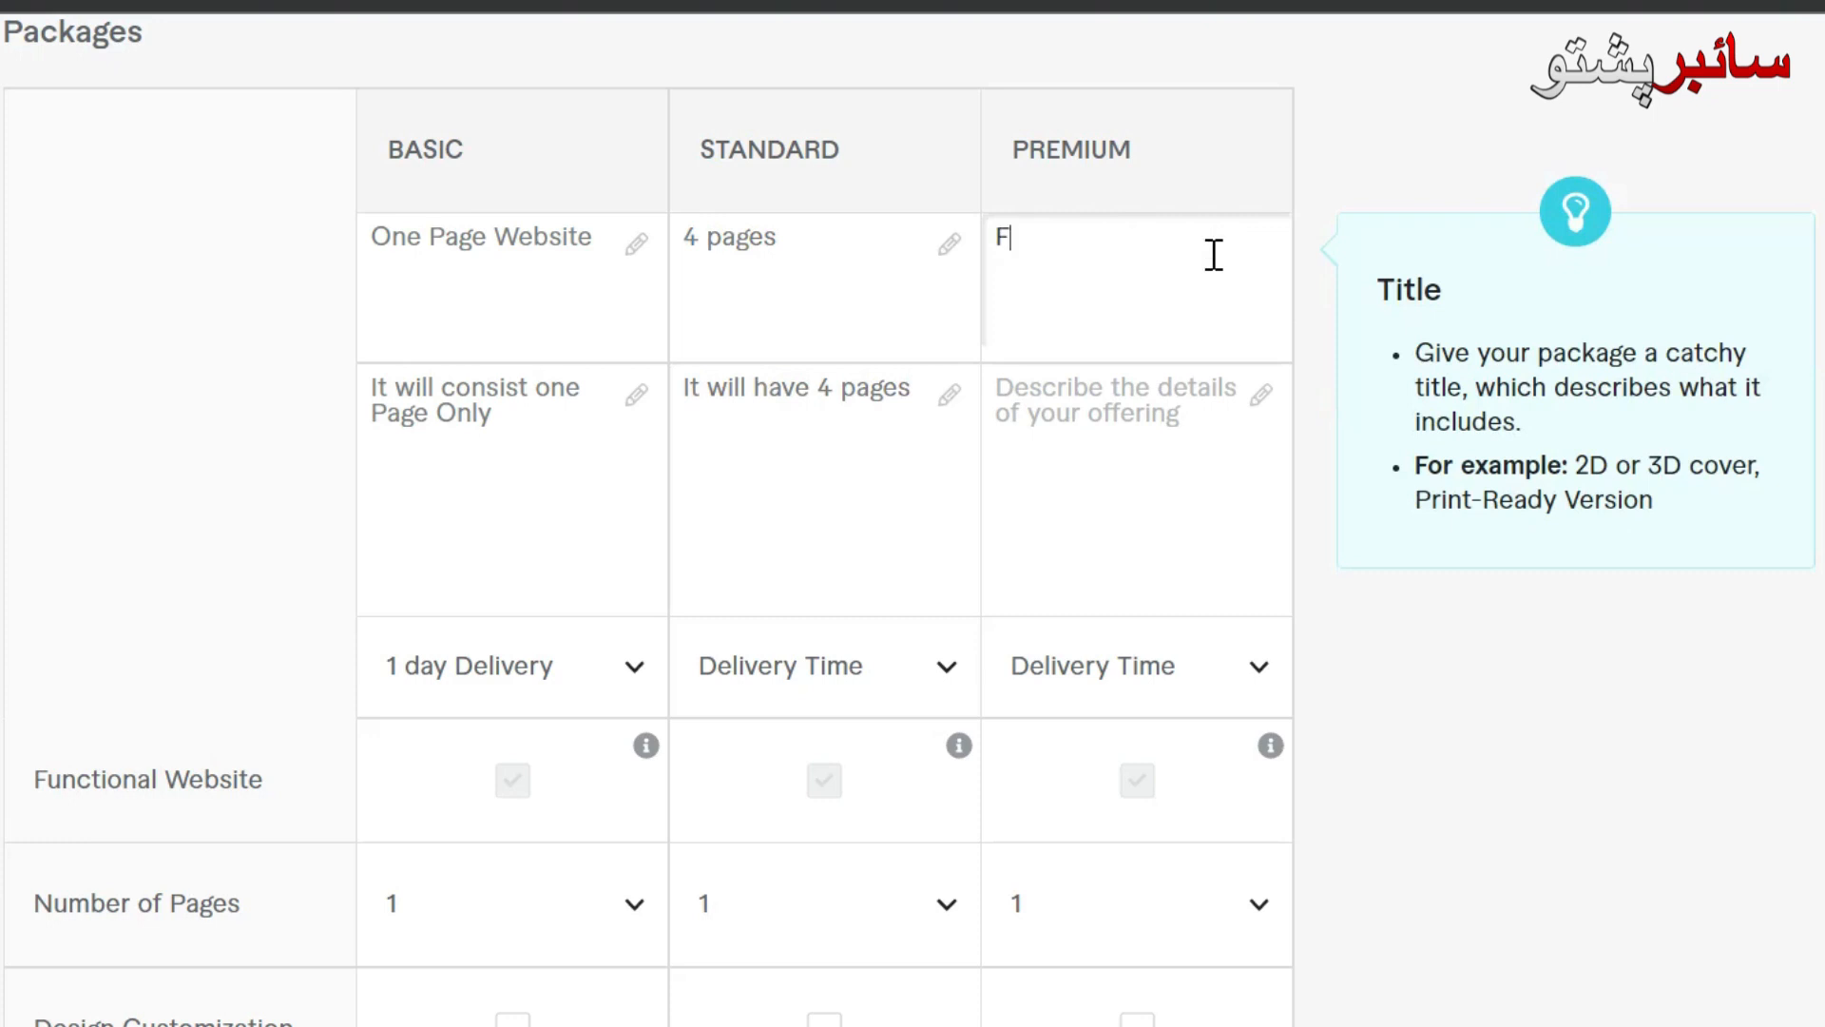
{"action": "type", "text": "ull Website"}
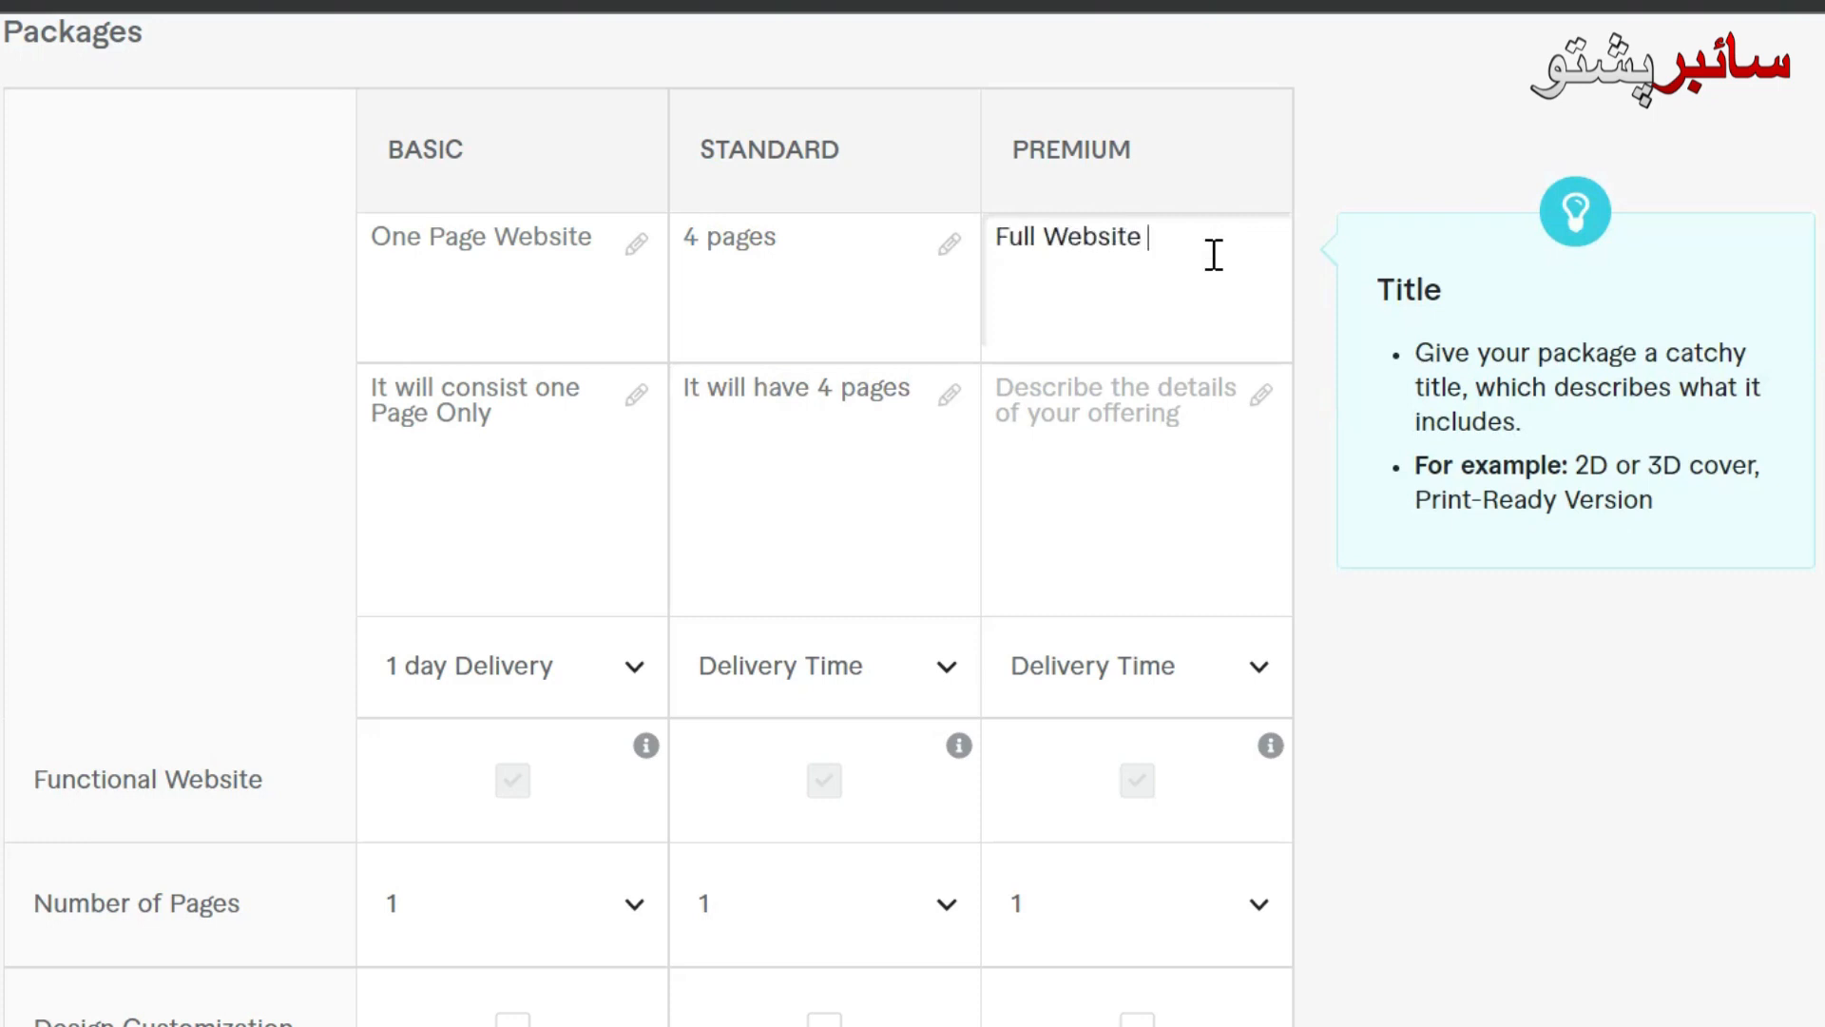
{"action": "left_click", "coordinate": [1177, 389]}
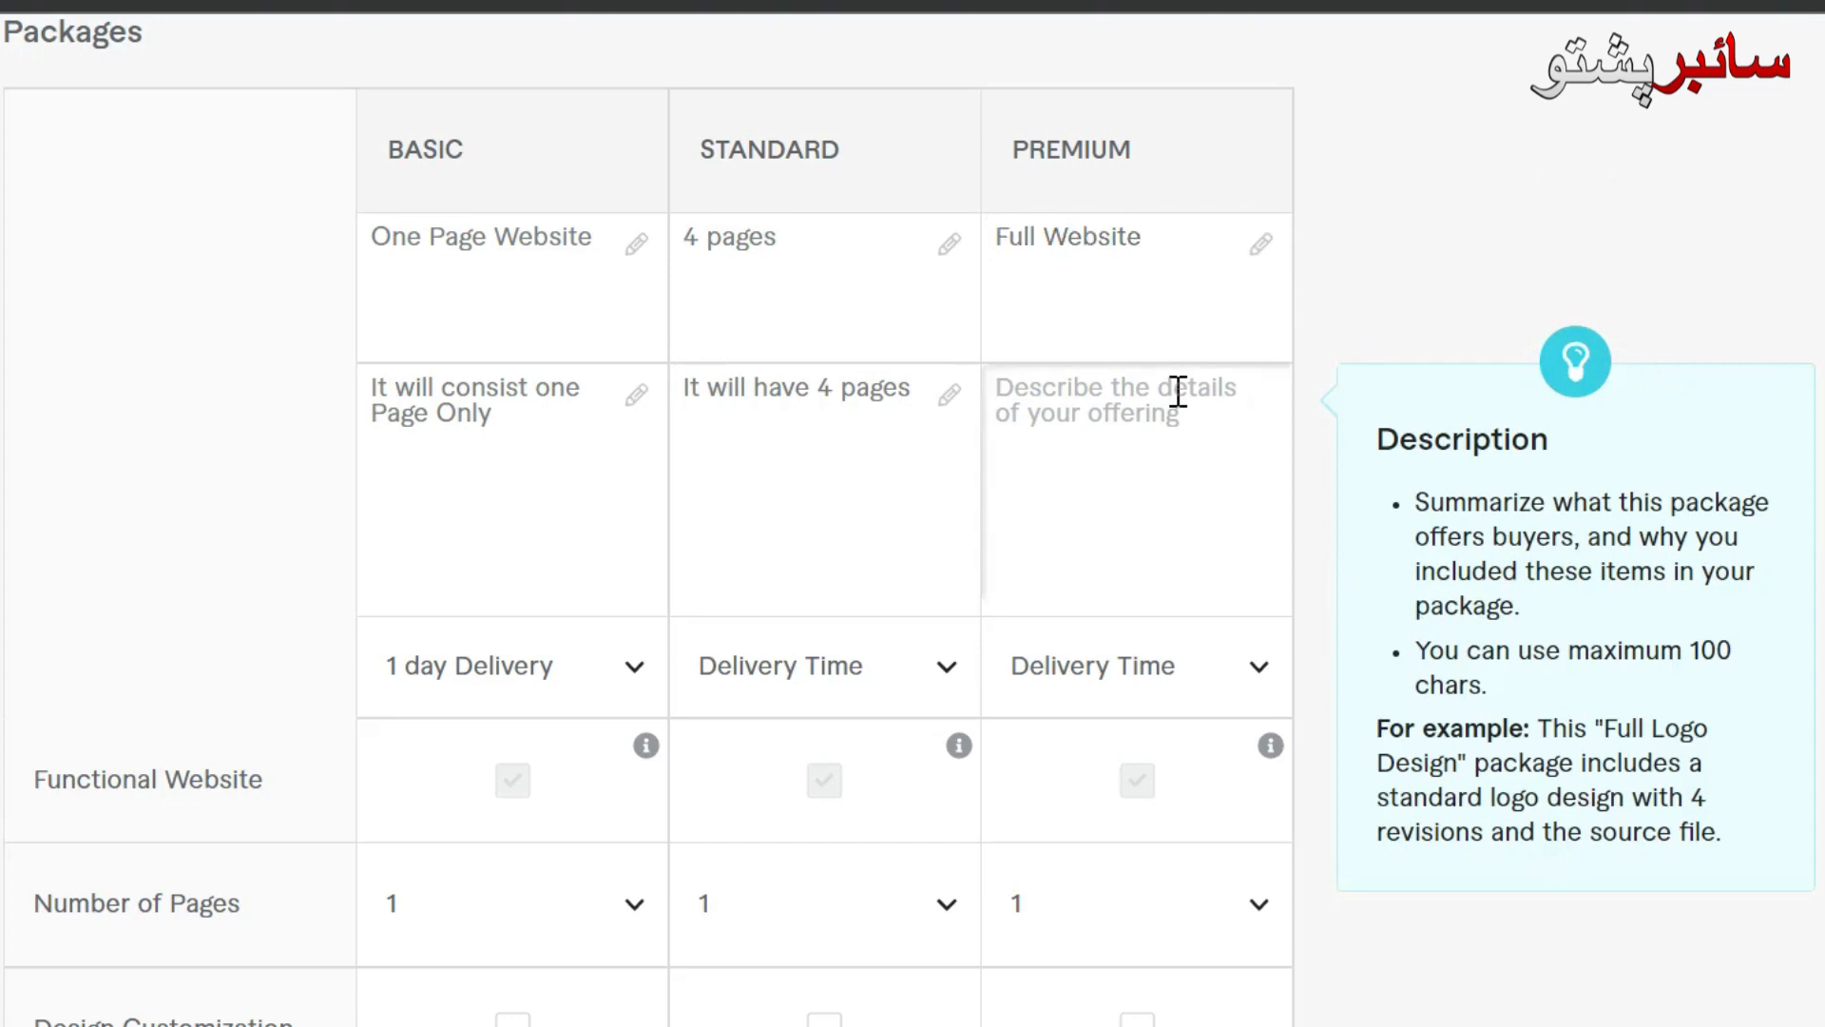
{"action": "type", "text": "Full f"}
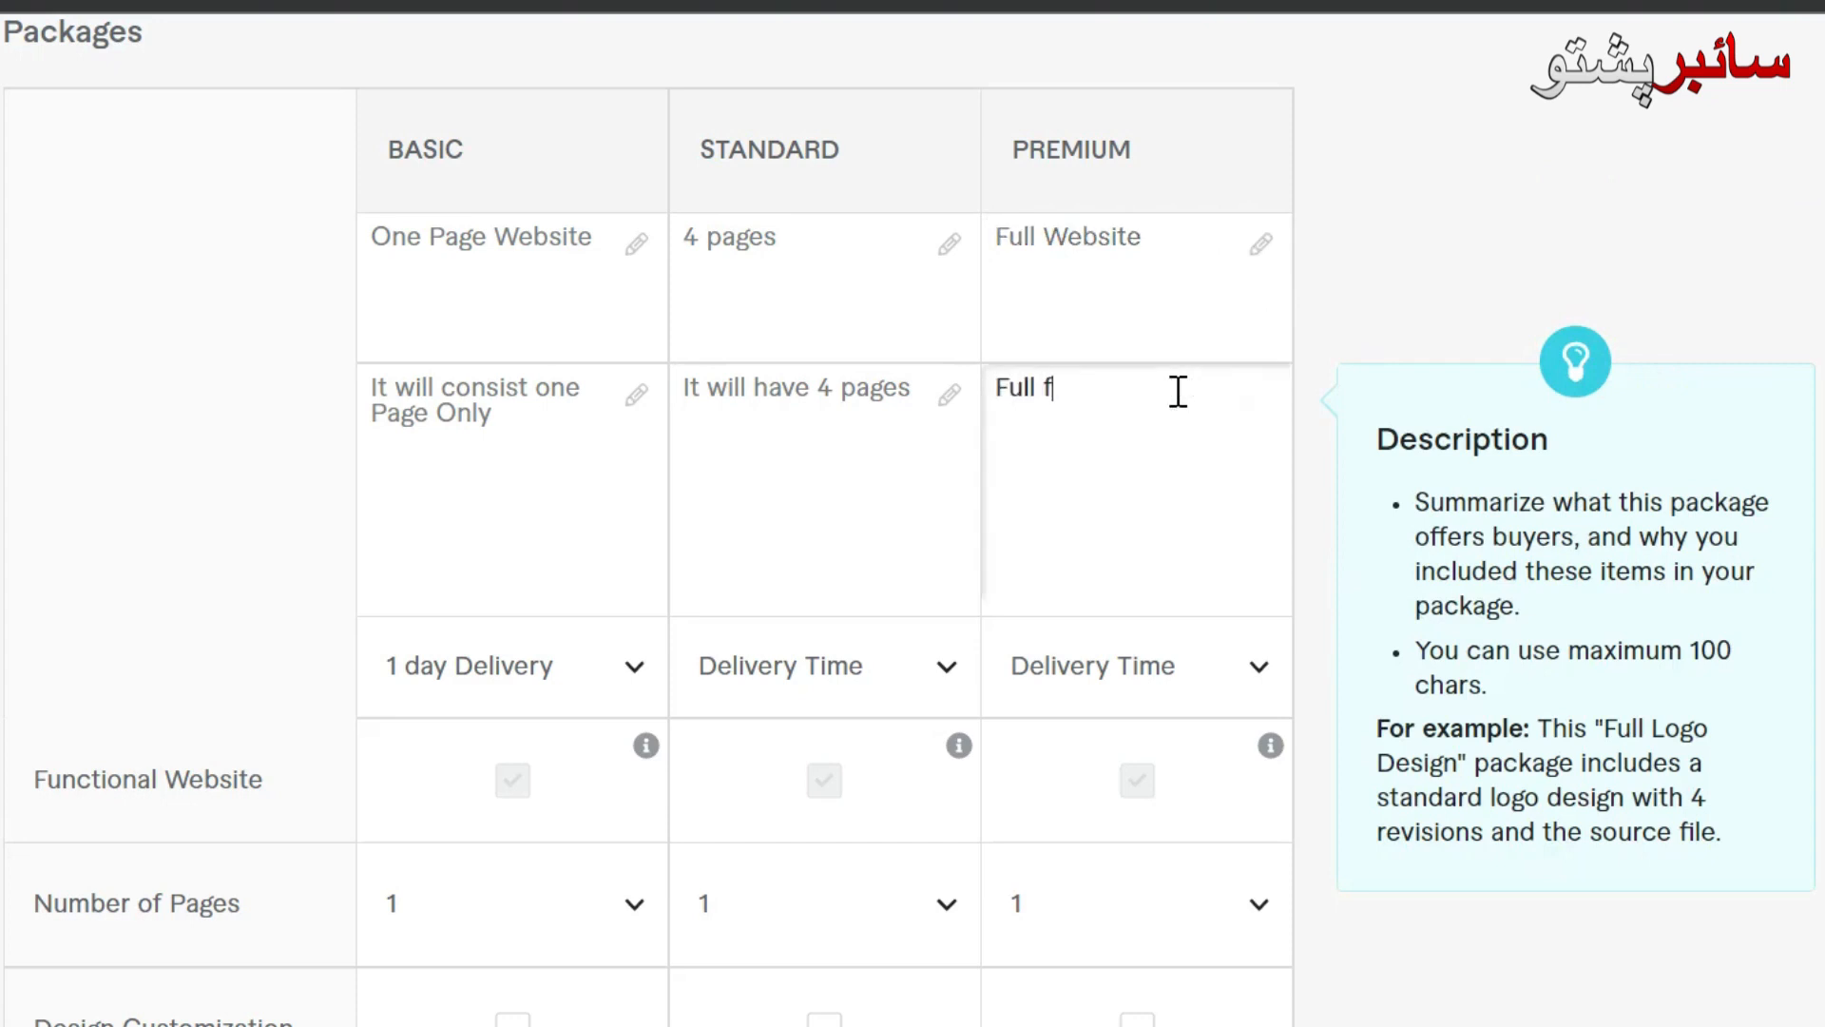
{"action": "type", "text": "unctional Website"}
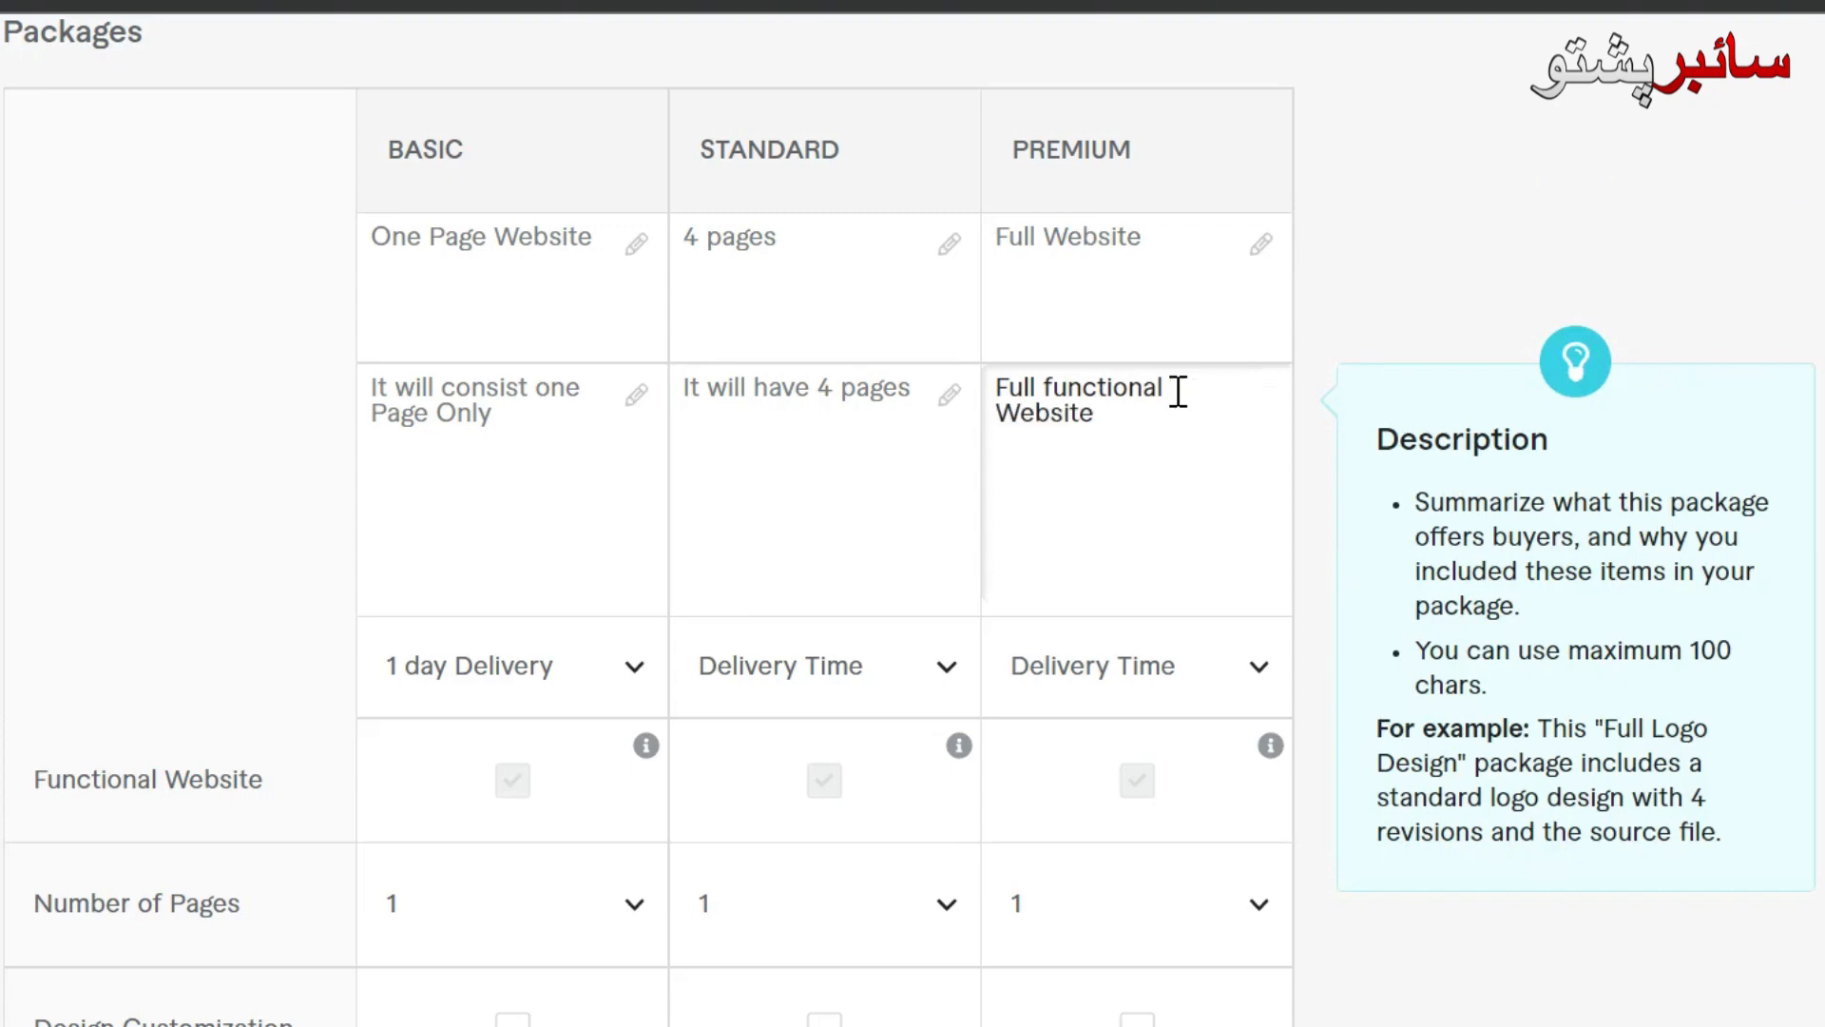
Step: Set the delivery time to 3 days for the Standard package and 5 days for the Premium package
{"action": "scroll", "coordinate": [912, 513], "scroll_direction": "down", "scroll_amount": 5}
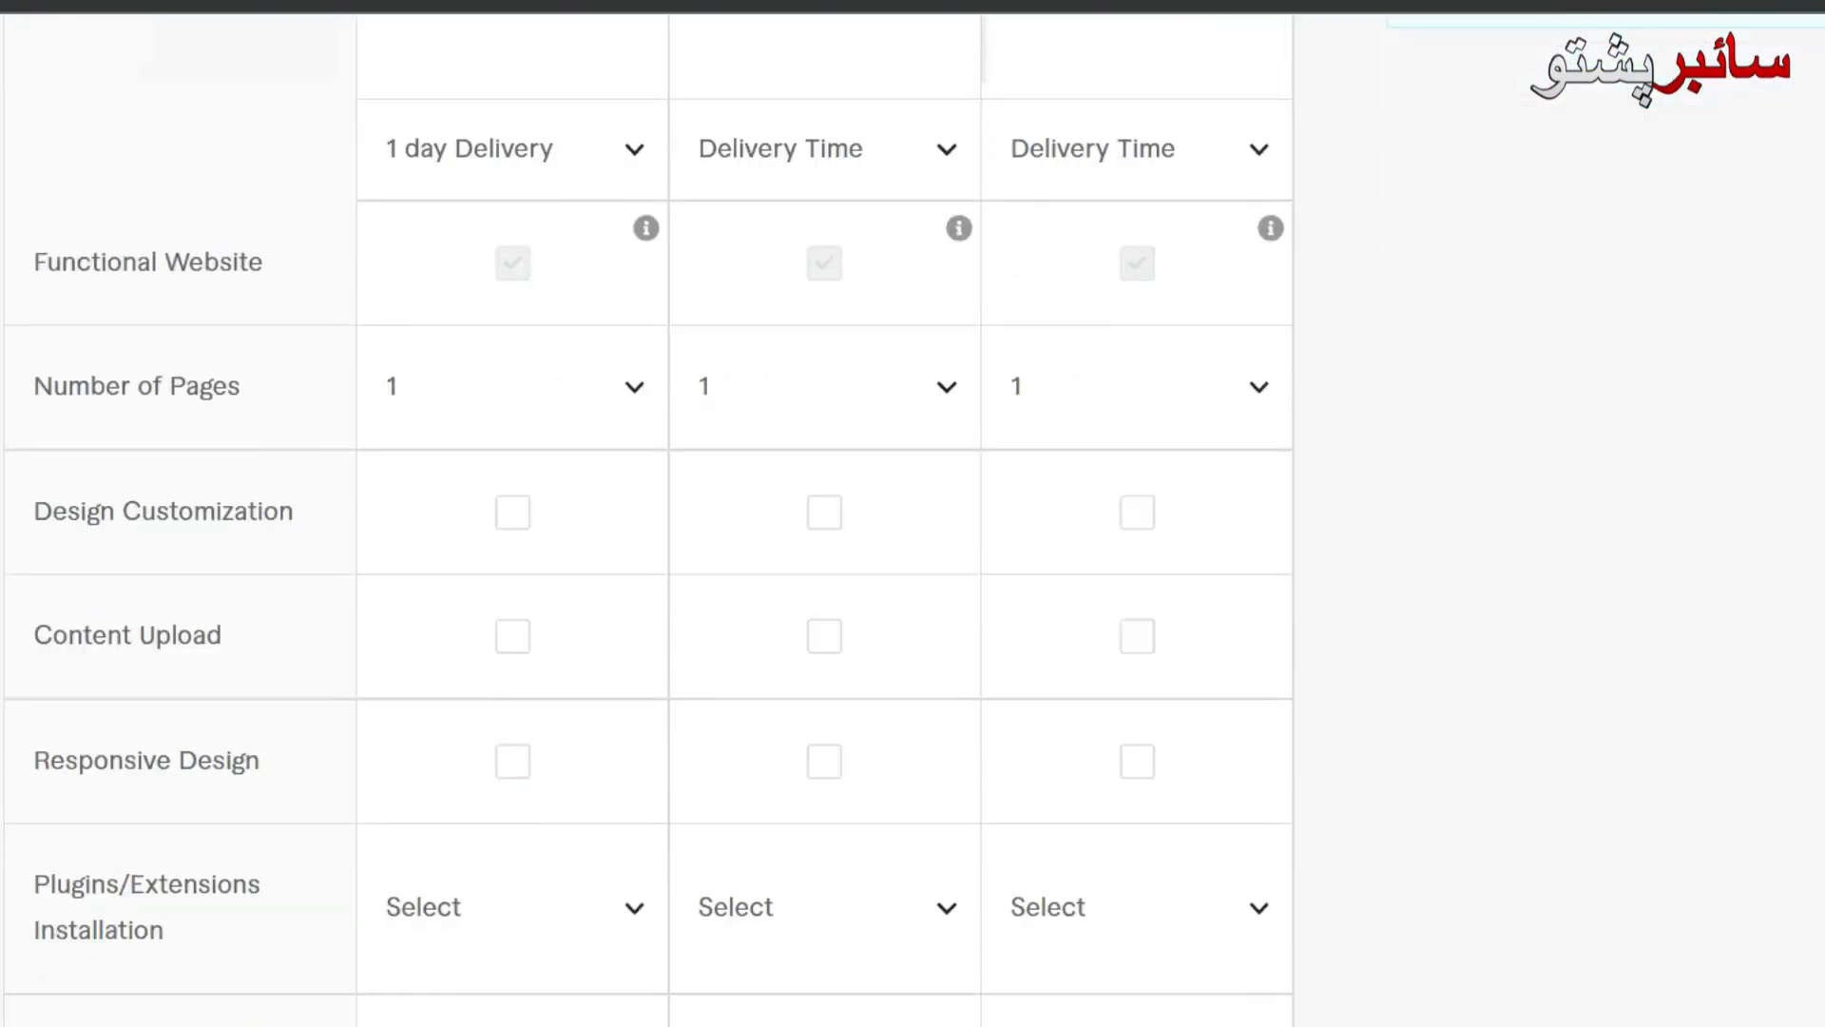
{"action": "left_click", "coordinate": [951, 185]}
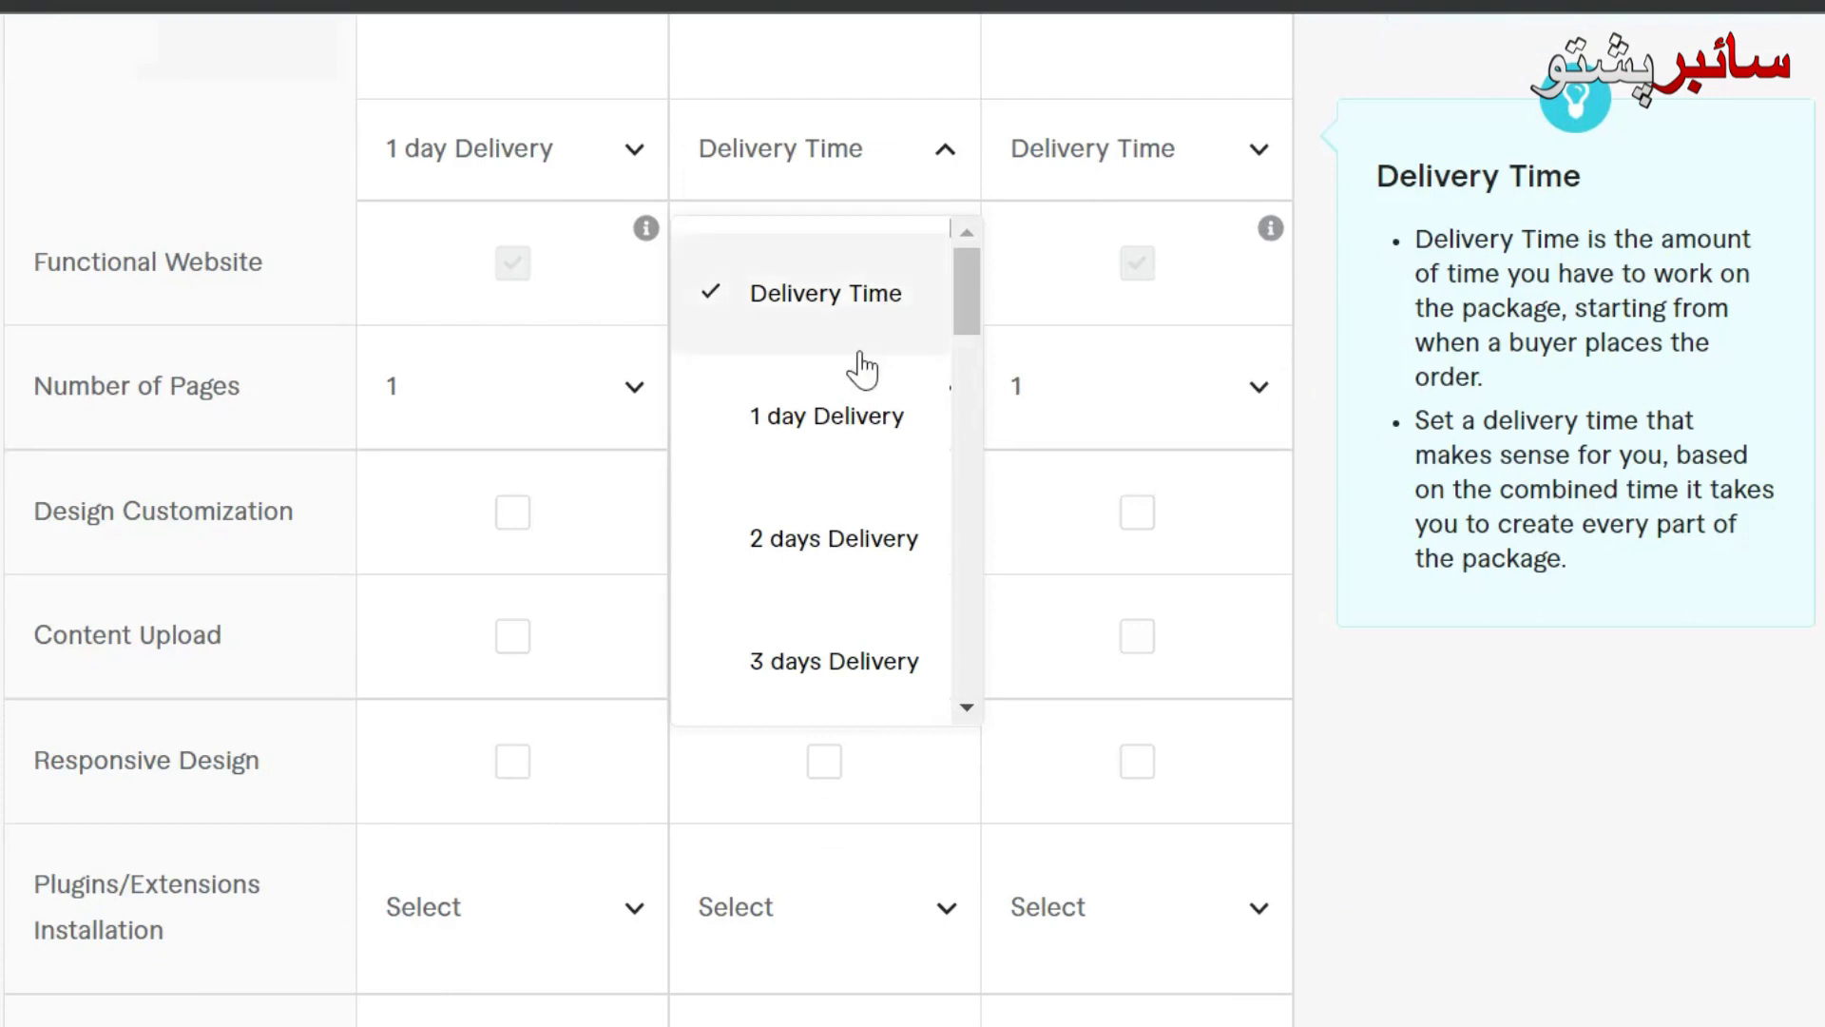
{"action": "left_click", "coordinate": [874, 662]}
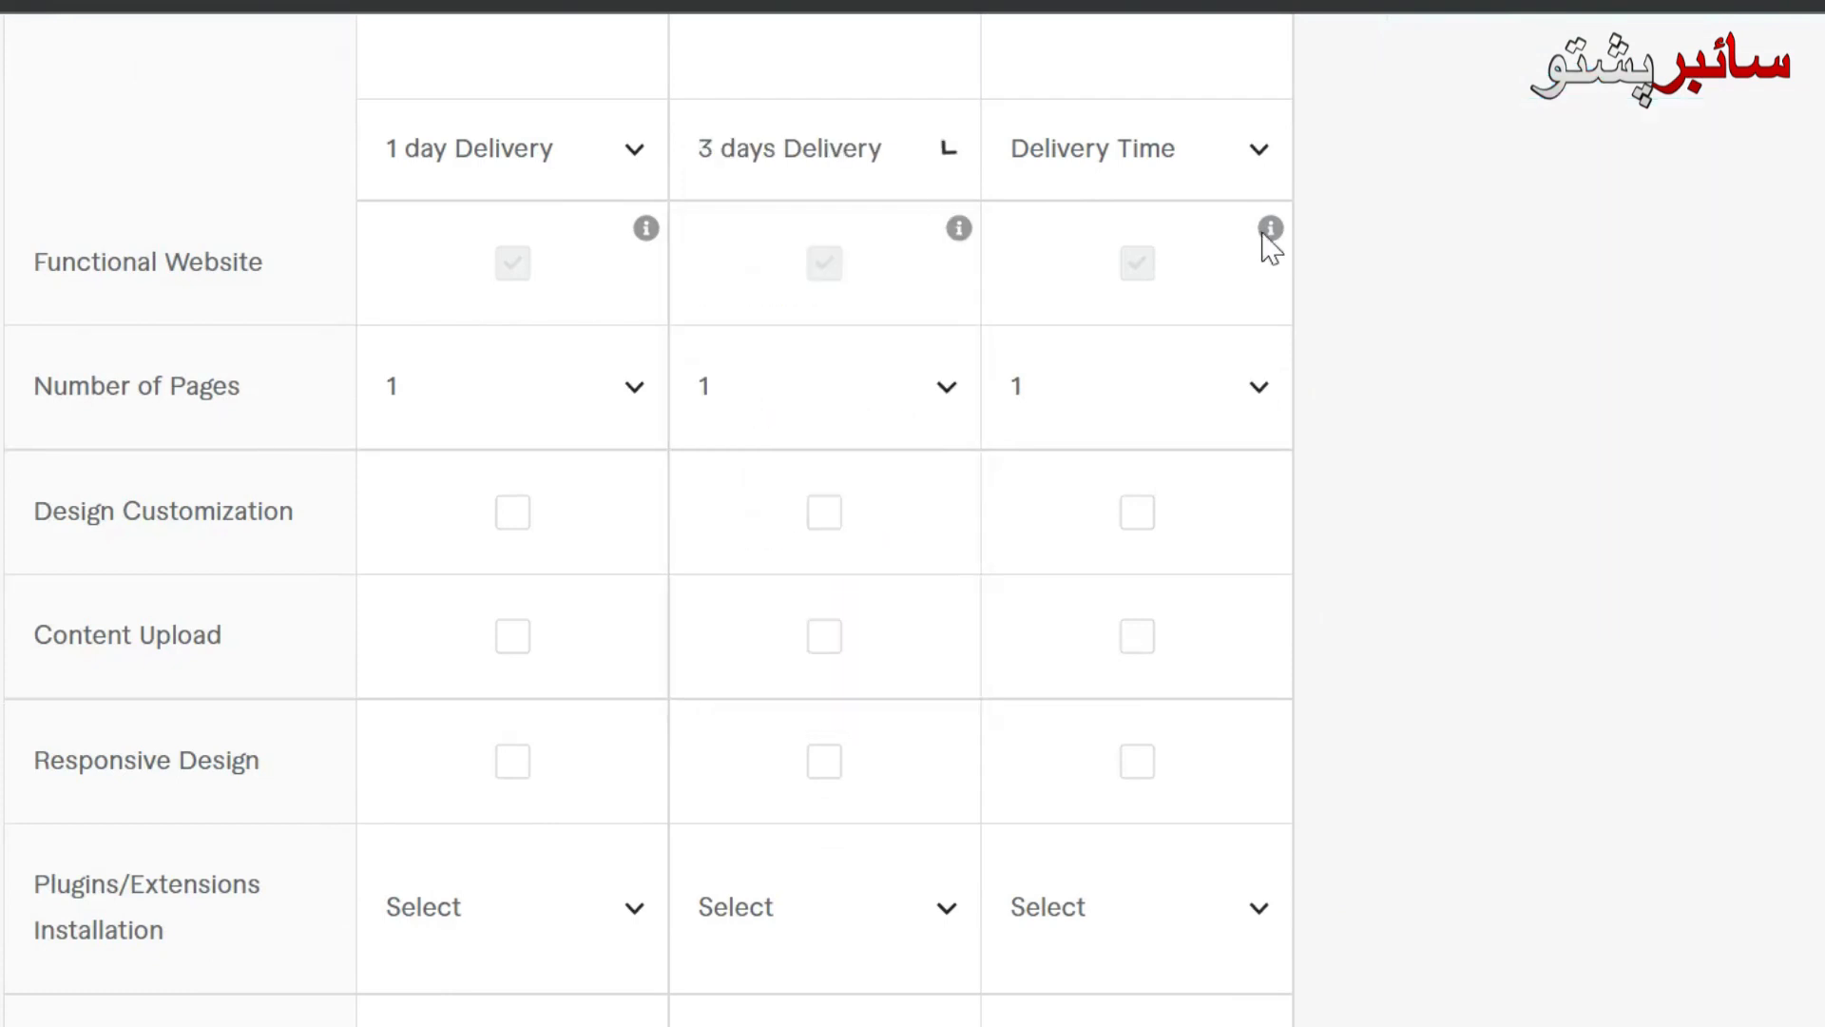
{"action": "left_click", "coordinate": [1264, 154]}
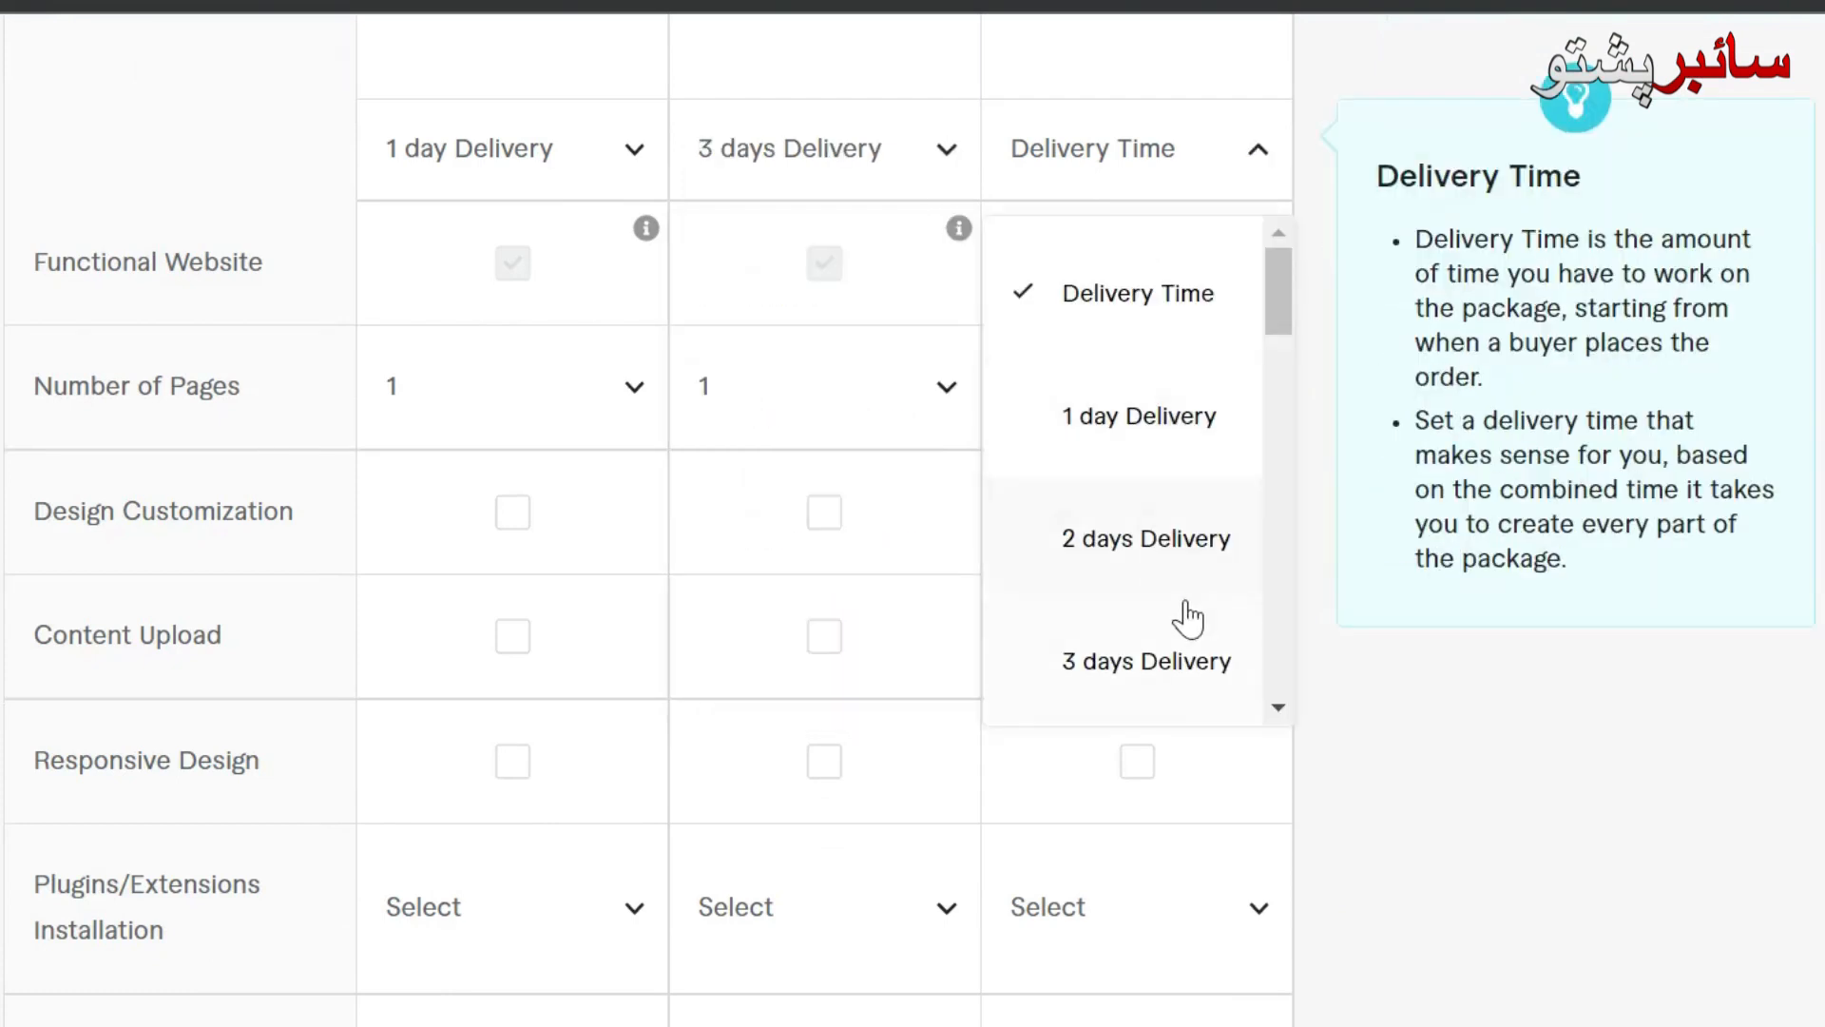
{"action": "left_click_drag", "start_coordinate": [1280, 275], "coordinate": [1279, 380]}
{"action": "left_click", "coordinate": [1179, 376]}
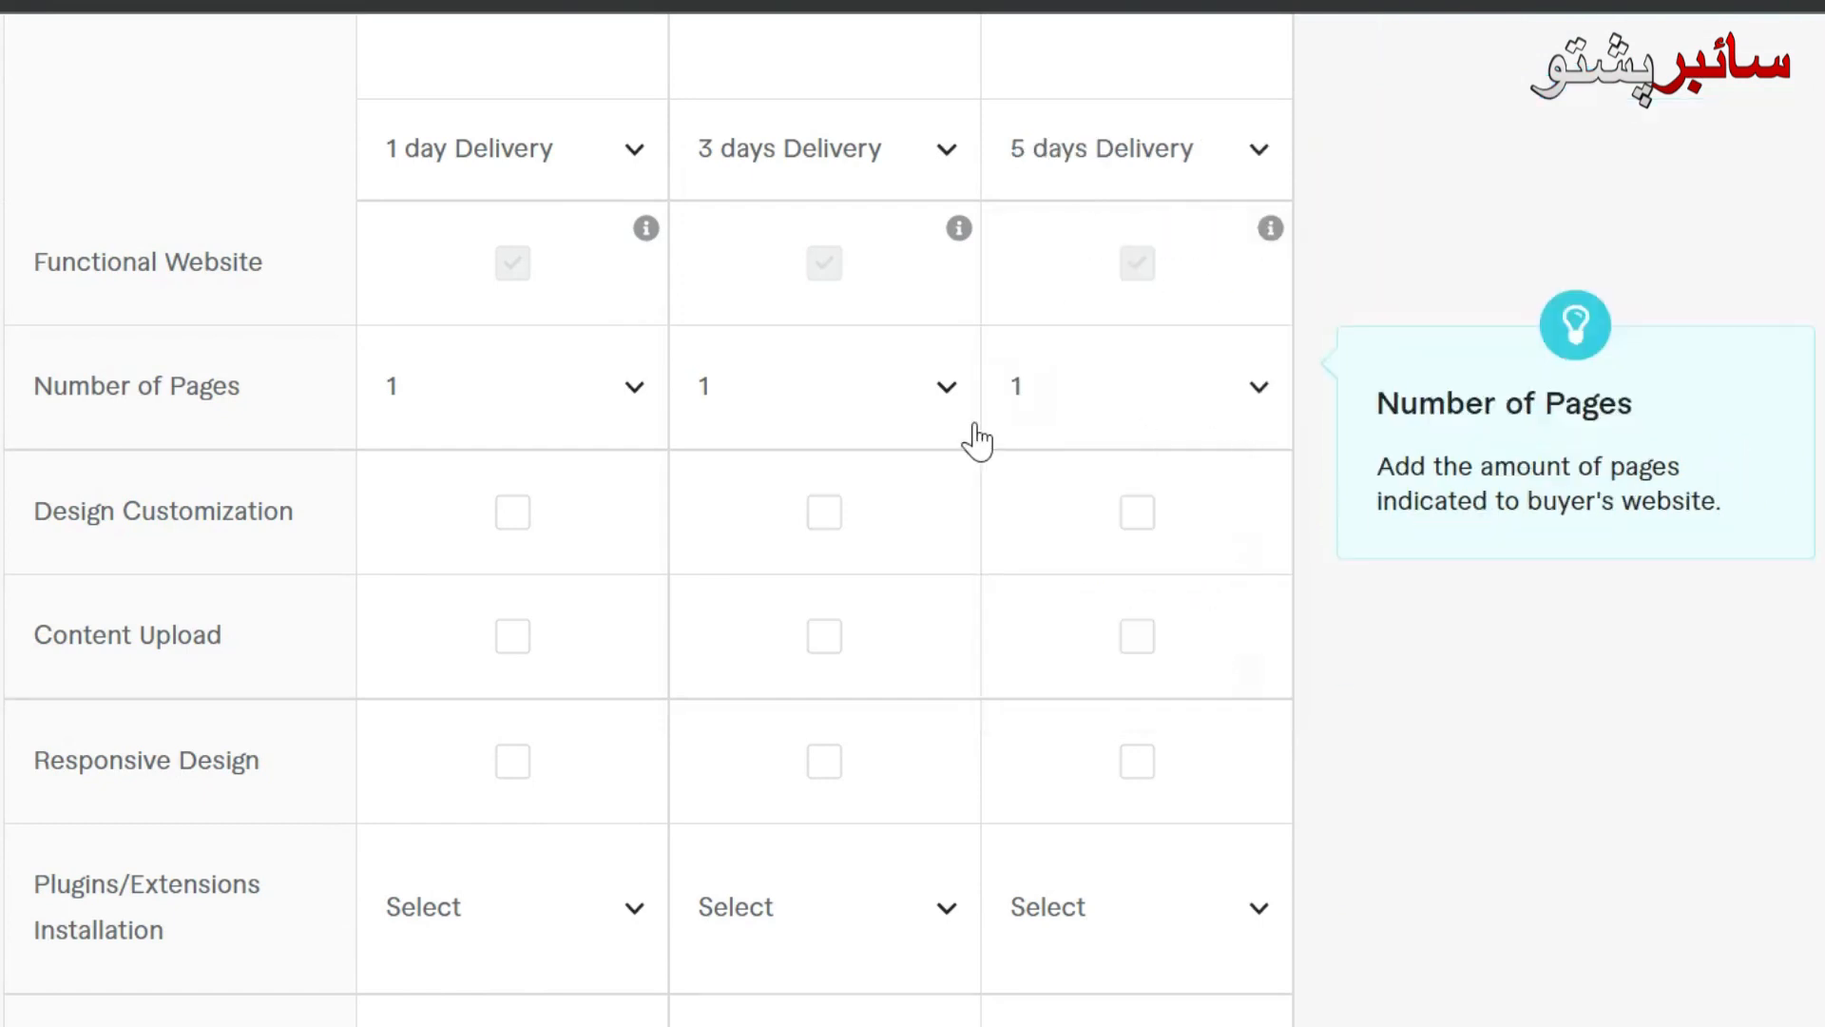
Step: Set the Standard package's number of pages to 3
{"action": "left_click", "coordinate": [632, 391]}
{"action": "left_click", "coordinate": [960, 400]}
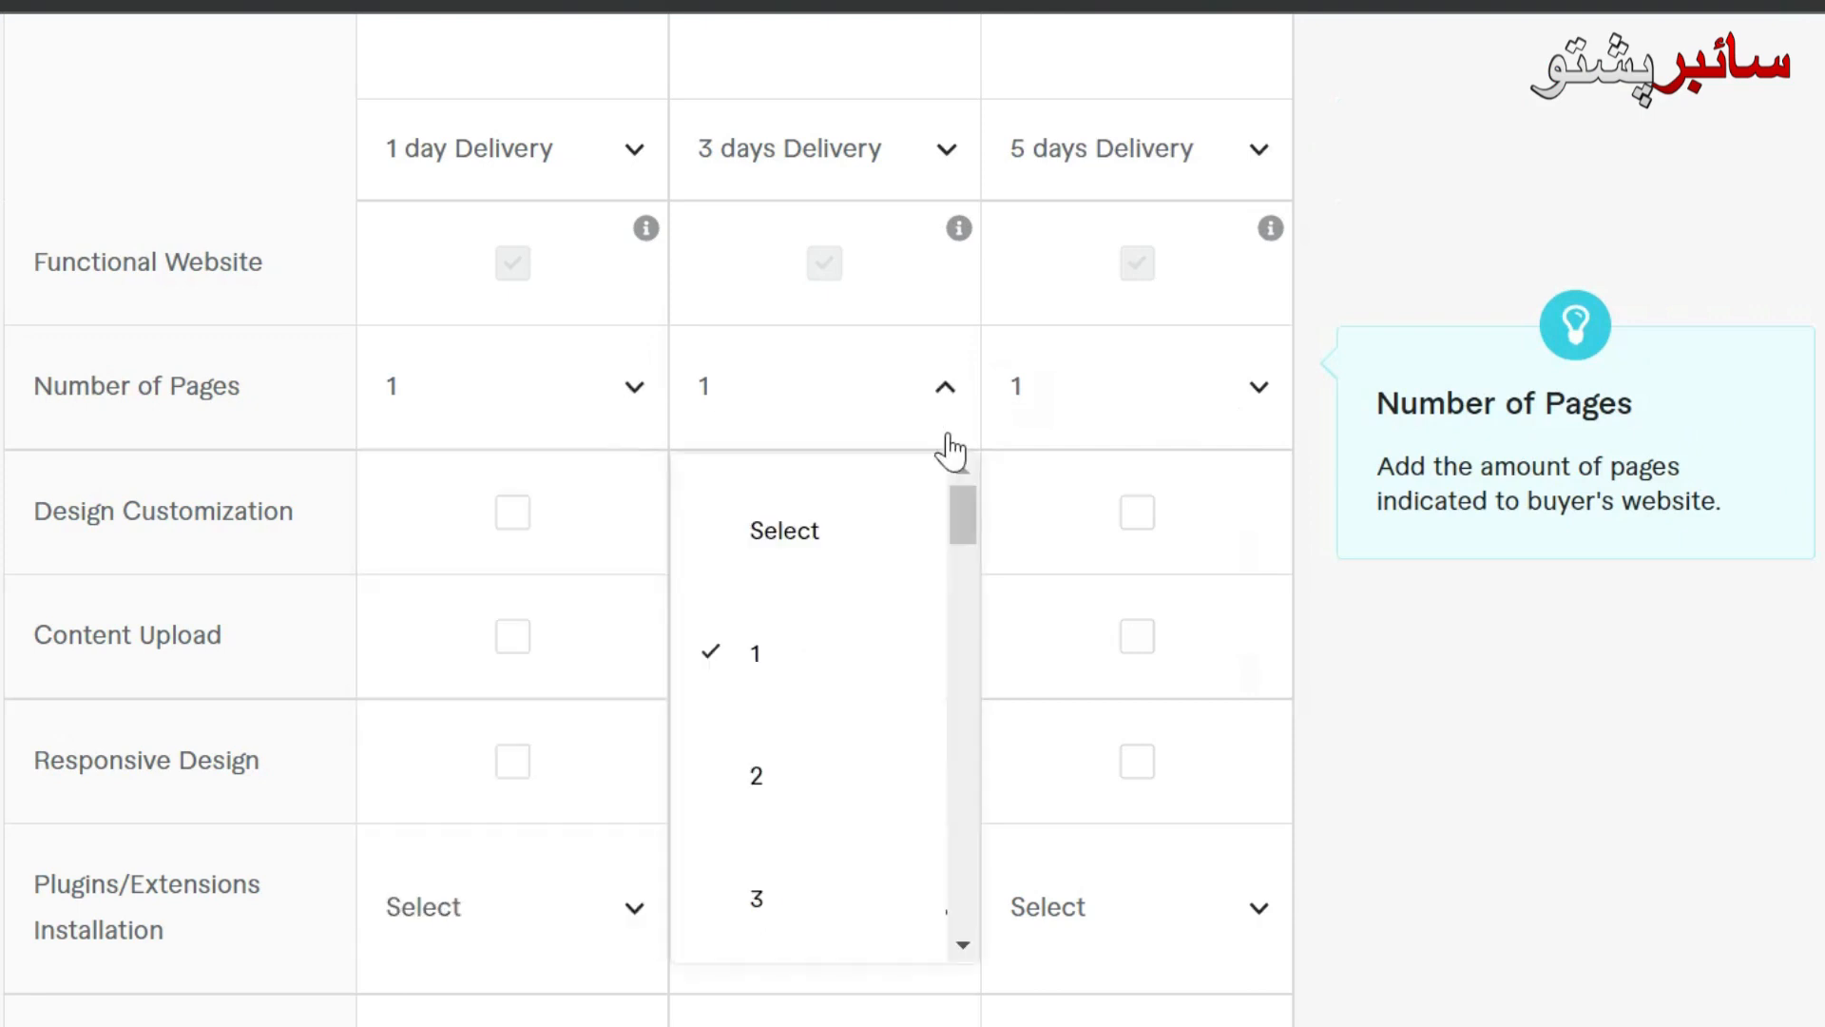
{"action": "left_click", "coordinate": [846, 925]}
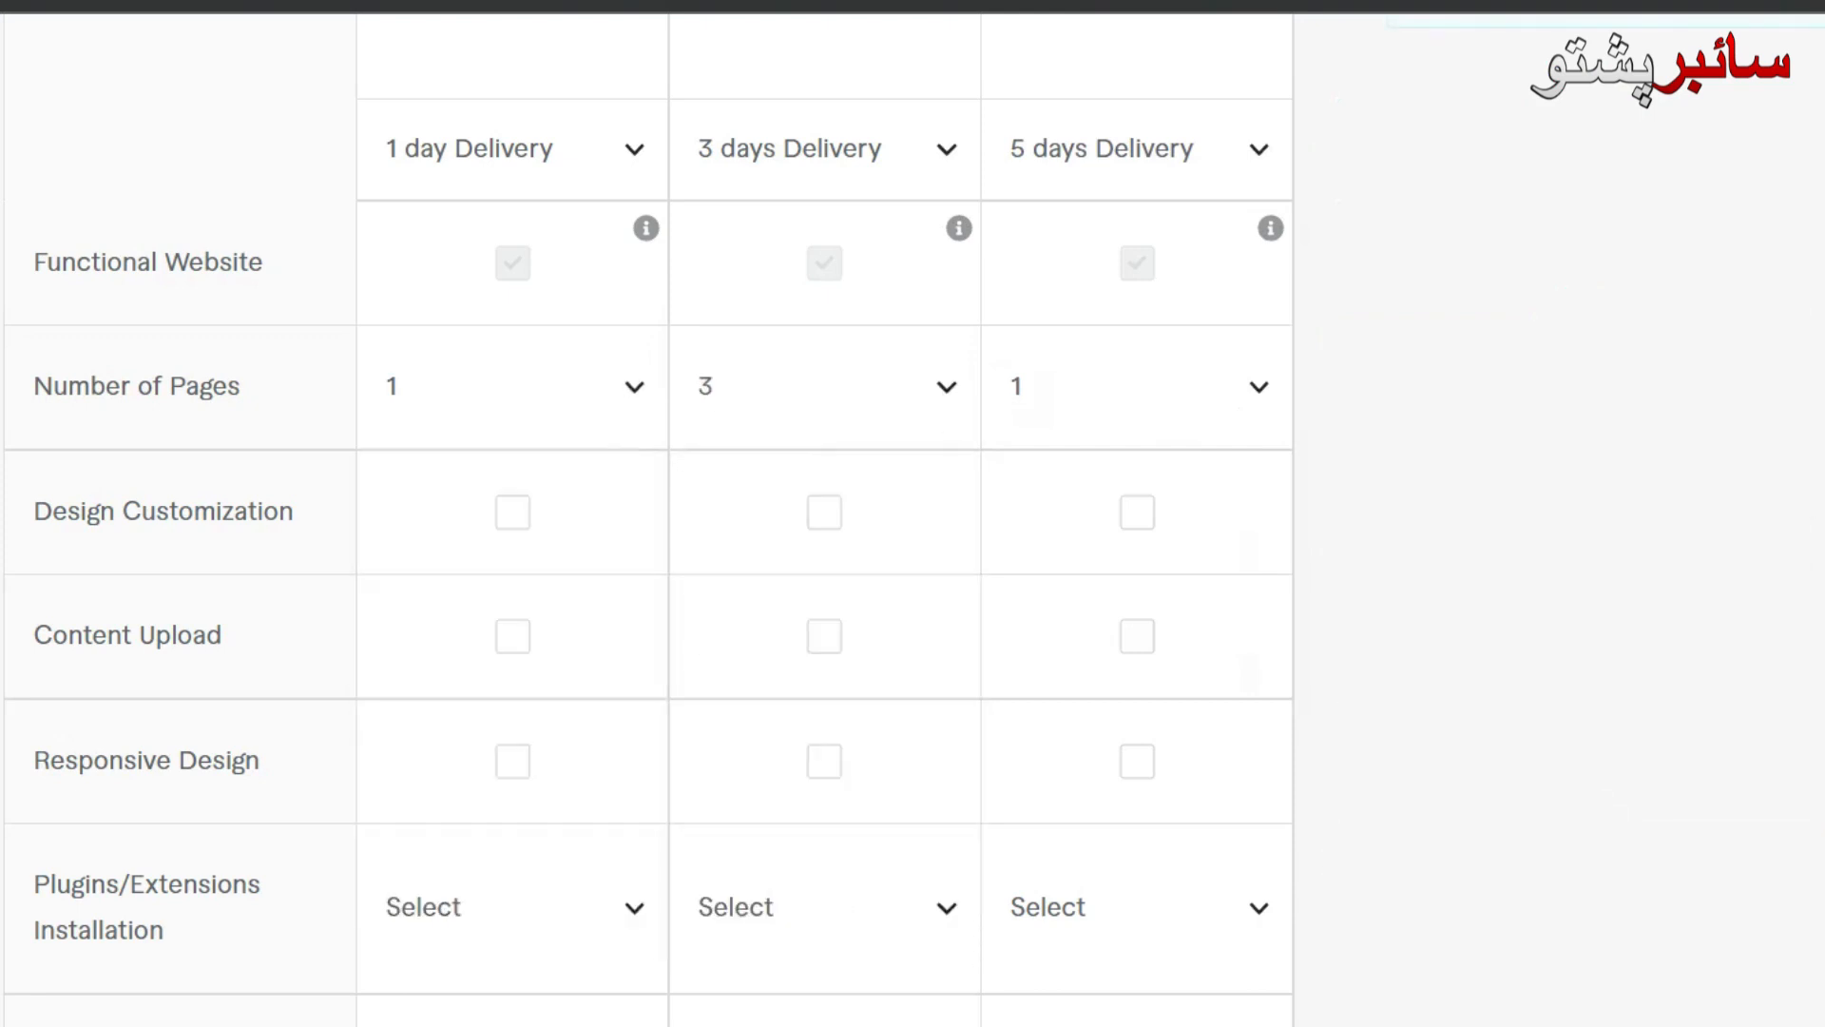
Step: Include Content Upload and Design Customization in the Basic package and Responsive Design in the Standard package
{"action": "scroll", "coordinate": [646, 513], "scroll_direction": "down", "scroll_amount": 3}
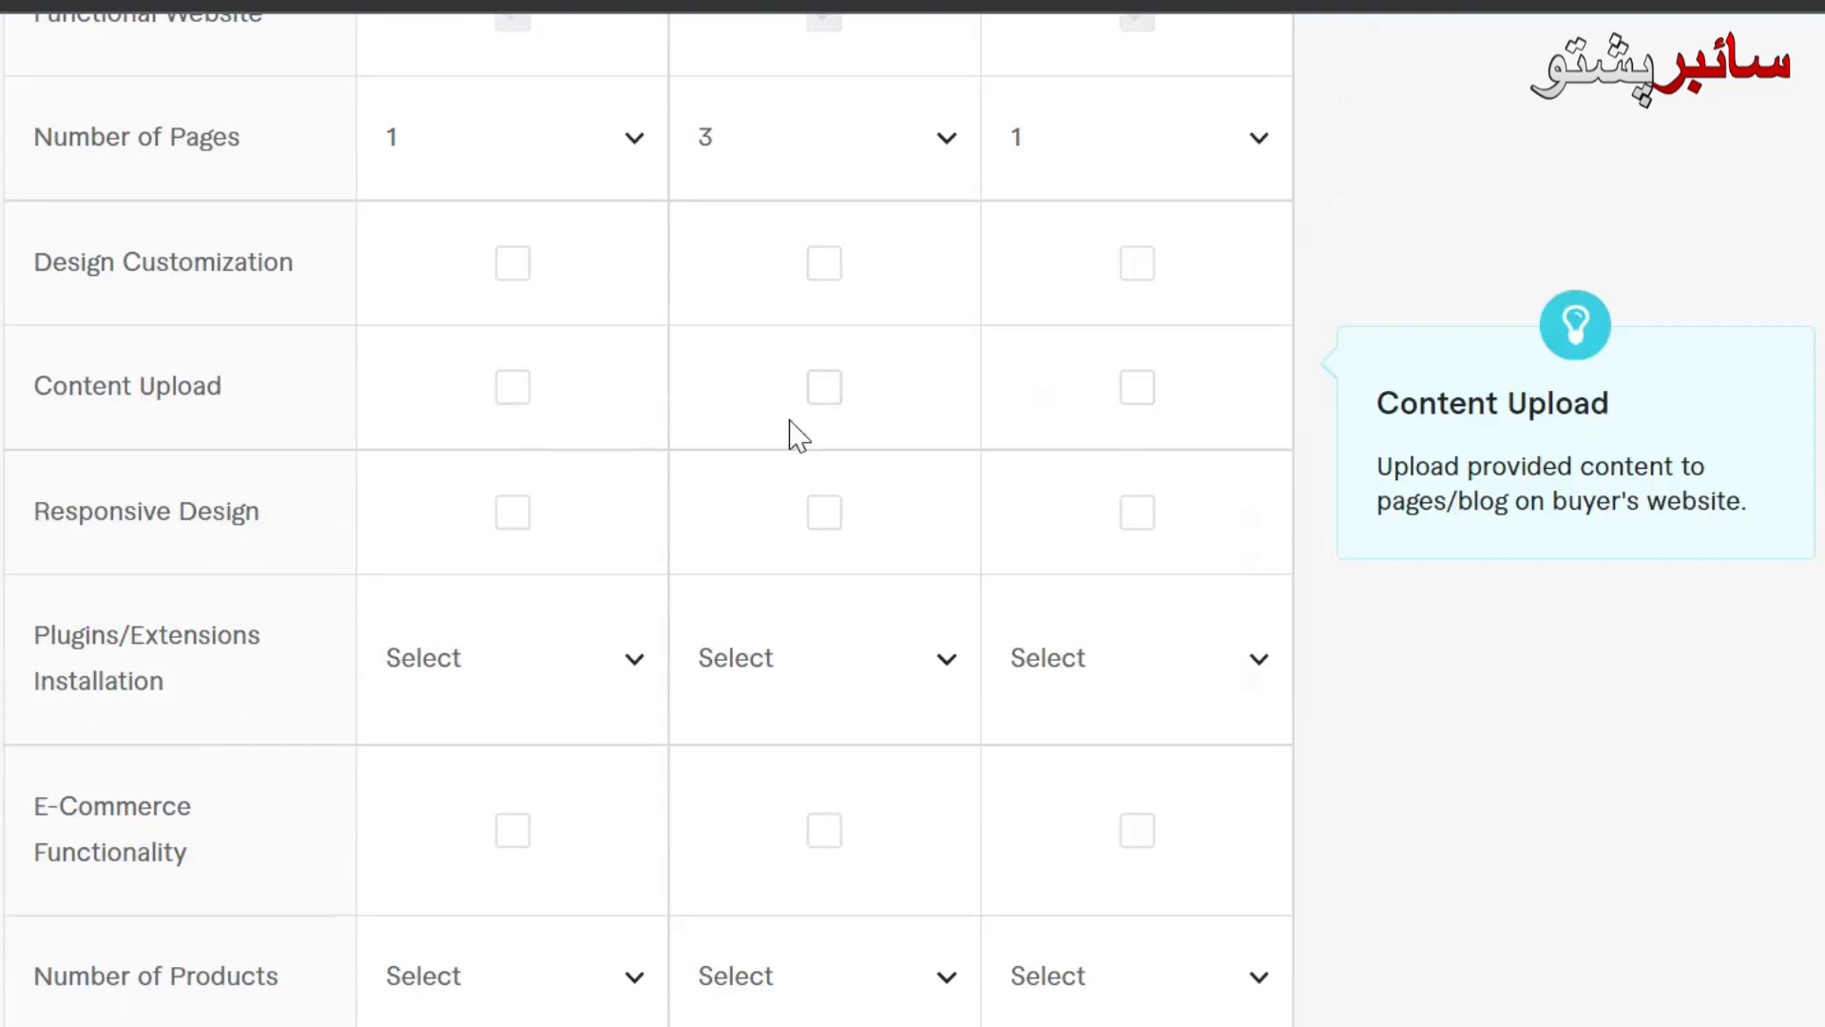
{"action": "left_click", "coordinate": [504, 391]}
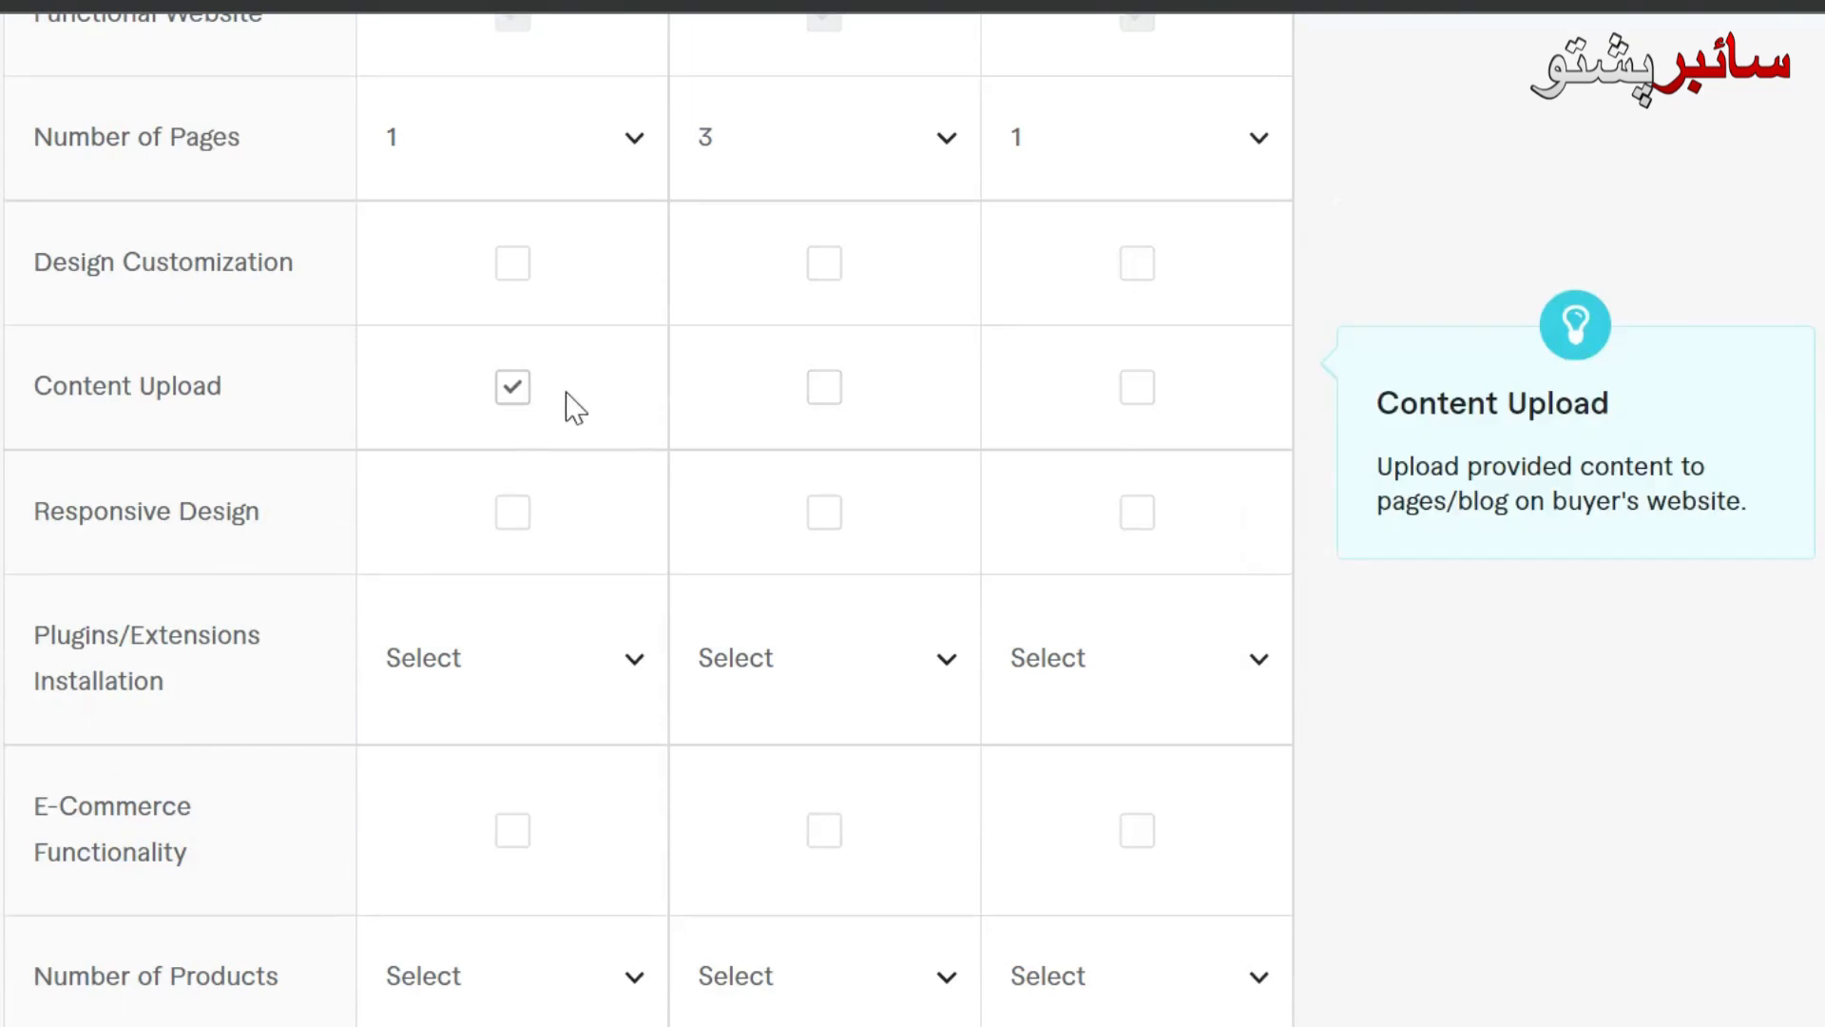
{"action": "left_click", "coordinate": [512, 272]}
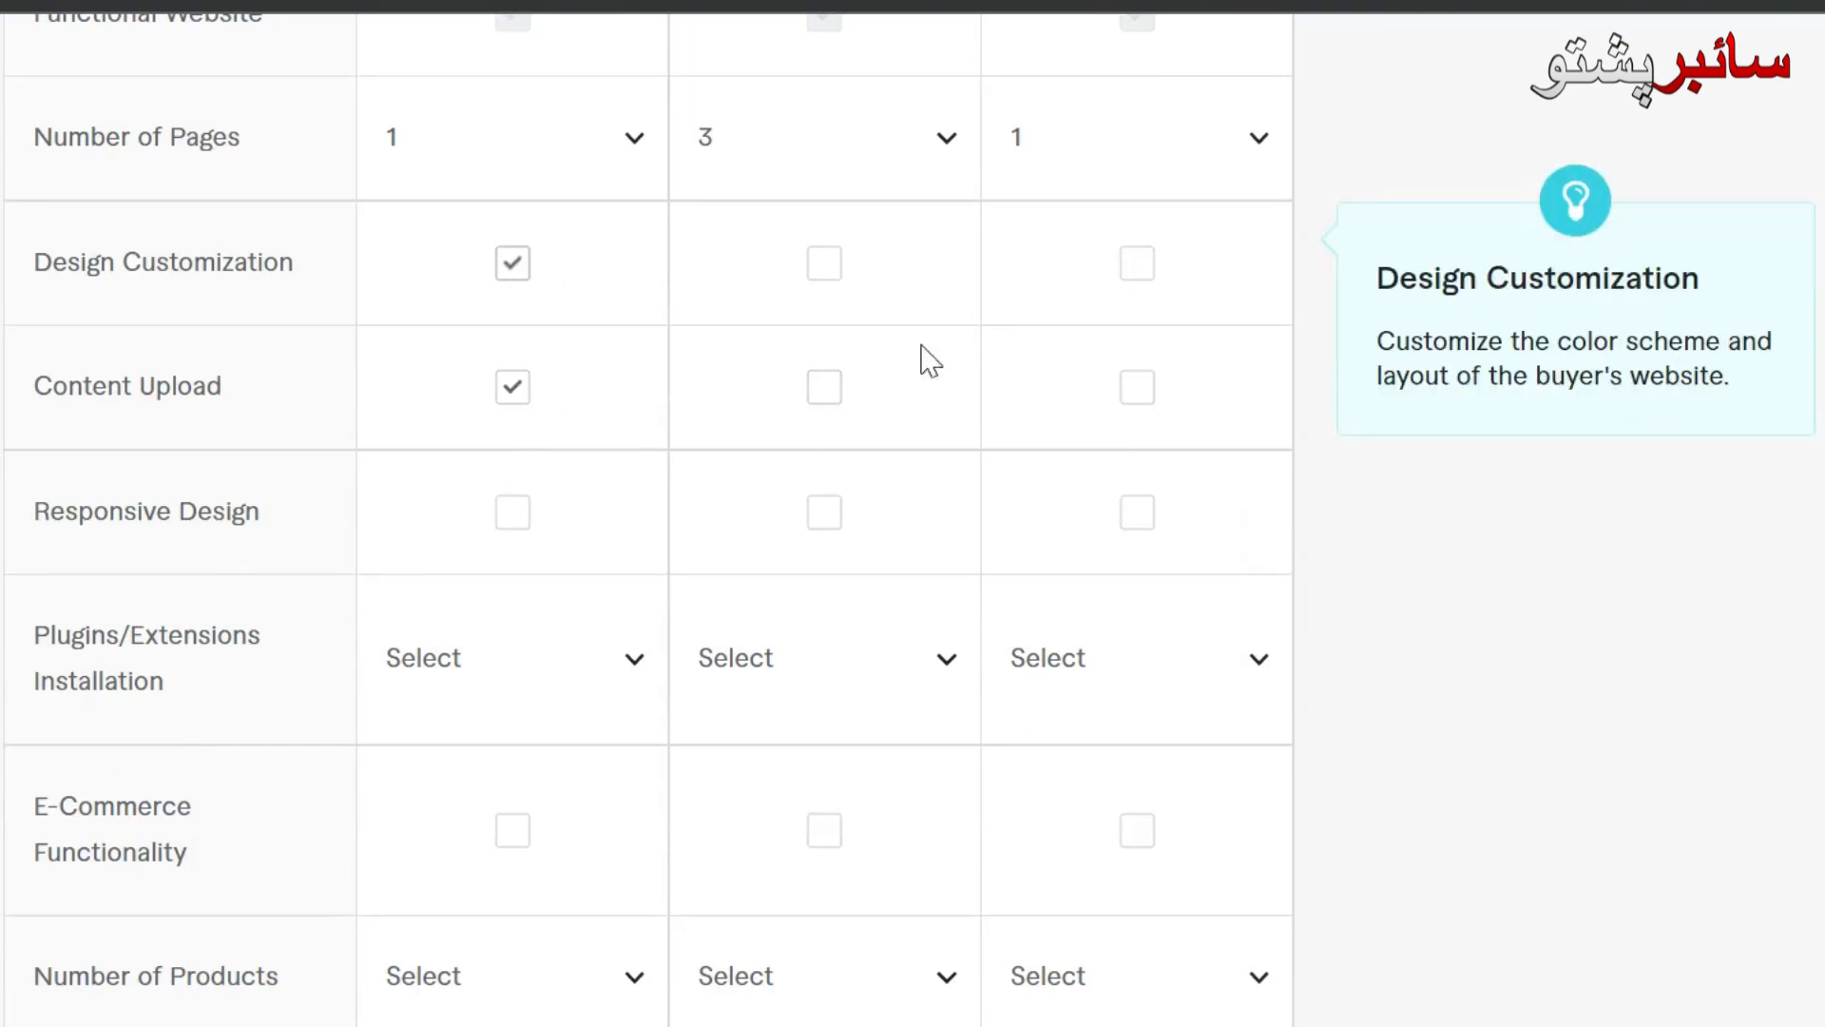
{"action": "left_click", "coordinate": [825, 518]}
Step: Look through the extra services below the package table and try to save the pricing and continue
{"action": "scroll", "coordinate": [646, 513], "scroll_direction": "down", "scroll_amount": 12}
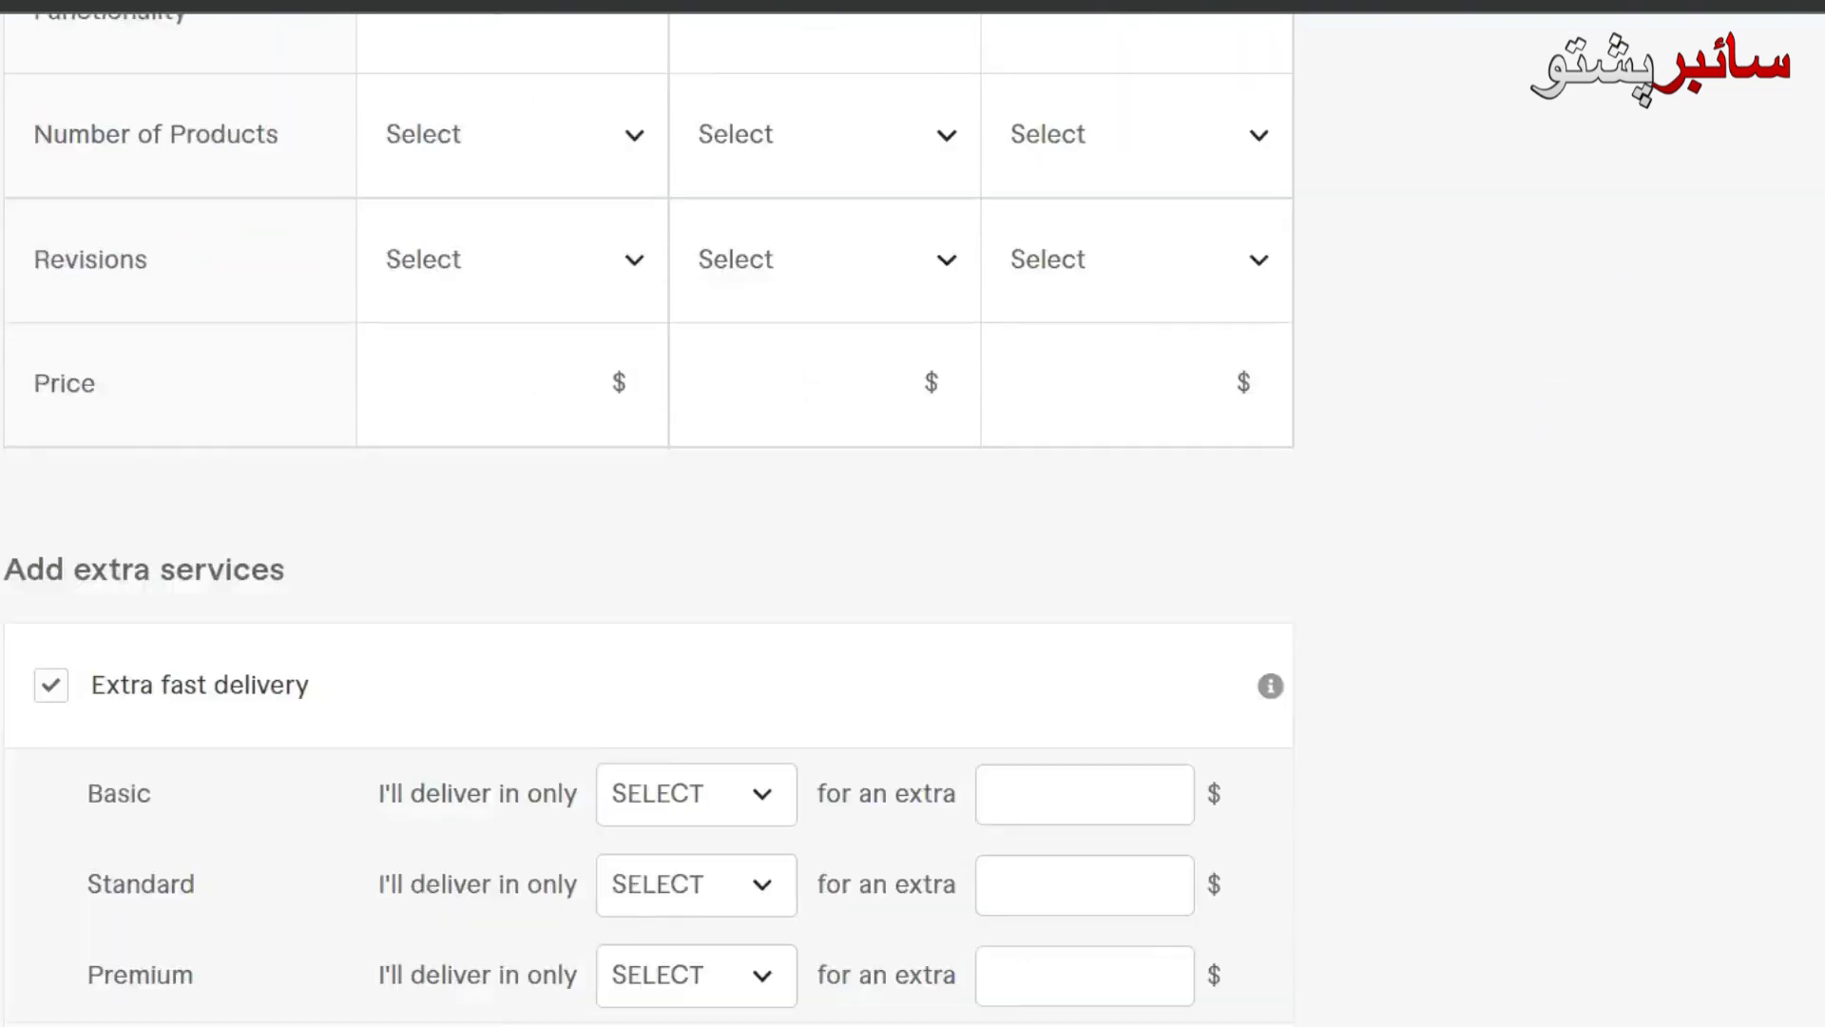
{"action": "scroll", "coordinate": [646, 513], "scroll_direction": "down", "scroll_amount": 1}
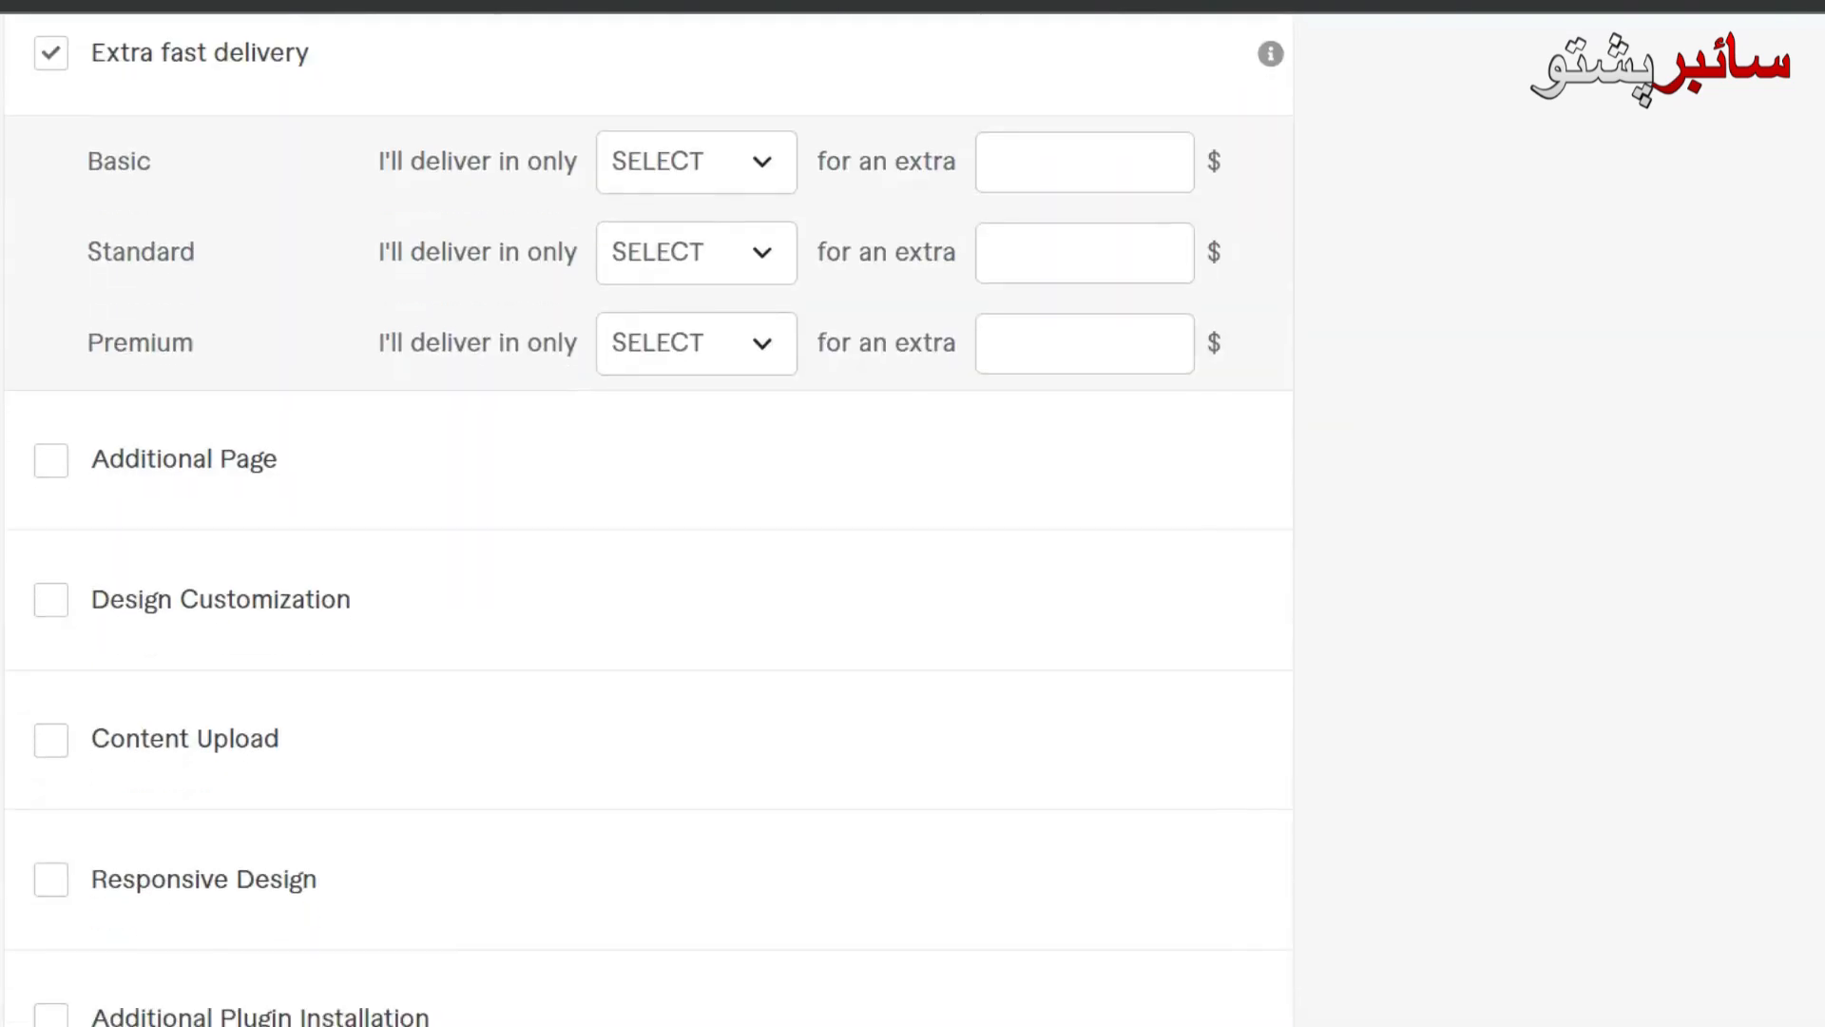
{"action": "scroll", "coordinate": [646, 514], "scroll_direction": "up", "scroll_amount": 1}
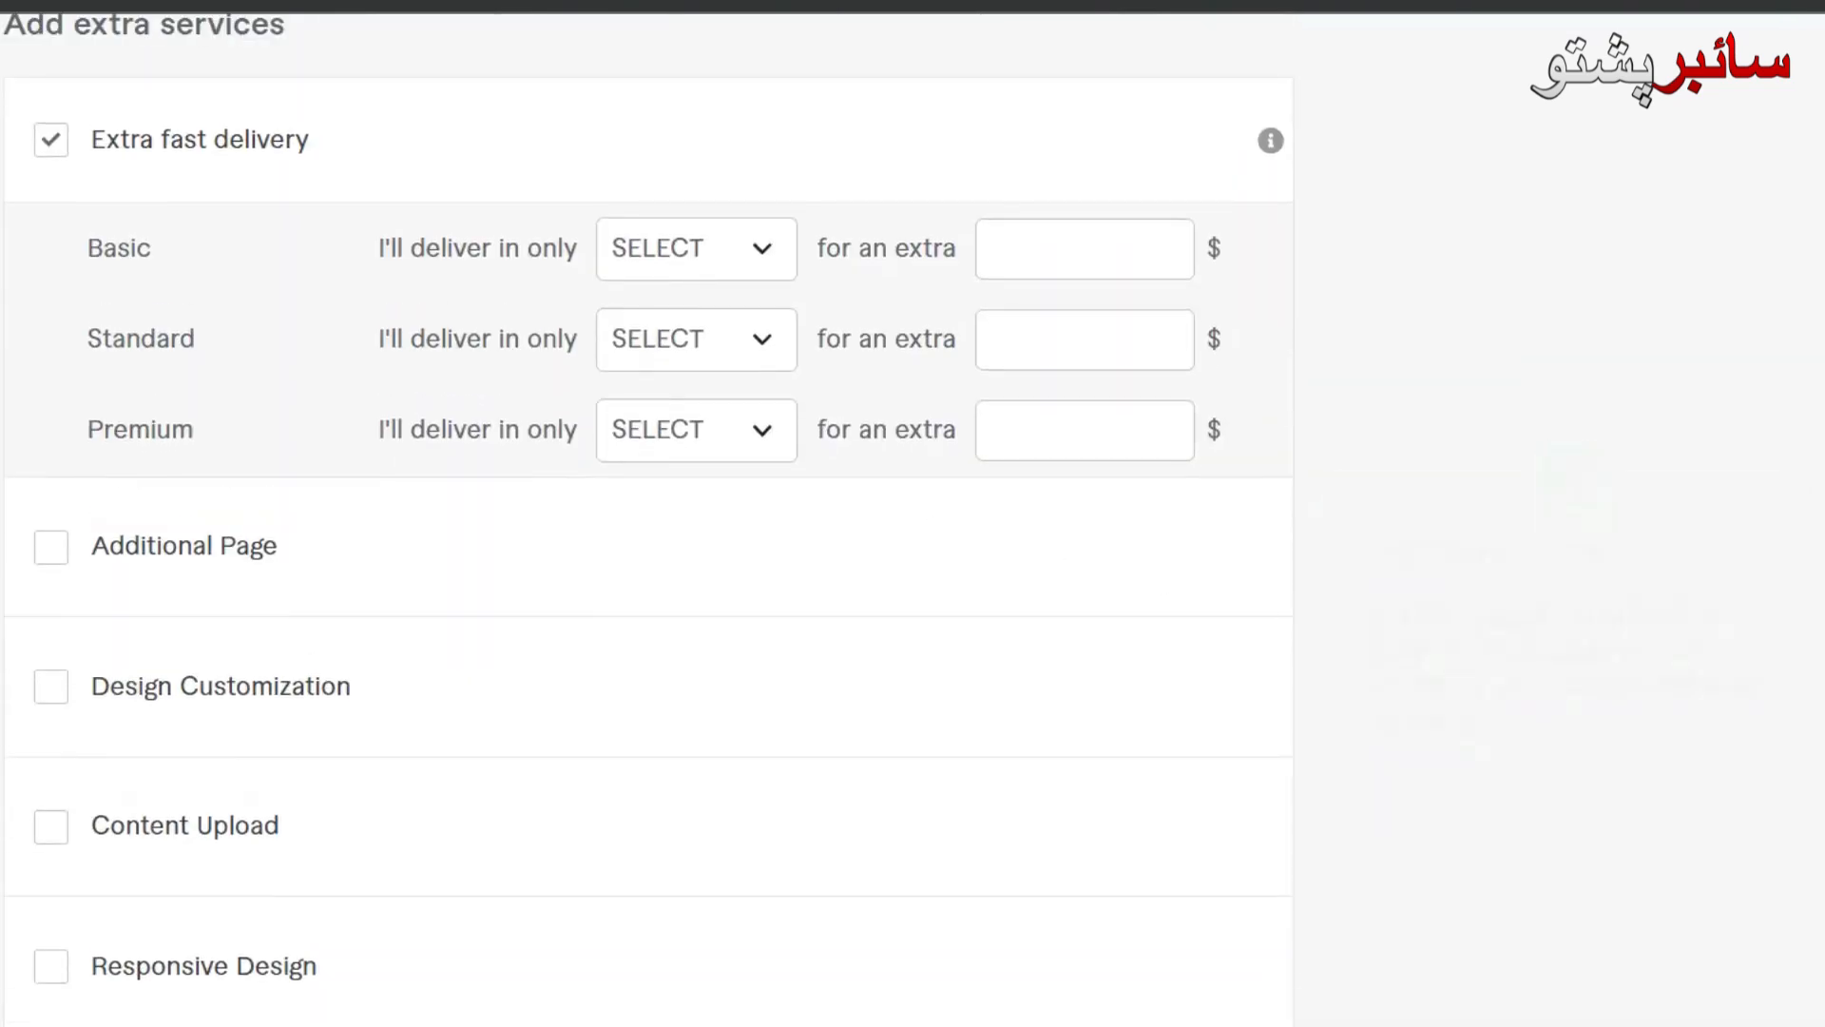
{"action": "scroll", "coordinate": [1051, 550], "scroll_direction": "down", "scroll_amount": 11}
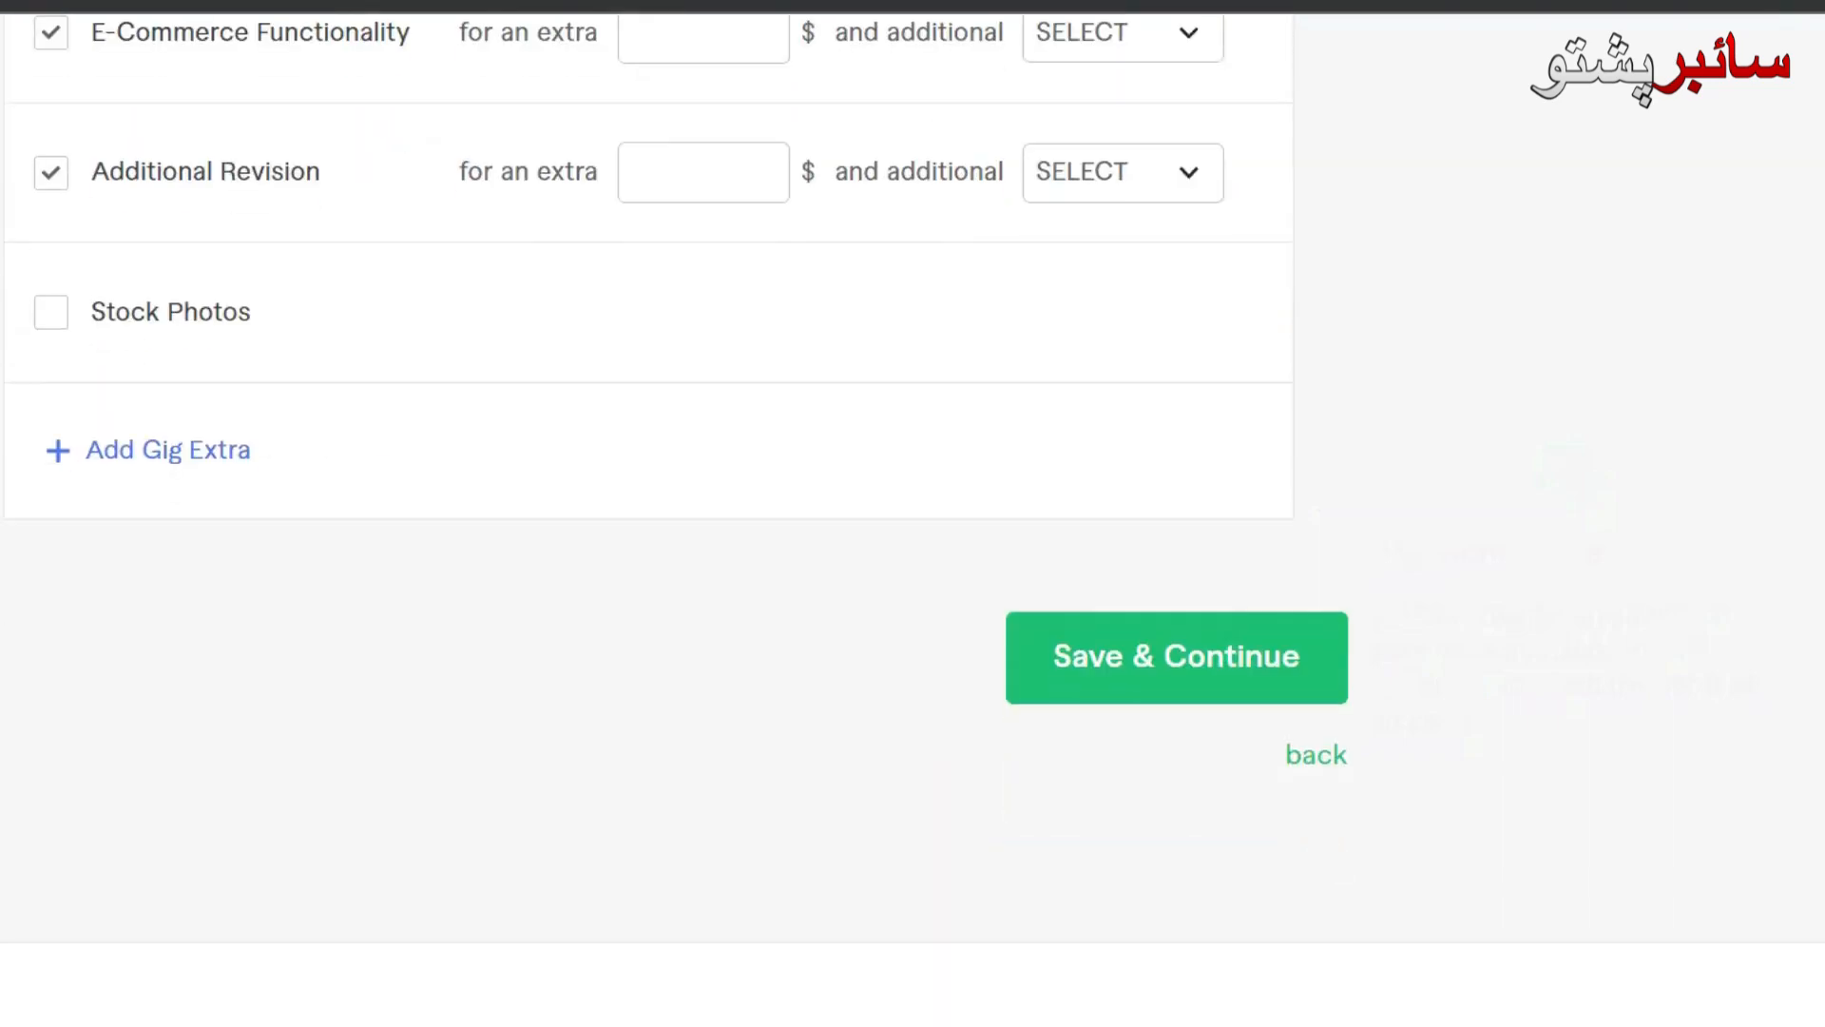
{"action": "left_click", "coordinate": [1201, 654]}
Step: Set the package prices to $20 for Basic, $40 for Standard and $80 for Premium
{"action": "scroll", "coordinate": [1366, 654], "scroll_direction": "up", "scroll_amount": 5}
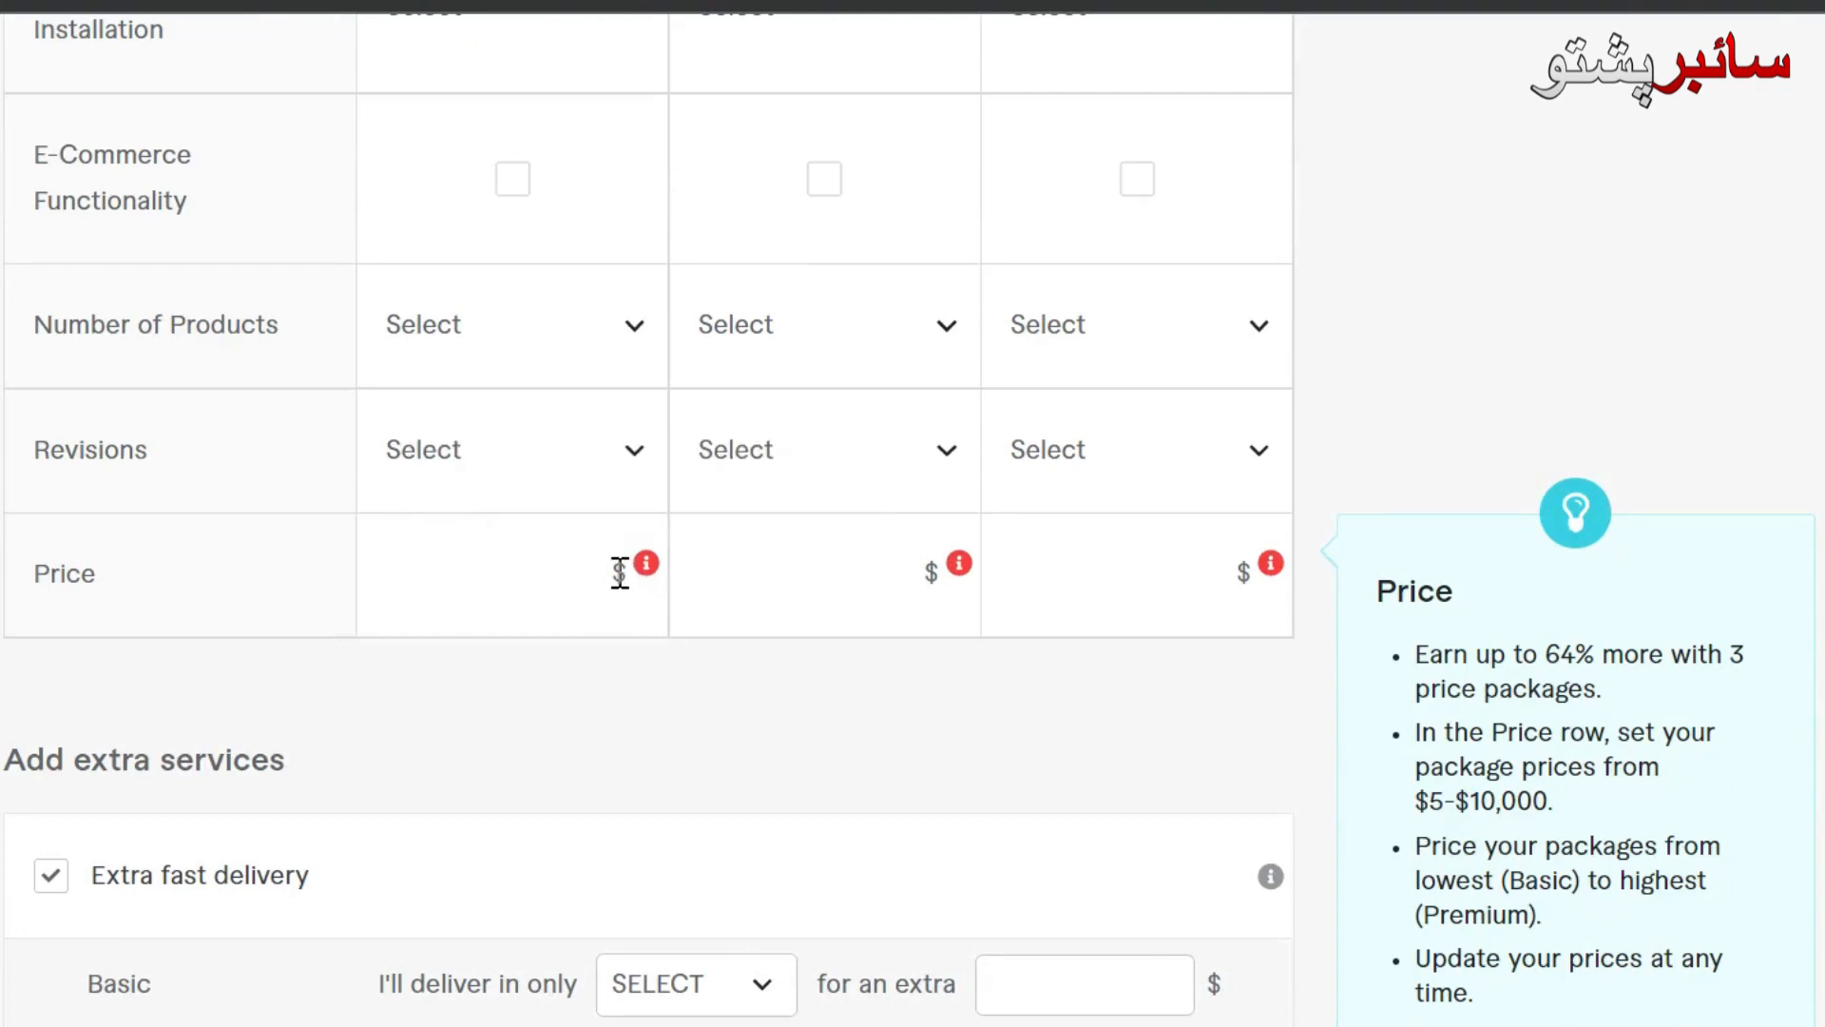
{"action": "left_click", "coordinate": [490, 571]}
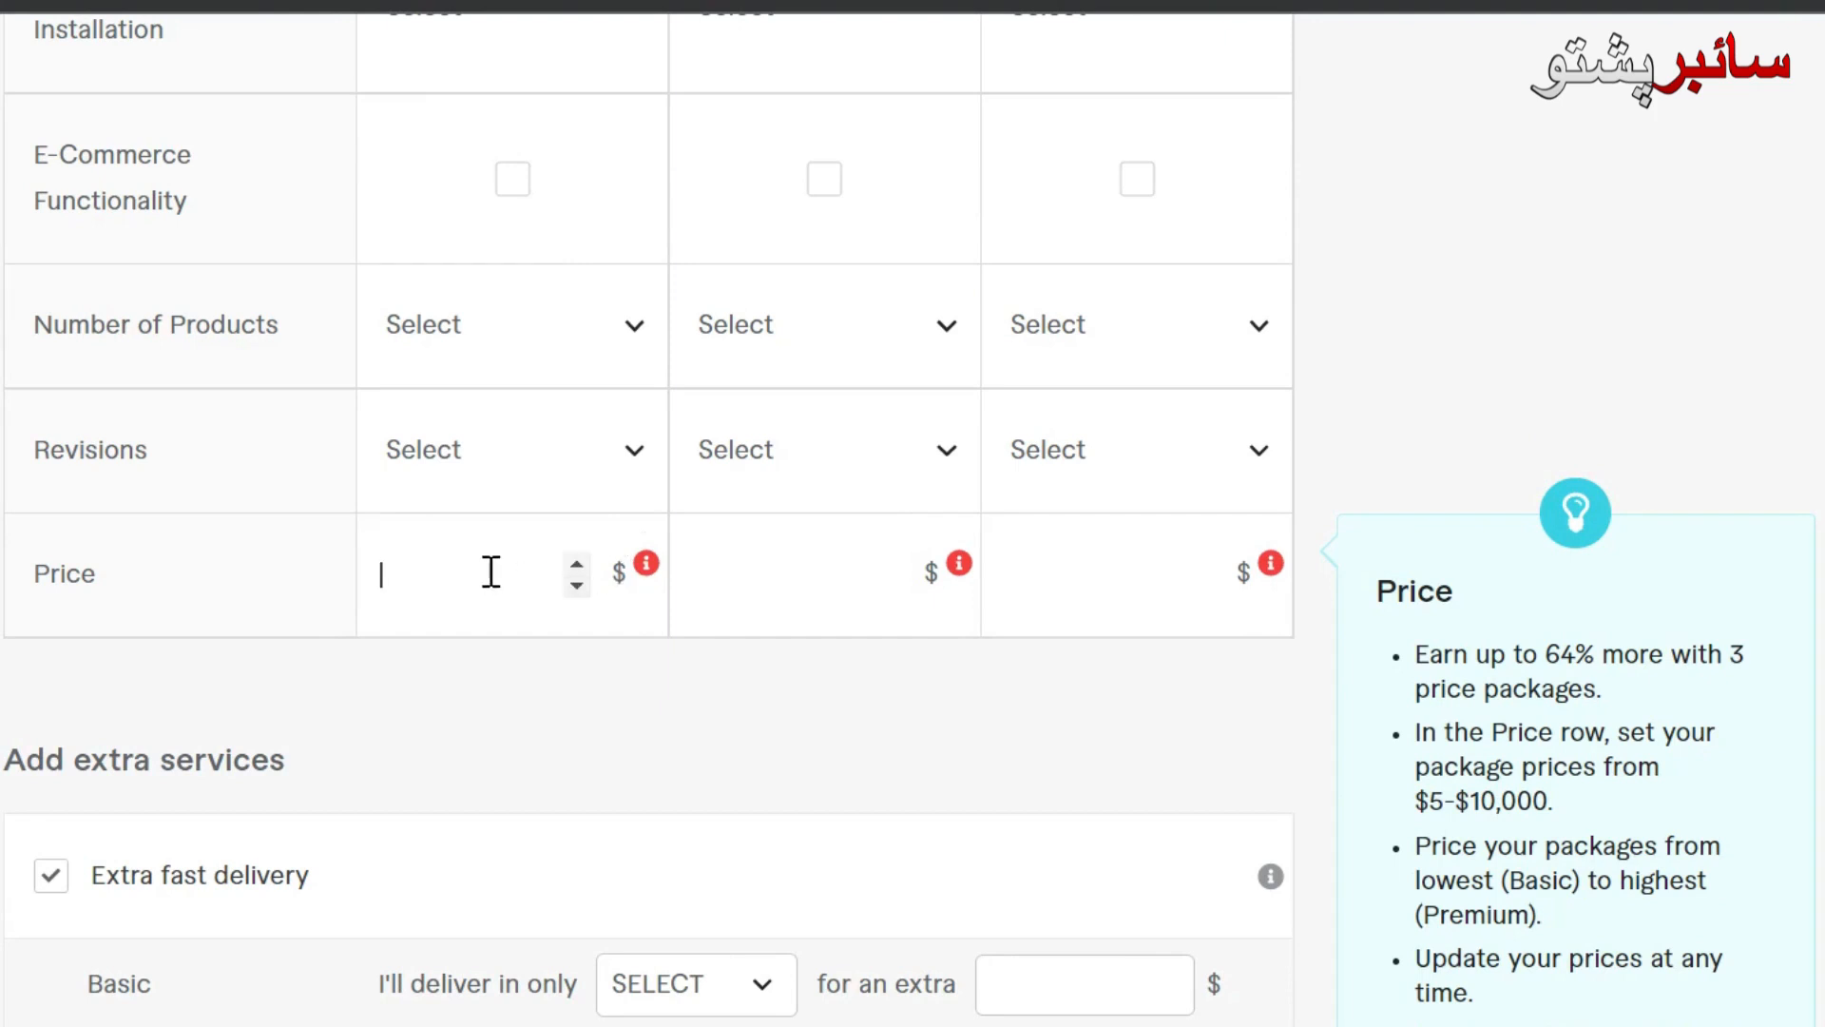
{"action": "type", "text": "20"}
{"action": "left_click", "coordinate": [871, 578]}
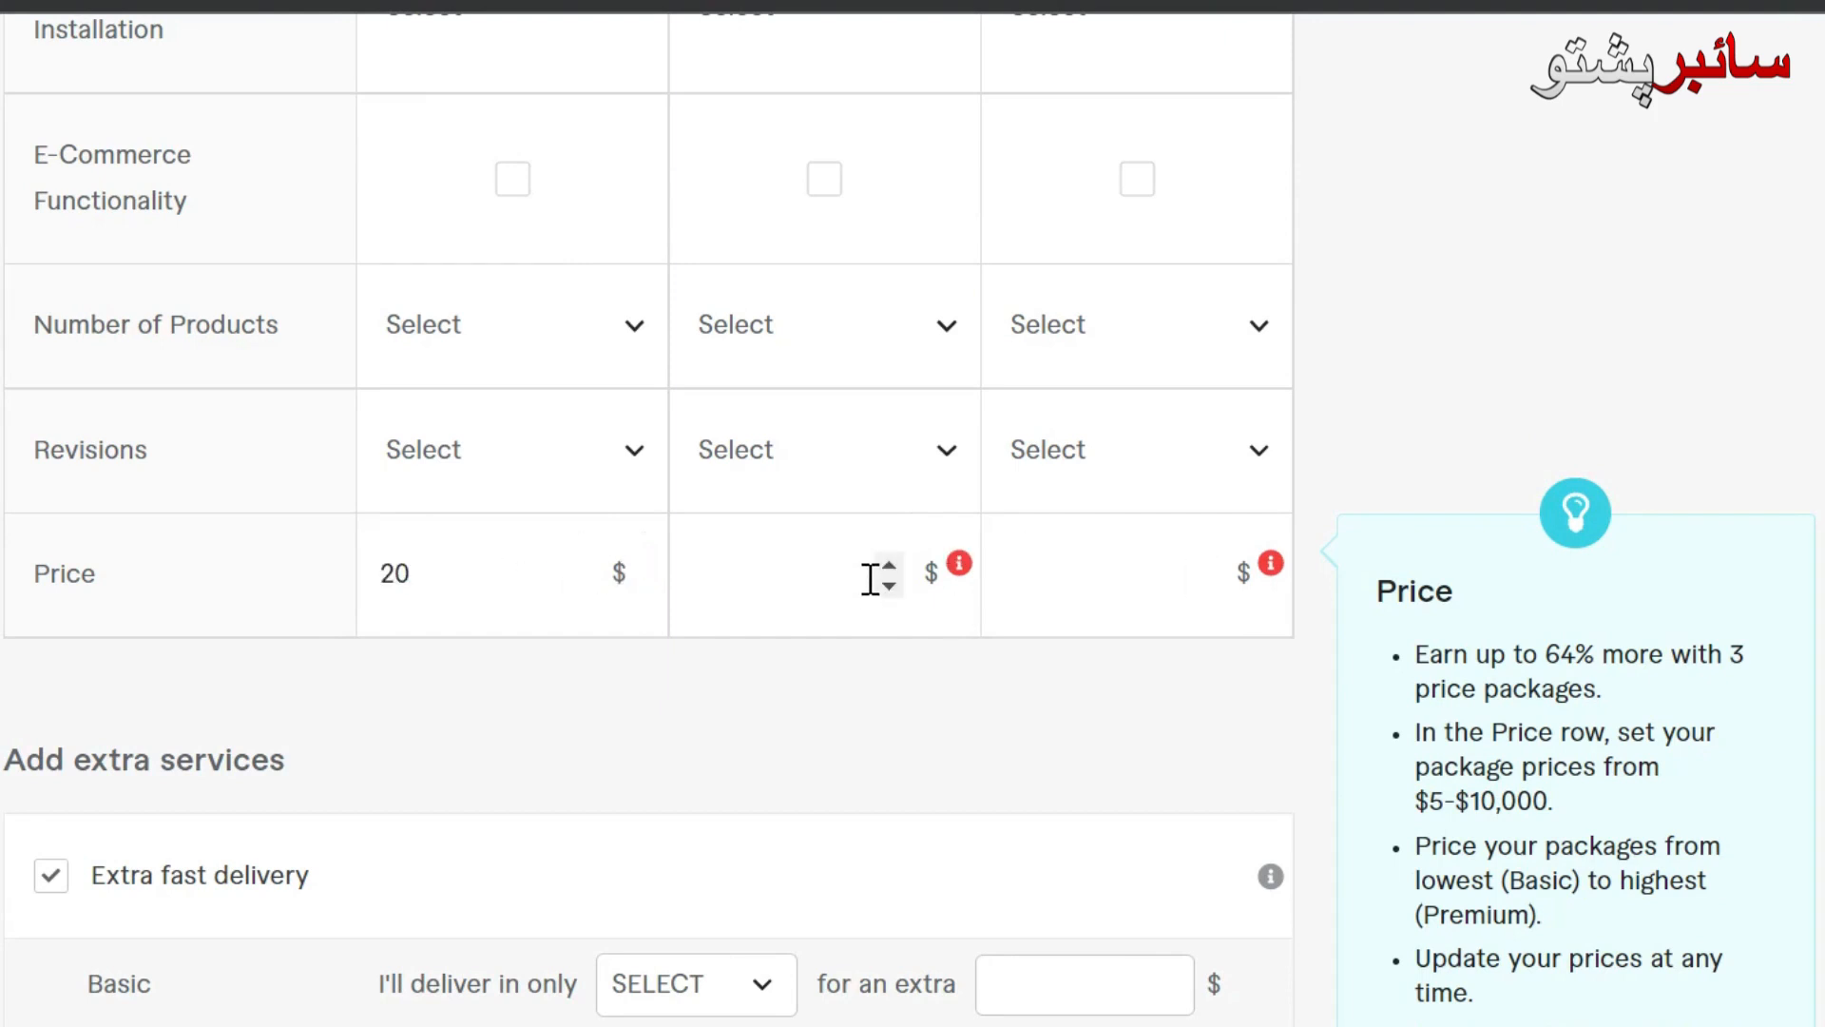
{"action": "type", "text": "40"}
{"action": "left_click", "coordinate": [1027, 579]}
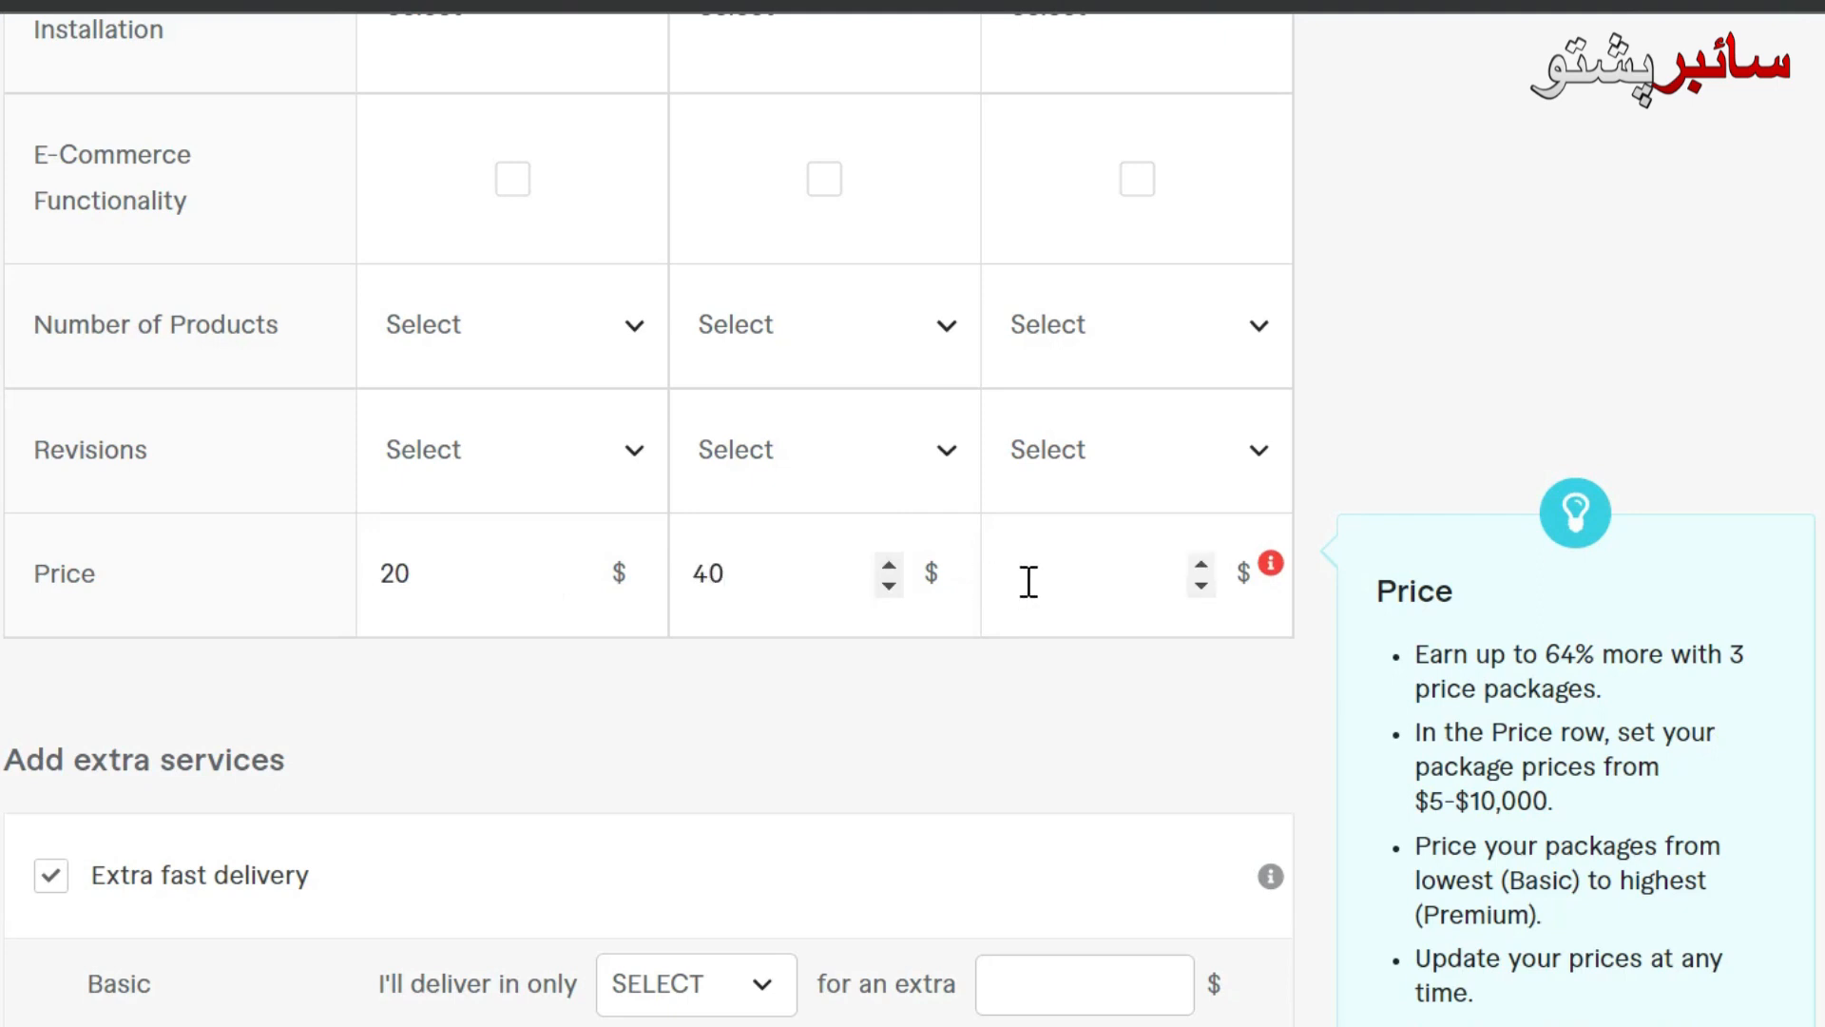
{"action": "type", "text": "80"}
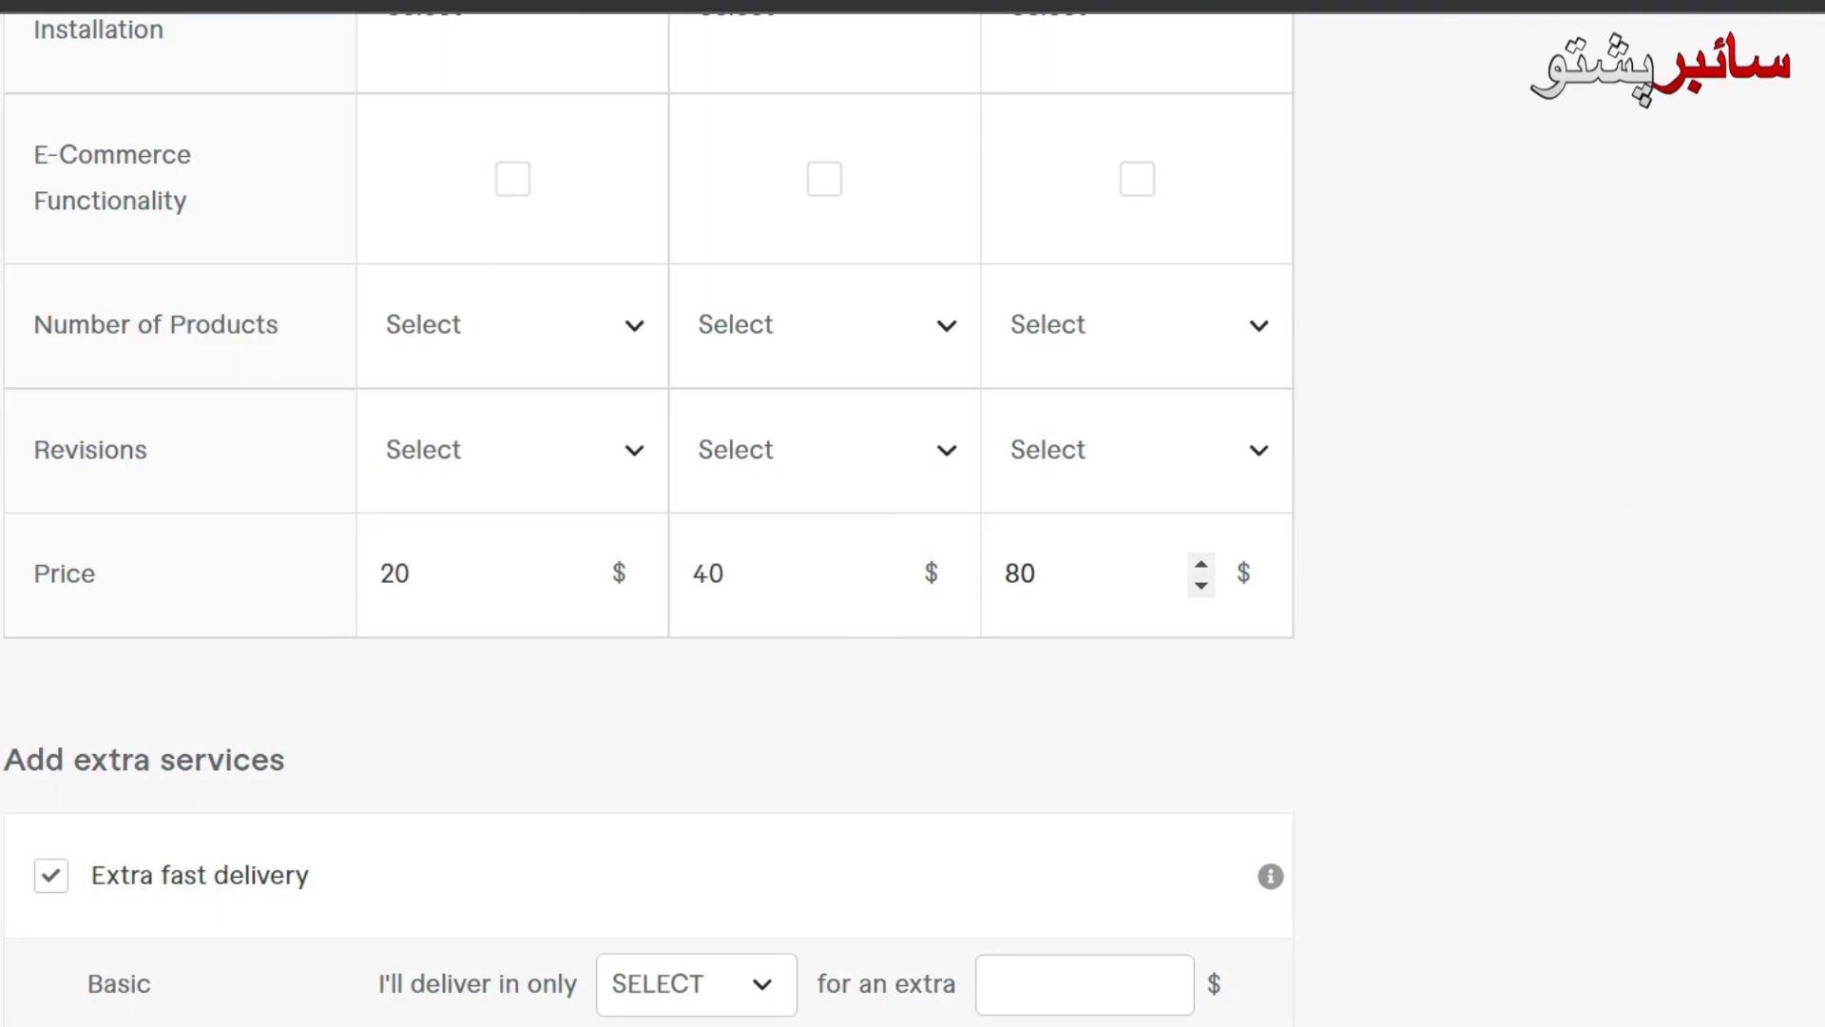
Step: Remove the E-Commerce Functionality and Additional Revision extras, and save the pricing to continue to the description stage
{"action": "scroll", "coordinate": [1121, 549], "scroll_direction": "down", "scroll_amount": 14}
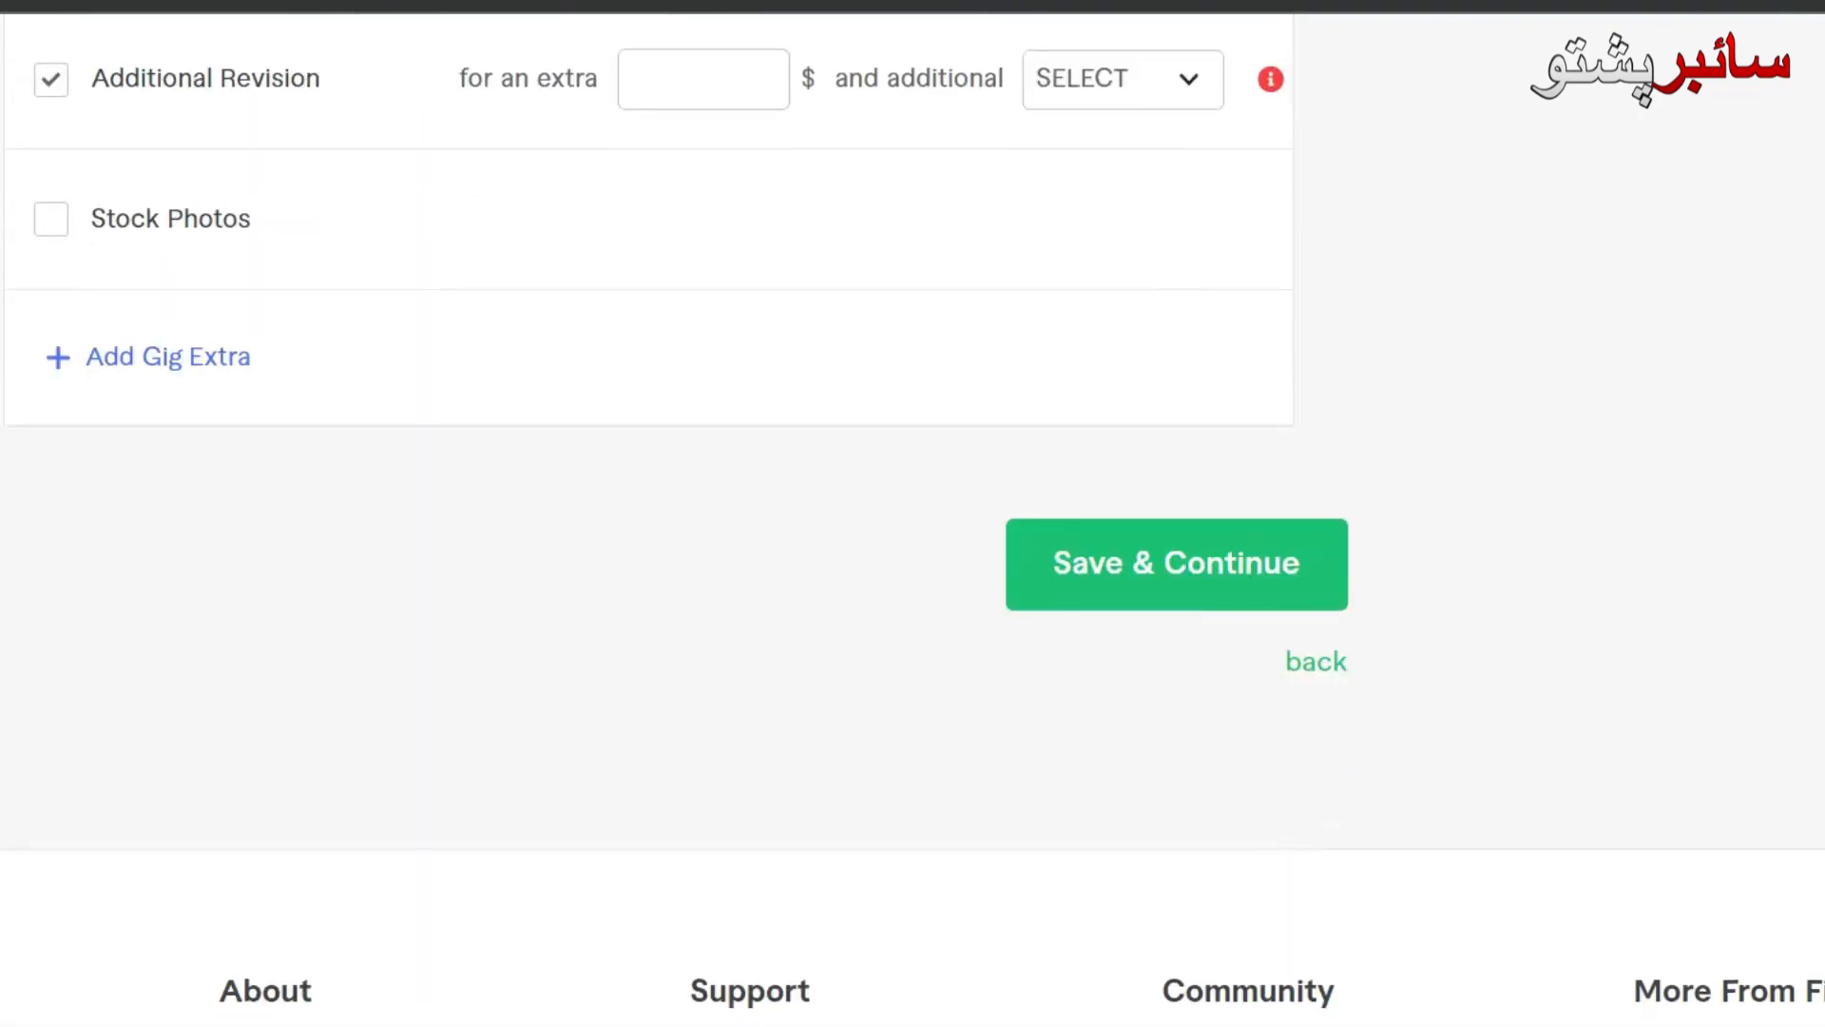
{"action": "left_click", "coordinate": [1143, 572]}
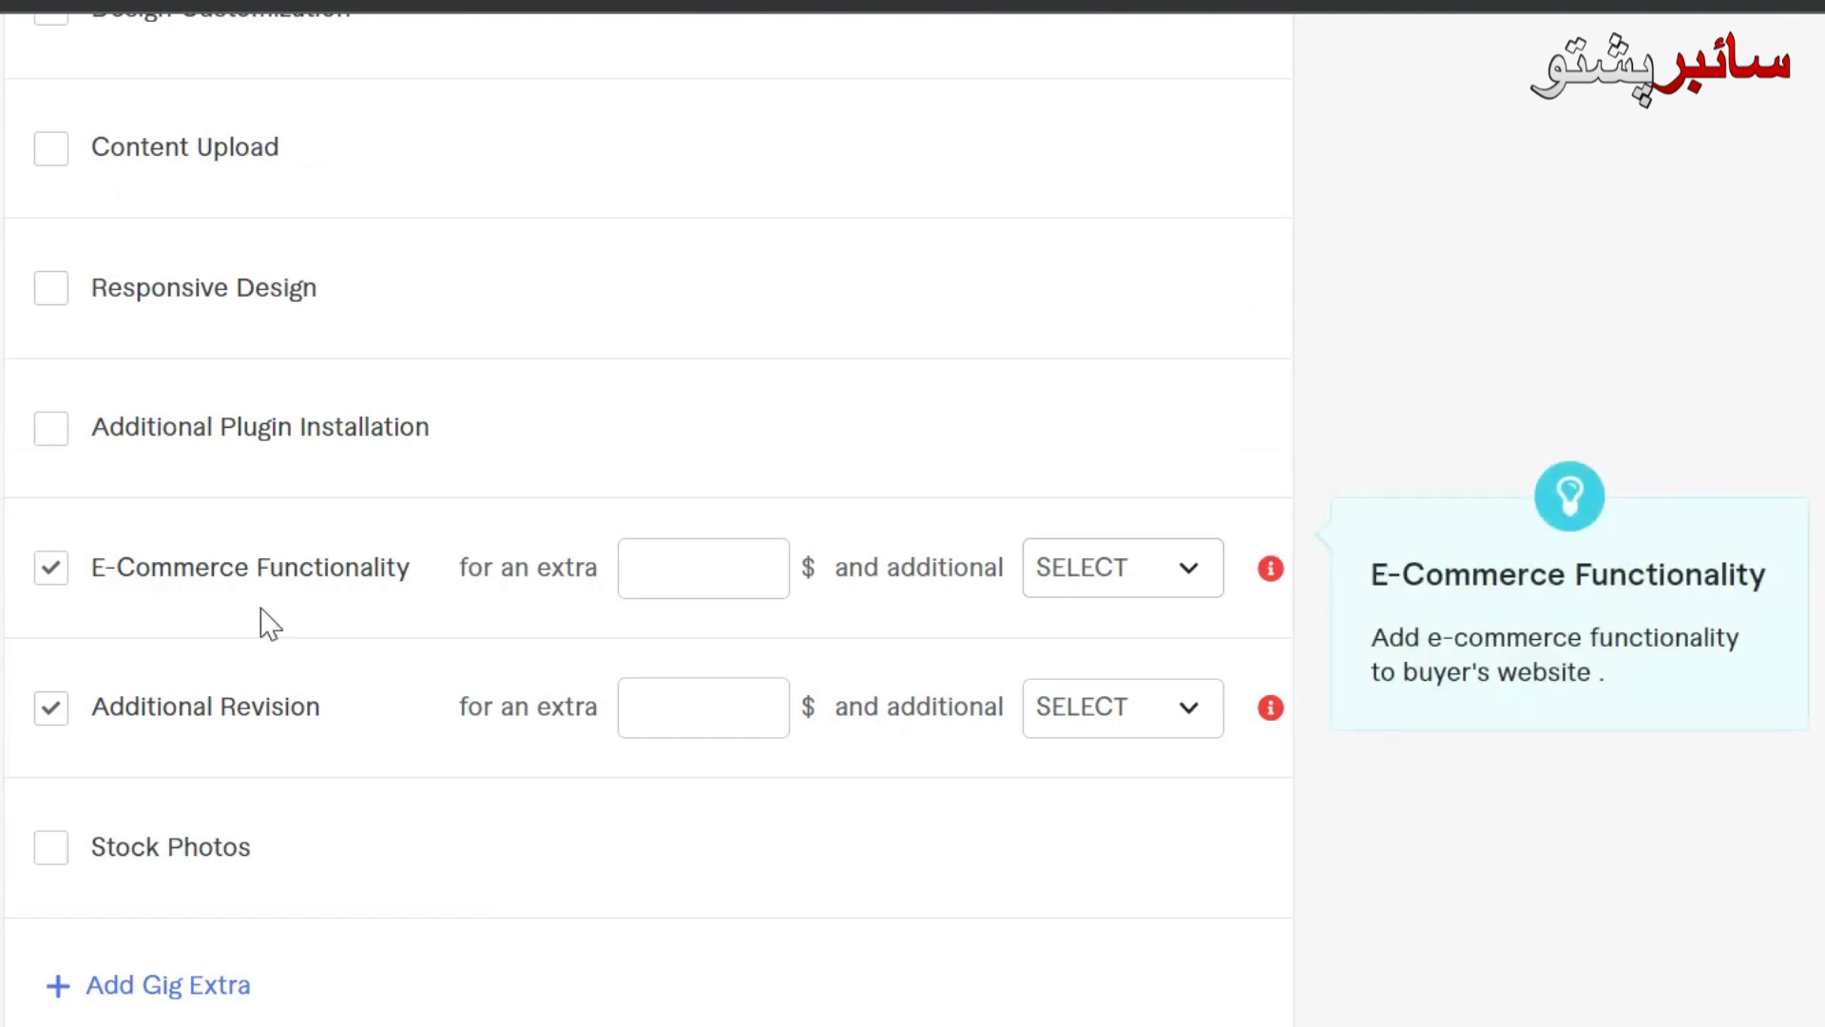
{"action": "left_click", "coordinate": [249, 573]}
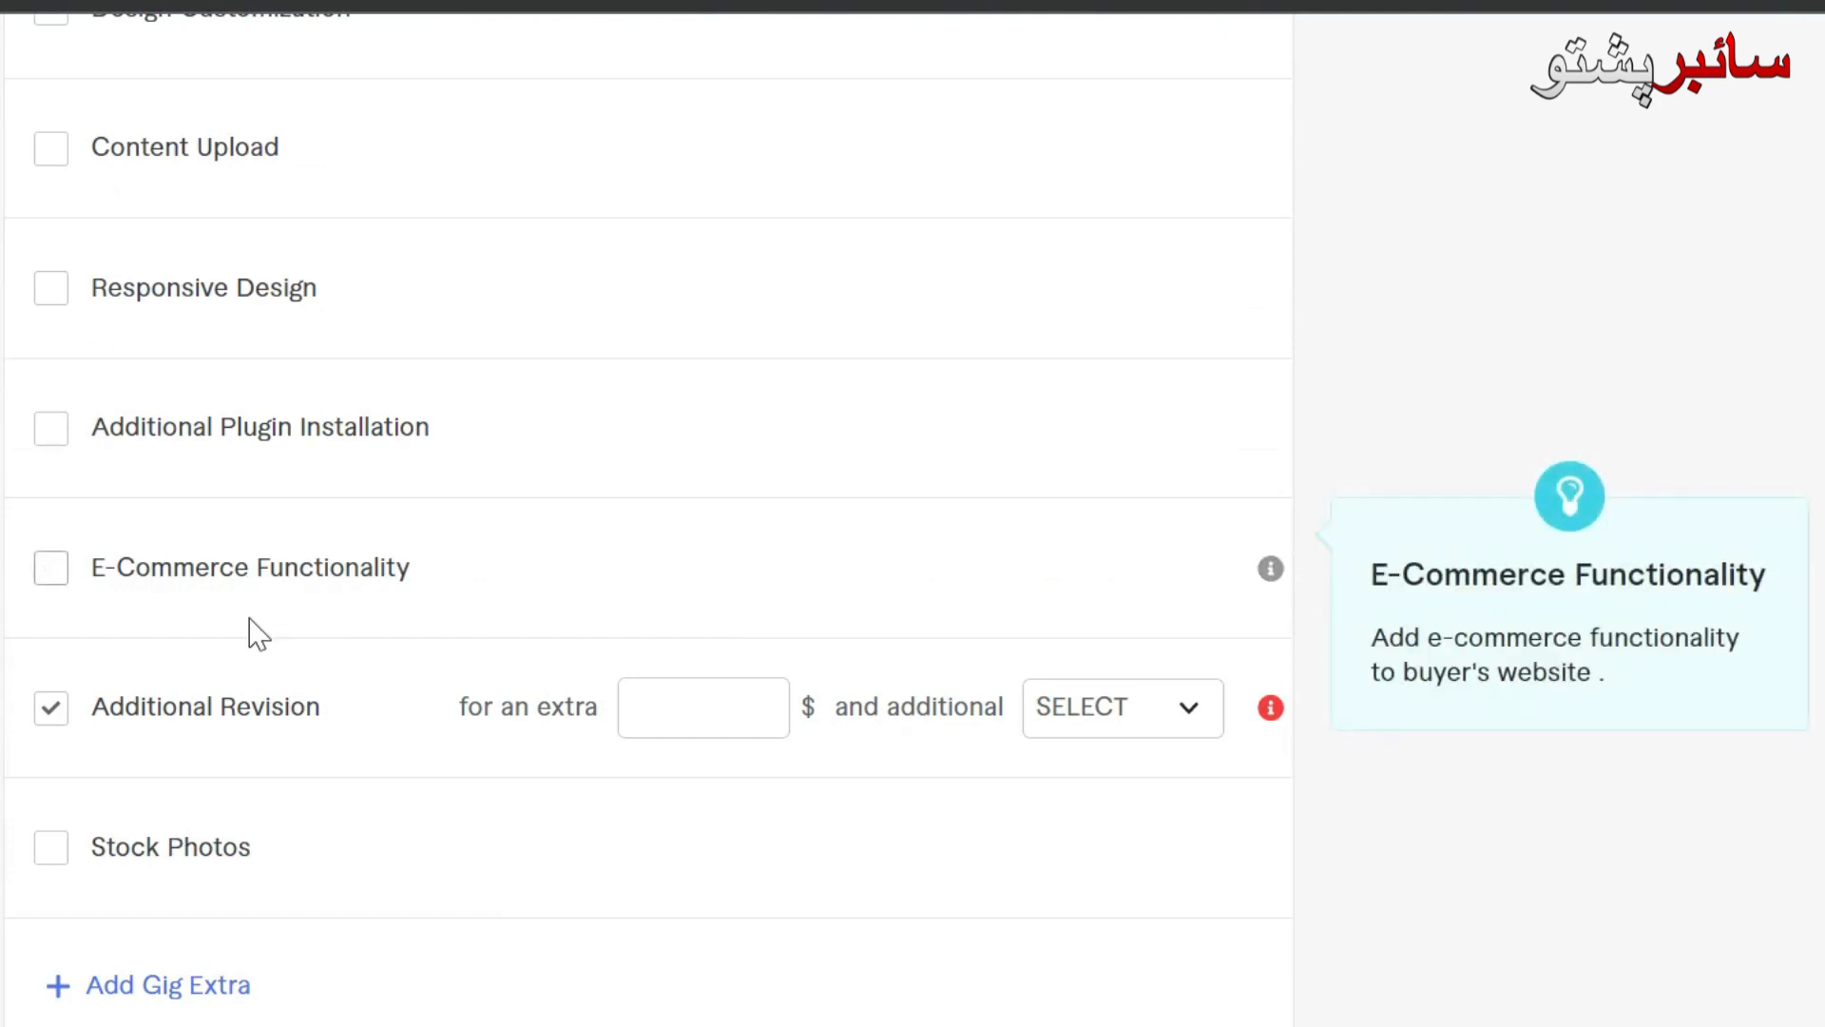
{"action": "left_click", "coordinate": [254, 703]}
{"action": "scroll", "coordinate": [868, 770], "scroll_direction": "down", "scroll_amount": 1}
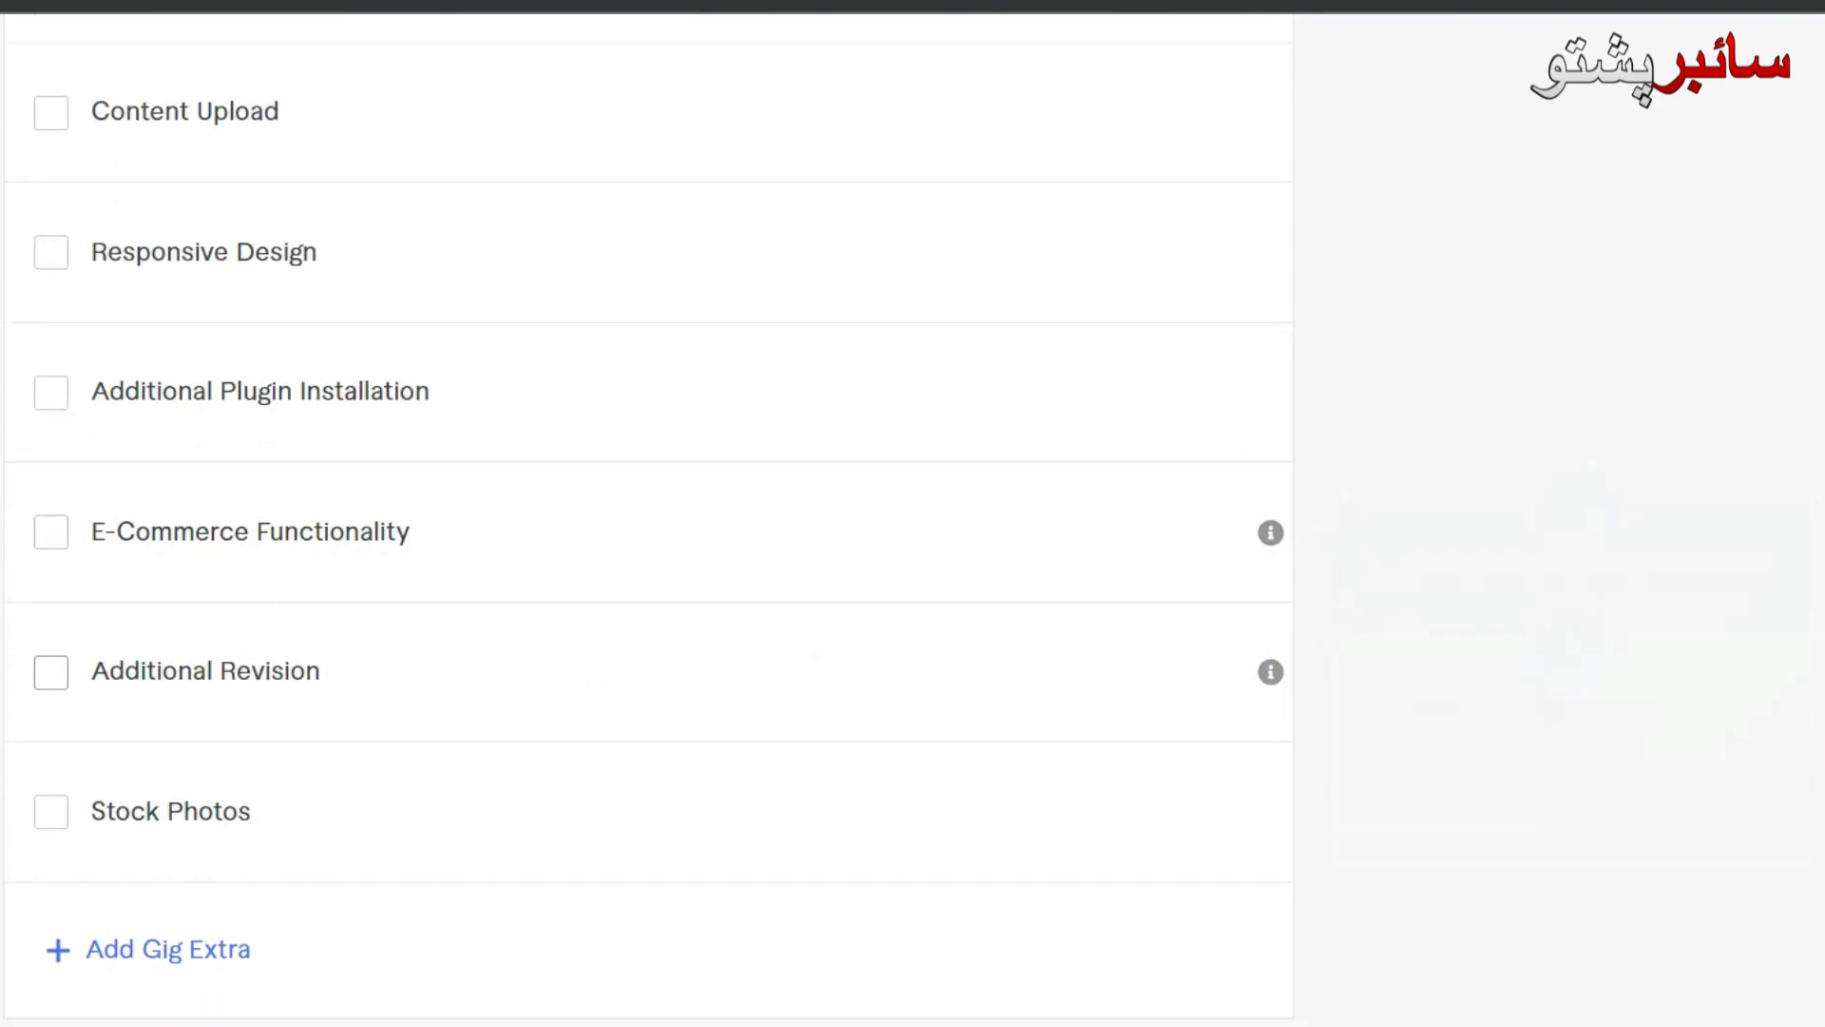
{"action": "scroll", "coordinate": [1214, 232], "scroll_direction": "down", "scroll_amount": 5}
{"action": "left_click", "coordinate": [1214, 232]}
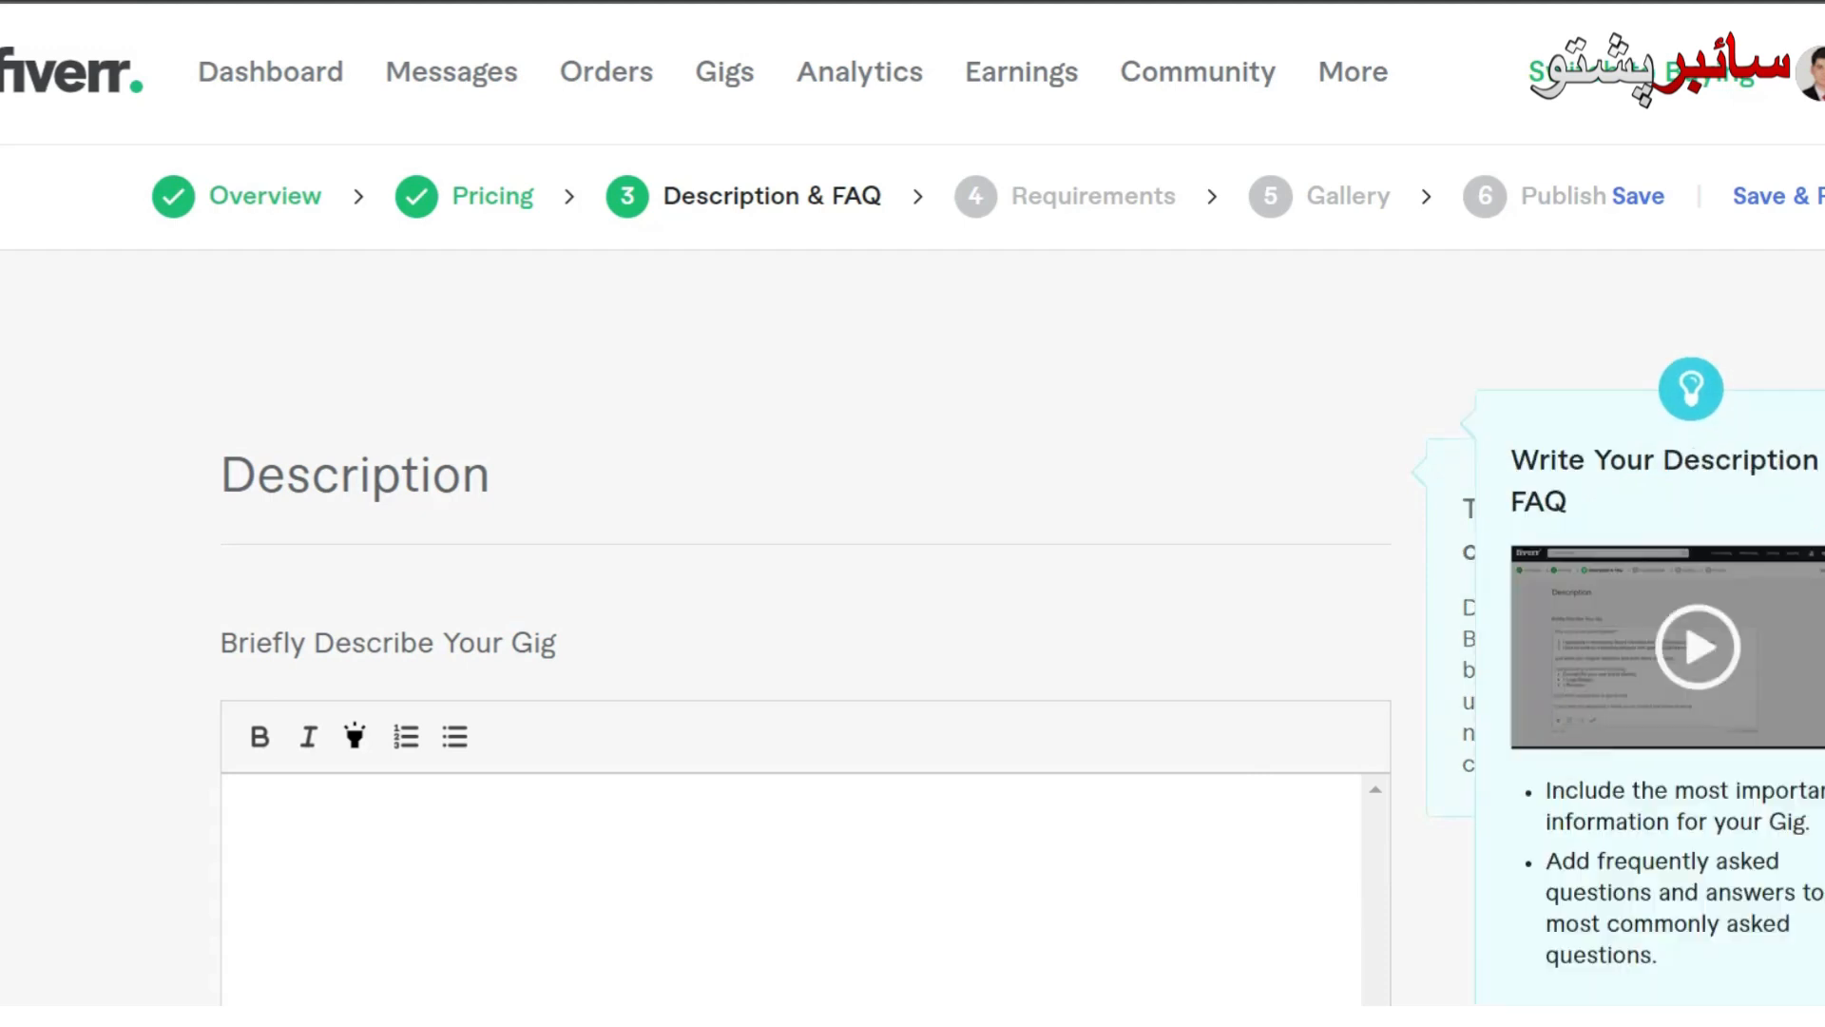
Step: Enter "I will design beautiful wordpress site for your bisines" as the gig description
{"action": "scroll", "coordinate": [805, 389], "scroll_direction": "down", "scroll_amount": 5}
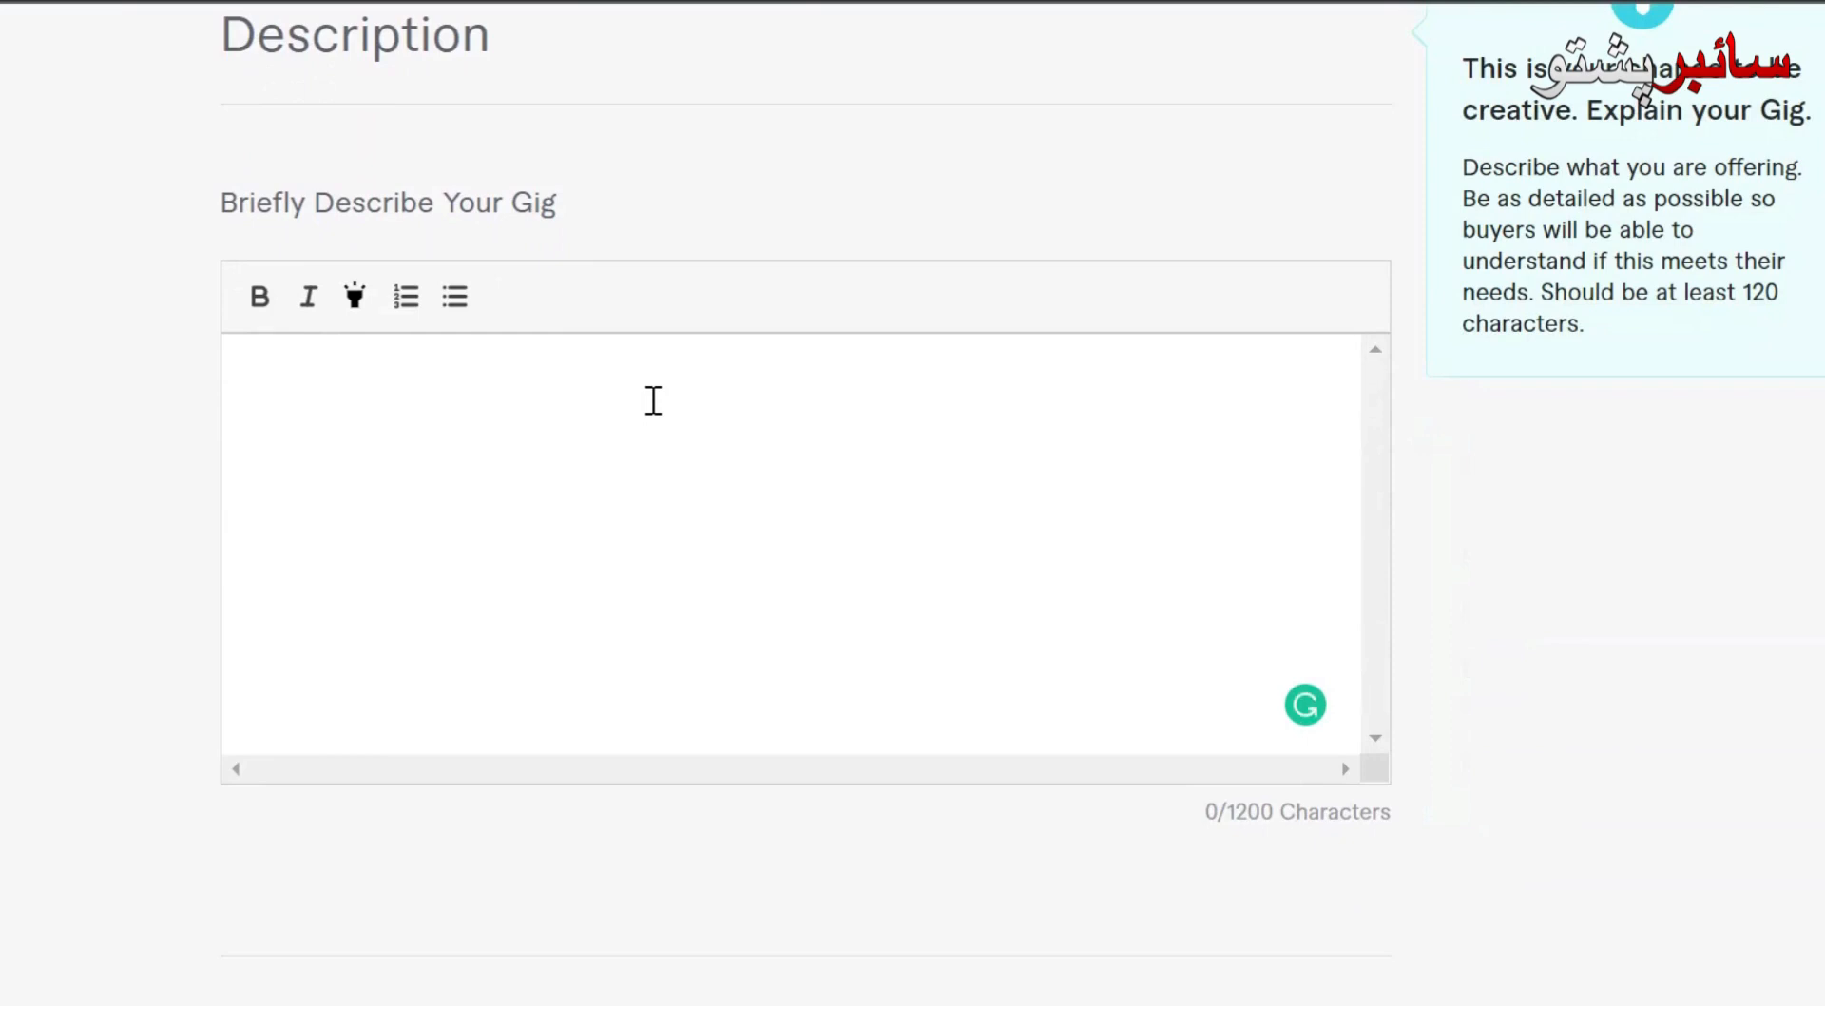
{"action": "type", "text": "Thi"}
{"action": "key", "text": "BackSpace"}
{"action": "key", "text": "BackSpace"}
{"action": "type", "text": "I will design"}
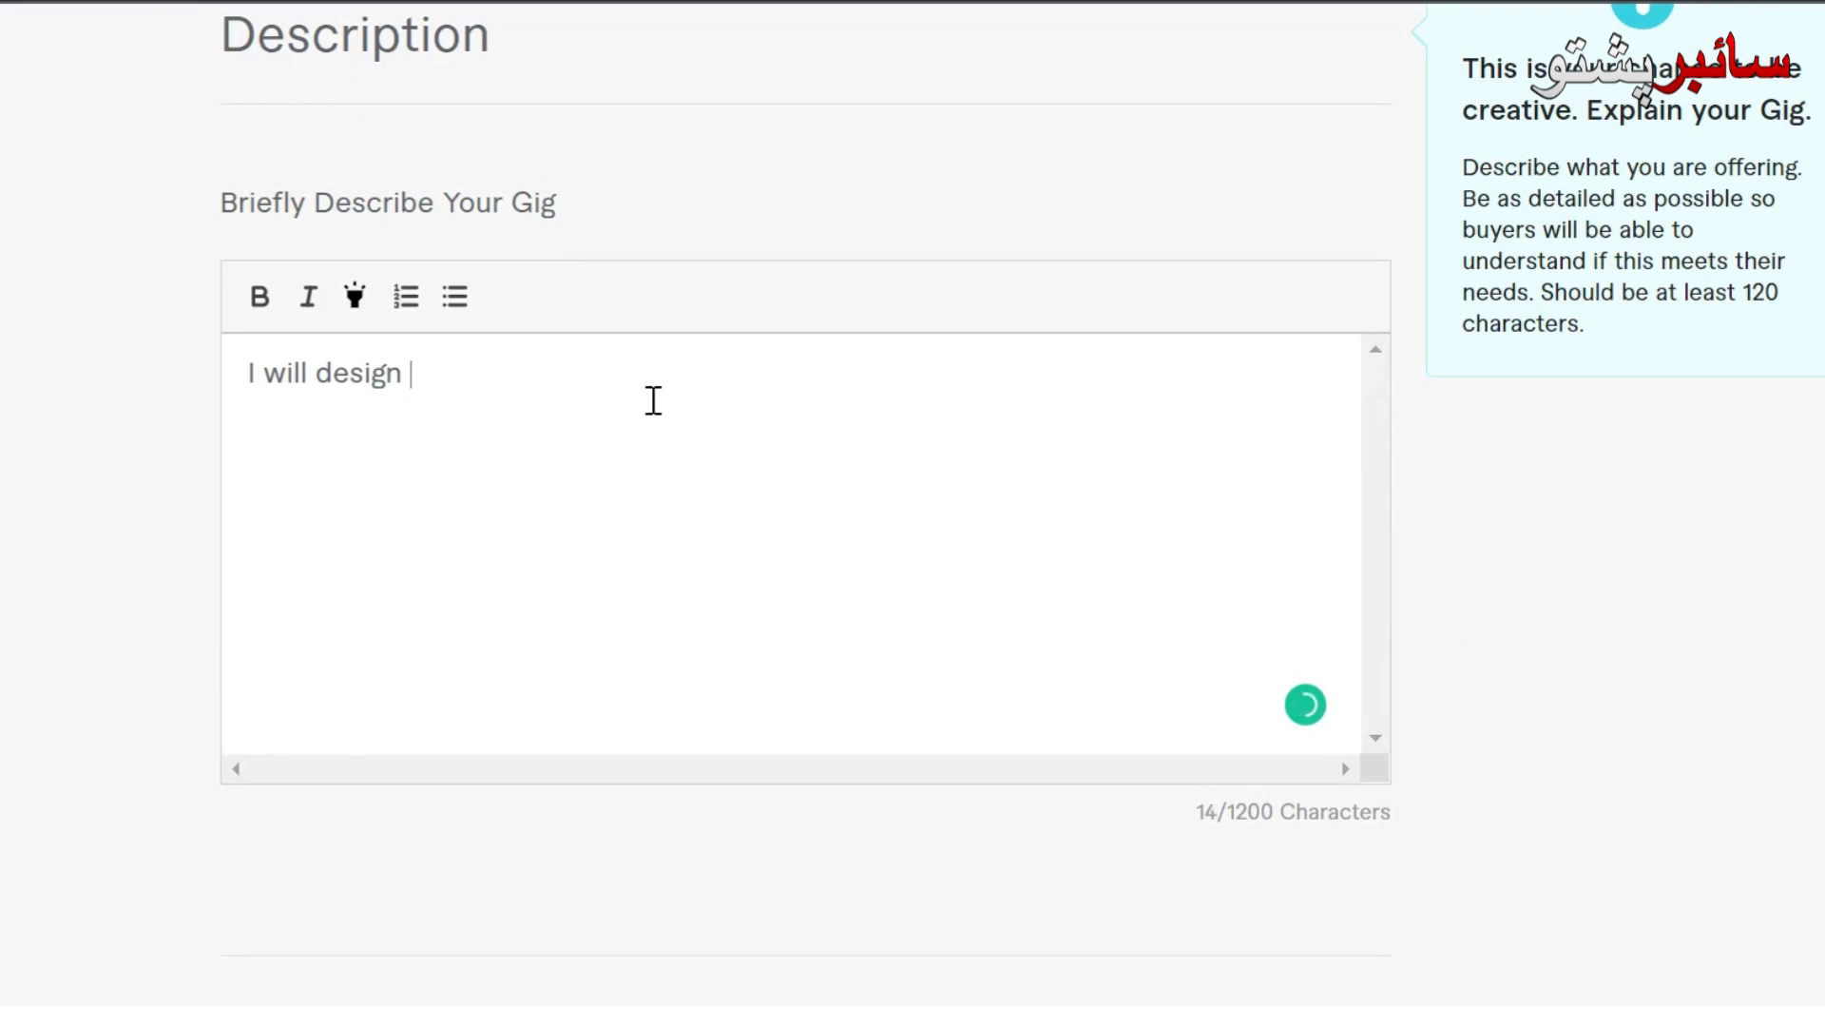
{"action": "type", "text": " beaut"}
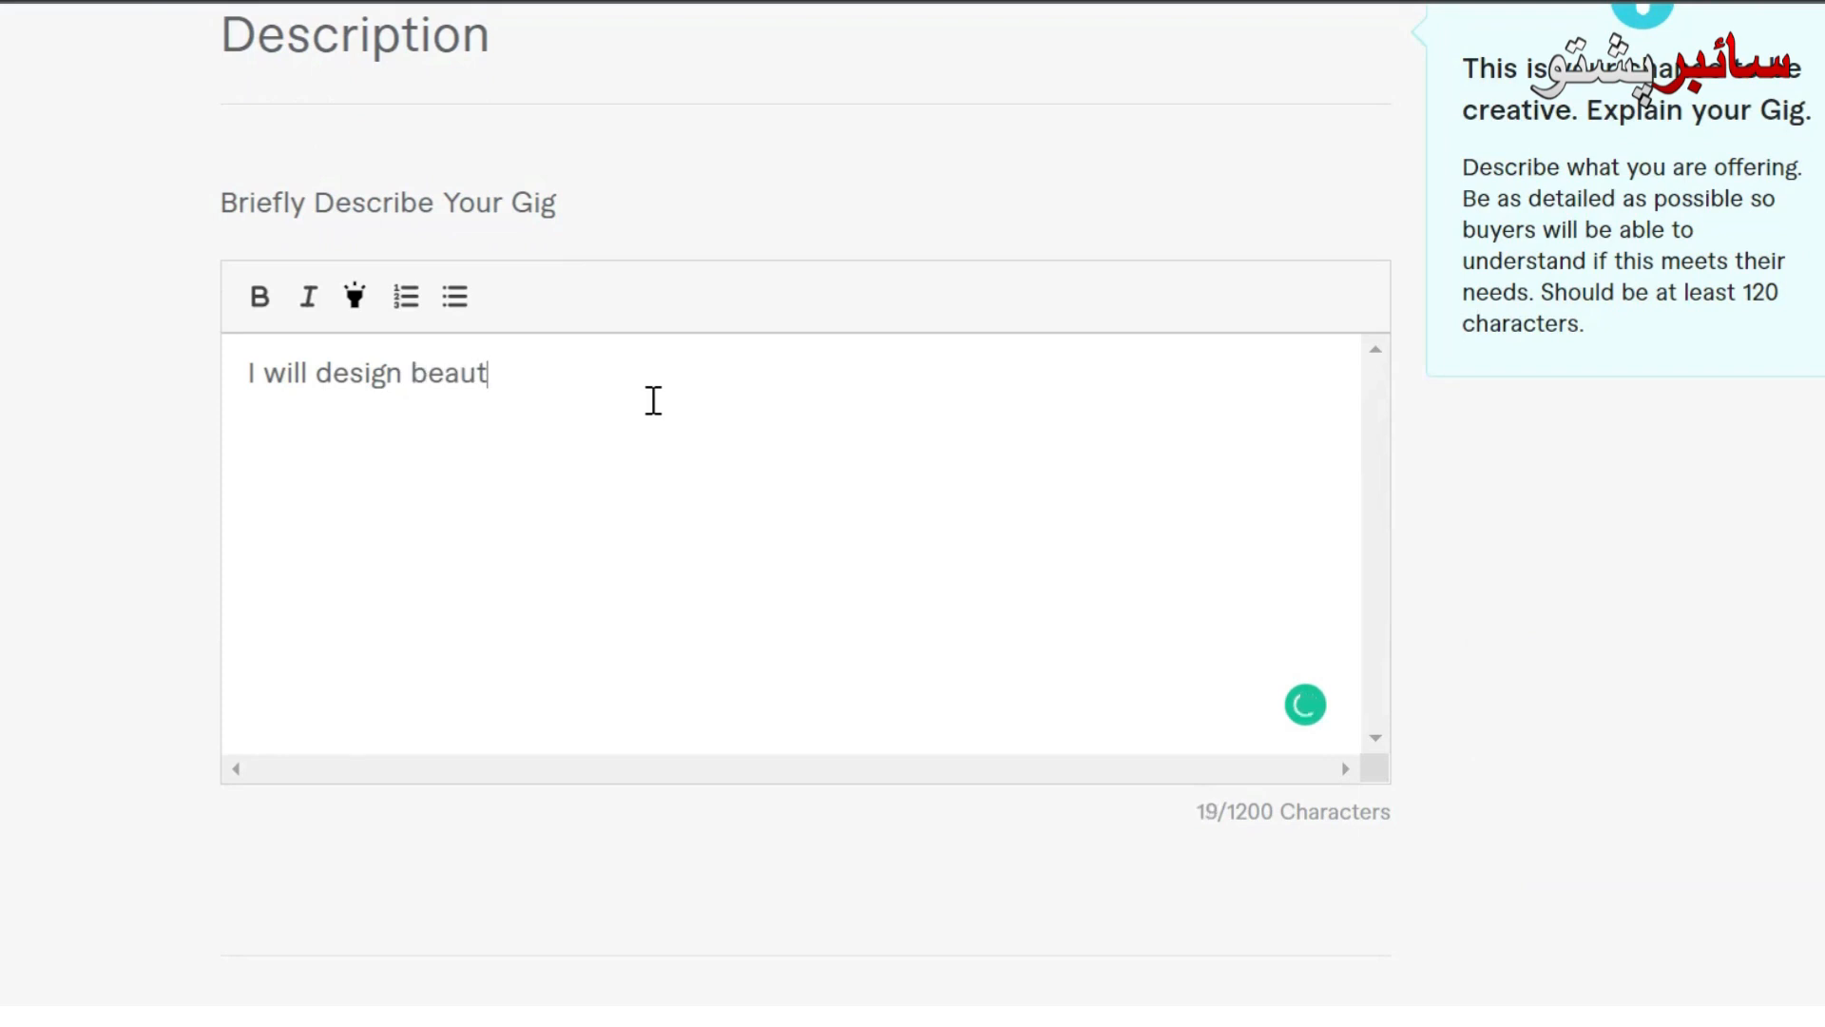
{"action": "type", "text": "iful wo"}
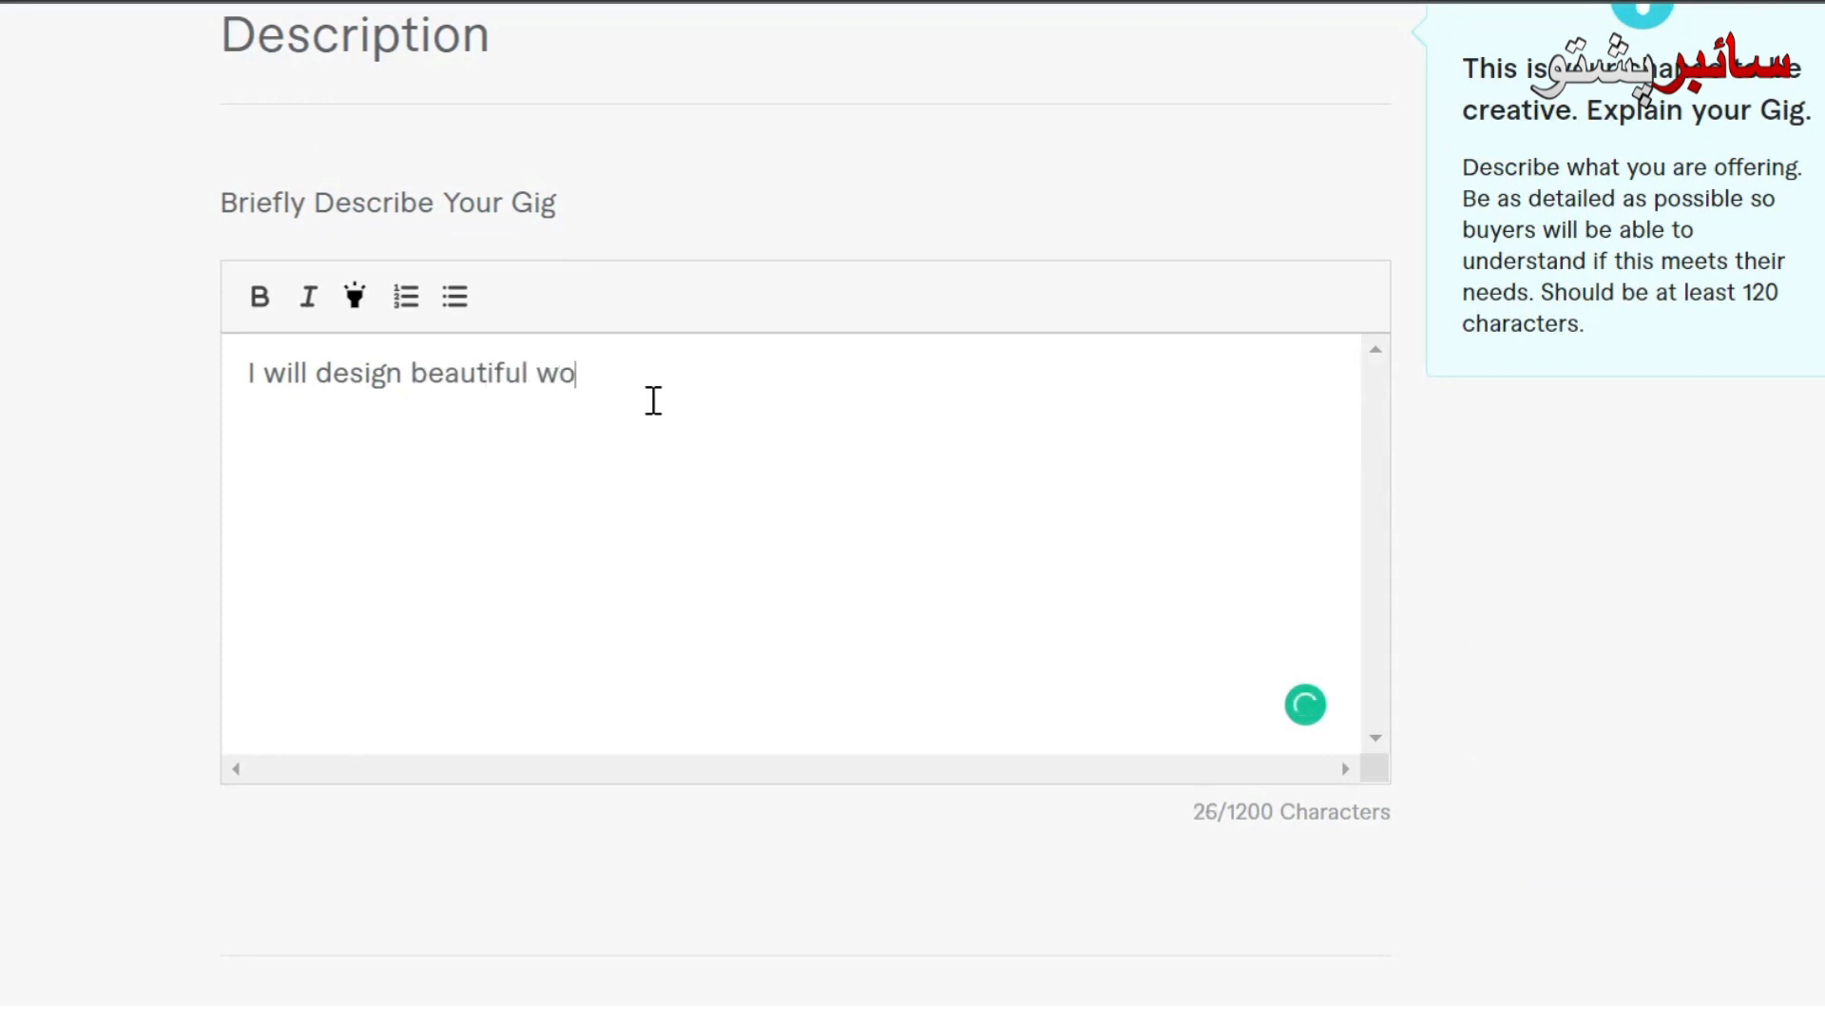
{"action": "type", "text": "rdpress s"}
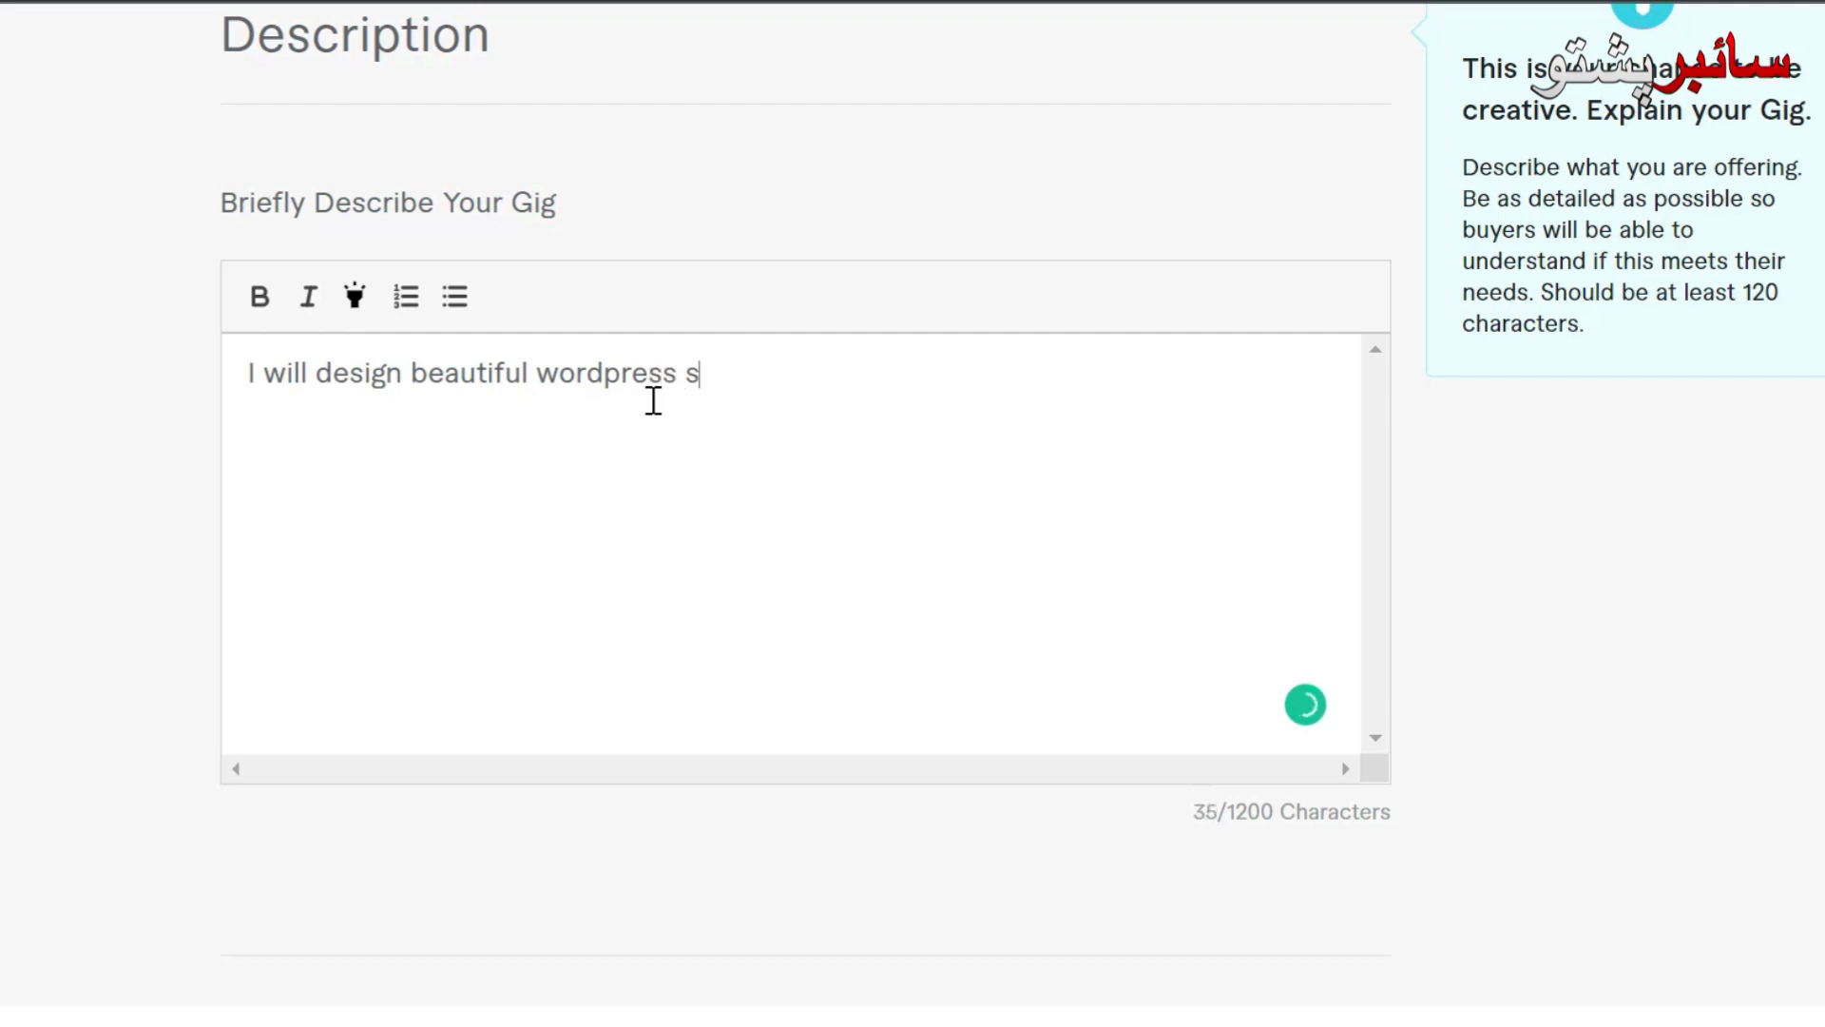
{"action": "type", "text": "ite for your bisines"}
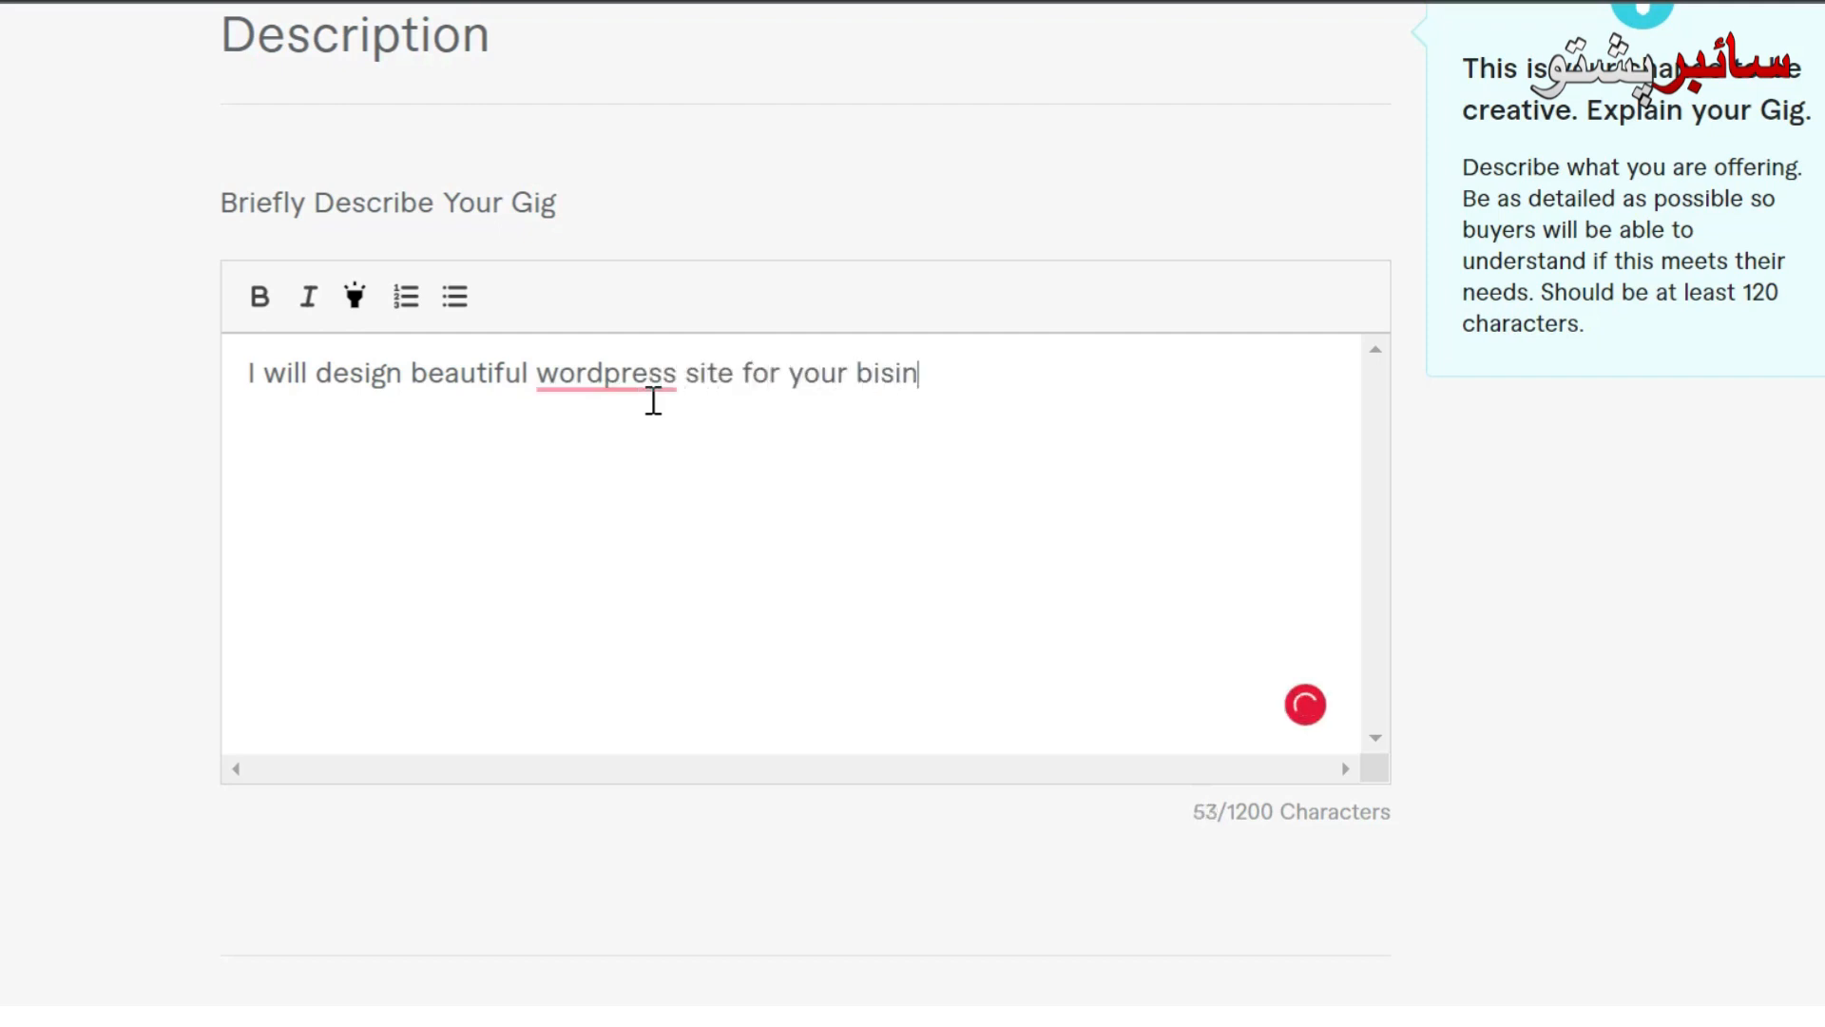
Step: Apply the suggested spelling corrections "WordPress" and "business" in the gig description
{"action": "mouse_move", "coordinate": [646, 375]}
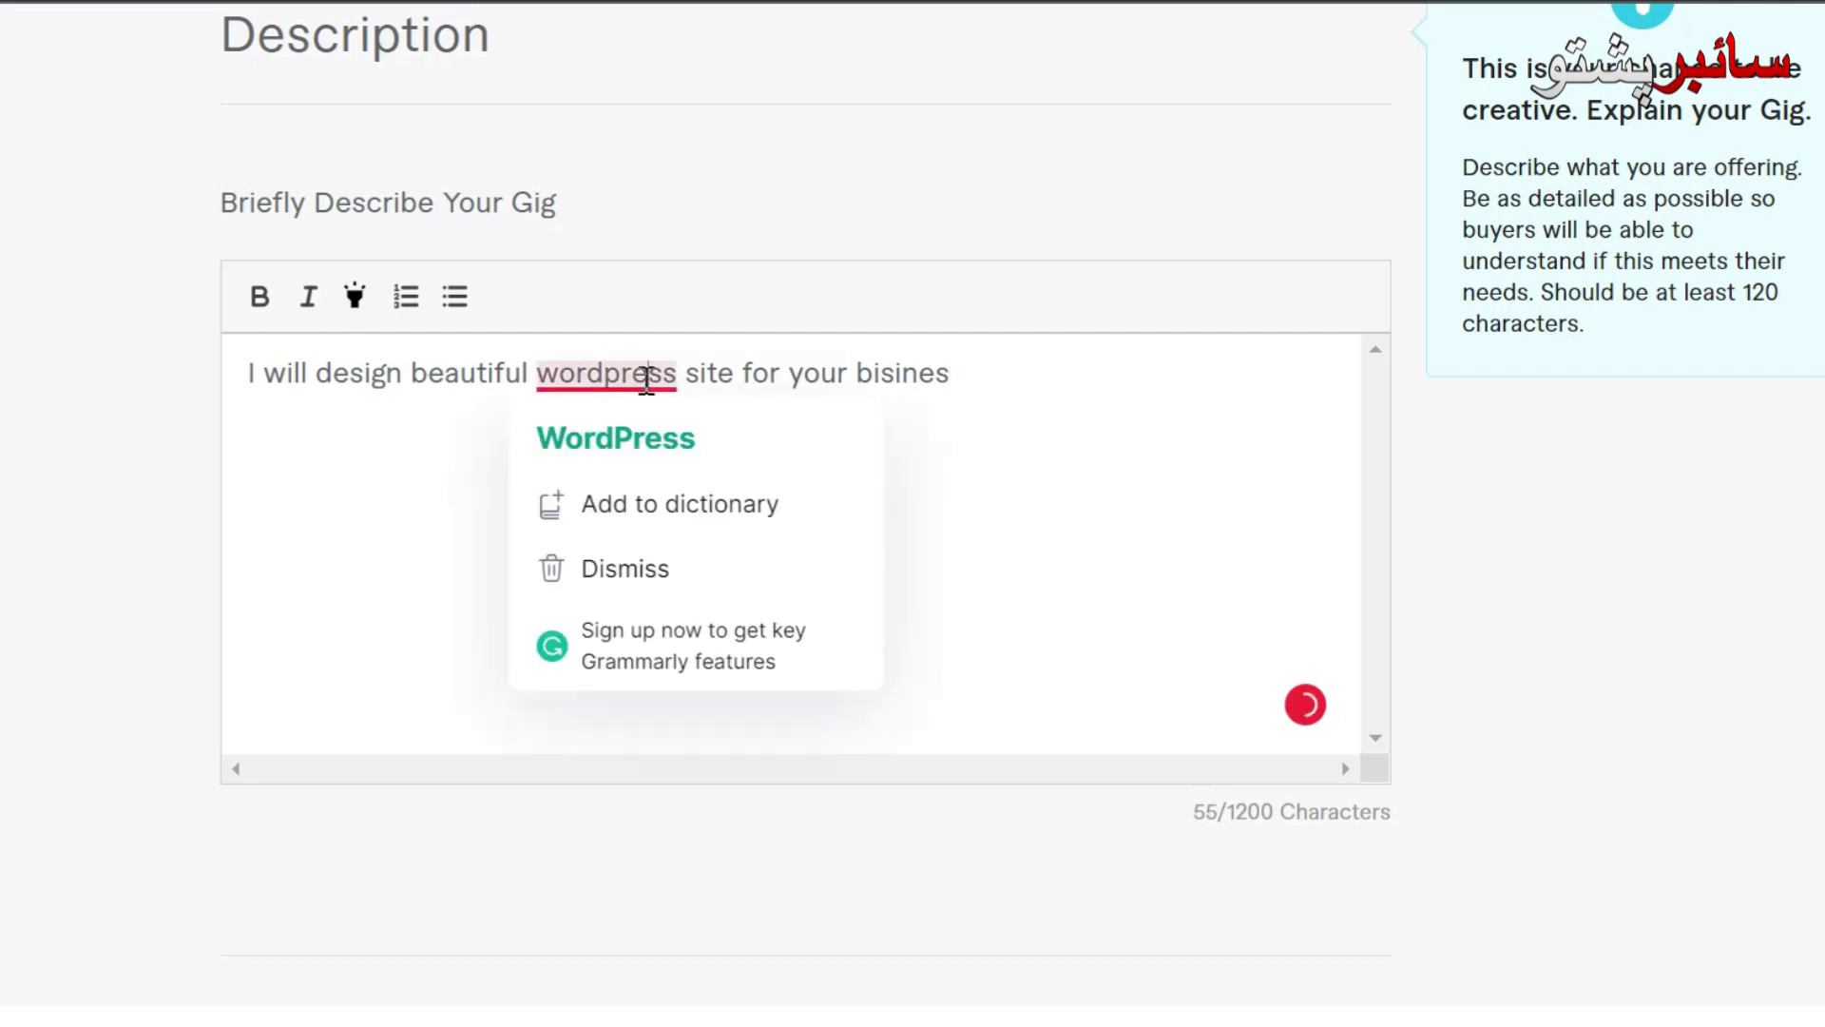
{"action": "left_click", "coordinate": [665, 433]}
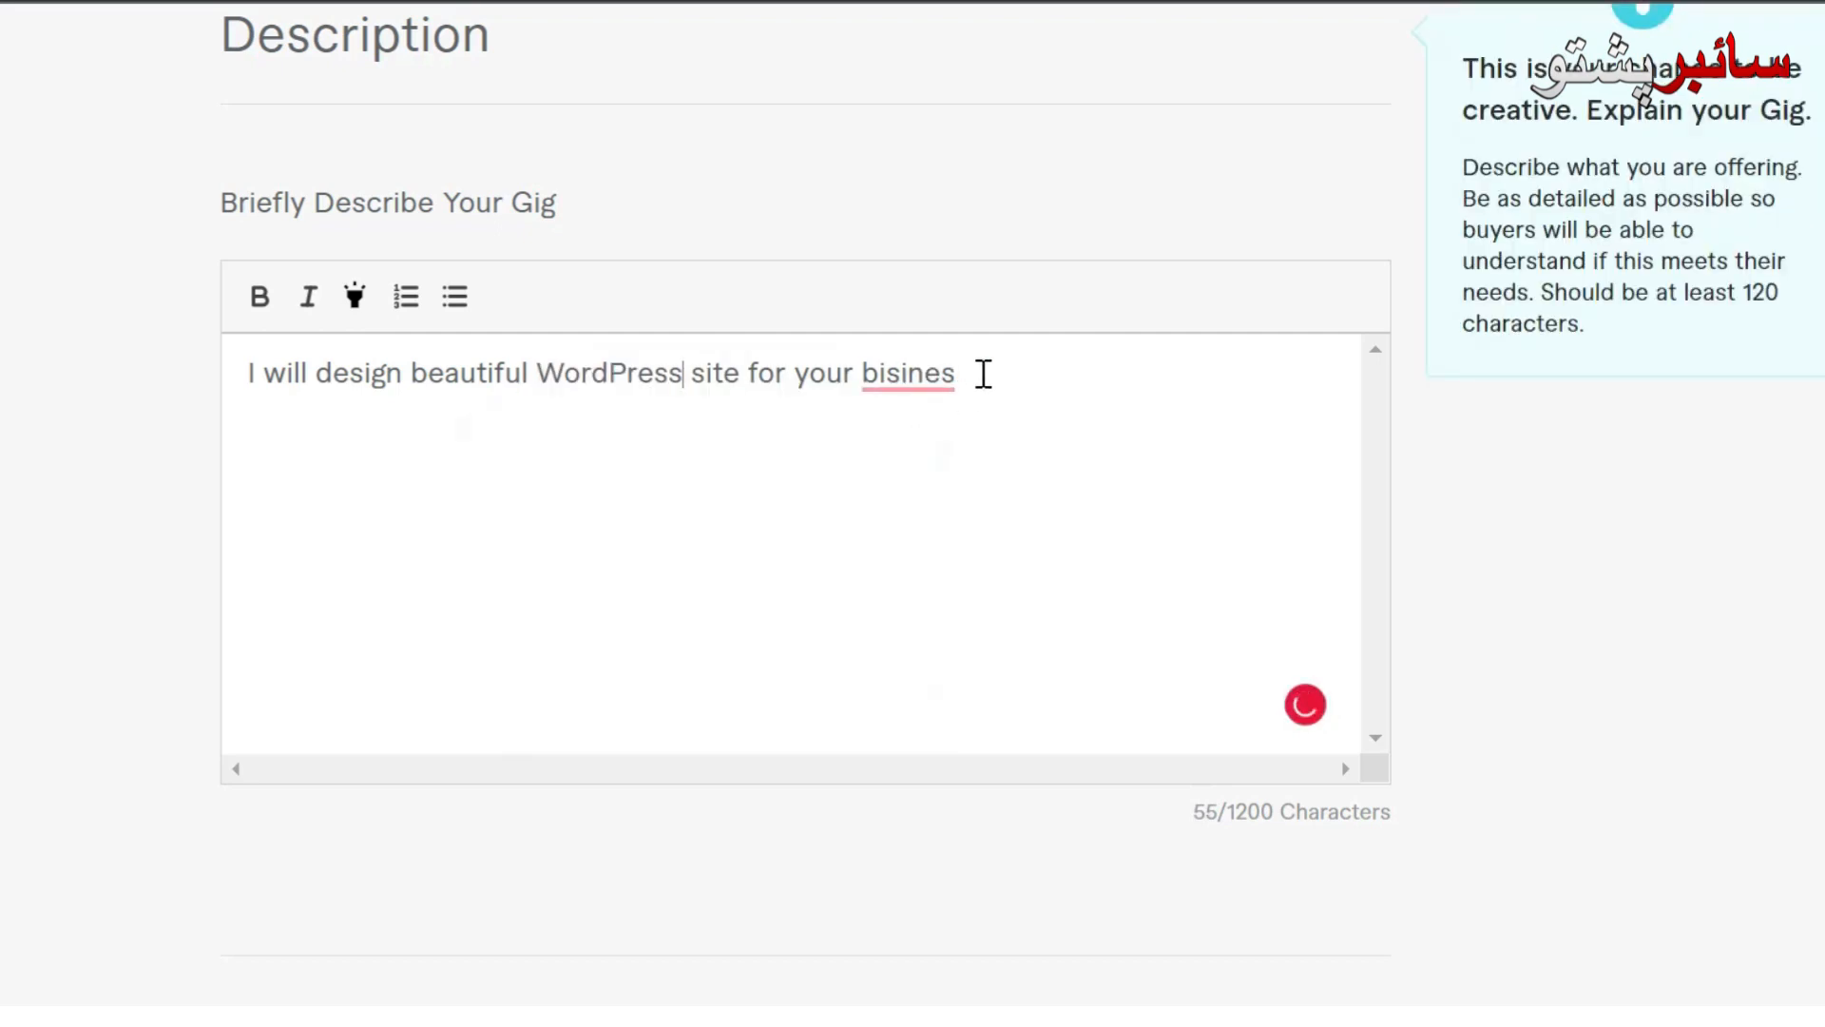
{"action": "mouse_move", "coordinate": [929, 372]}
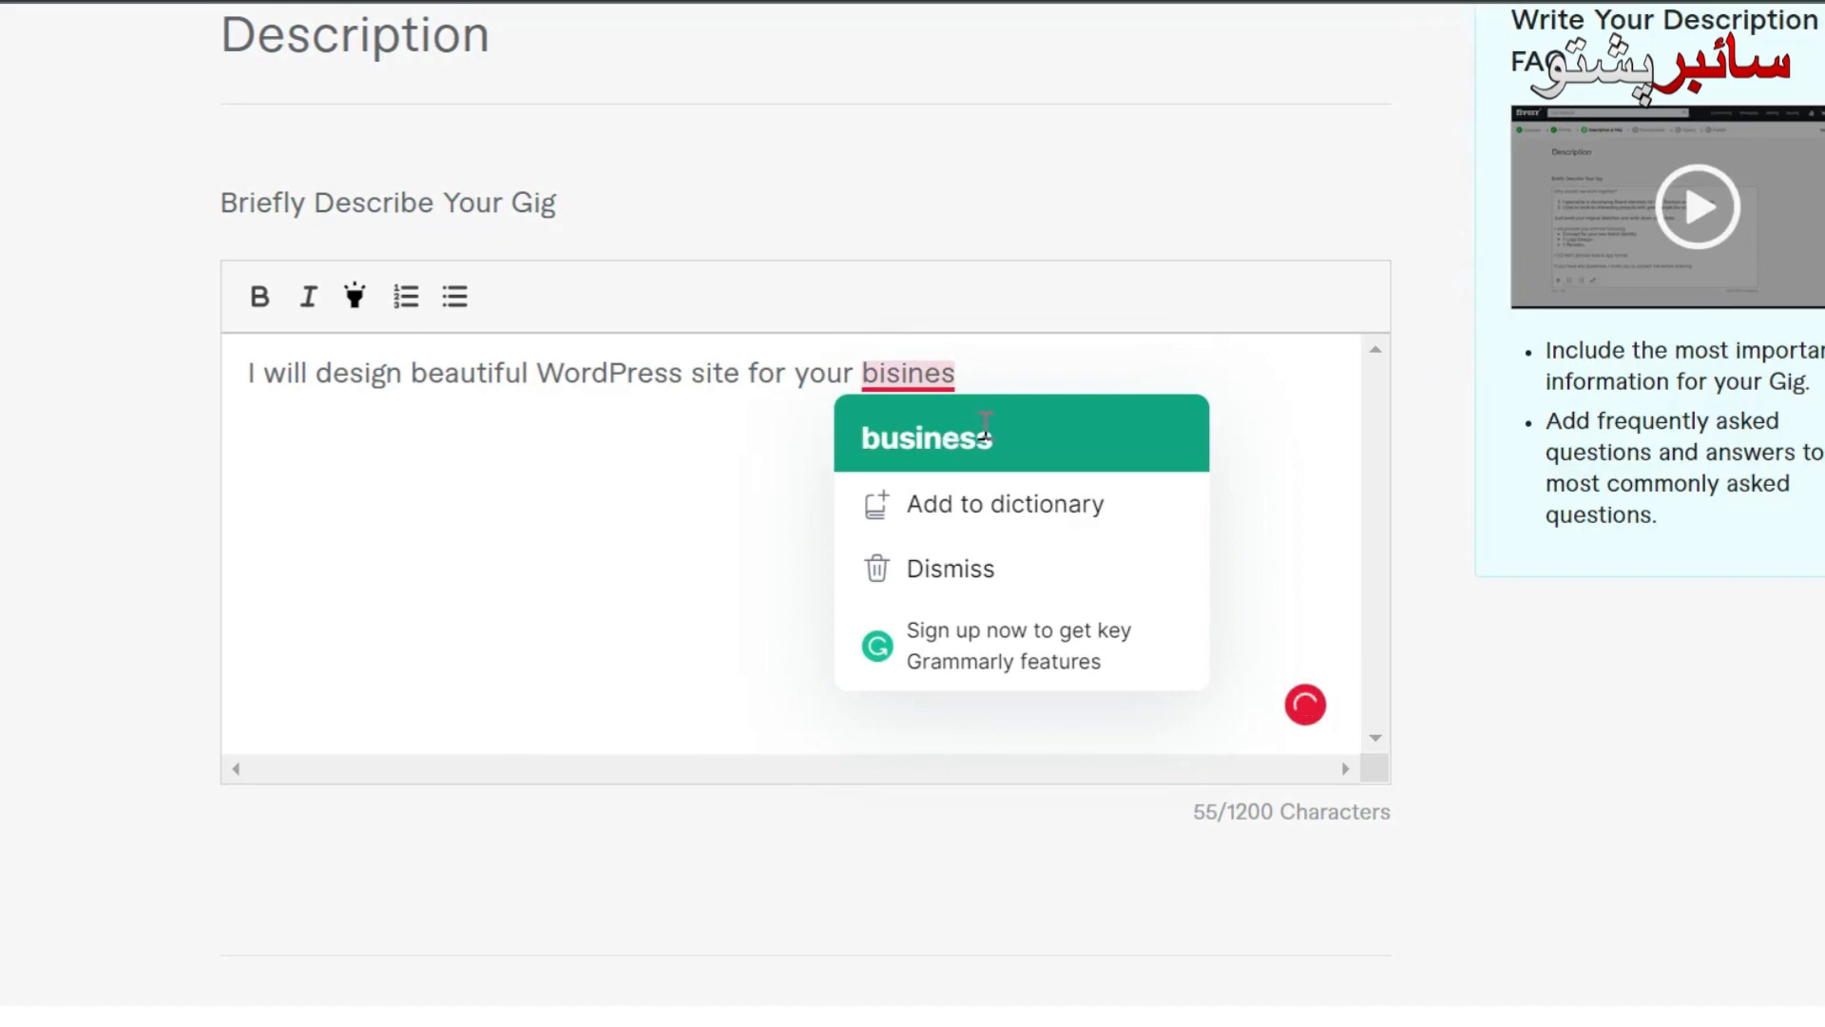
{"action": "left_click", "coordinate": [955, 437]}
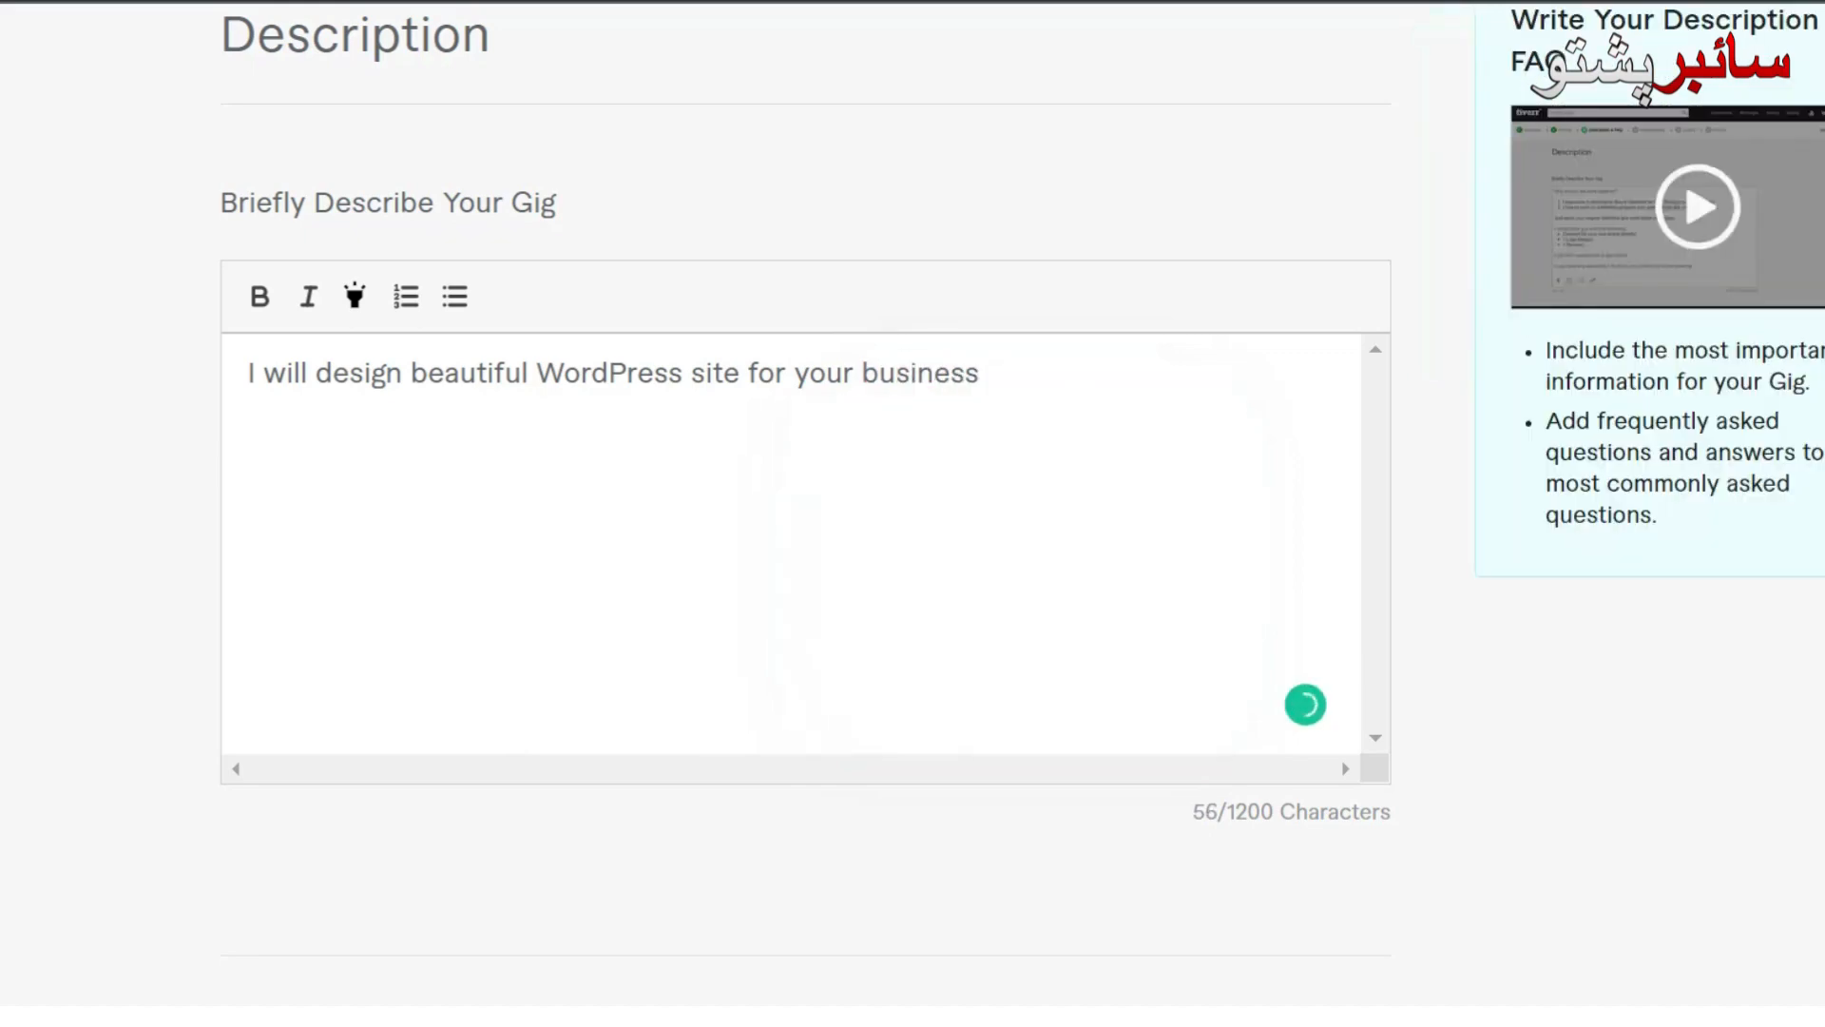
Step: Try to save the description stage and continue without adding any FAQ
{"action": "scroll", "coordinate": [806, 513], "scroll_direction": "down", "scroll_amount": 15}
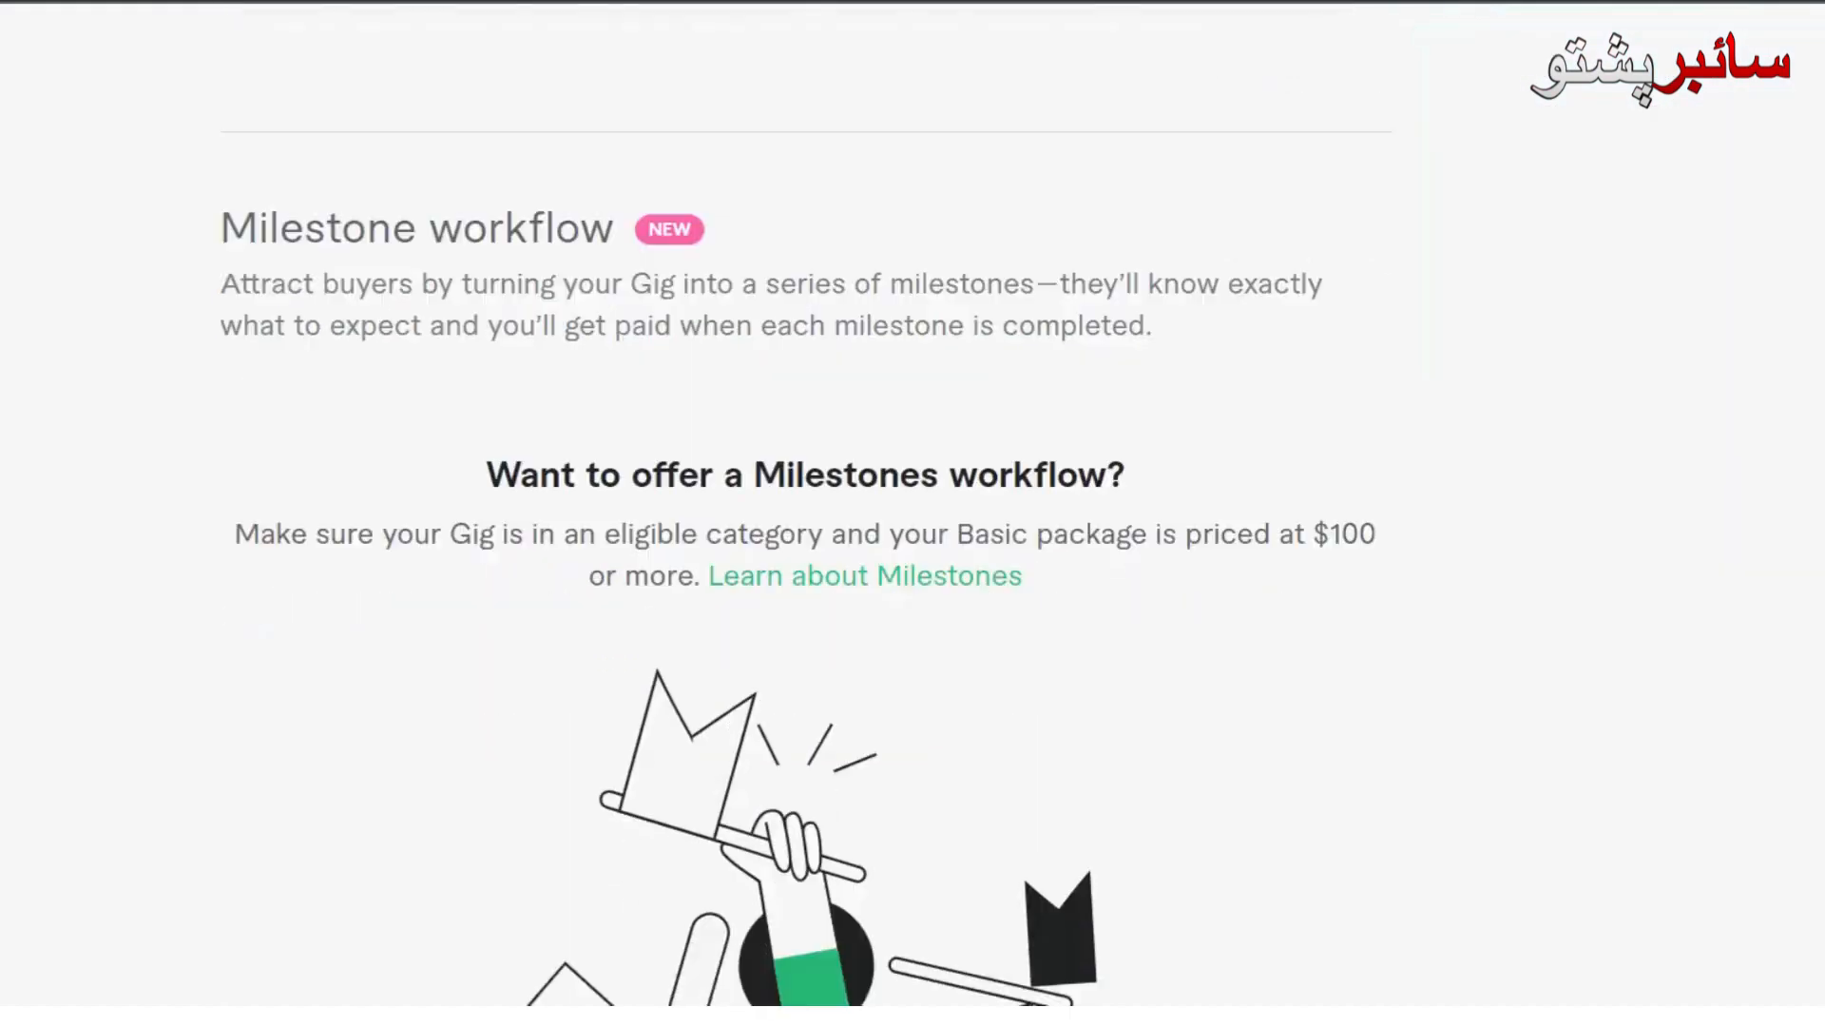
{"action": "scroll", "coordinate": [957, 526], "scroll_direction": "down", "scroll_amount": 5}
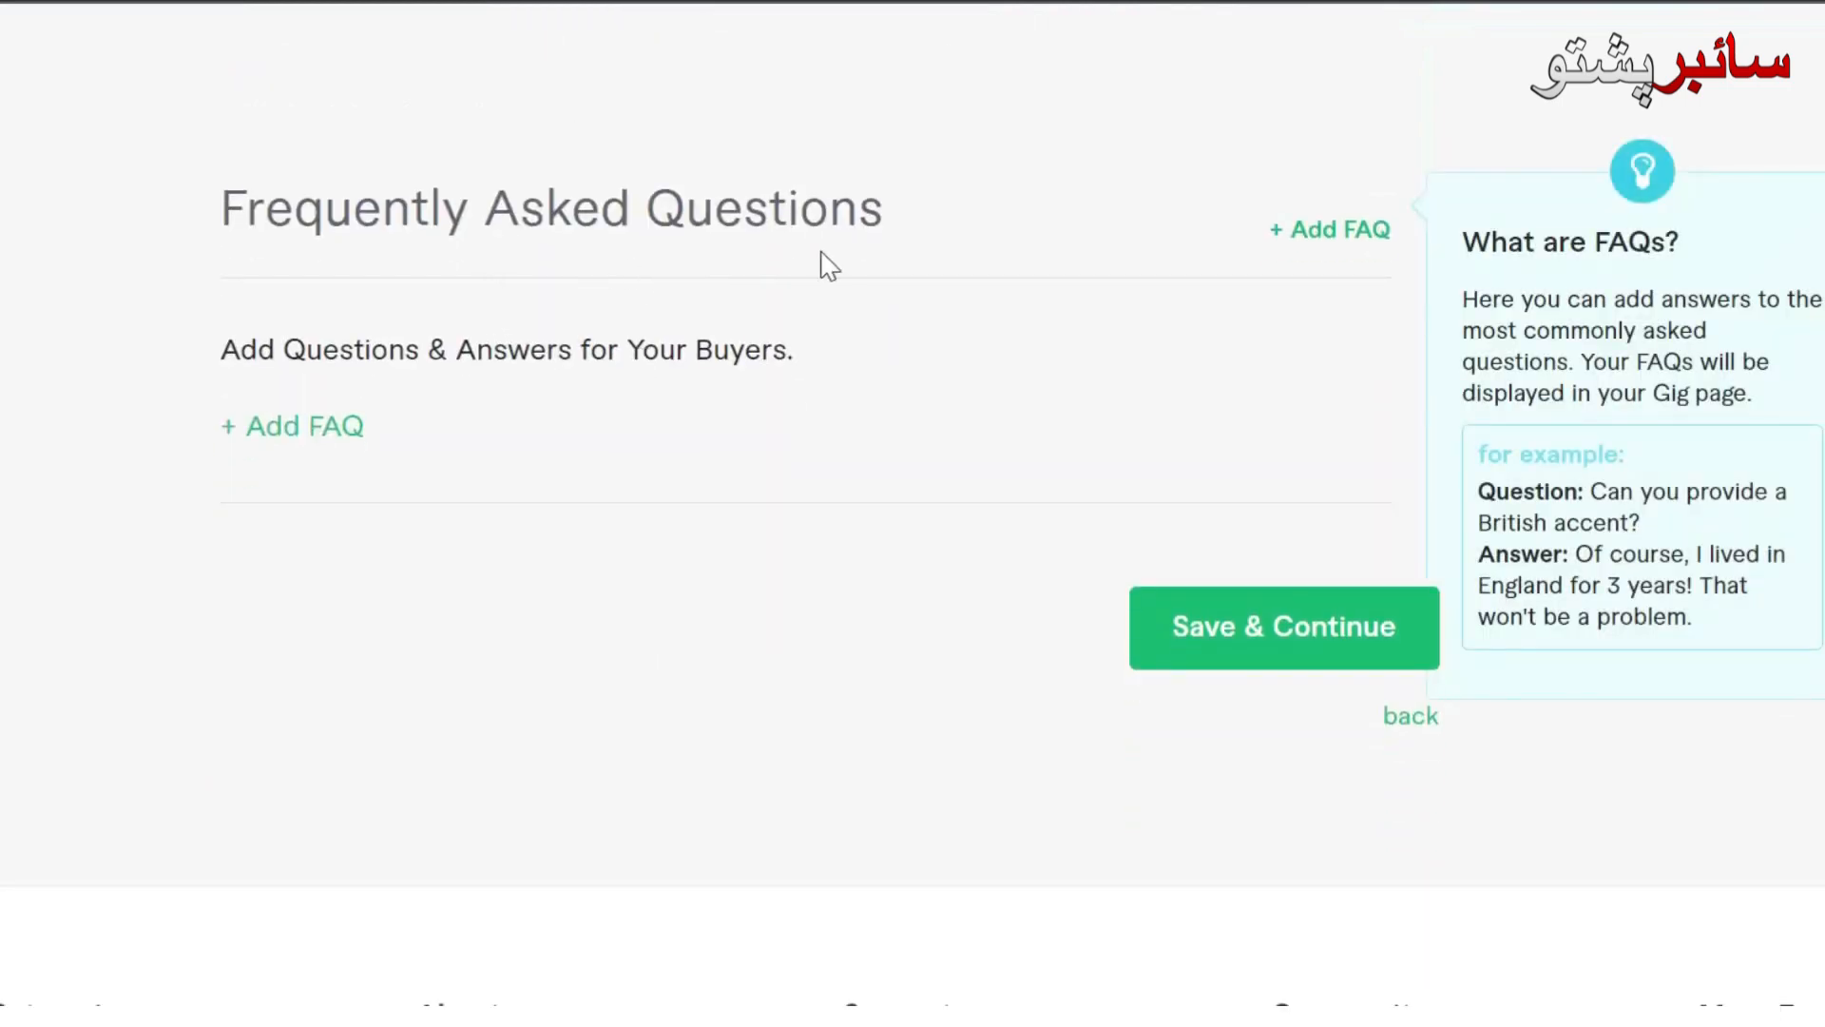
{"action": "left_click", "coordinate": [1251, 639]}
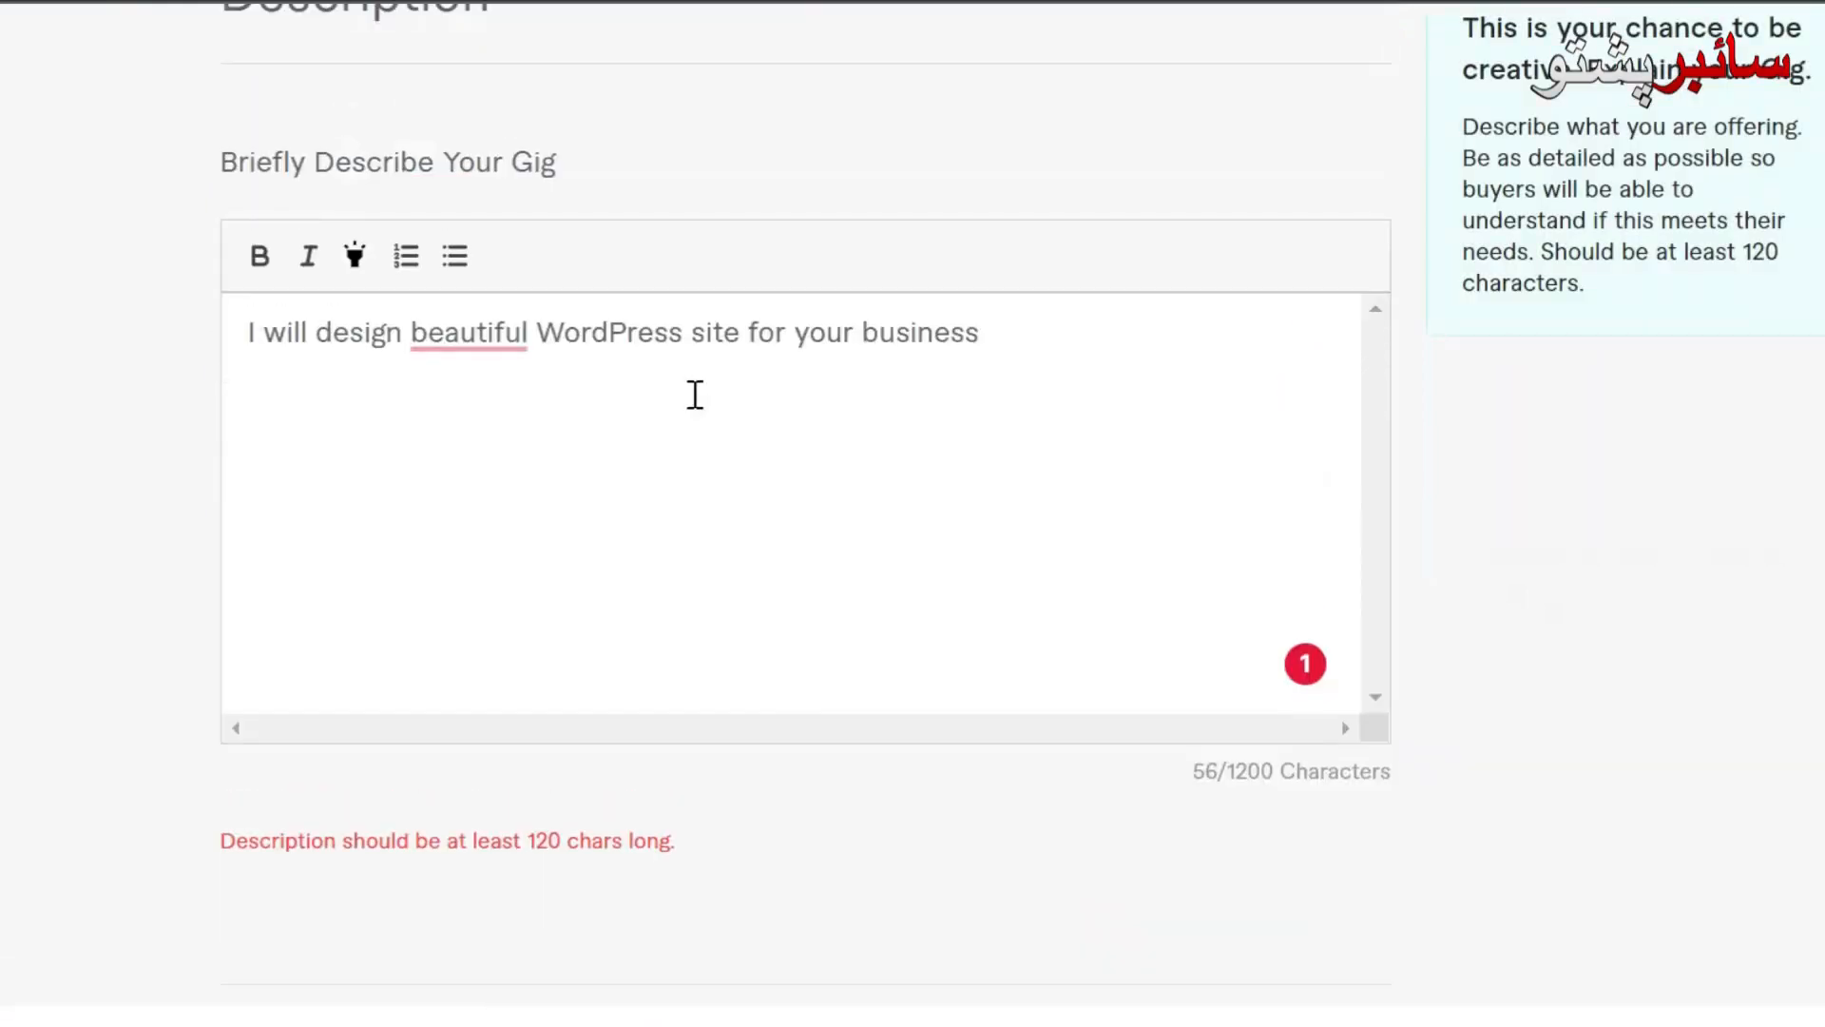
Step: Apply the suggested article correction "a beautiful" in the description and end the sentence with a period
{"action": "mouse_move", "coordinate": [492, 336]}
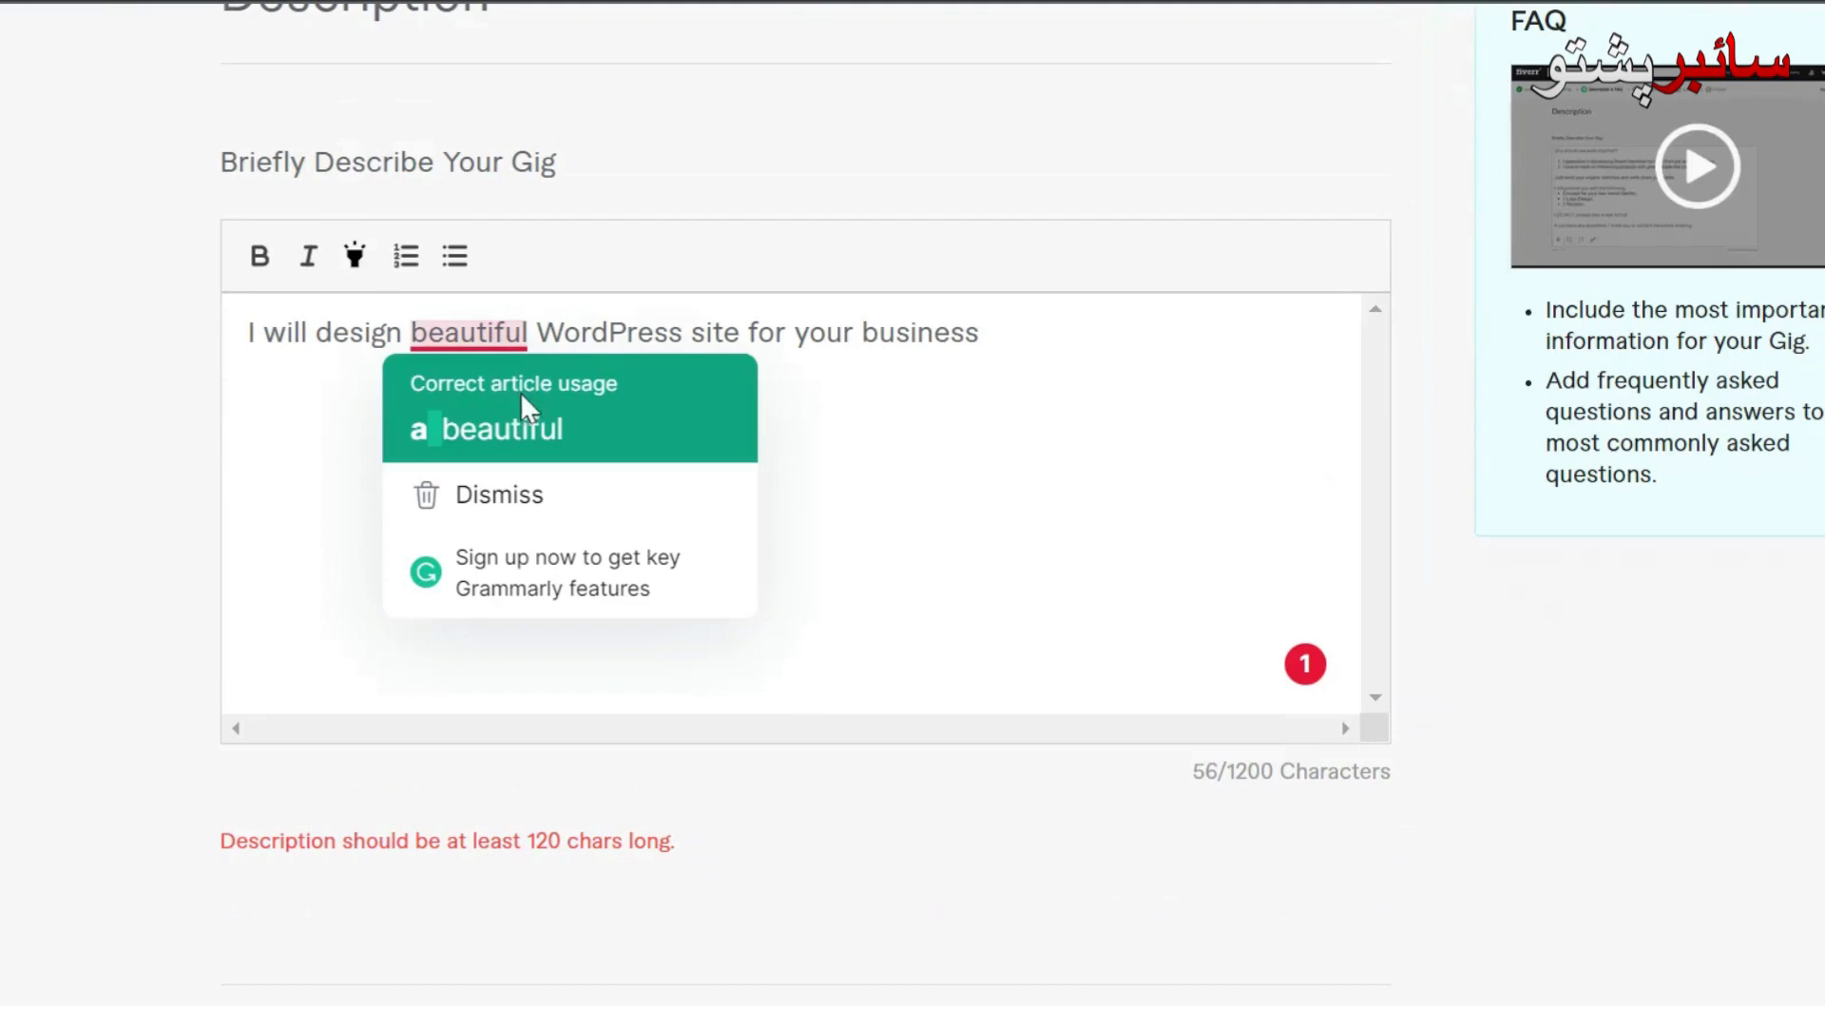
{"action": "left_click", "coordinate": [524, 409]}
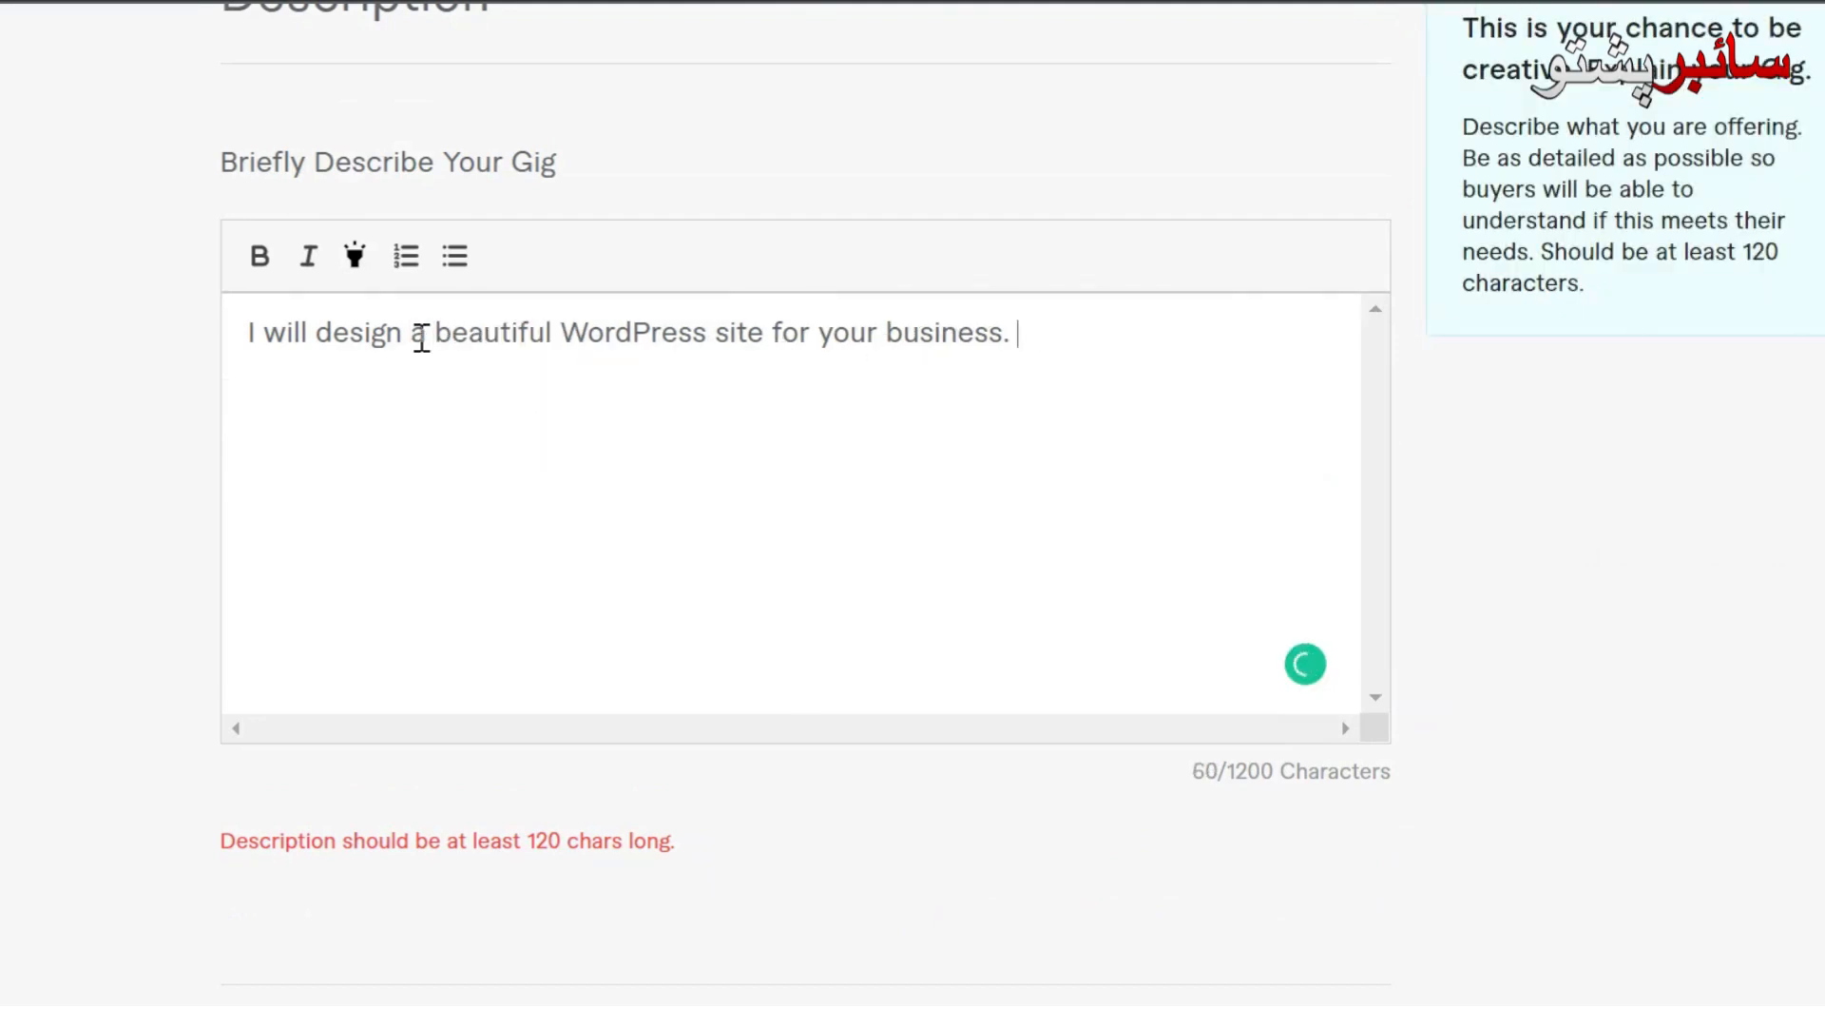
{"action": "left_click_drag", "start_coordinate": [1030, 332], "coordinate": [211, 348]}
{"action": "type", "text": "c"}
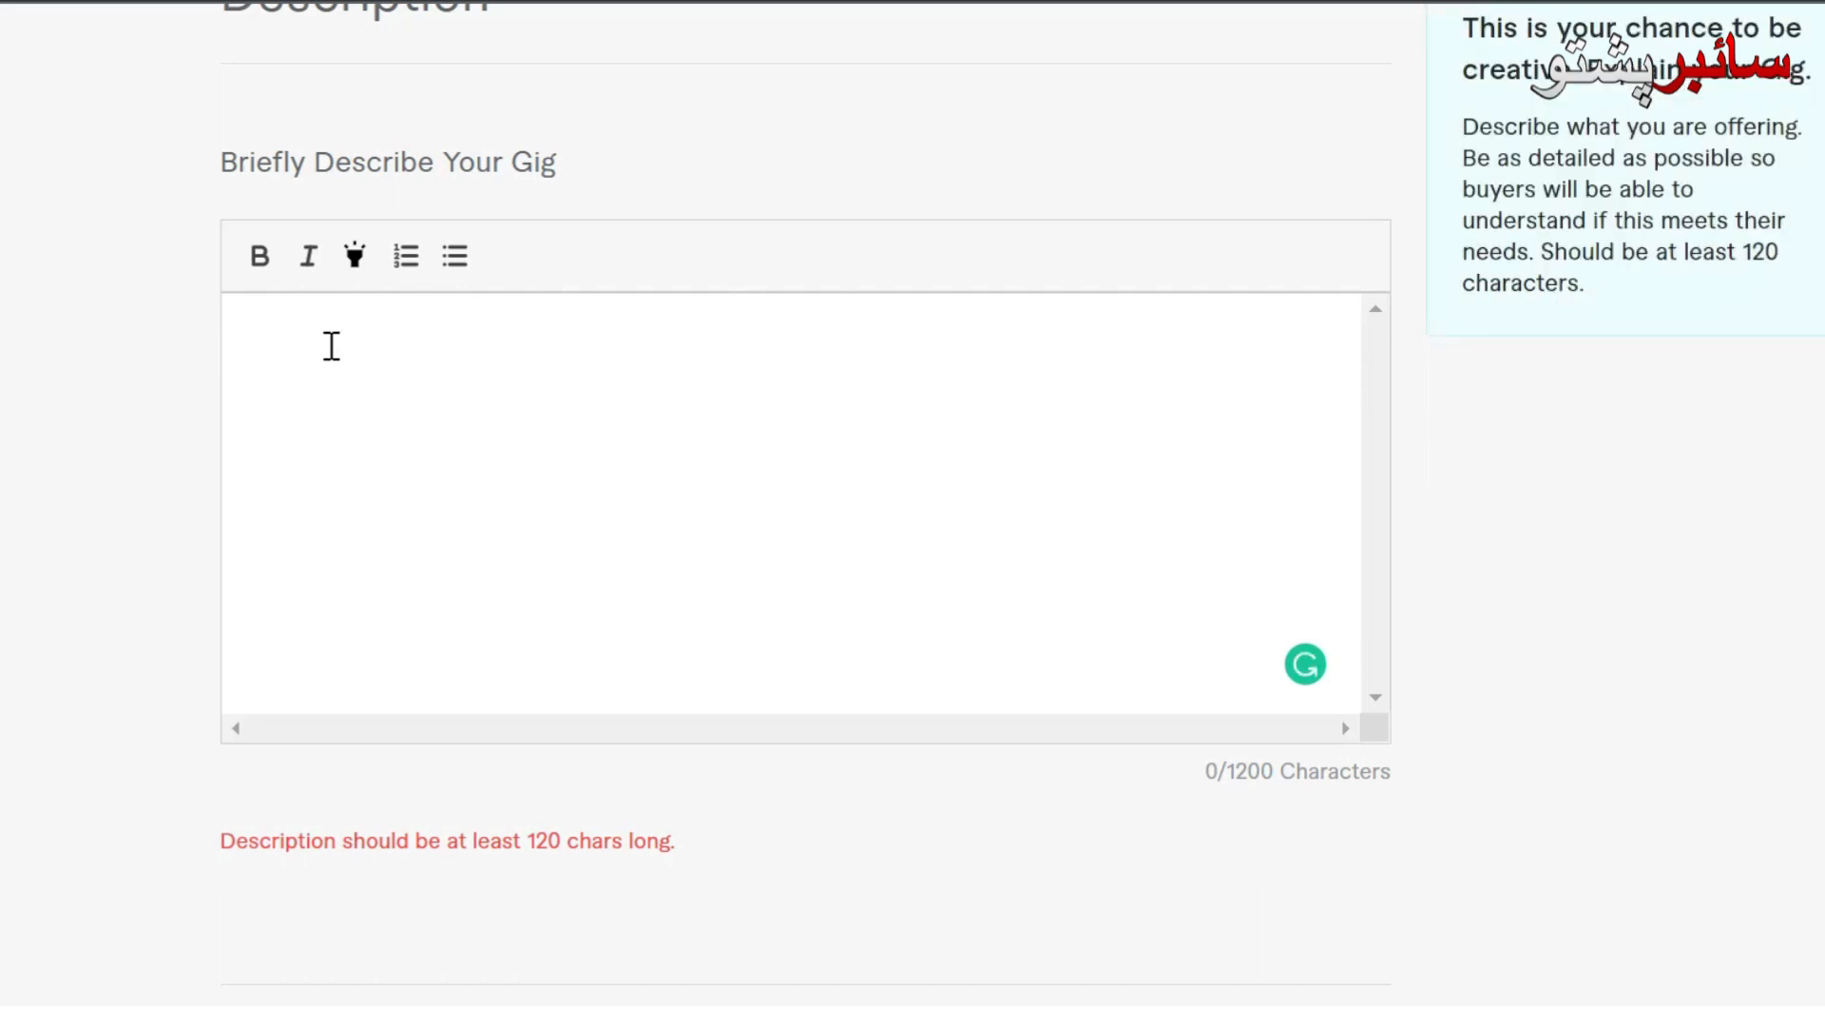
{"action": "key", "text": "ctrl+z"}
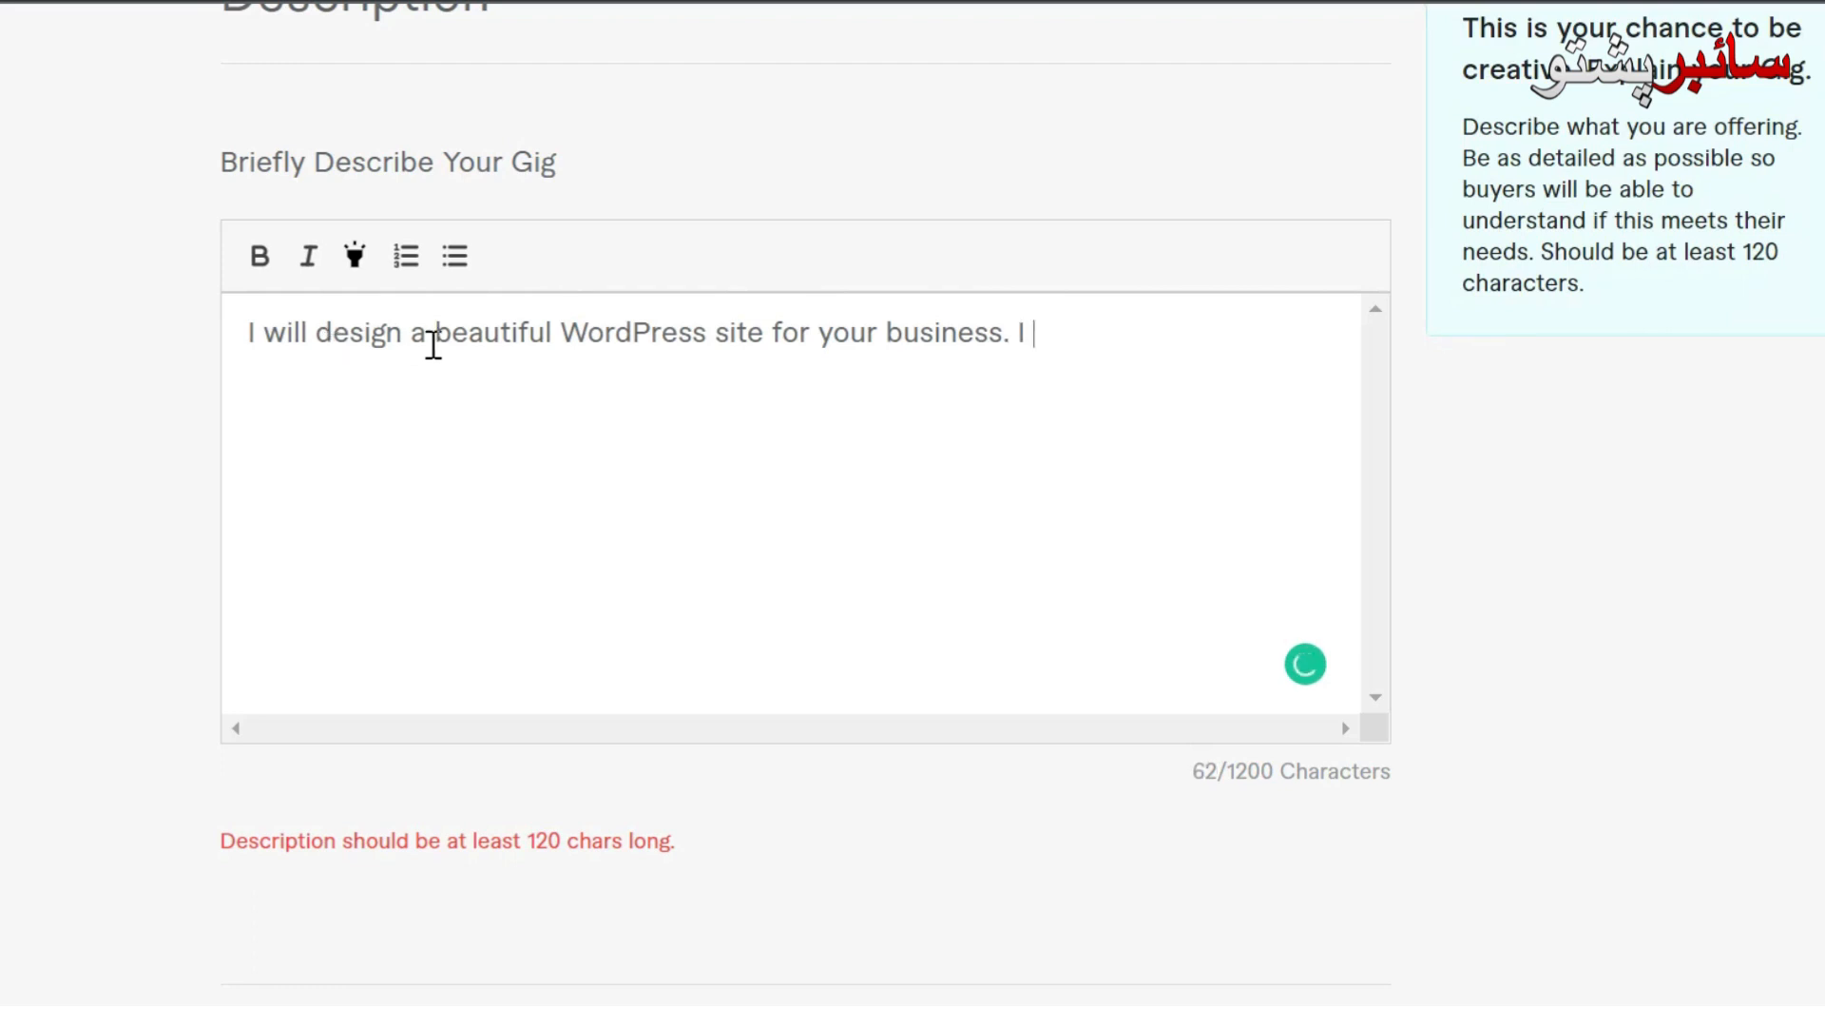
Step: Extend the gig description with the sentence "I will do Wordpress Custmoization and creationof new site"
{"action": "type", "text": "I will do"}
{"action": "type", "text": " Word"}
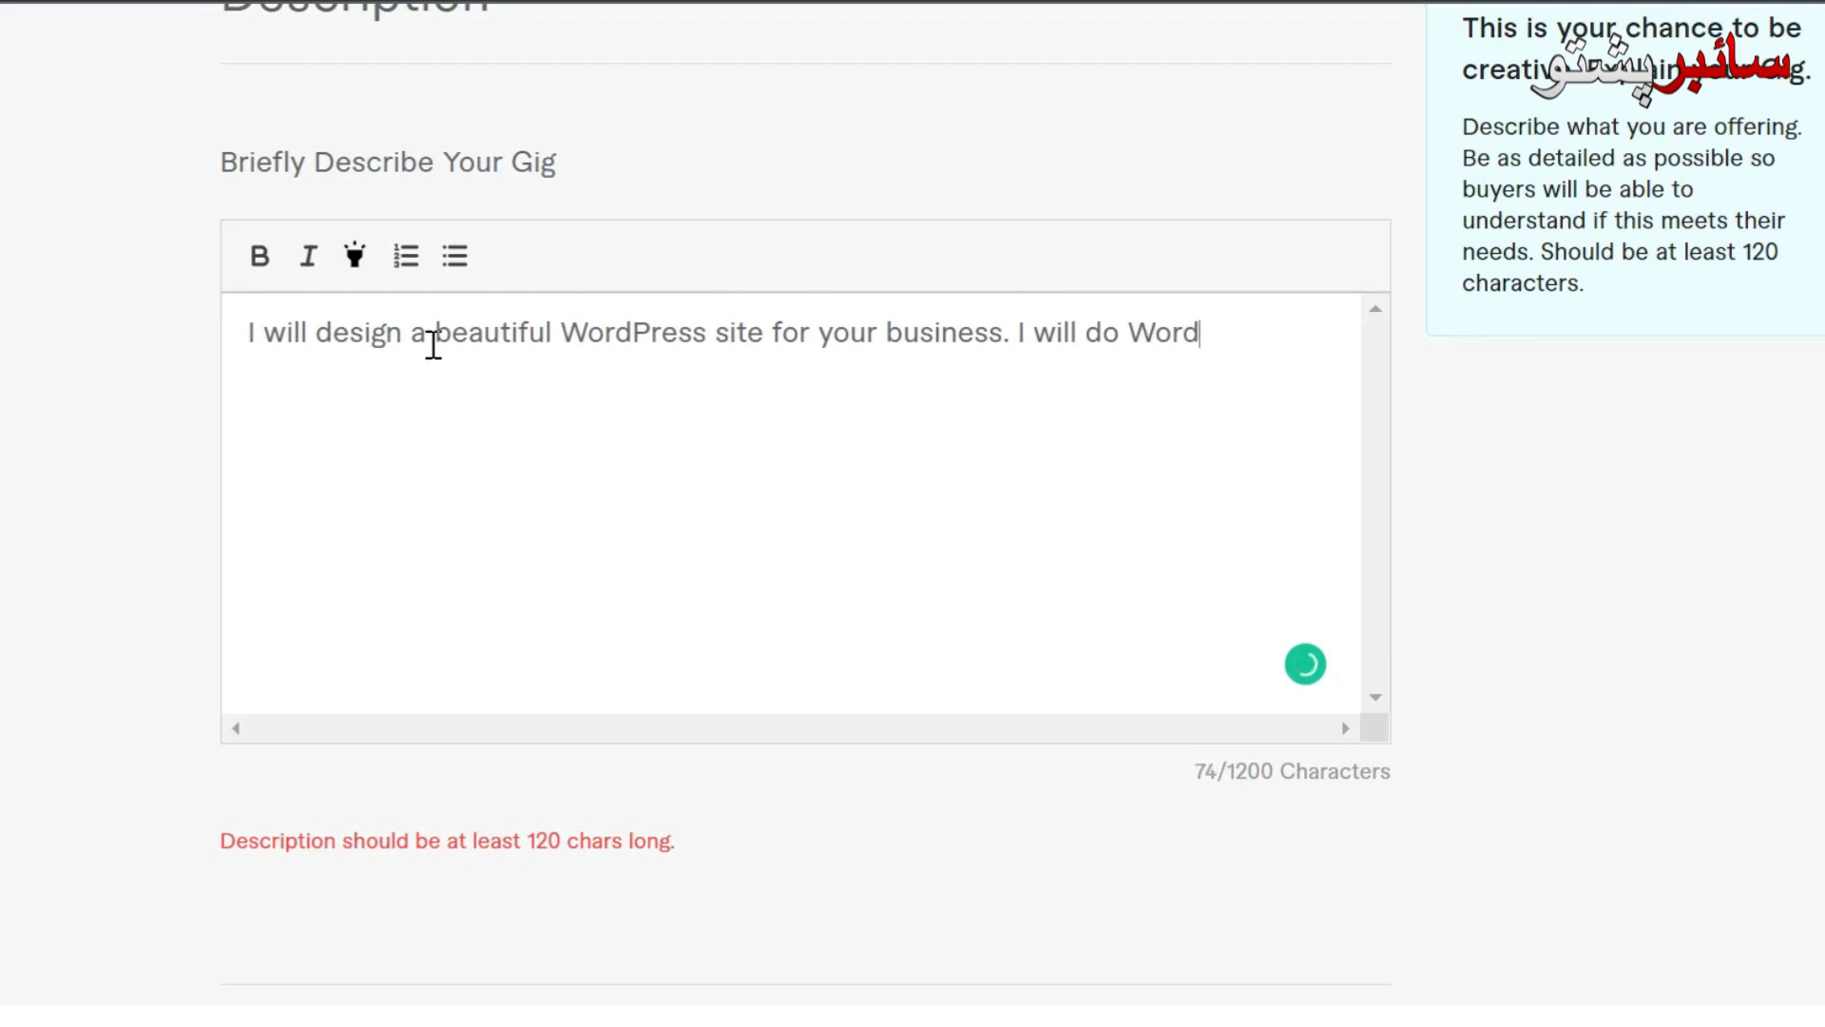
{"action": "type", "text": "press C"}
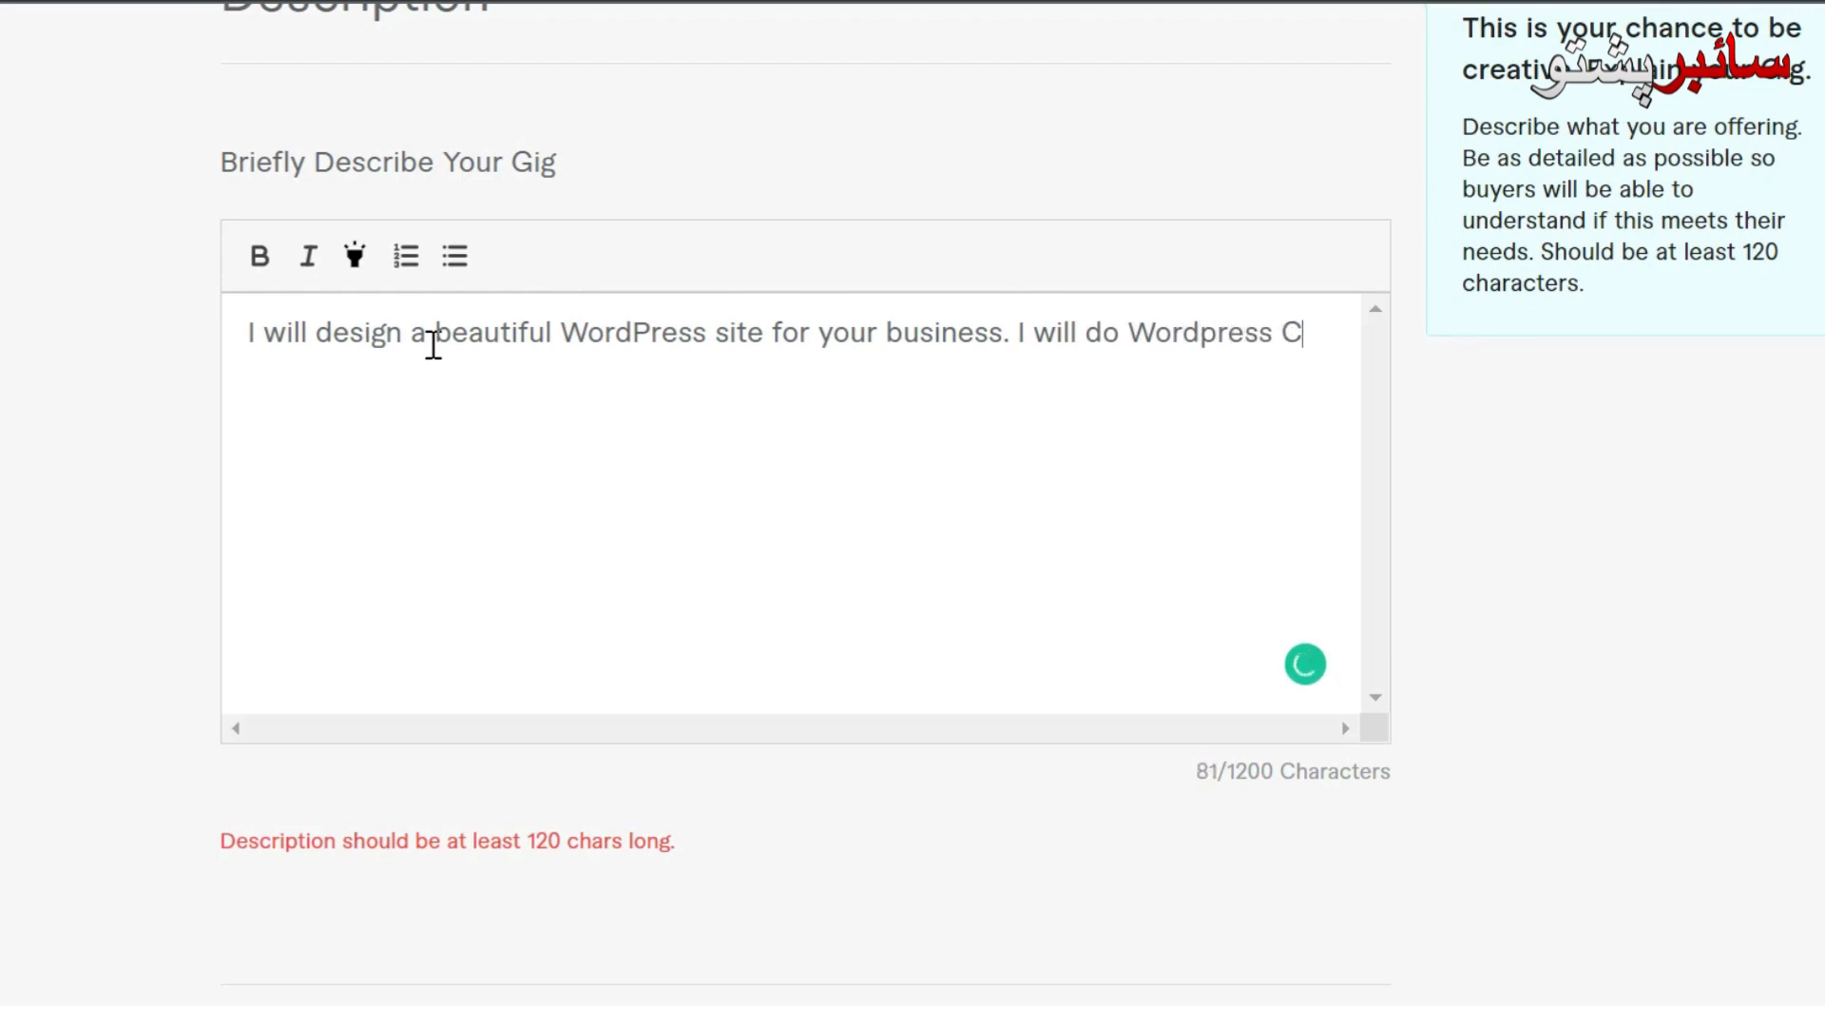
{"action": "type", "text": "ustmoiza"}
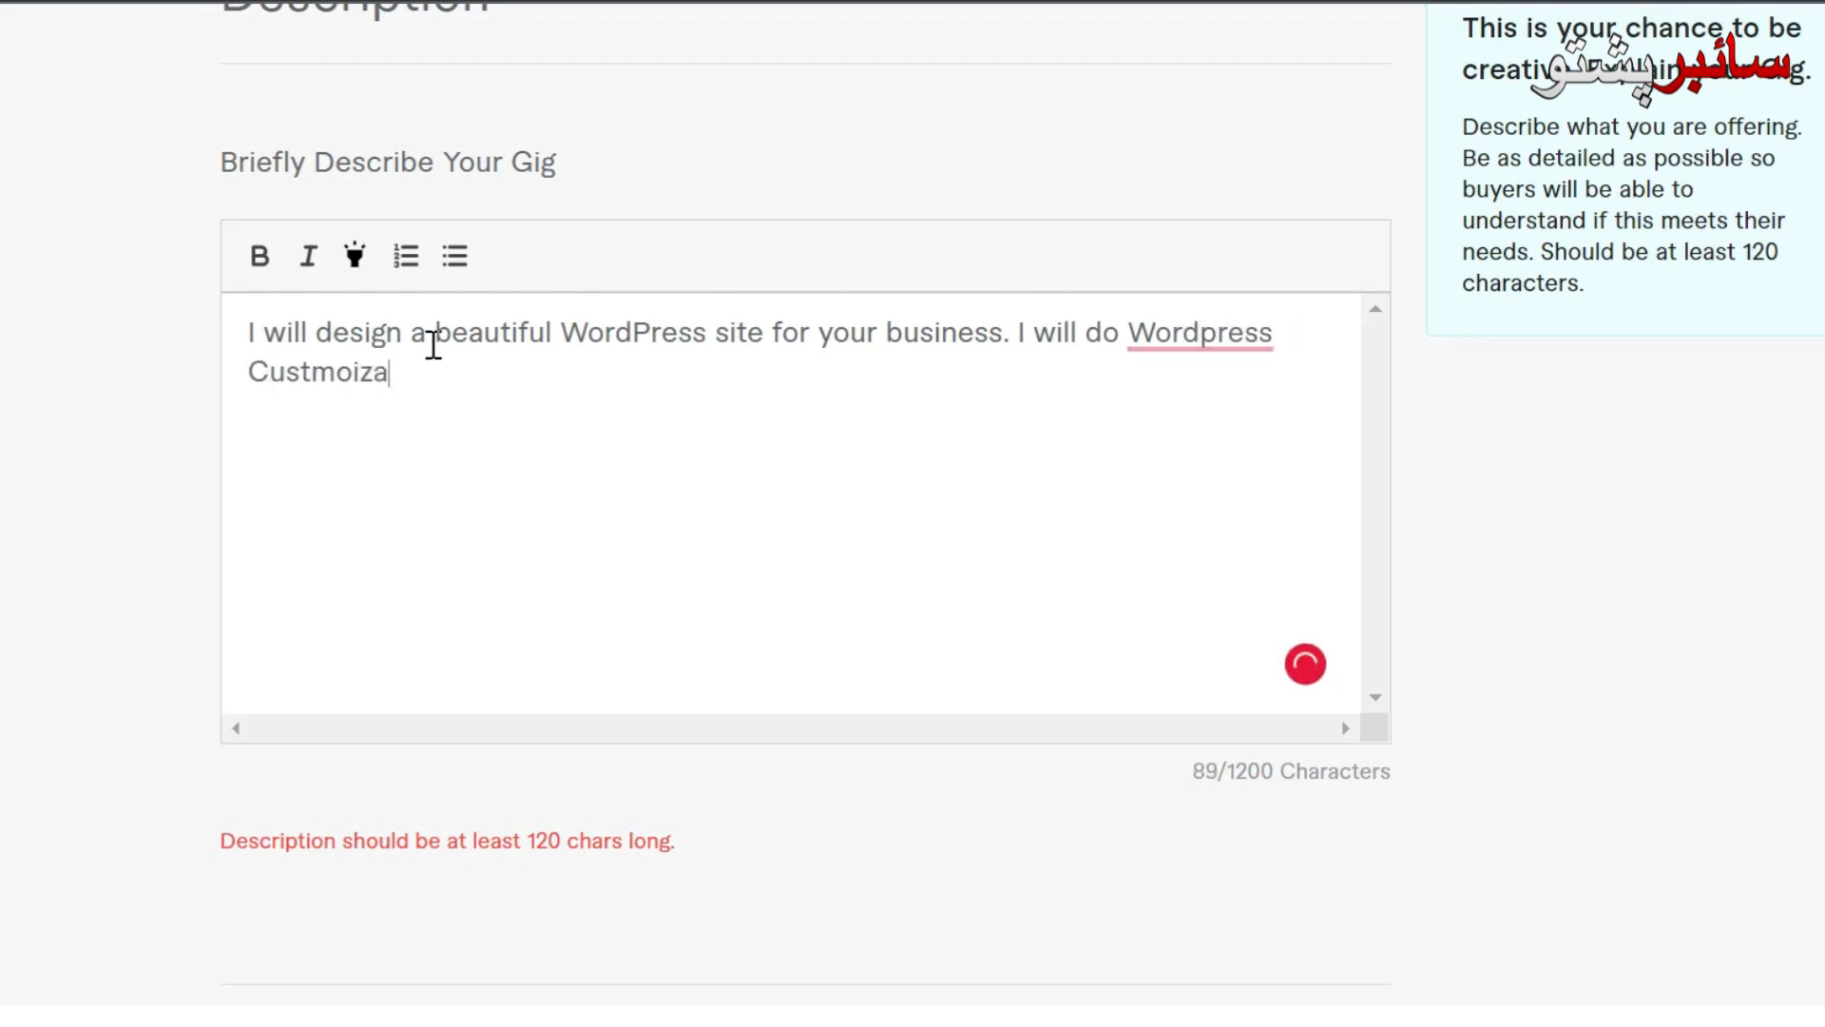
{"action": "type", "text": "tion and creati"}
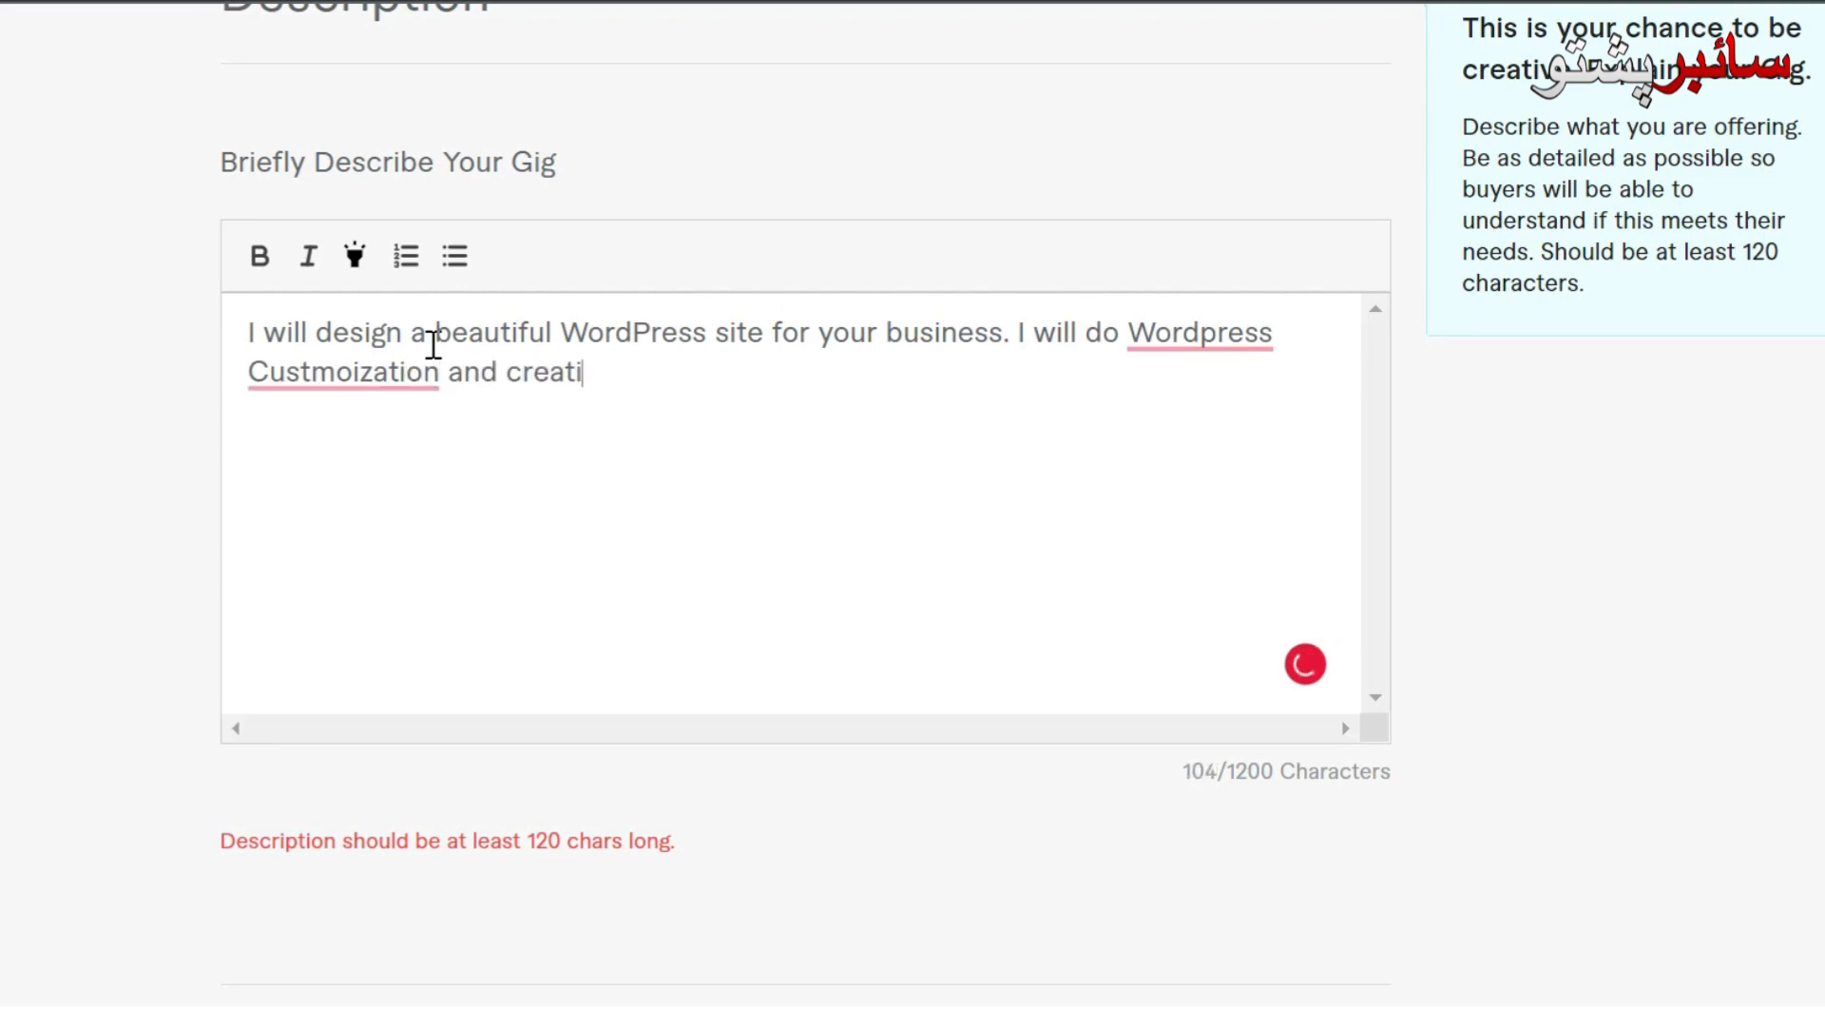
{"action": "type", "text": "onof new "}
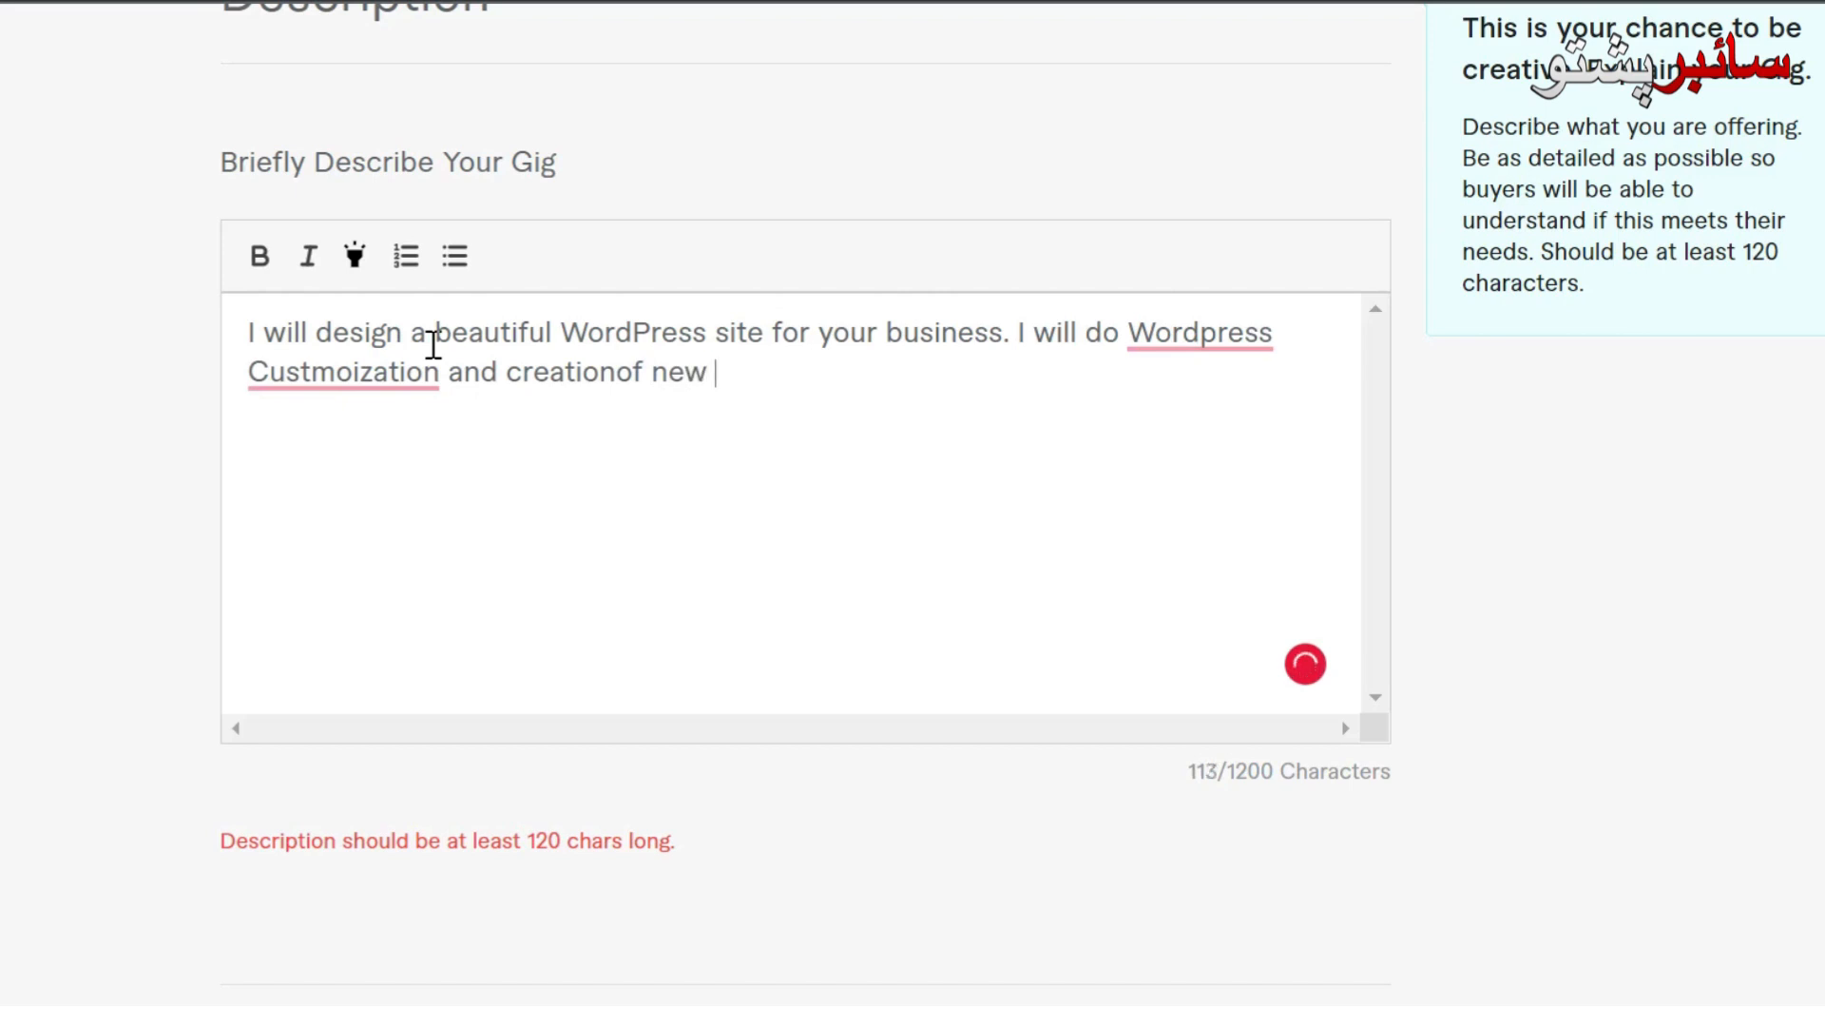
{"action": "type", "text": "site"}
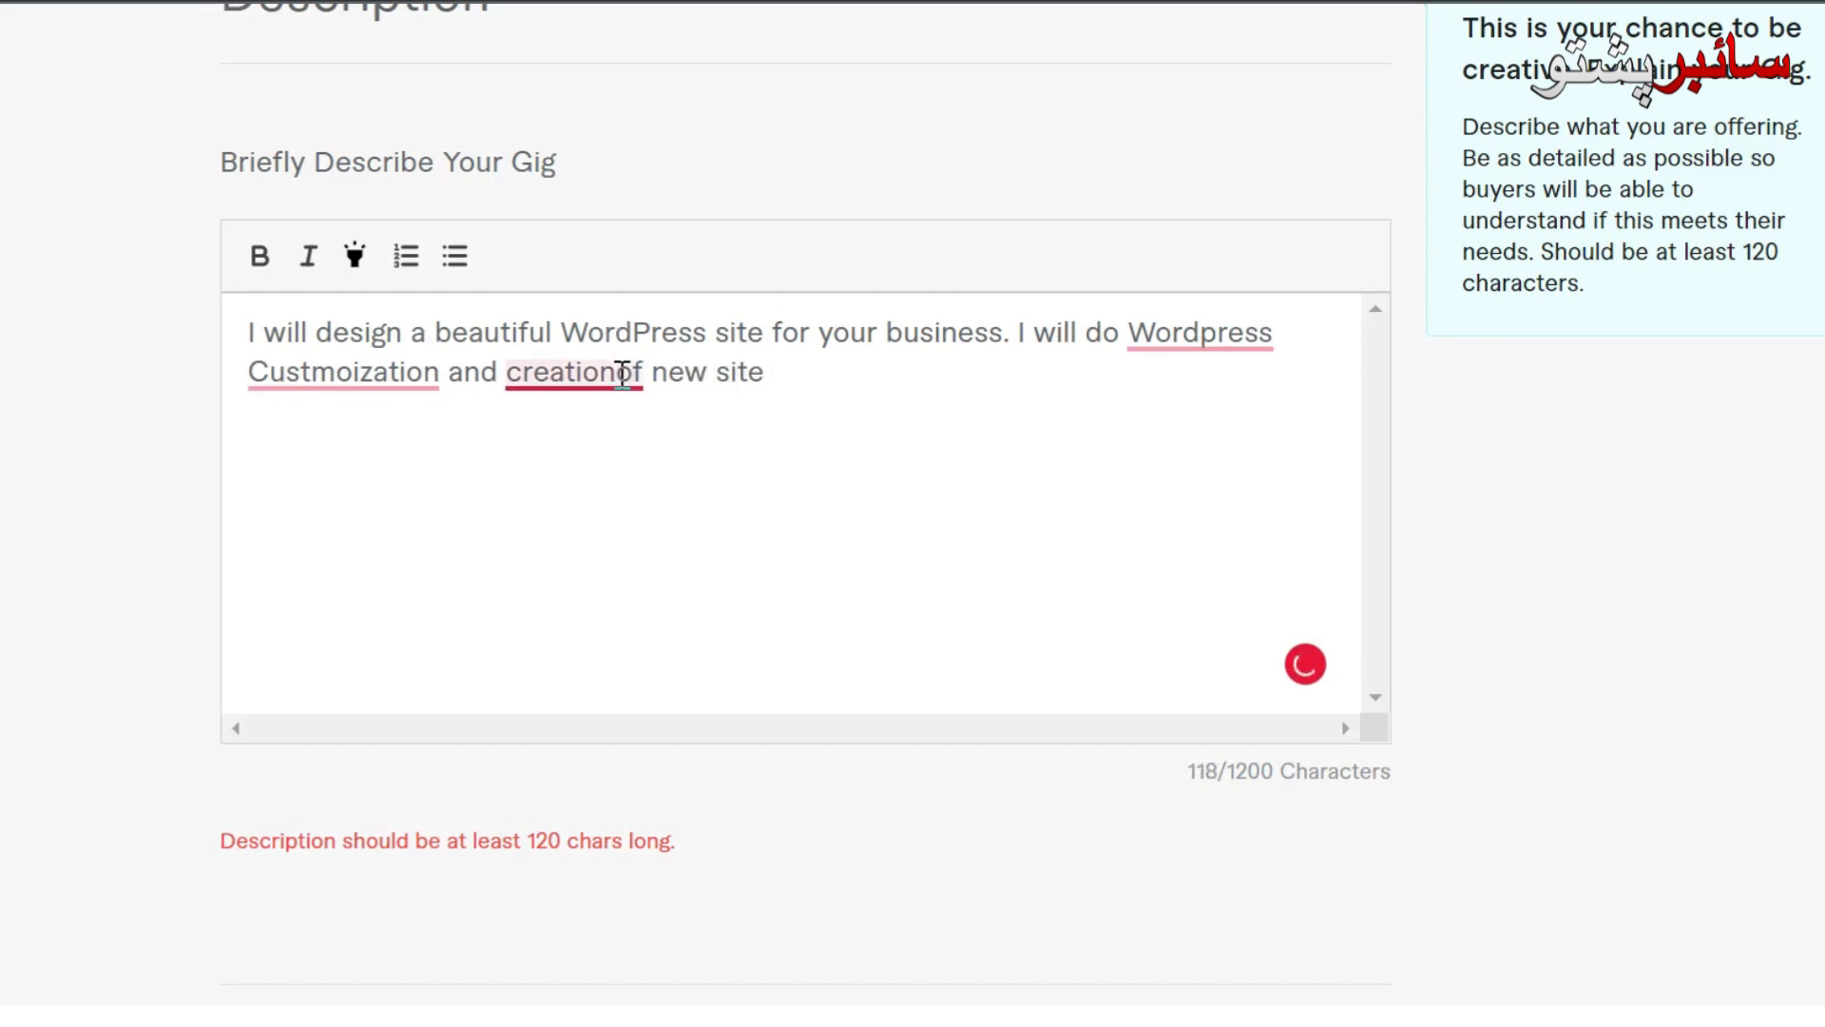
Step: Apply the suggested correction "creation of" in the gig description and dismiss the Grammarly sign-up prompt
{"action": "mouse_move", "coordinate": [623, 368]}
{"action": "left_click", "coordinate": [646, 499]}
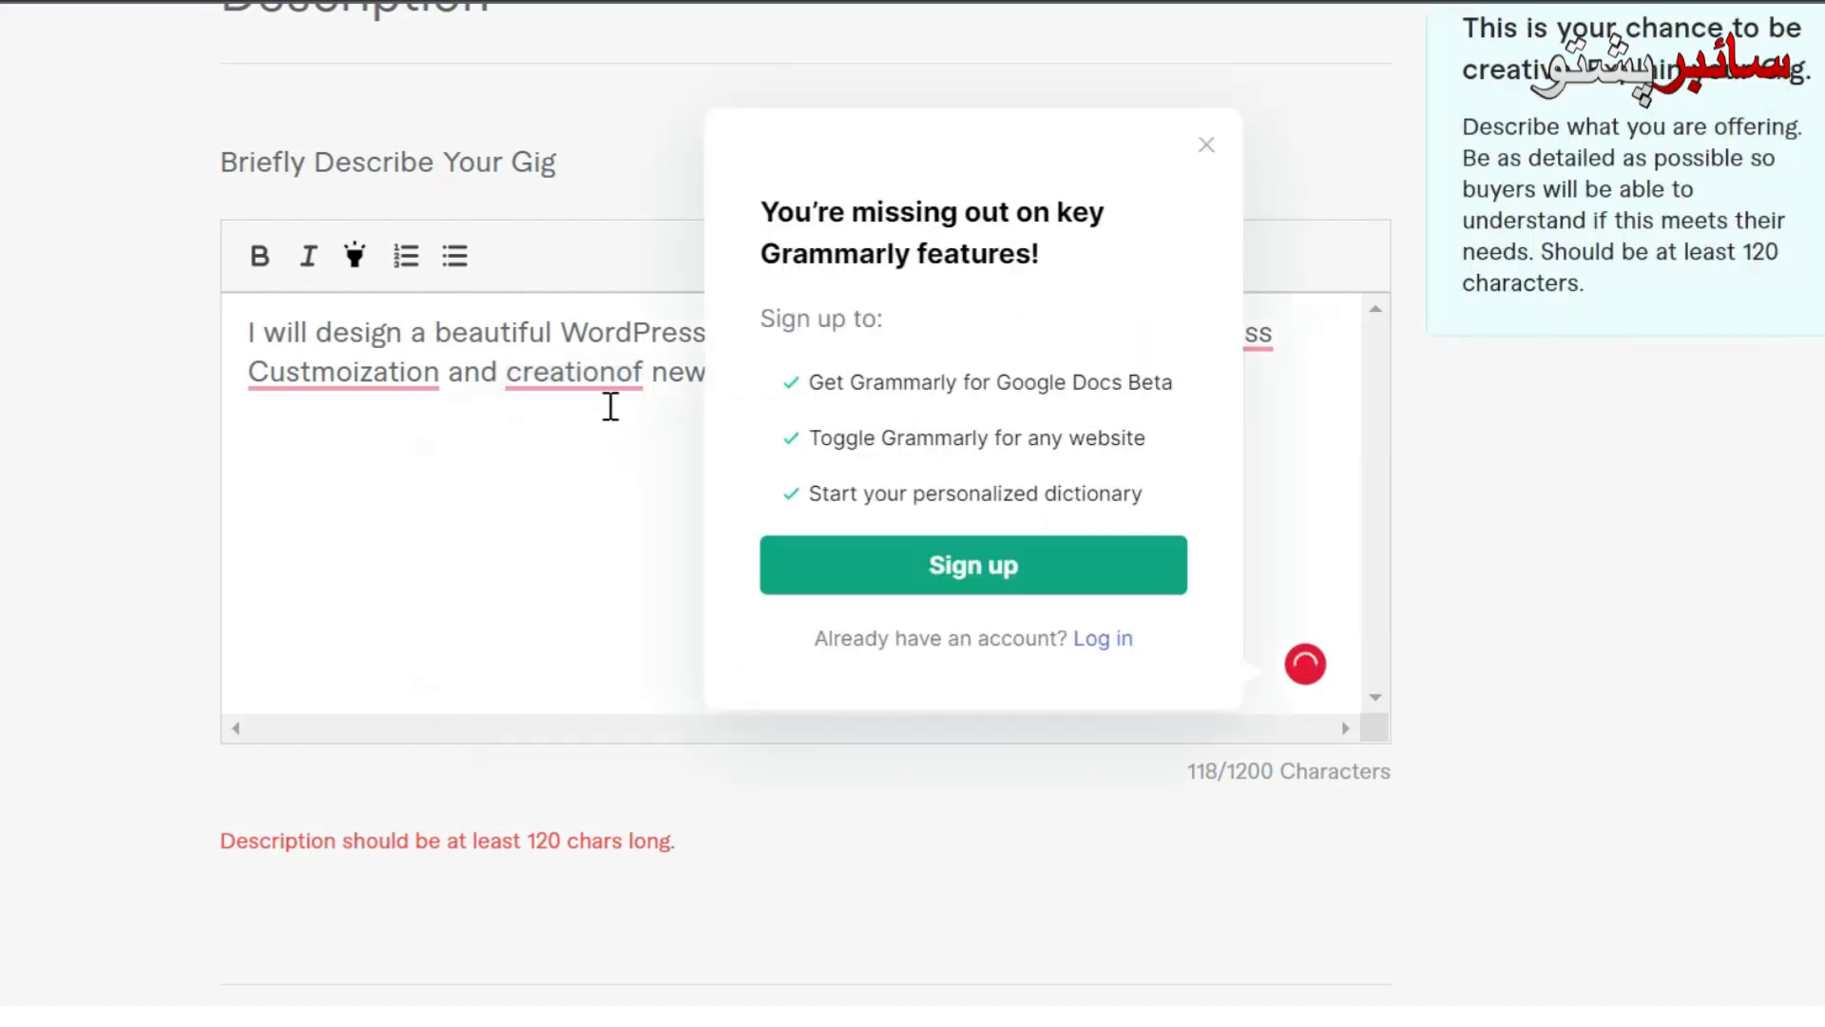
{"action": "mouse_move", "coordinate": [595, 367]}
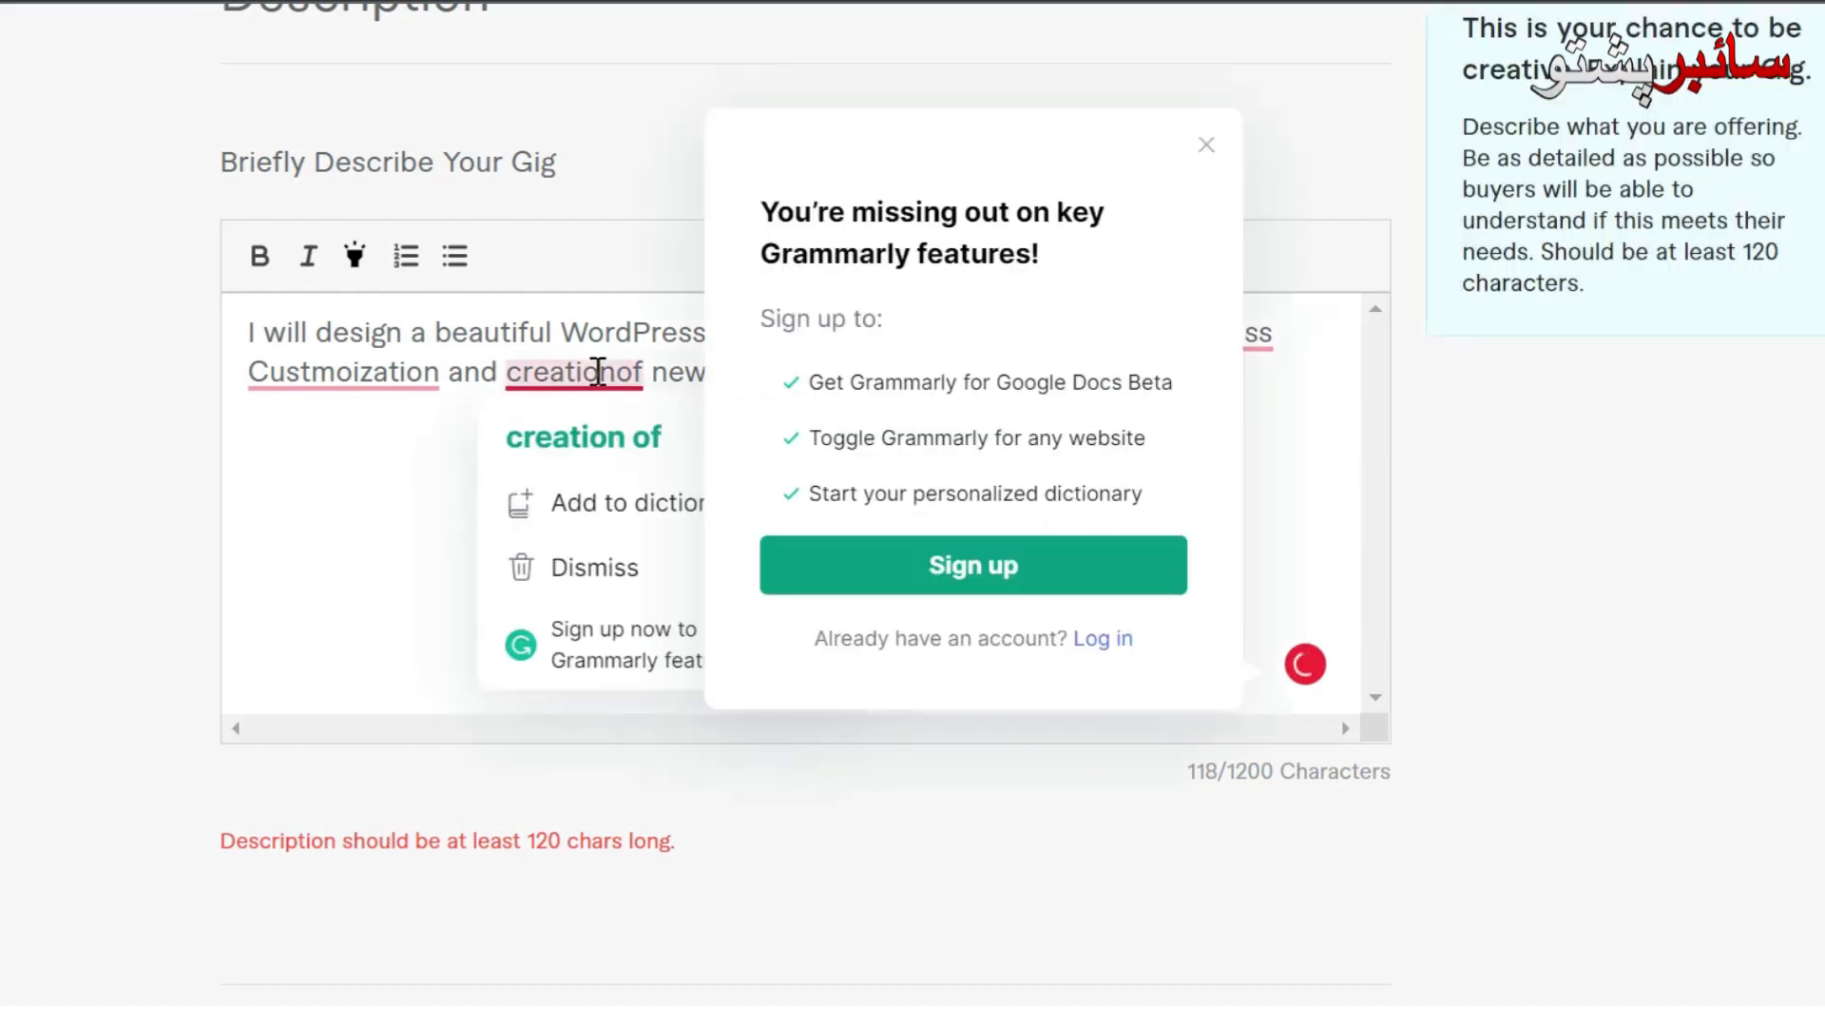
{"action": "left_click", "coordinate": [611, 436]}
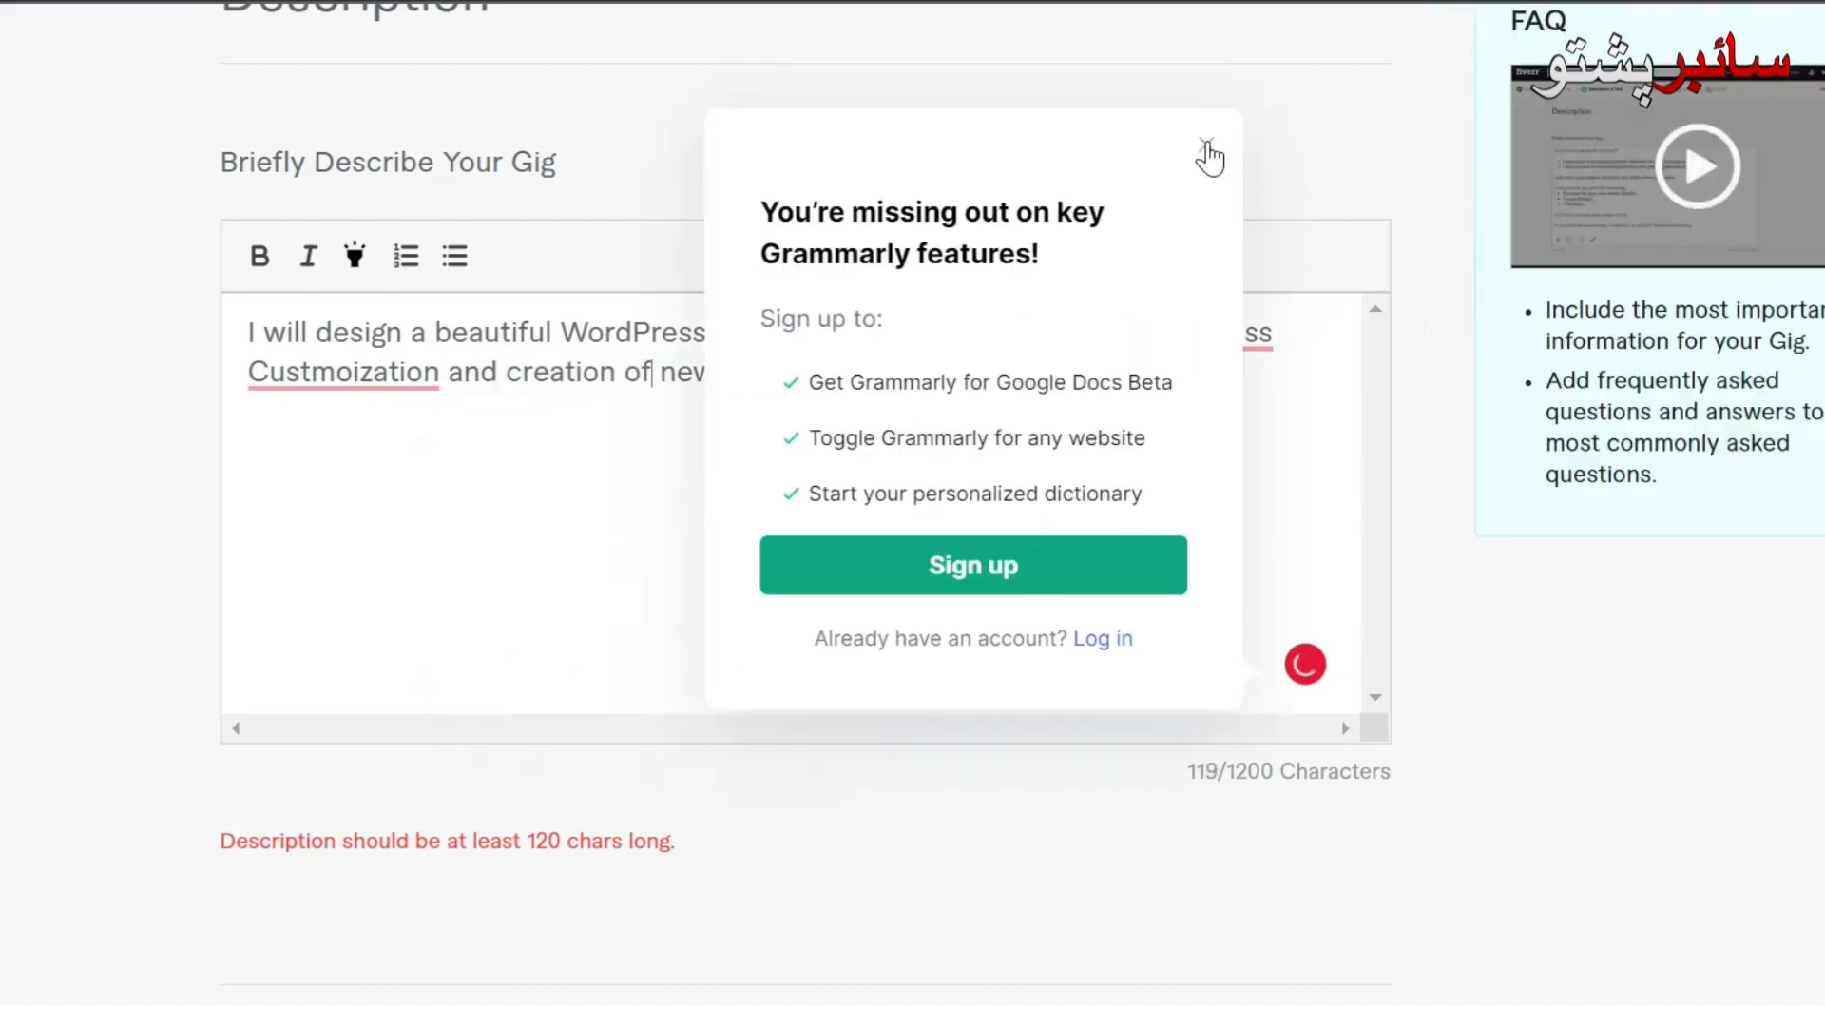
{"action": "left_click", "coordinate": [1206, 147]}
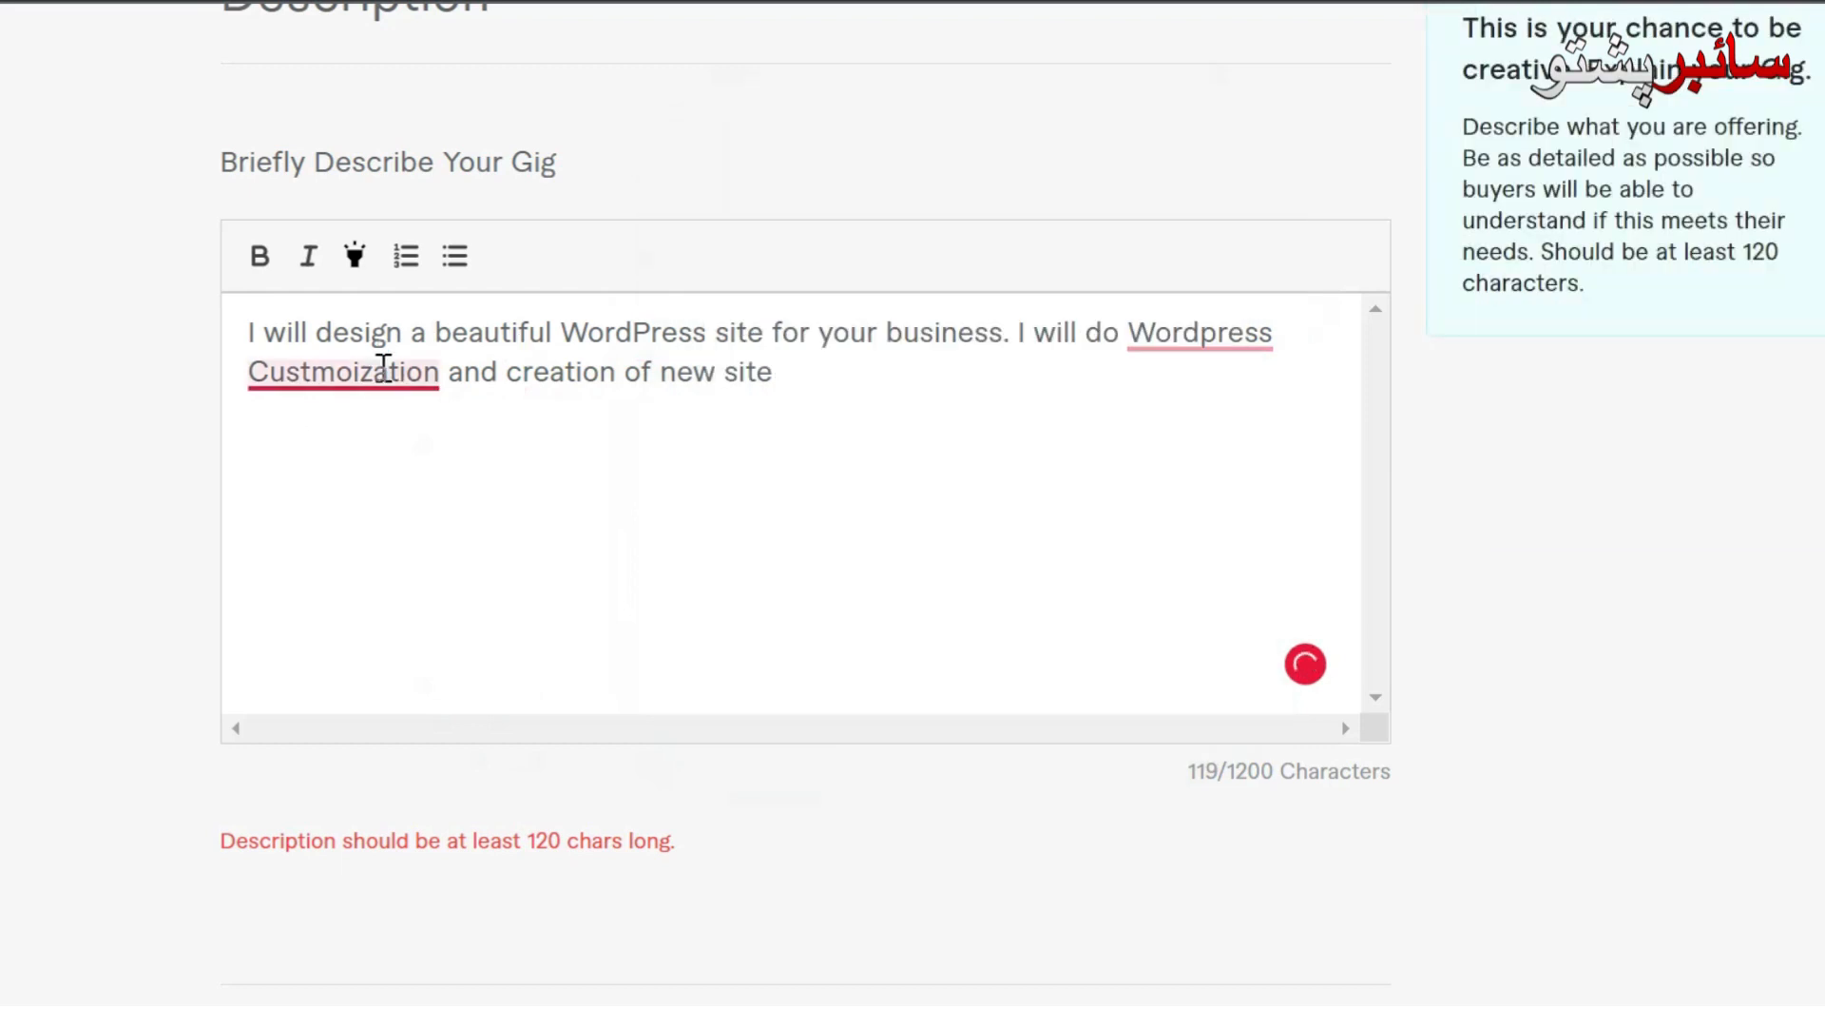
Step: Apply the suggested corrections "Customization", "WordPress" and "the new" in the description, and save the description stage to continue
{"action": "left_click", "coordinate": [396, 419]}
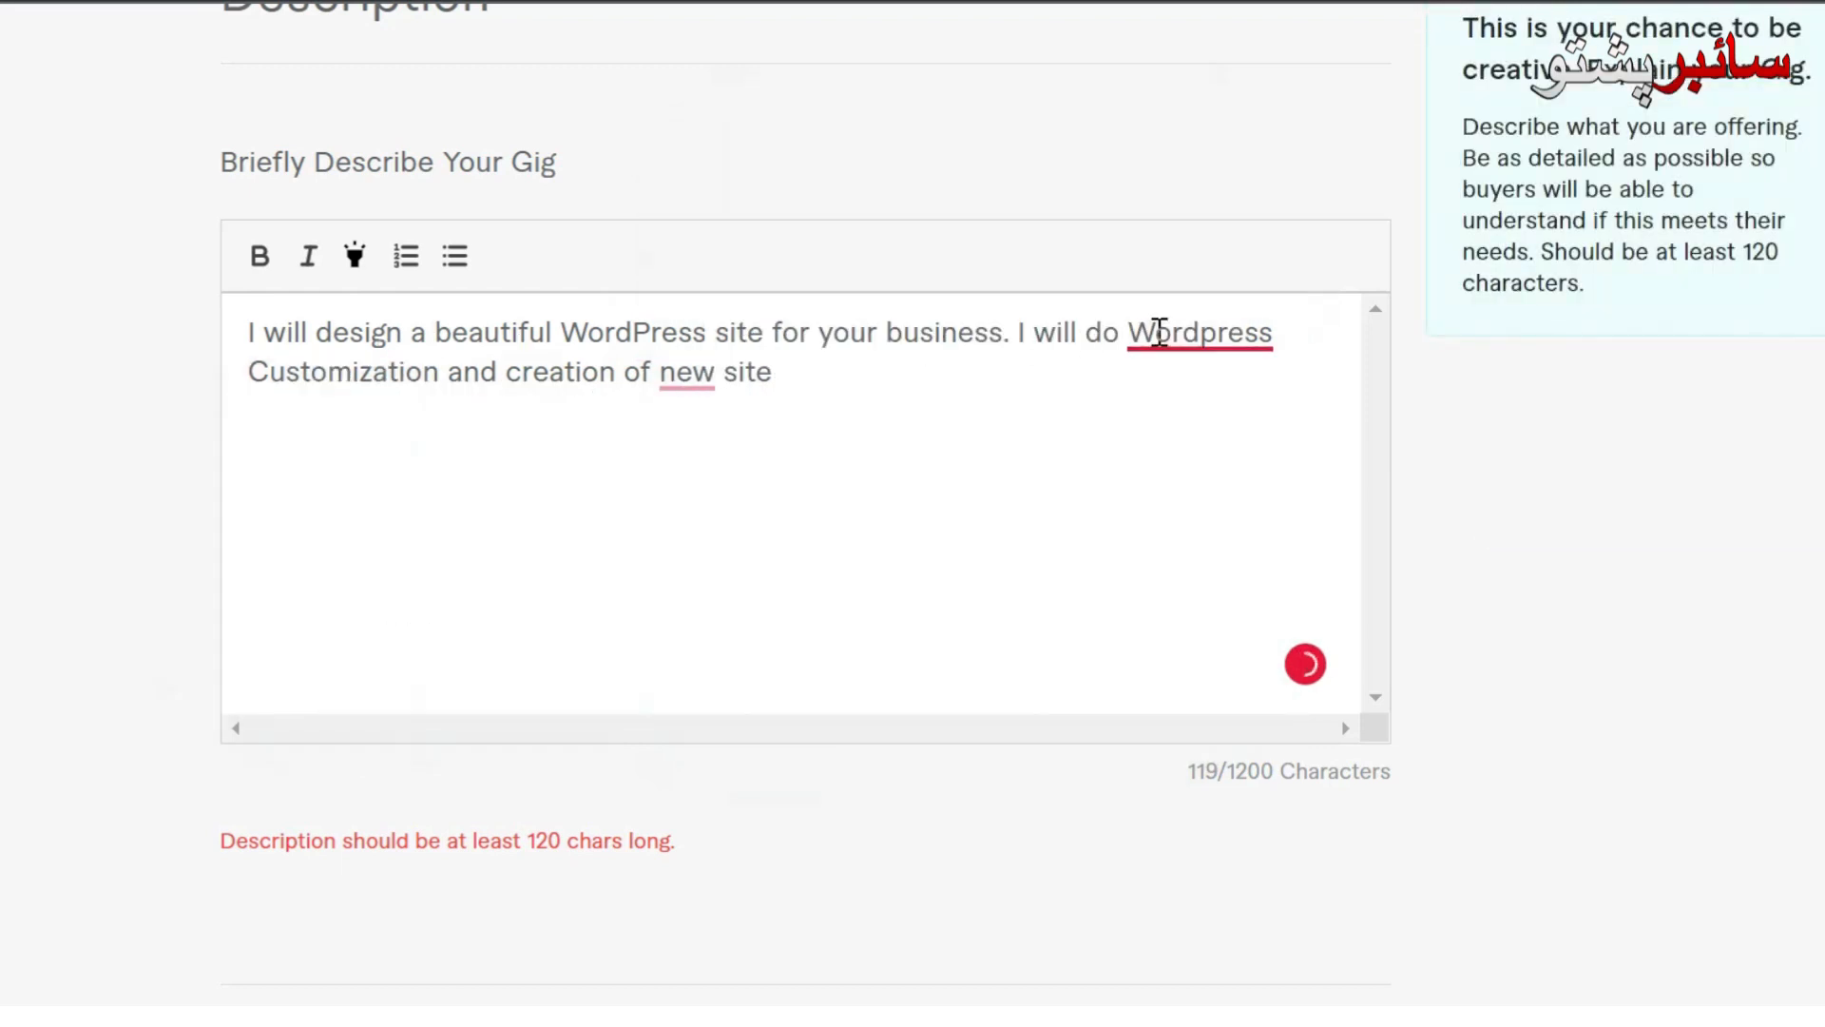
{"action": "mouse_move", "coordinate": [1173, 348]}
{"action": "left_click", "coordinate": [1210, 395]}
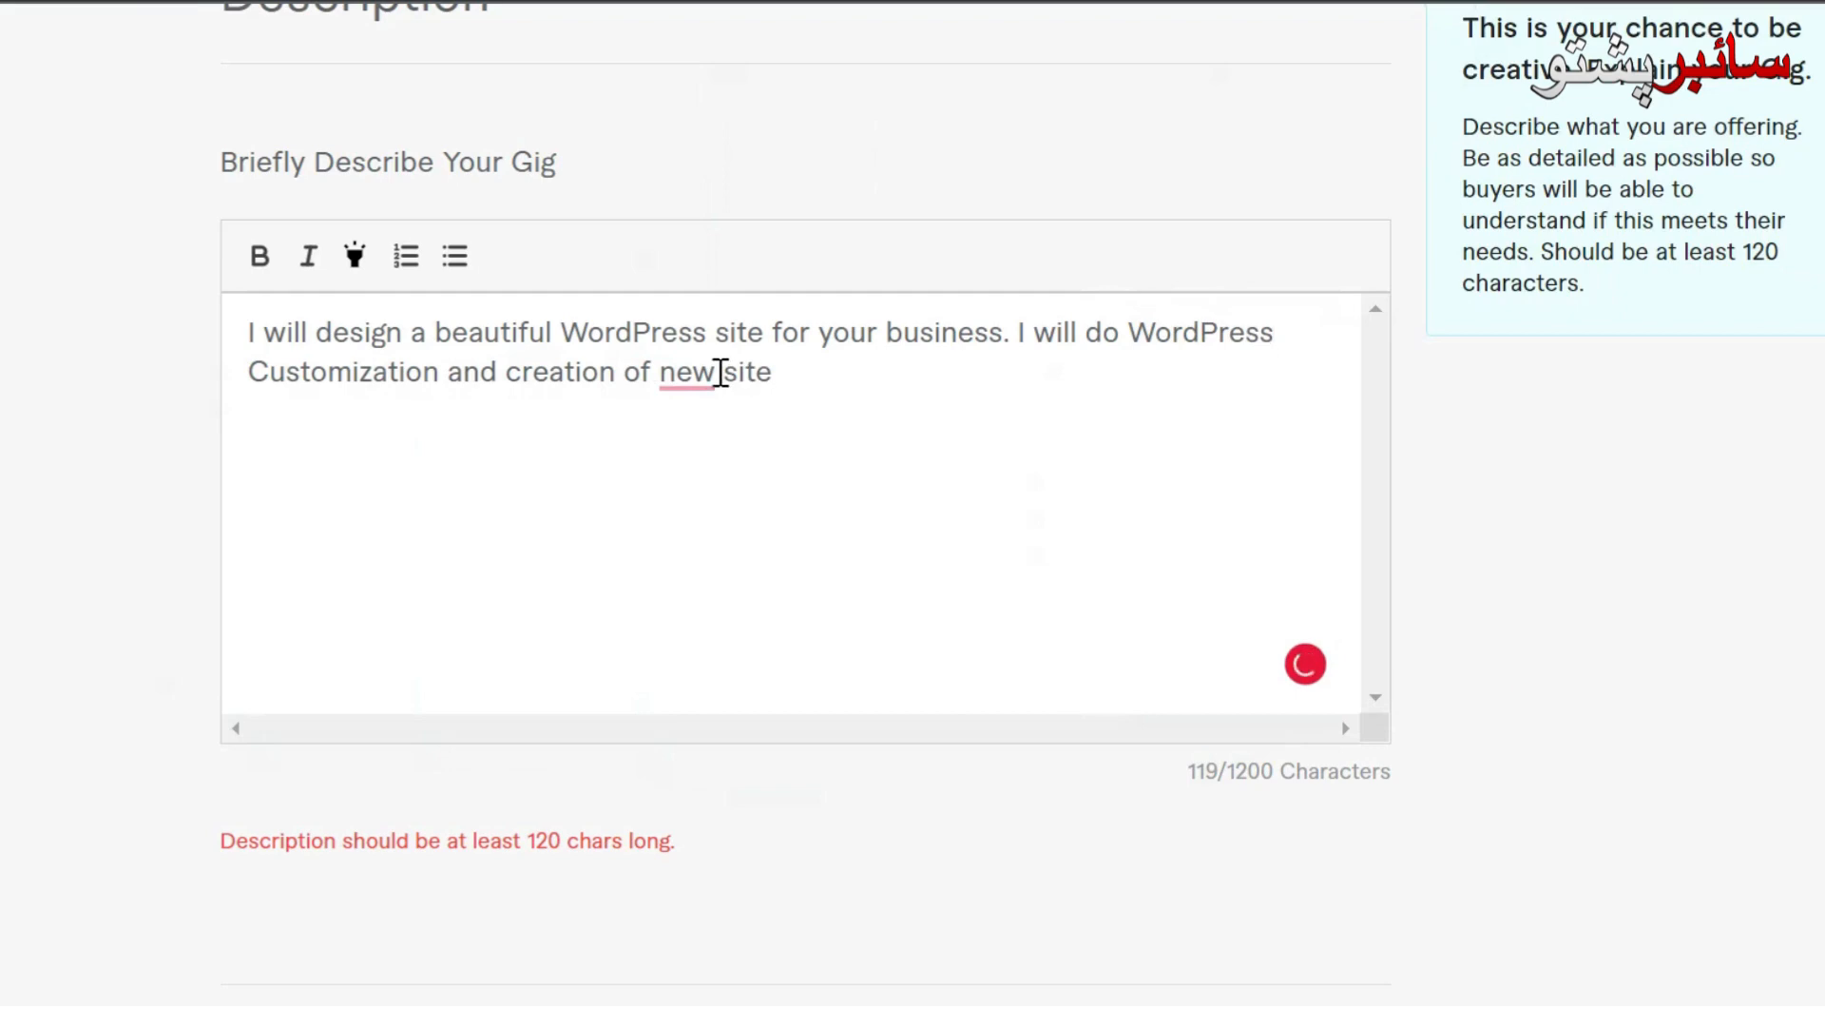
{"action": "mouse_move", "coordinate": [677, 373]}
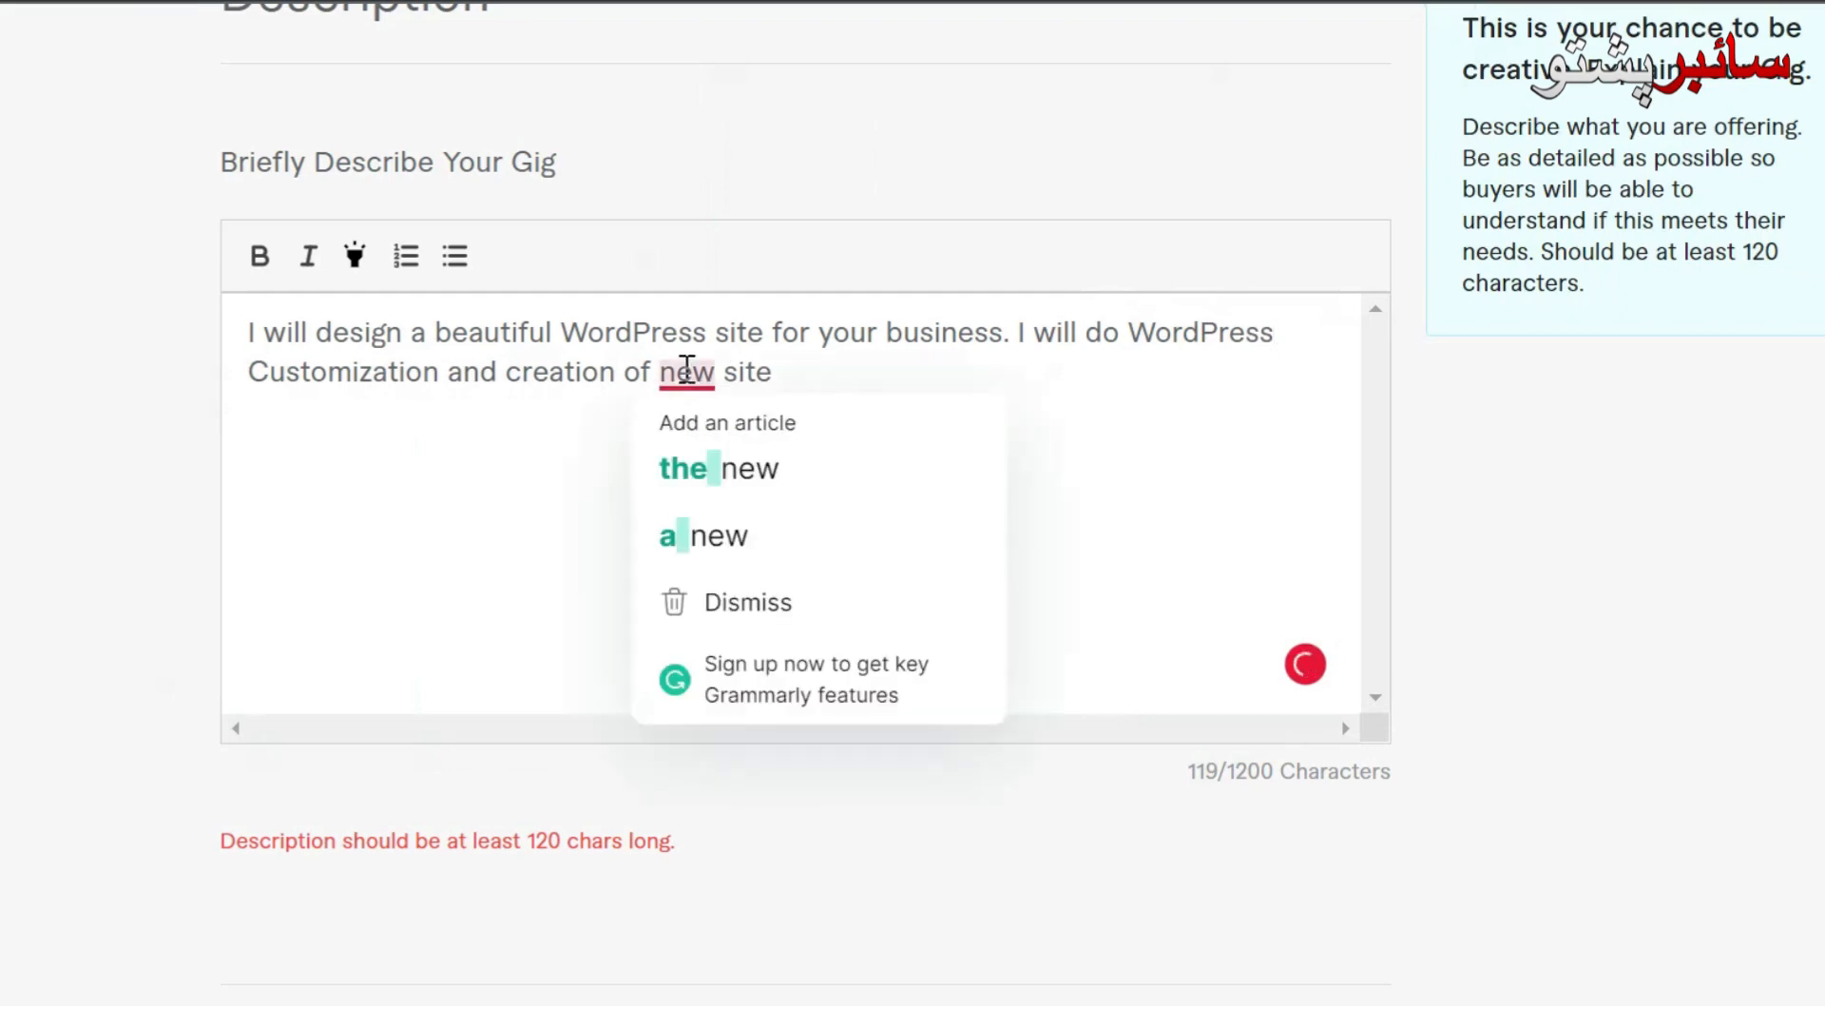
{"action": "left_click", "coordinate": [733, 428]}
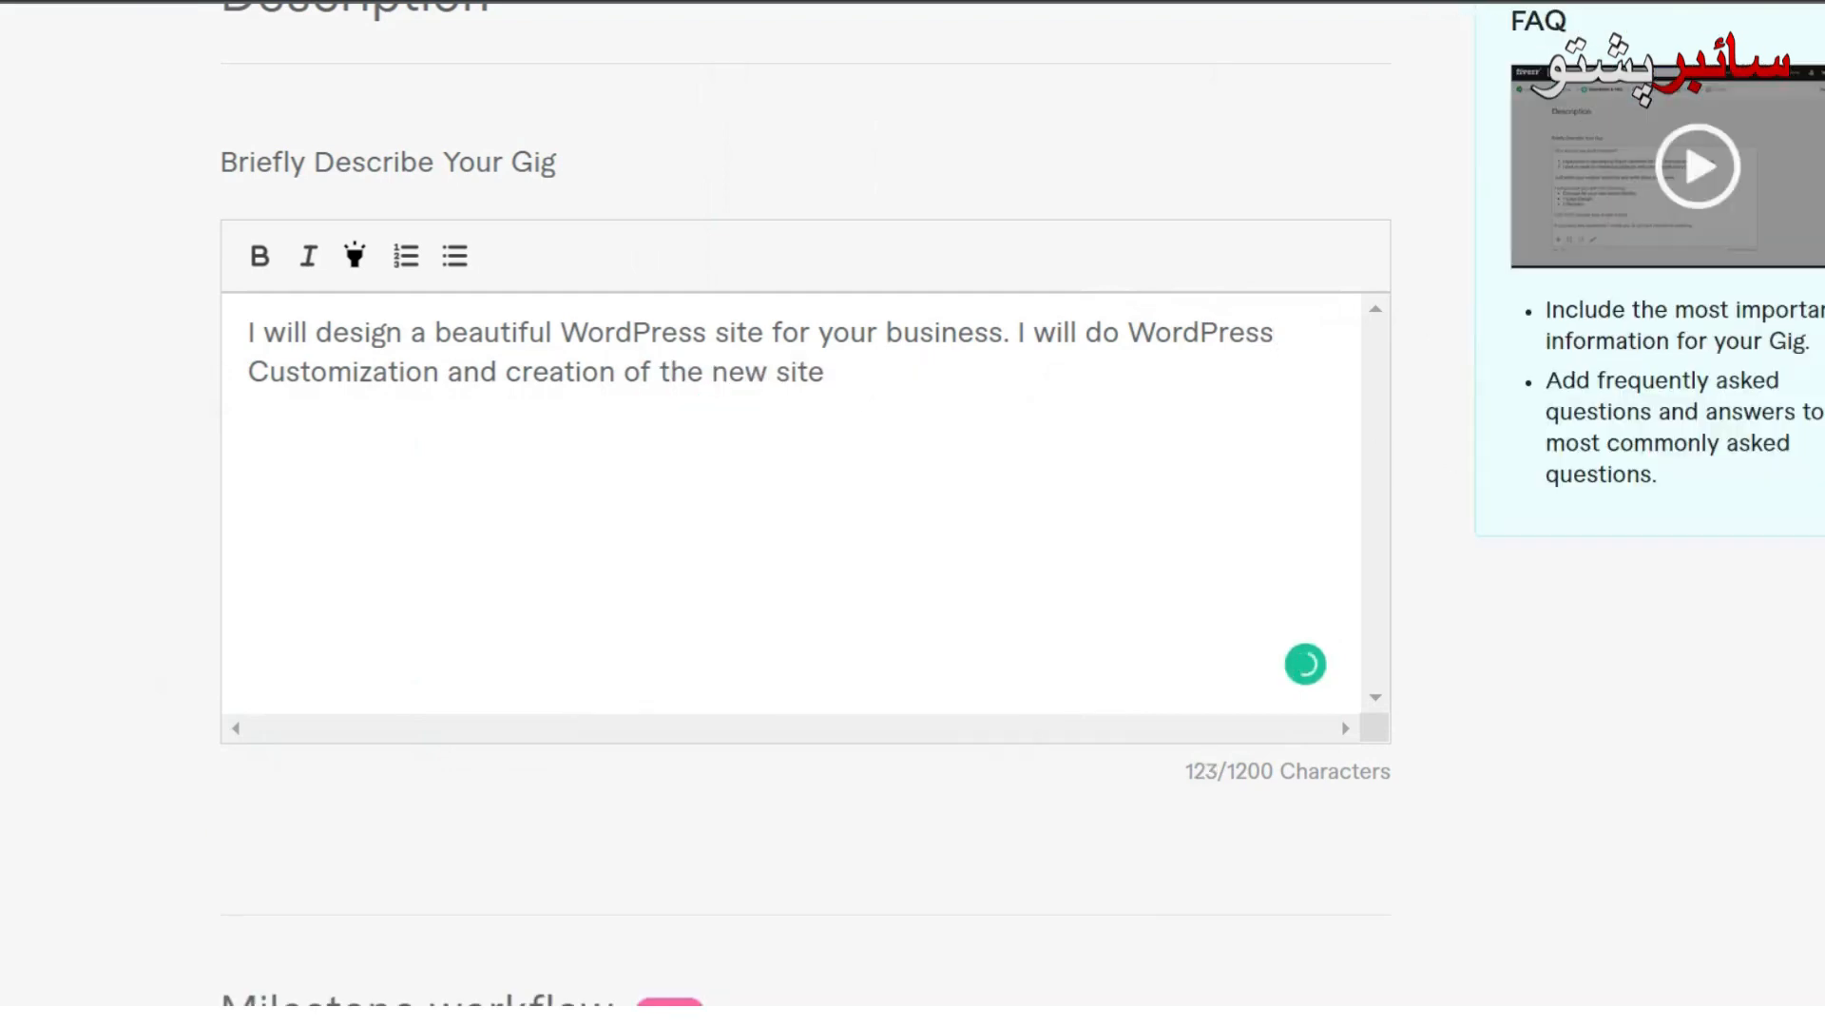
{"action": "scroll", "coordinate": [1560, 647], "scroll_direction": "down", "scroll_amount": 15}
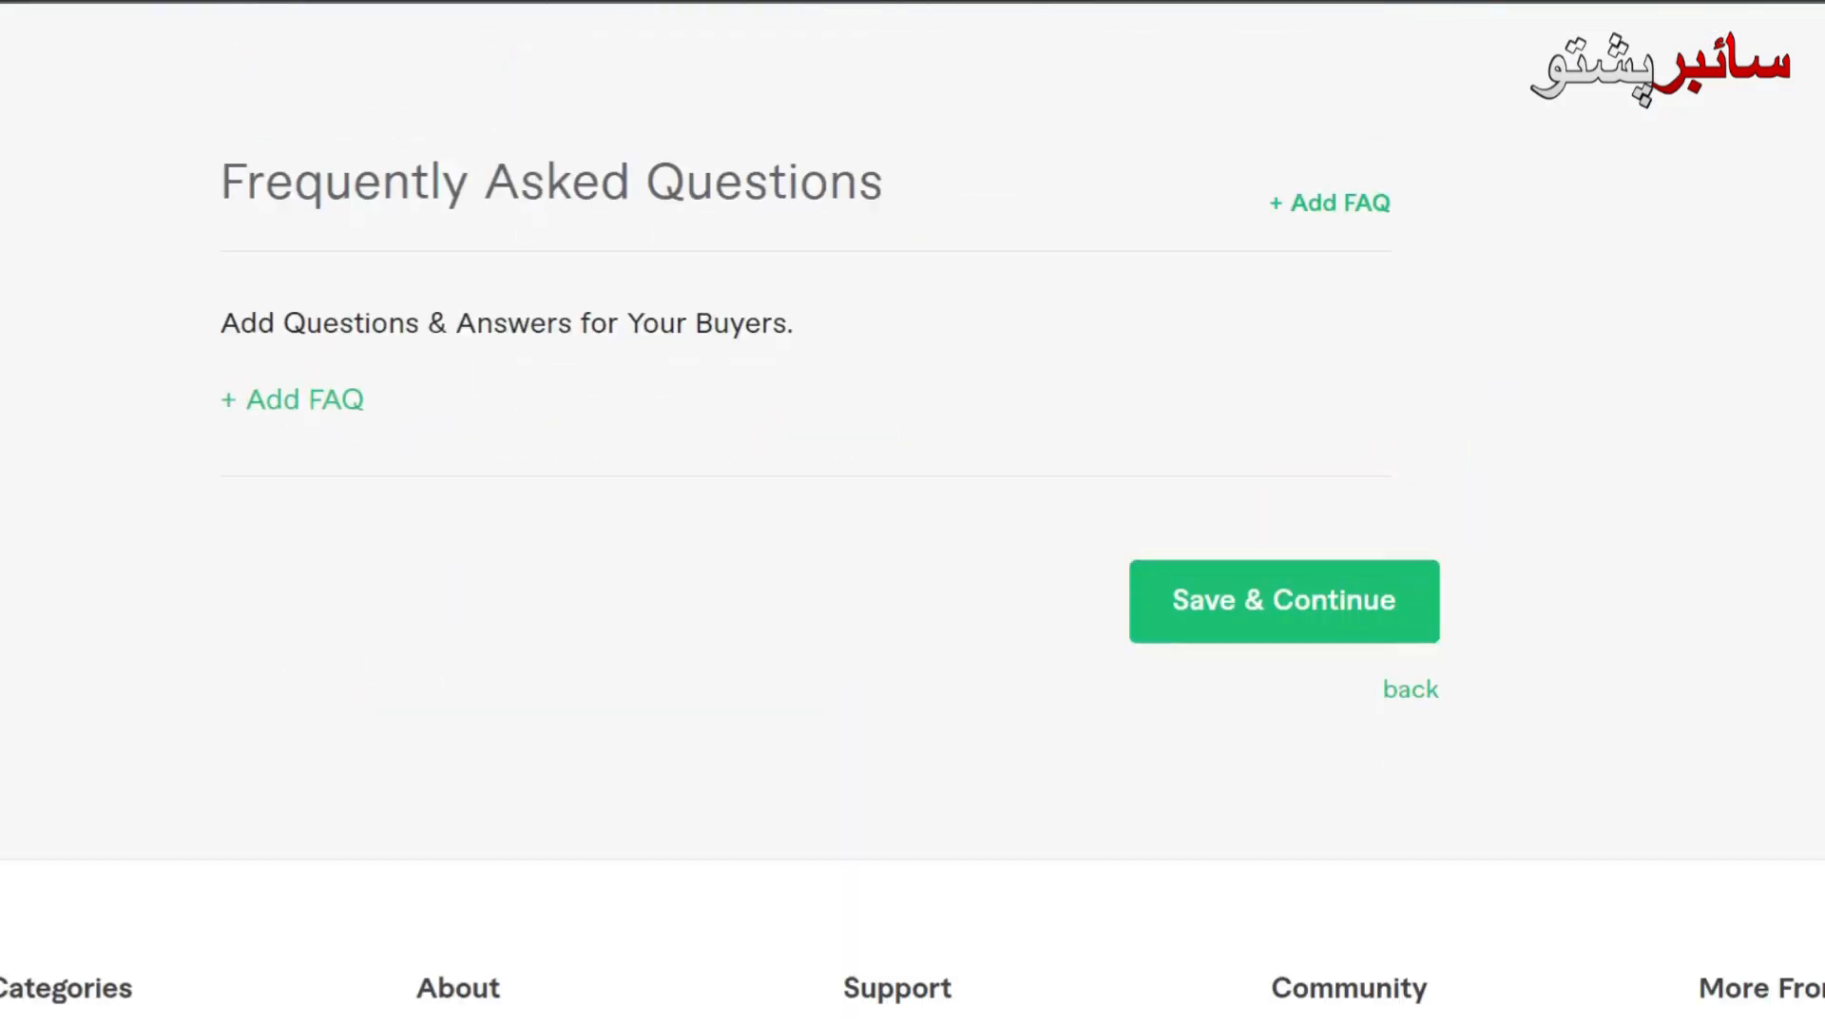
{"action": "left_click", "coordinate": [1403, 620]}
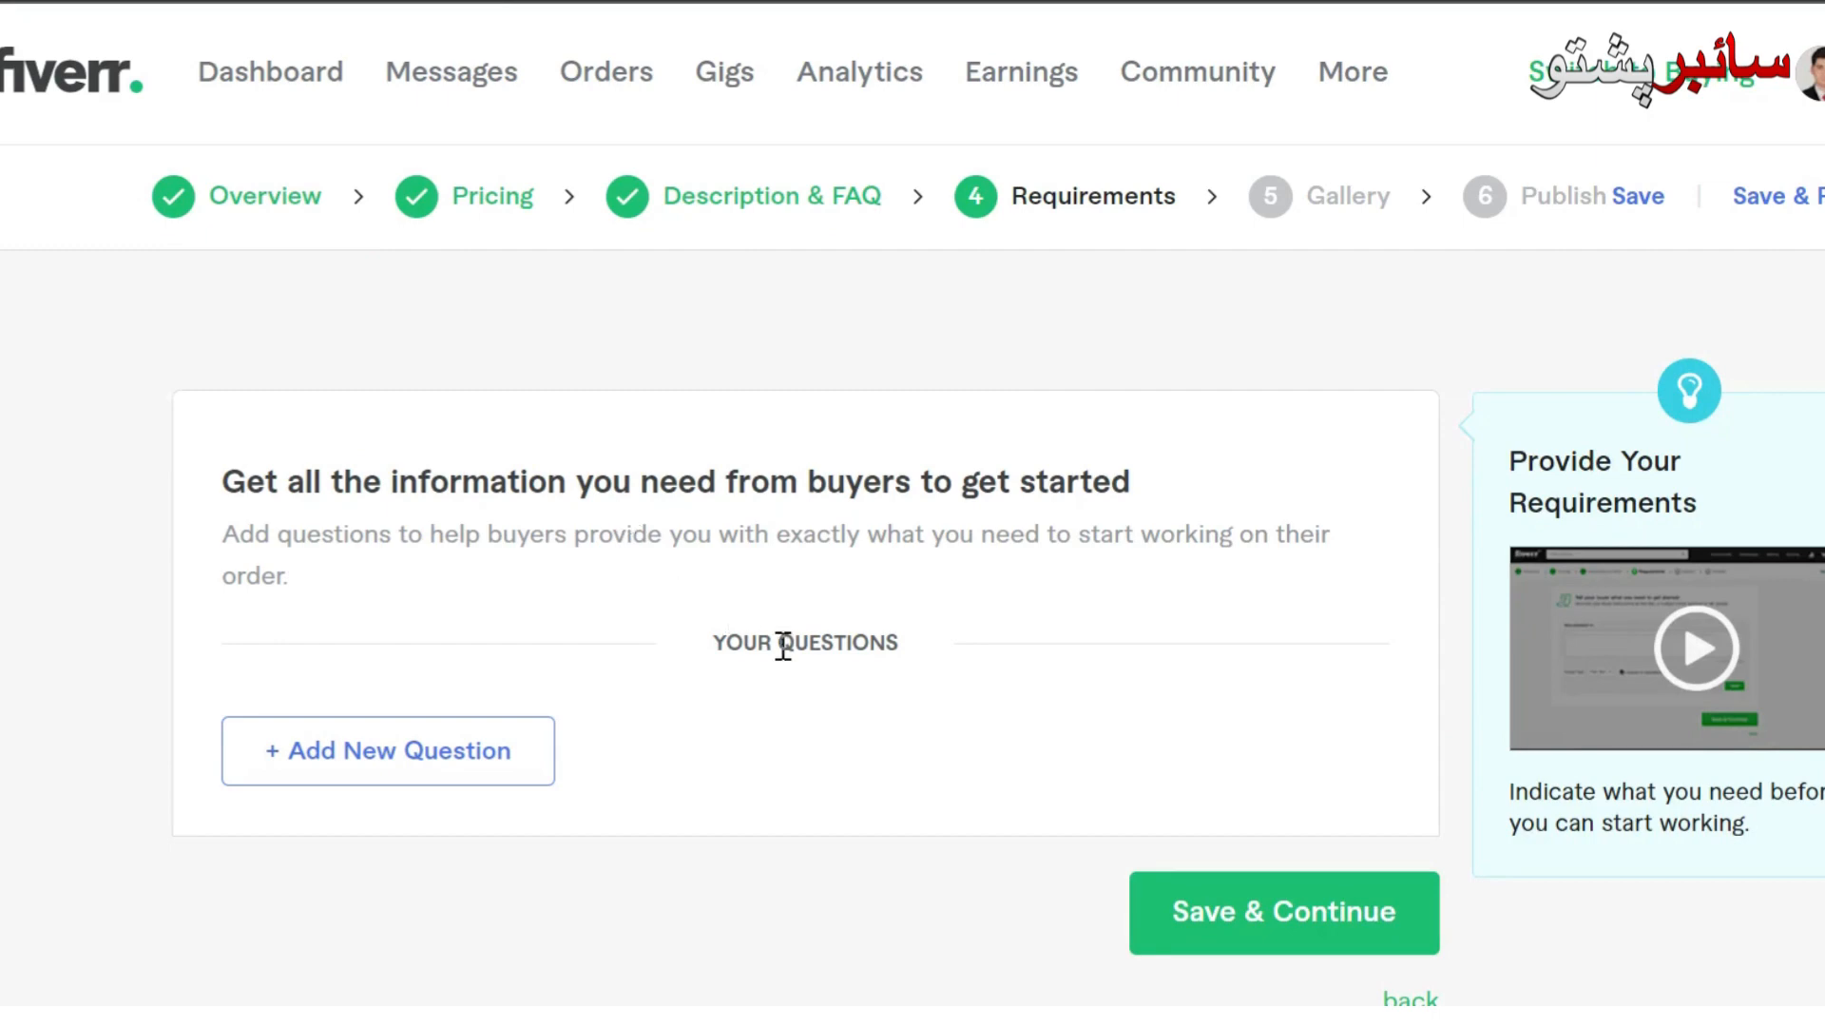
Step: Try to save the requirements stage and continue without adding any buyer question
{"action": "scroll", "coordinate": [864, 374], "scroll_direction": "down", "scroll_amount": 6}
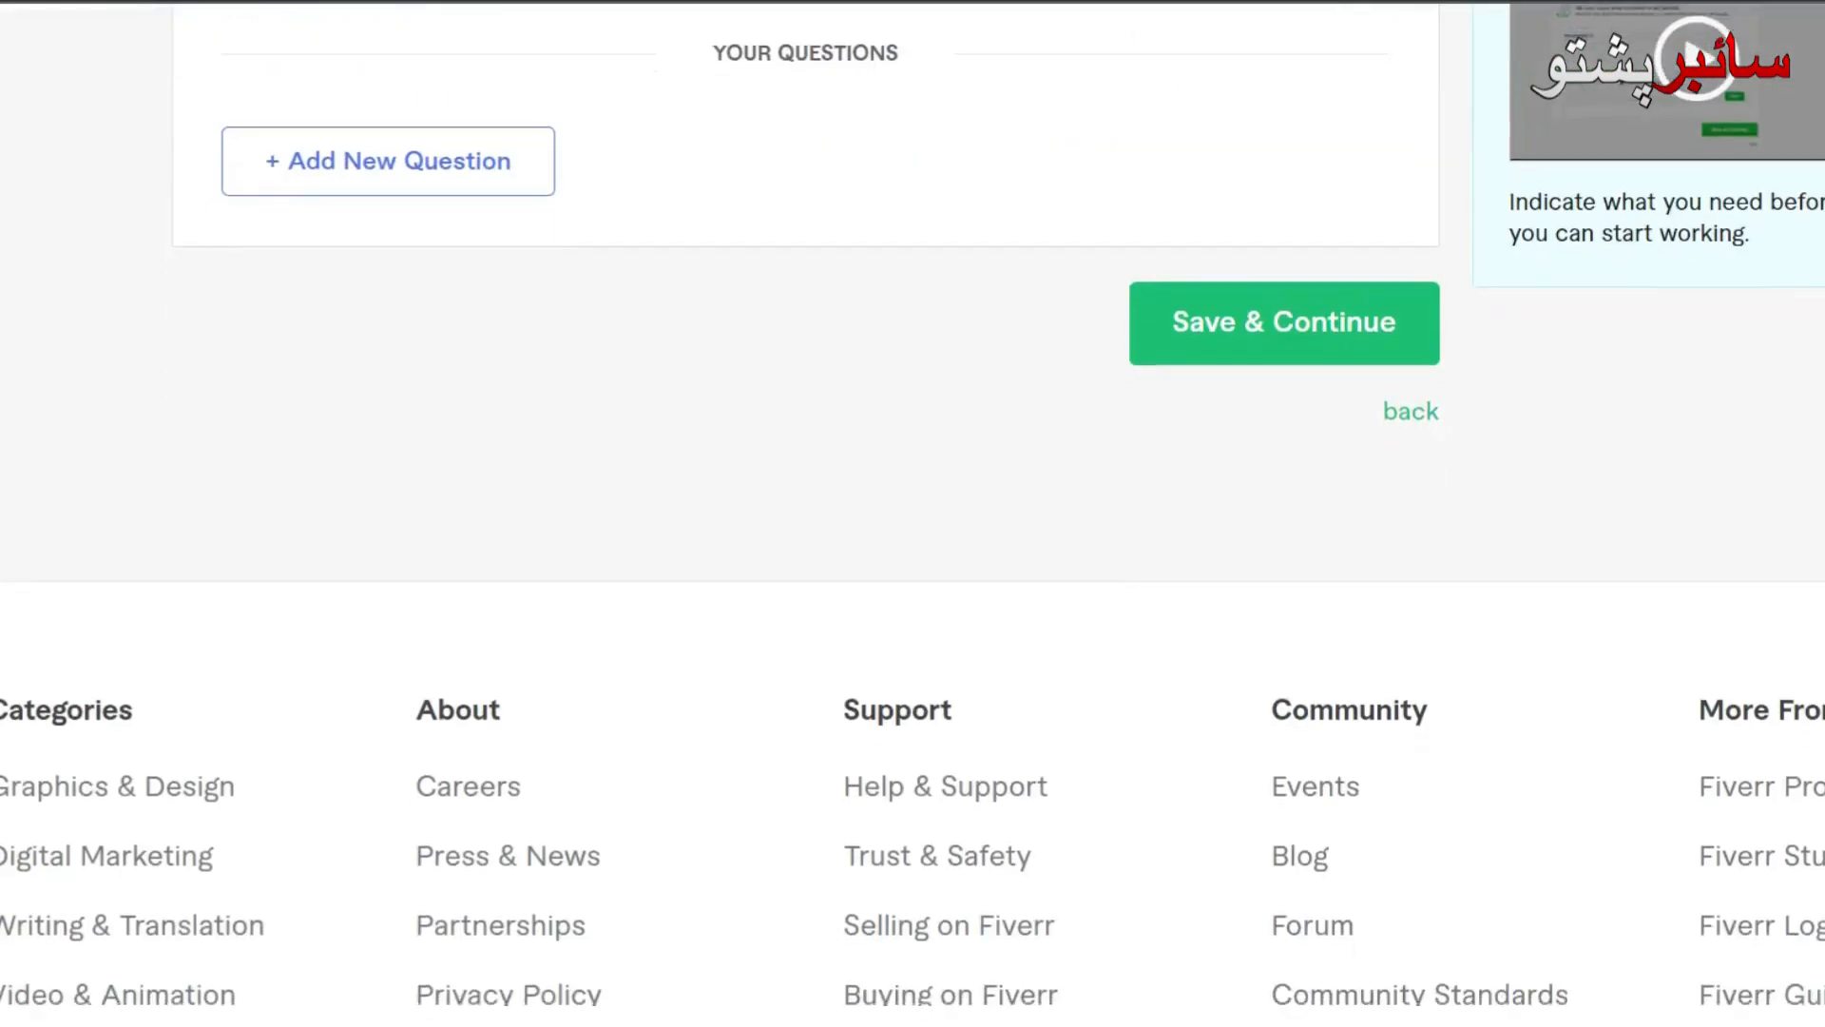
{"action": "scroll", "coordinate": [864, 373], "scroll_direction": "up", "scroll_amount": 3}
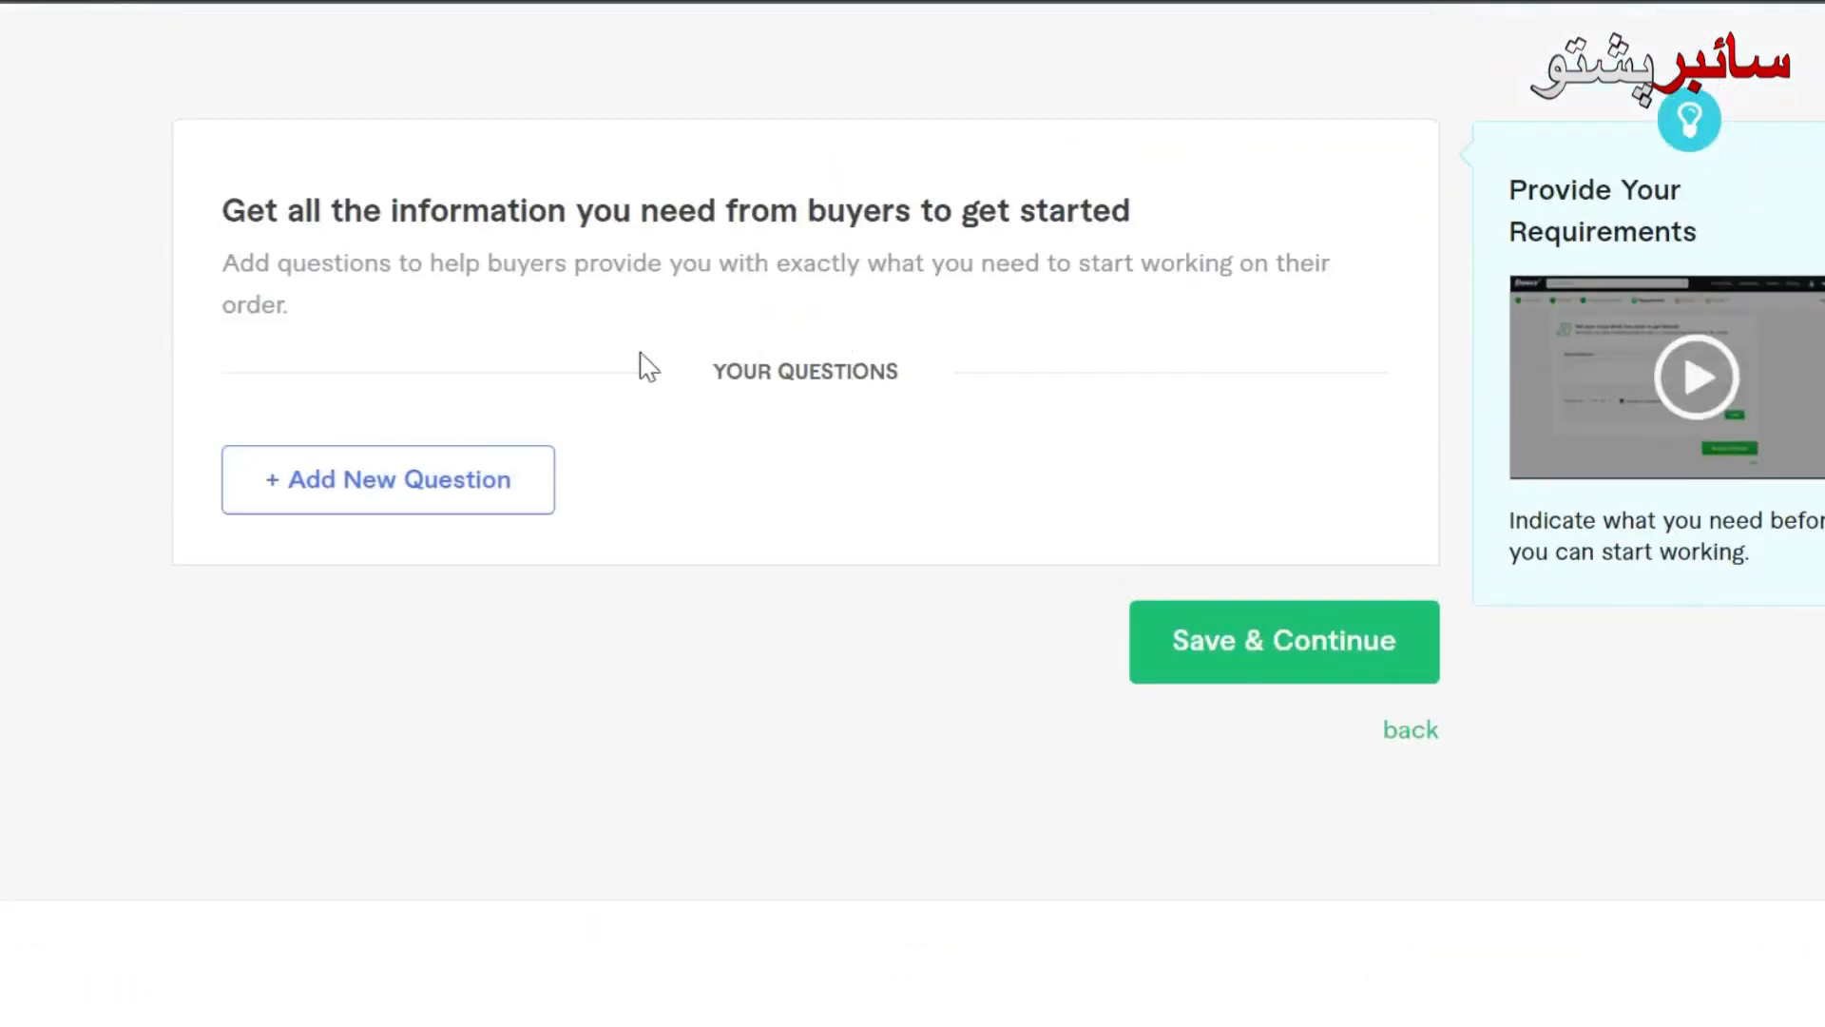
{"action": "left_click", "coordinate": [1349, 635]}
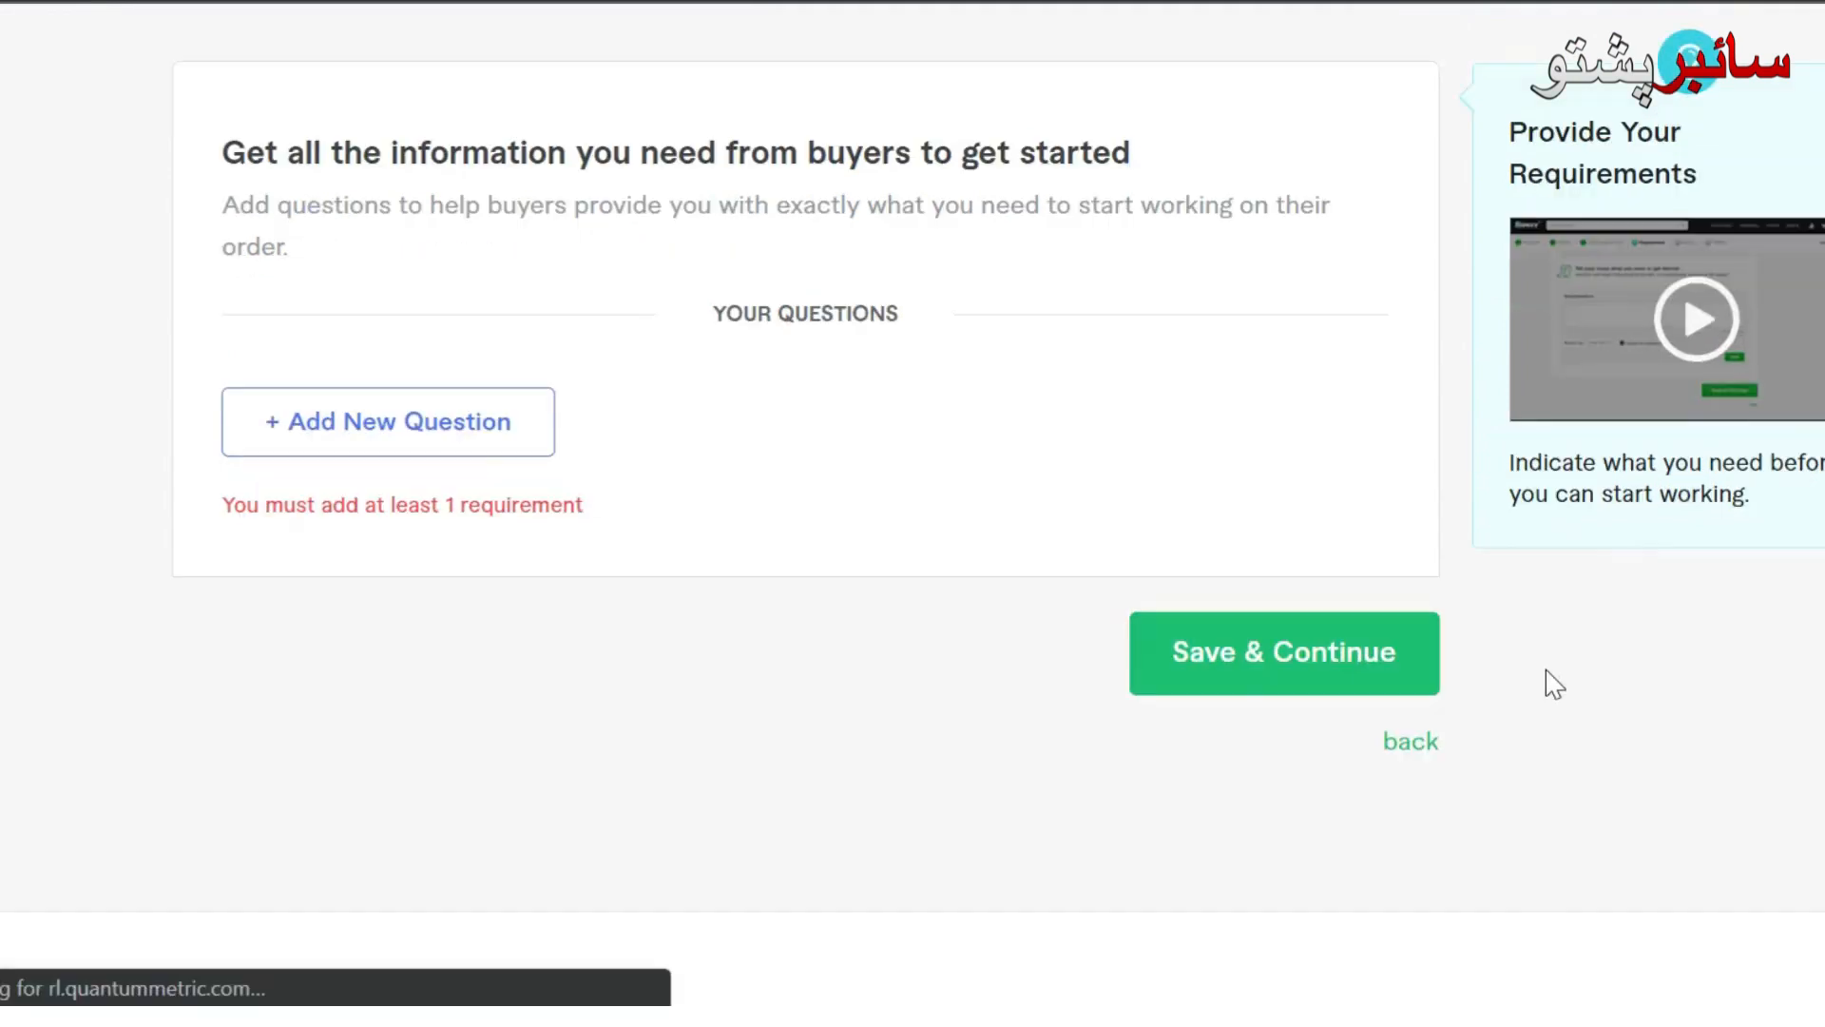
Step: Add a required free-text buyer question reading "Logo" and save the requirements stage to continue to the gallery
{"action": "left_click", "coordinate": [480, 442]}
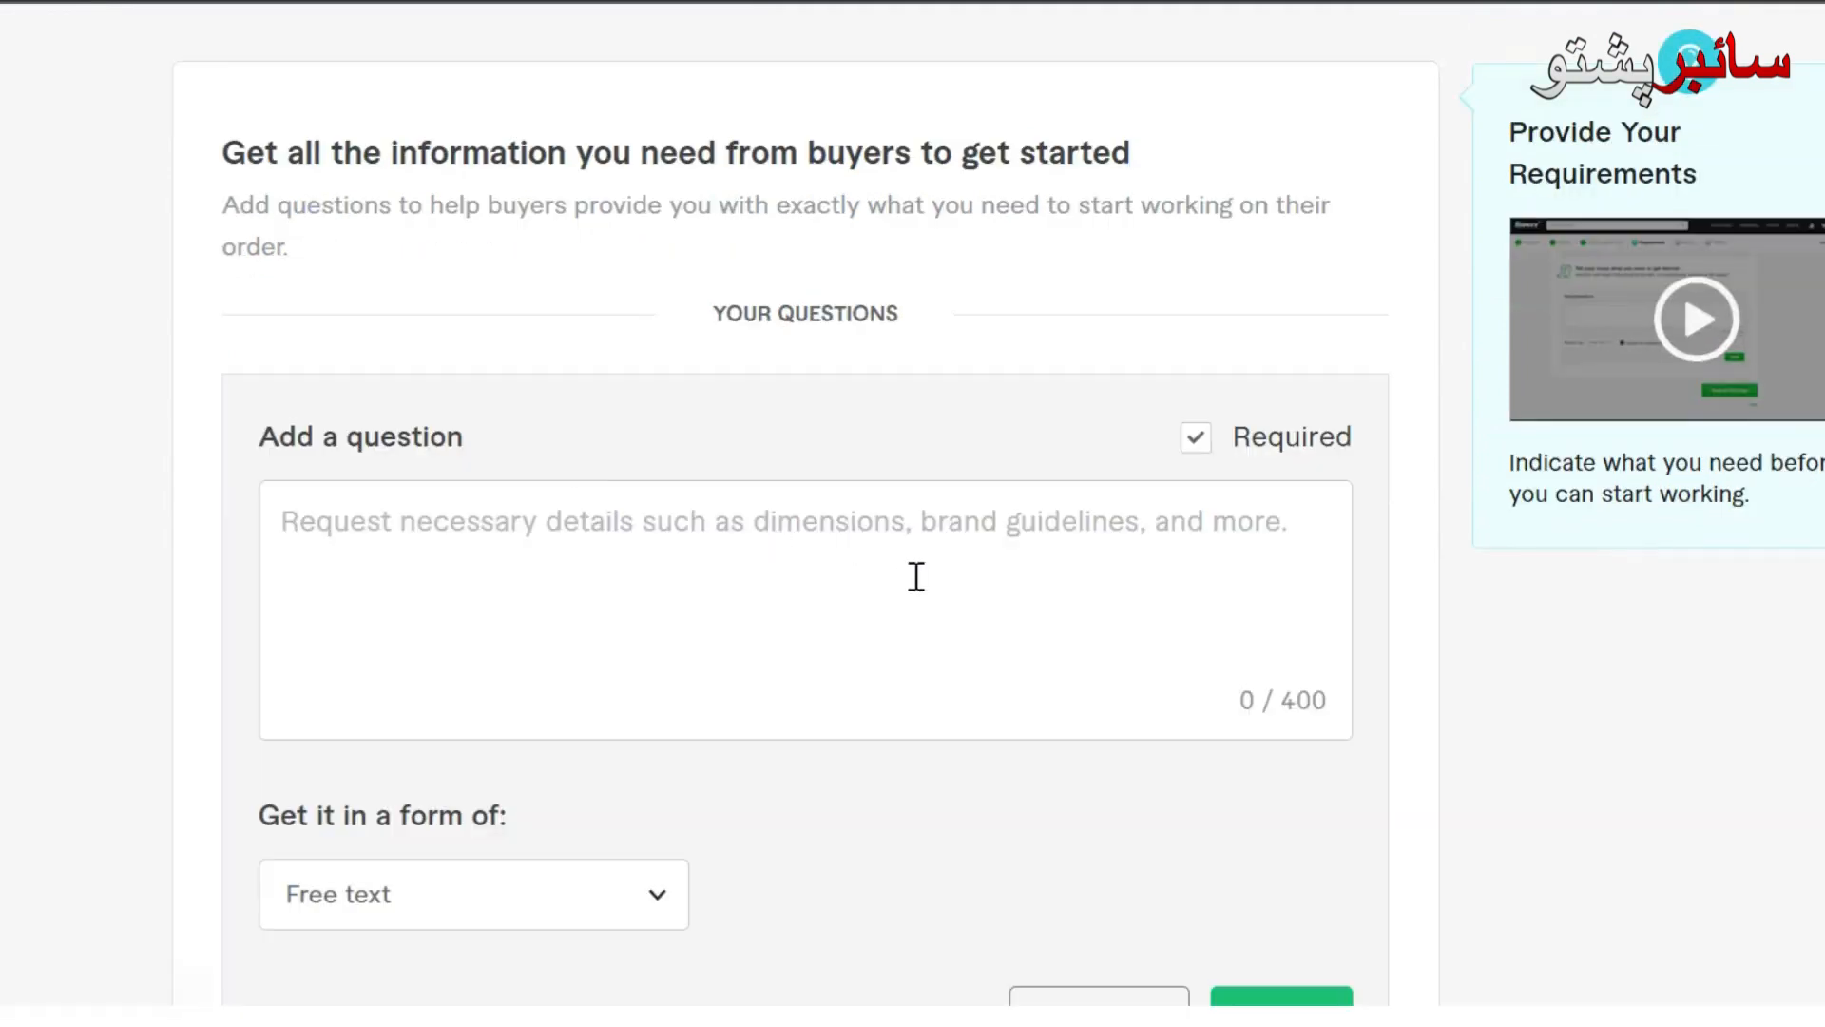
{"action": "left_click", "coordinate": [821, 528]}
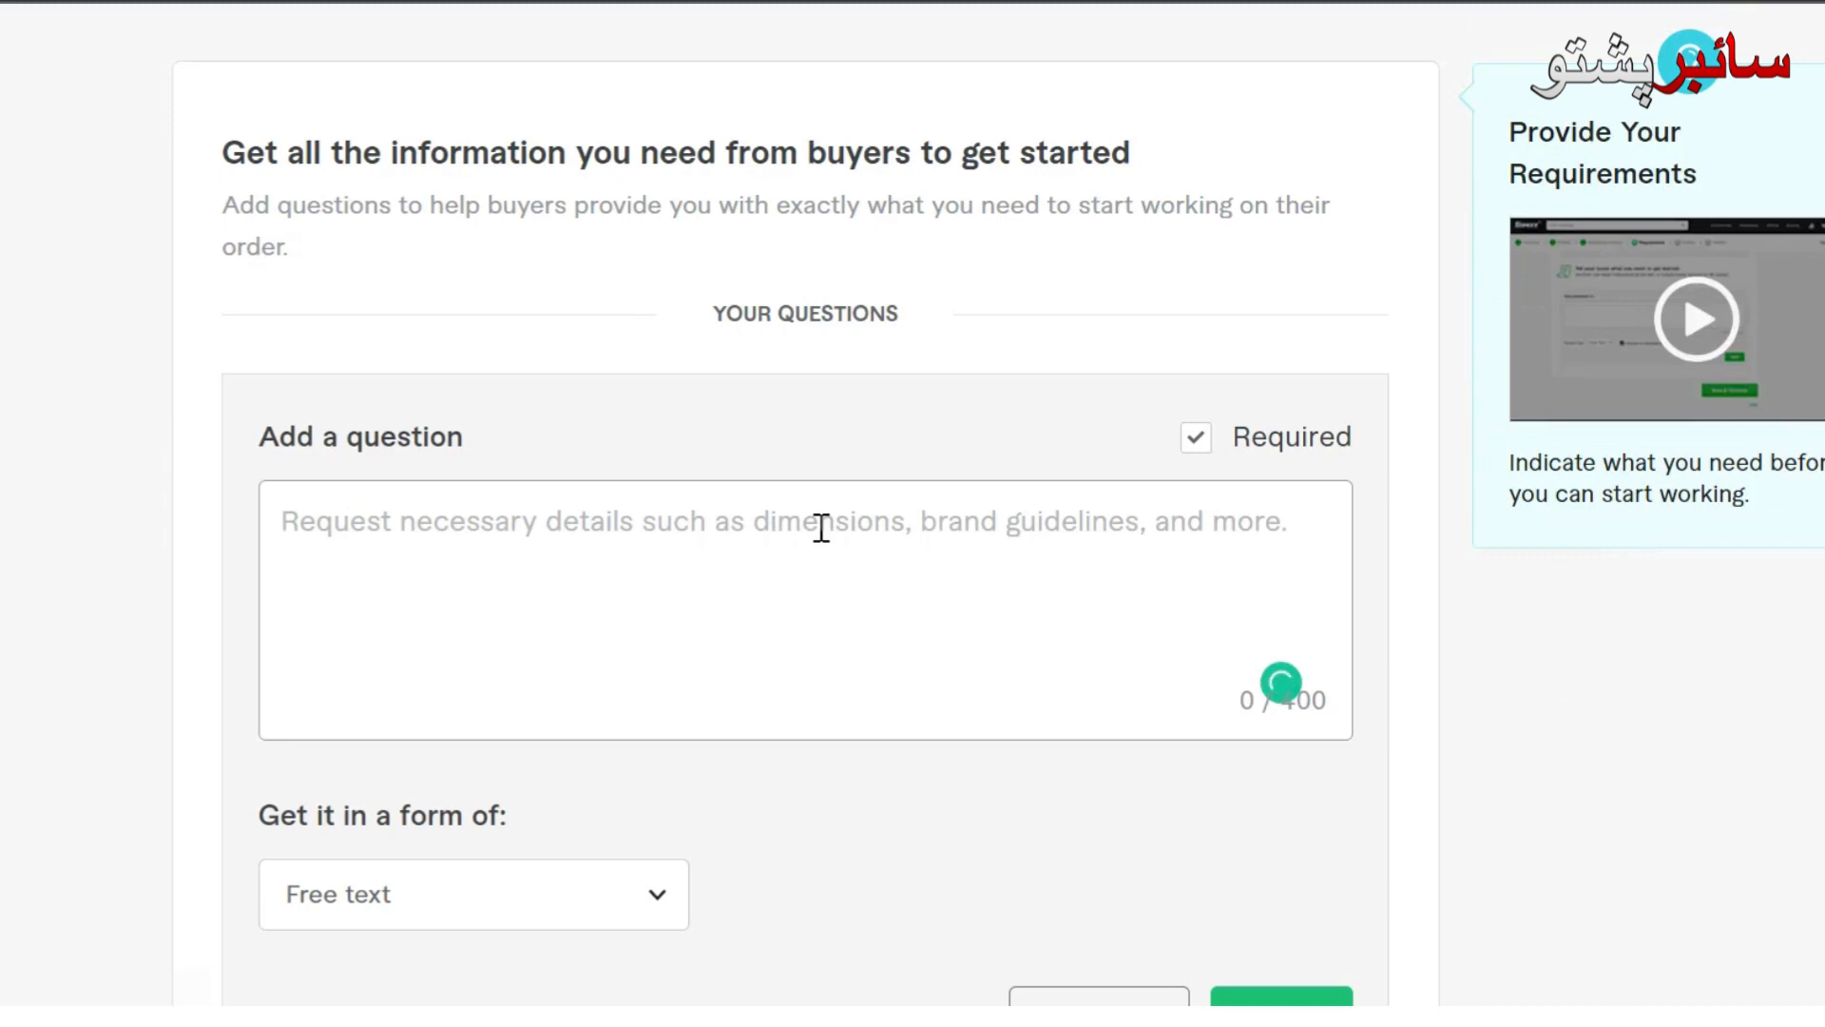
{"action": "type", "text": "Logo"}
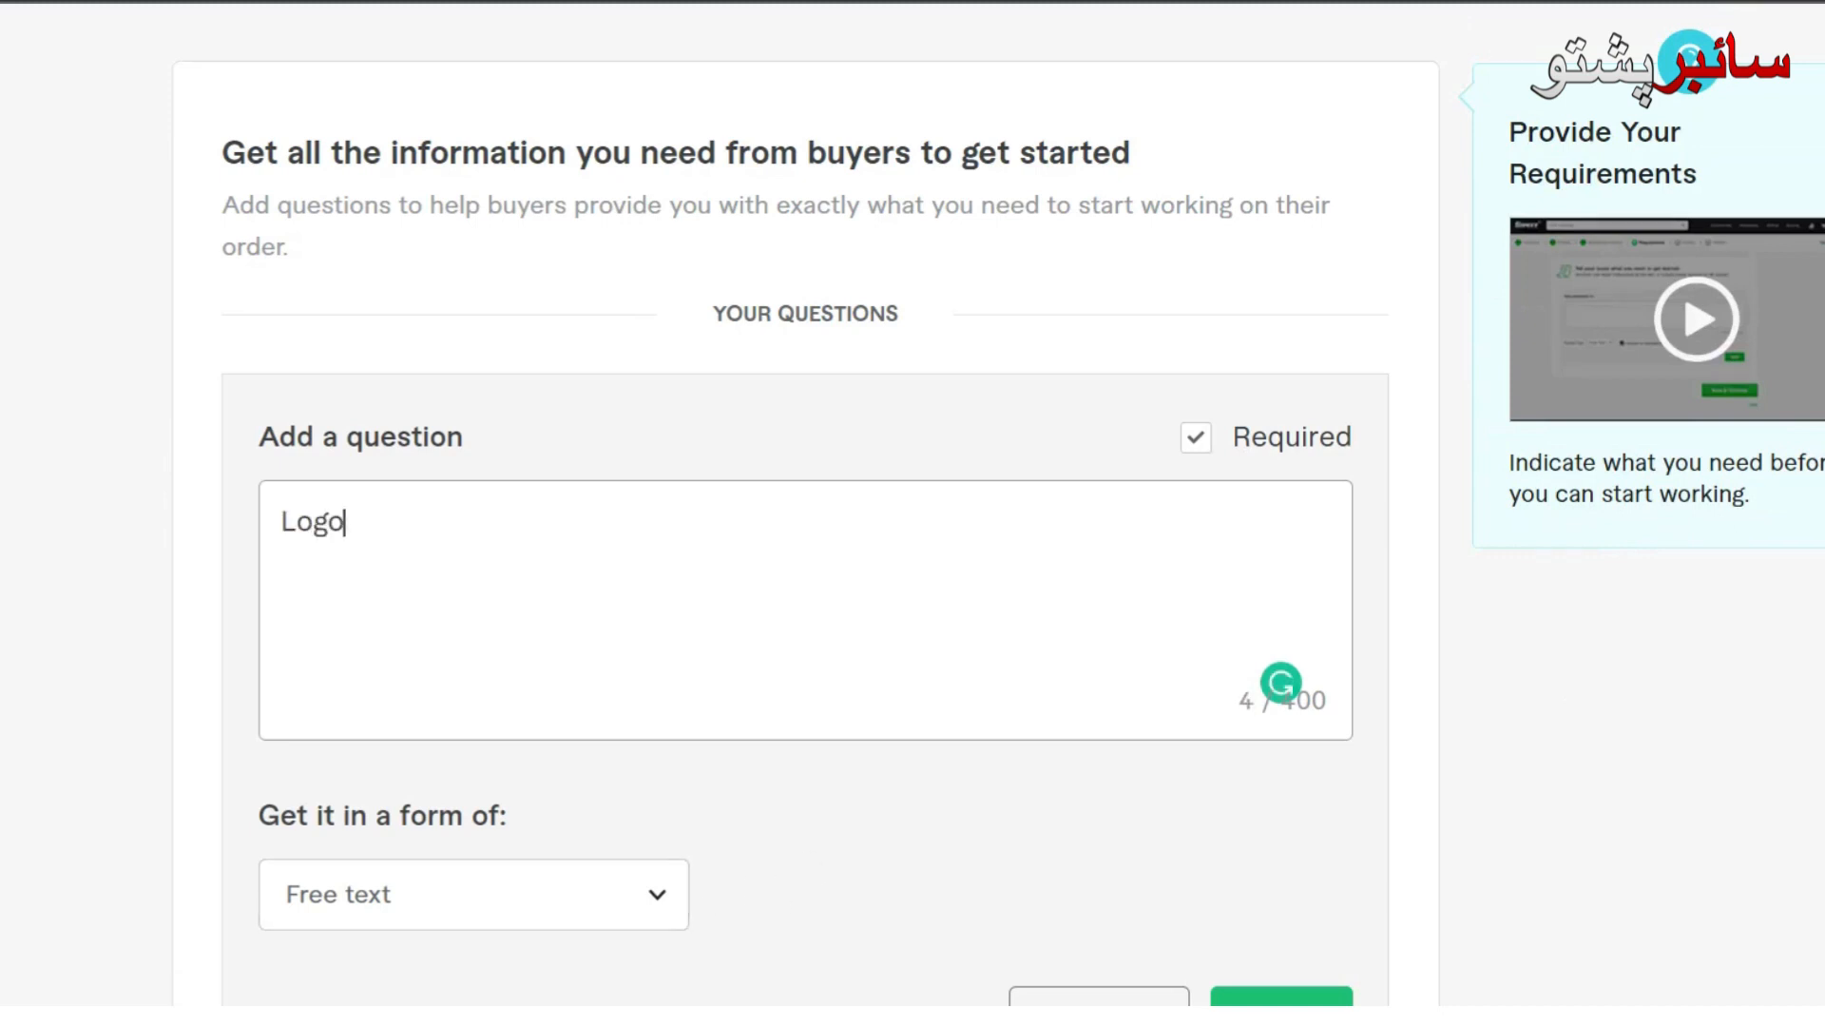
{"action": "scroll", "coordinate": [808, 513], "scroll_direction": "down", "scroll_amount": 5}
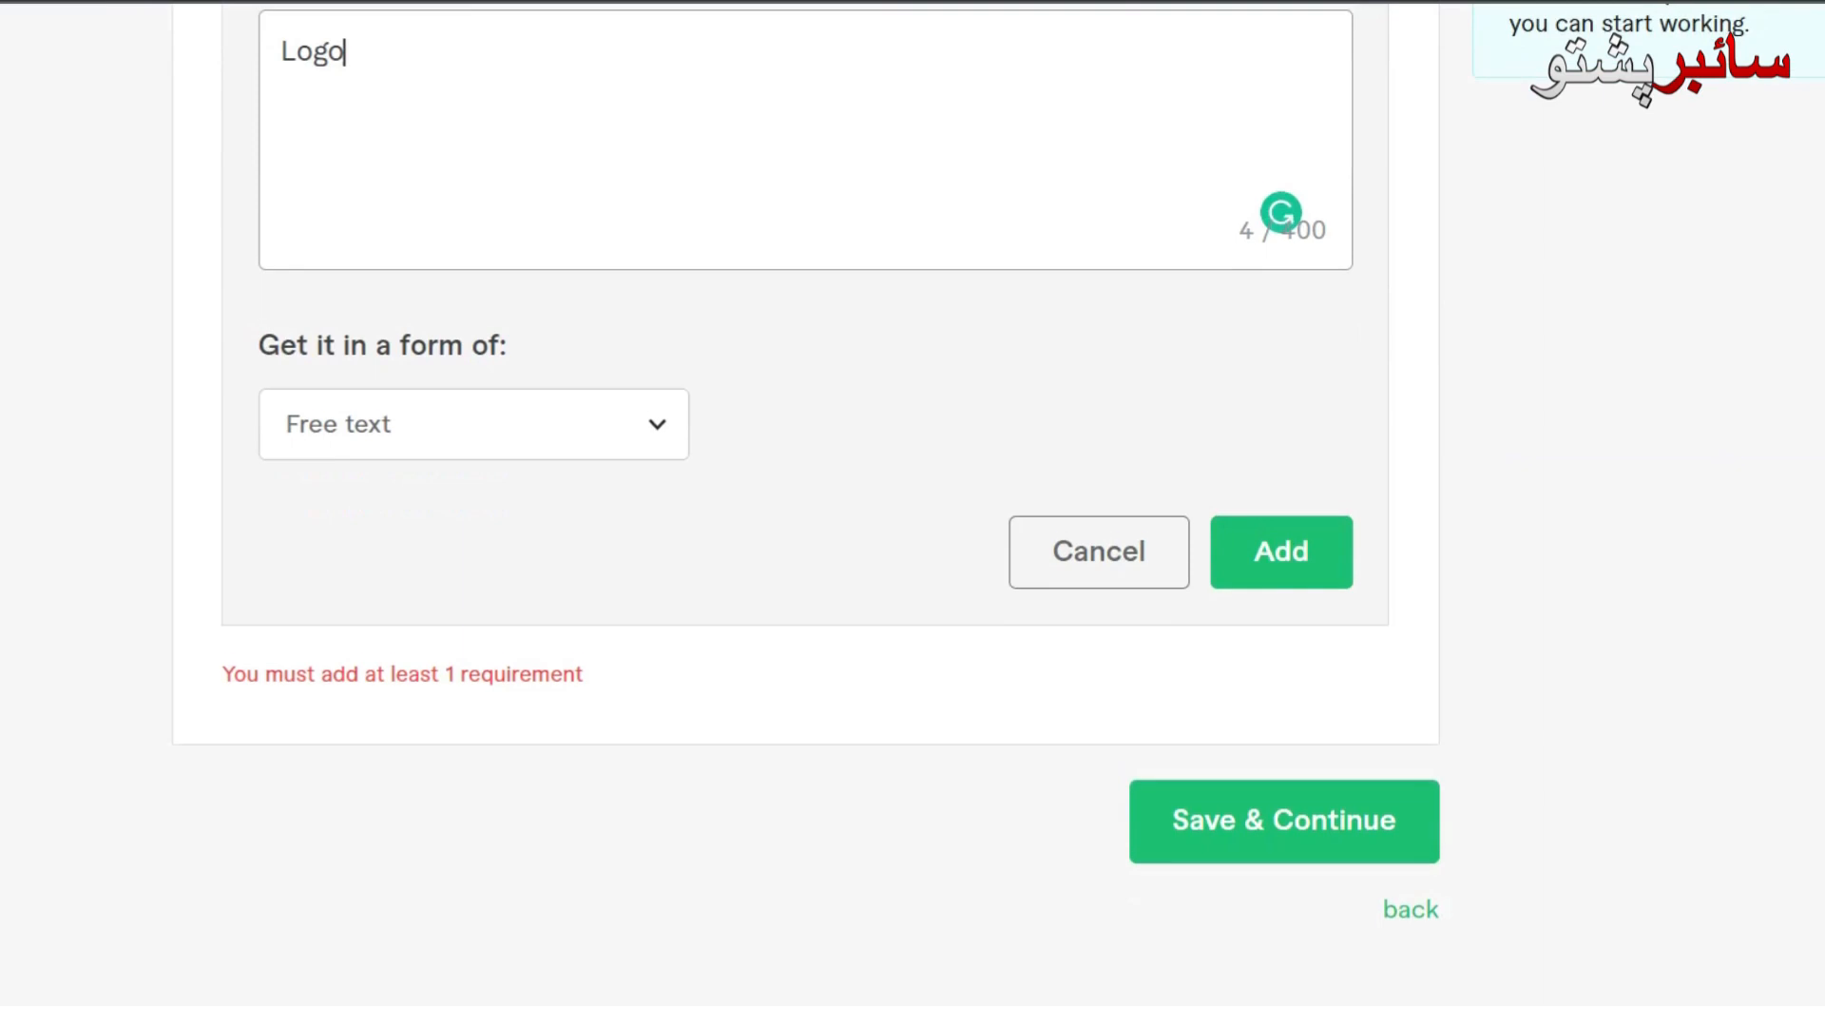
{"action": "left_click", "coordinate": [1281, 554]}
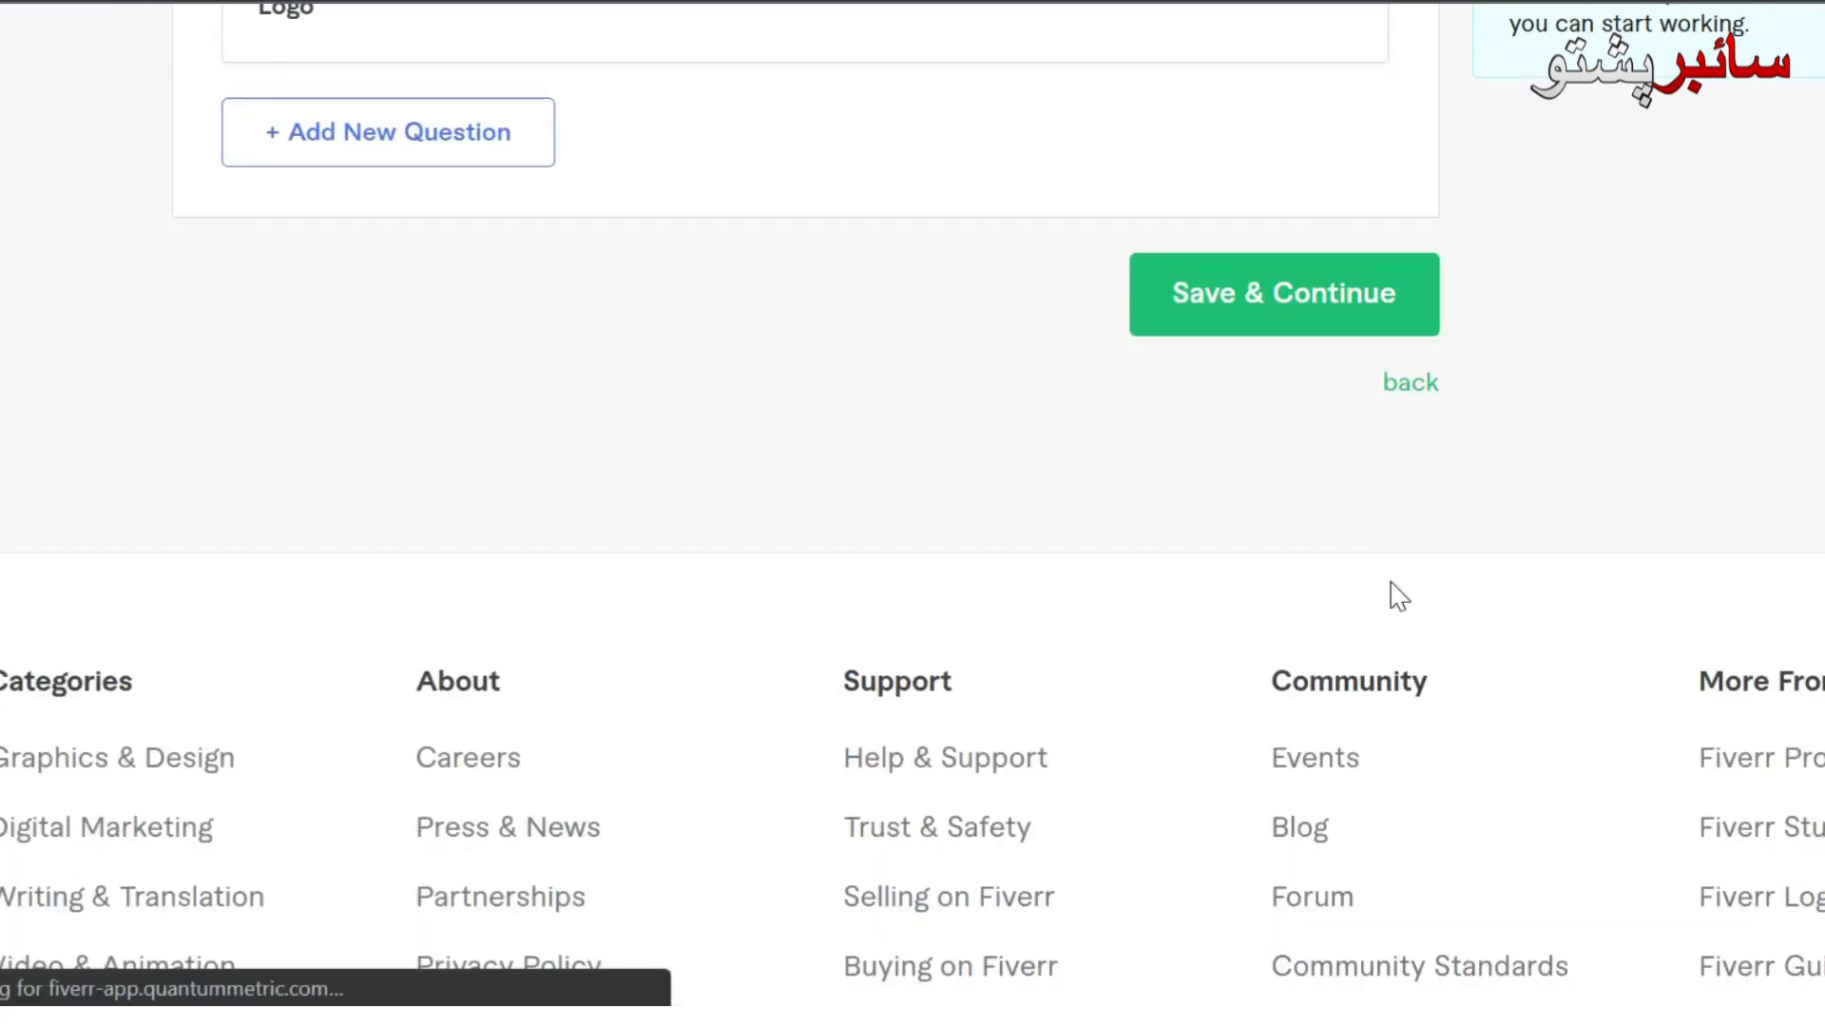
{"action": "left_click", "coordinate": [1271, 290]}
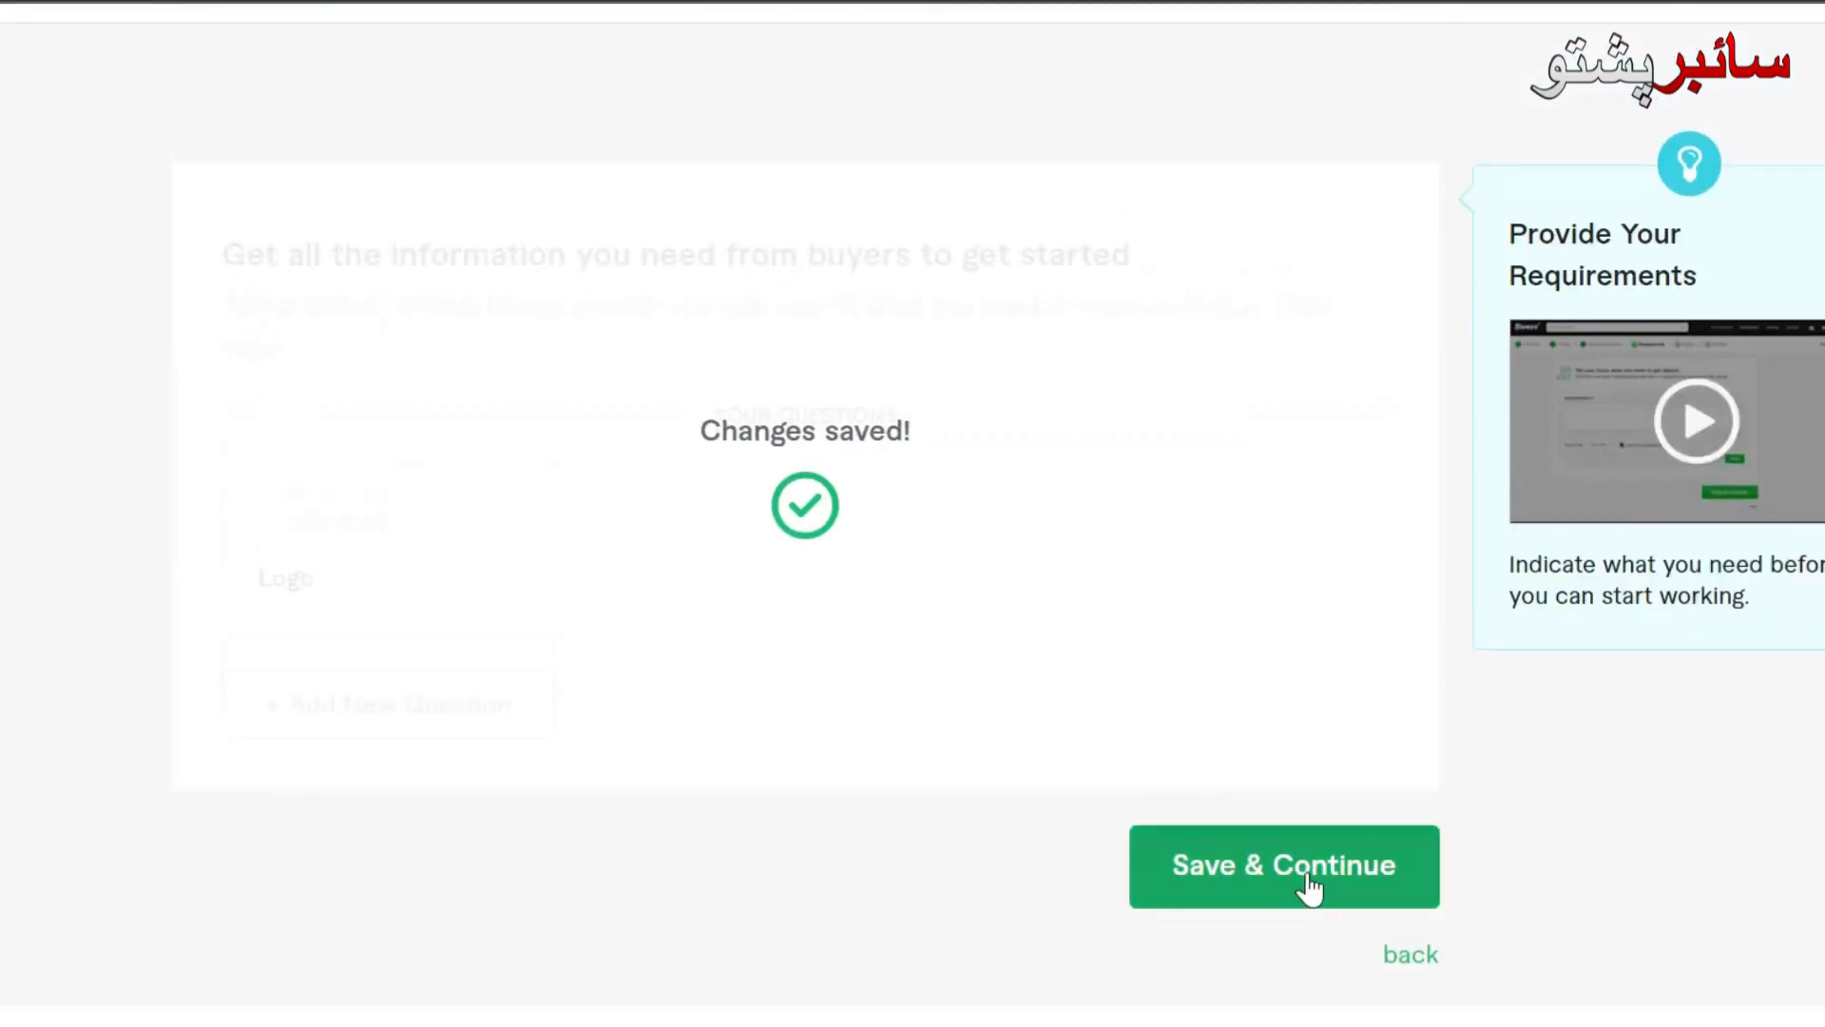
{"action": "left_click", "coordinate": [1309, 889]}
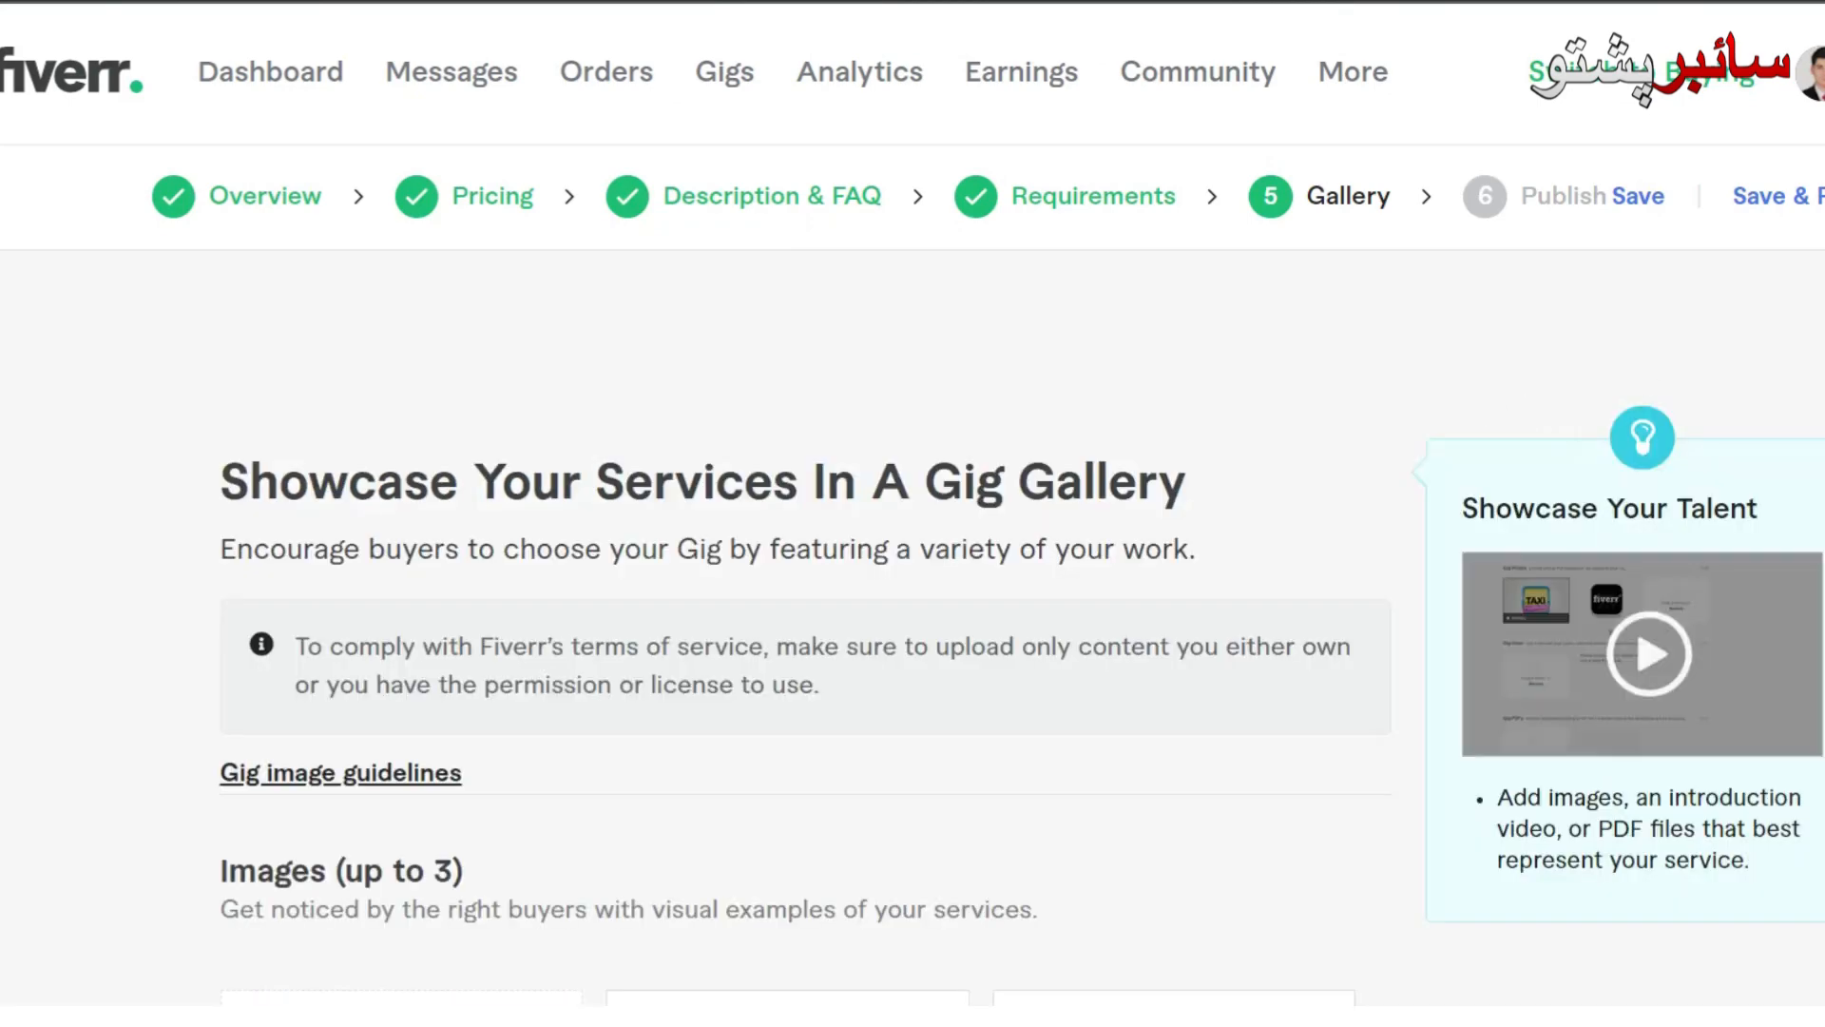
Step: Examine the gig gallery stage's upload areas and limits for images, video and PDF documents
{"action": "scroll", "coordinate": [913, 513], "scroll_direction": "down", "scroll_amount": 10}
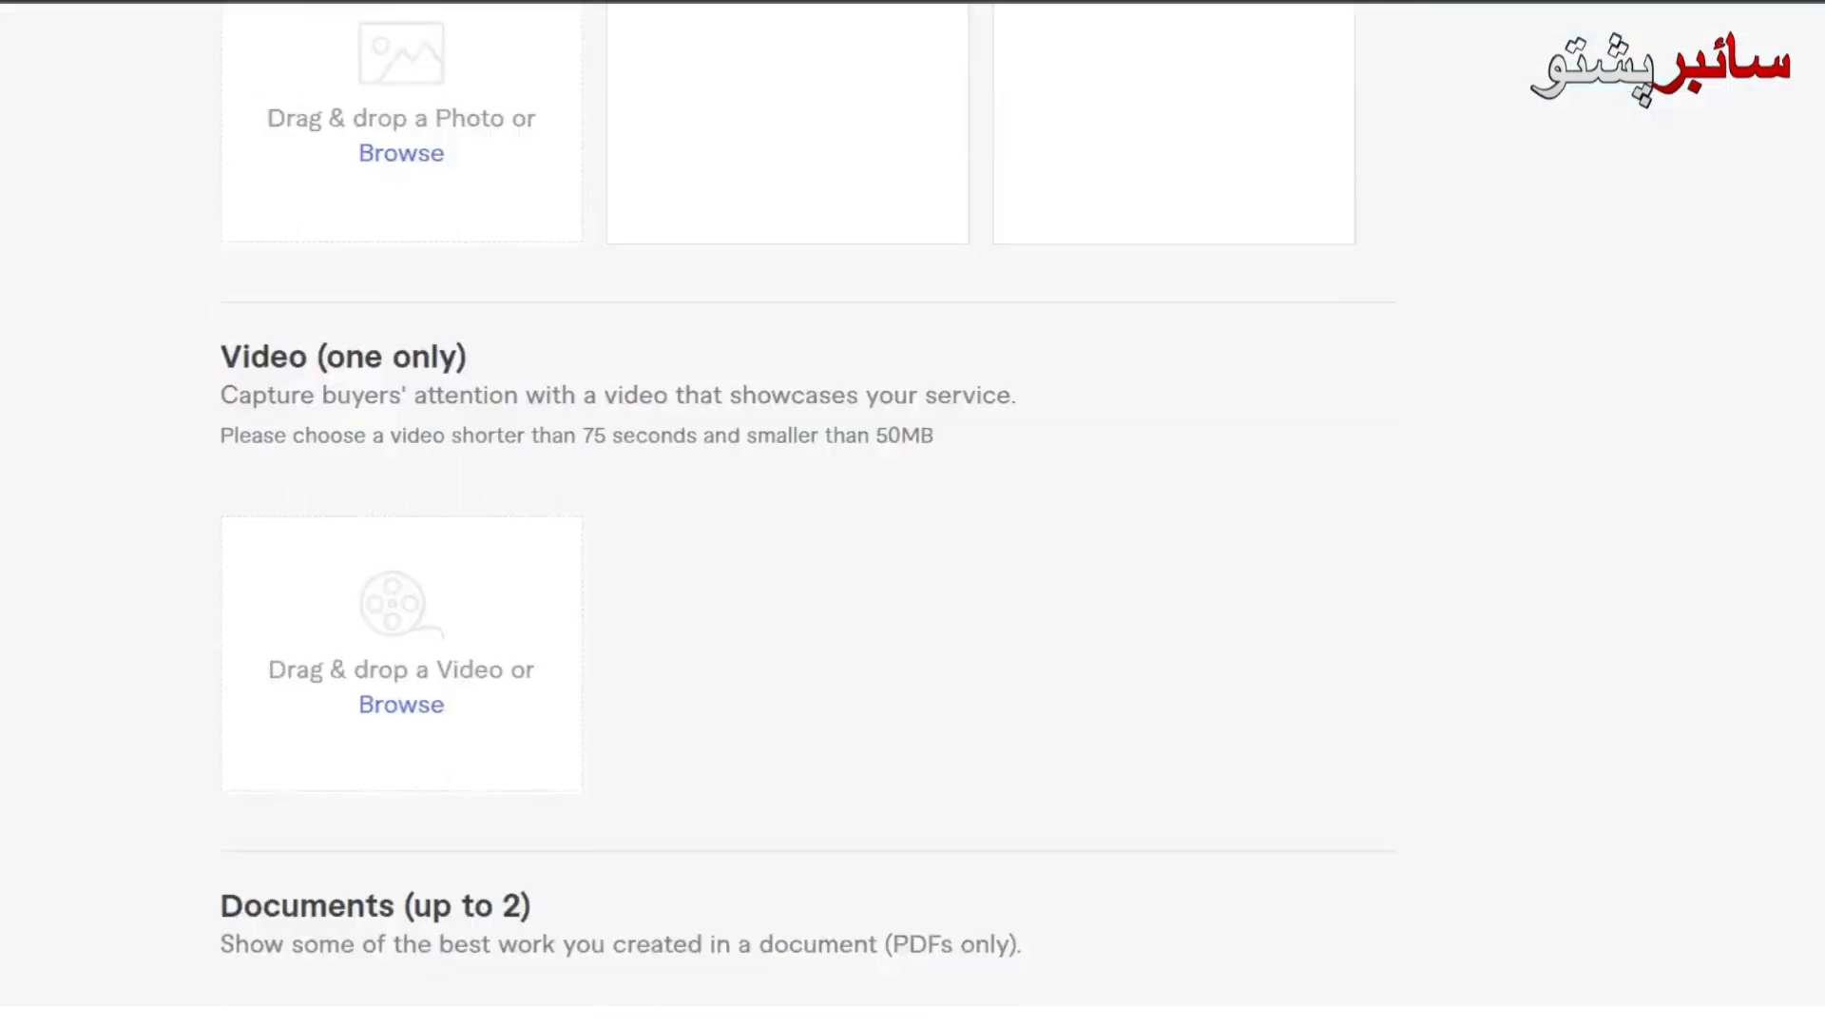
{"action": "scroll", "coordinate": [912, 514], "scroll_direction": "up", "scroll_amount": 10}
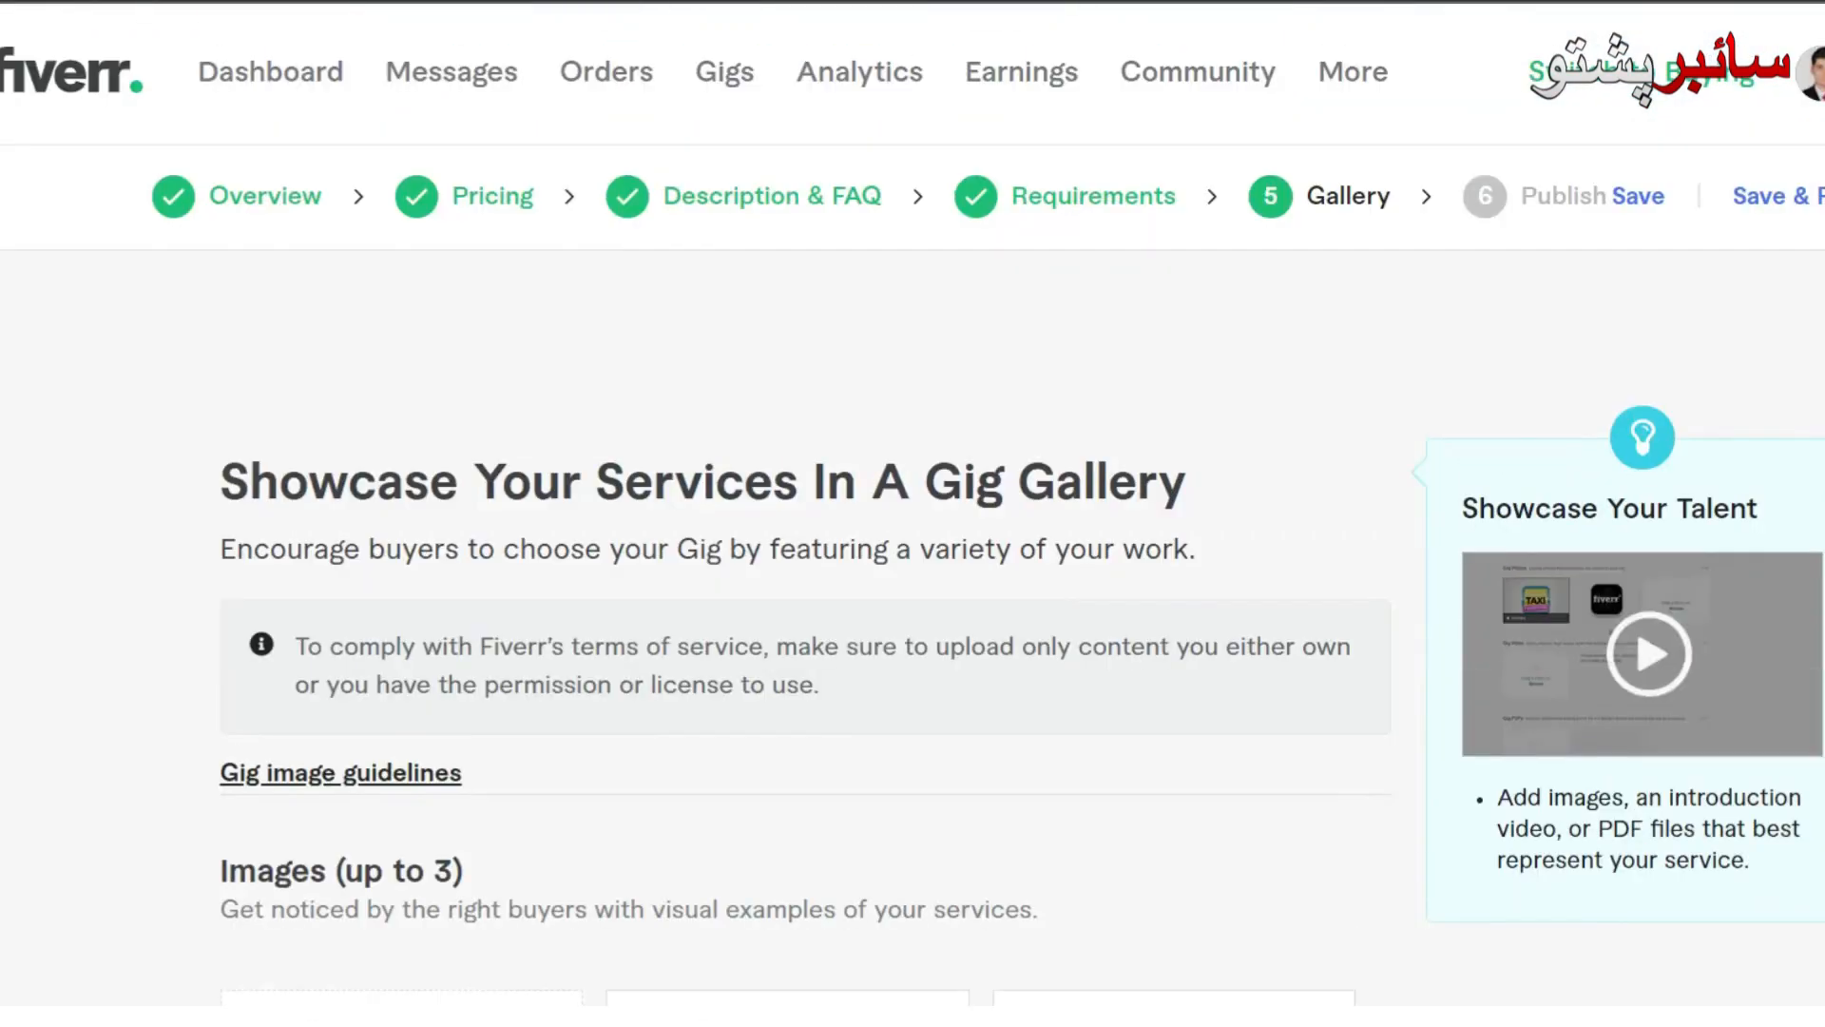
{"action": "scroll", "coordinate": [913, 514], "scroll_direction": "down", "scroll_amount": 12}
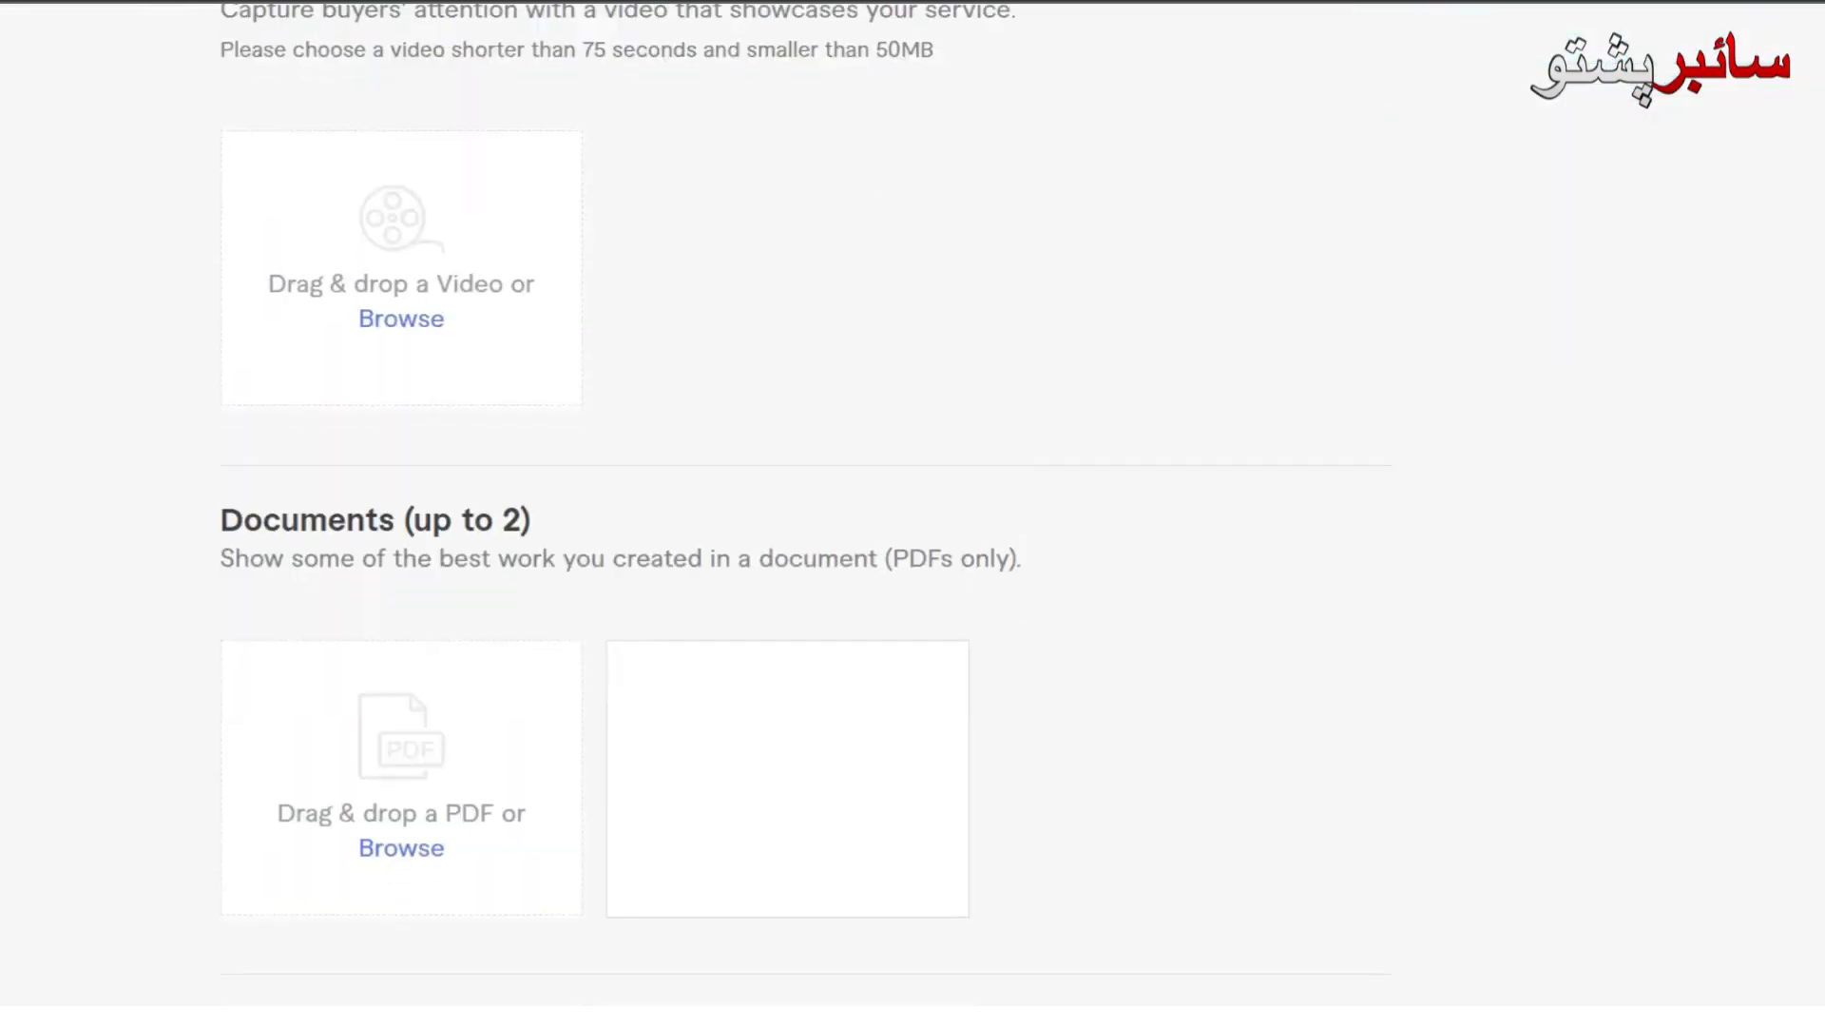
{"action": "scroll", "coordinate": [912, 513], "scroll_direction": "down", "scroll_amount": 5}
{"action": "scroll", "coordinate": [912, 513], "scroll_direction": "up", "scroll_amount": 15}
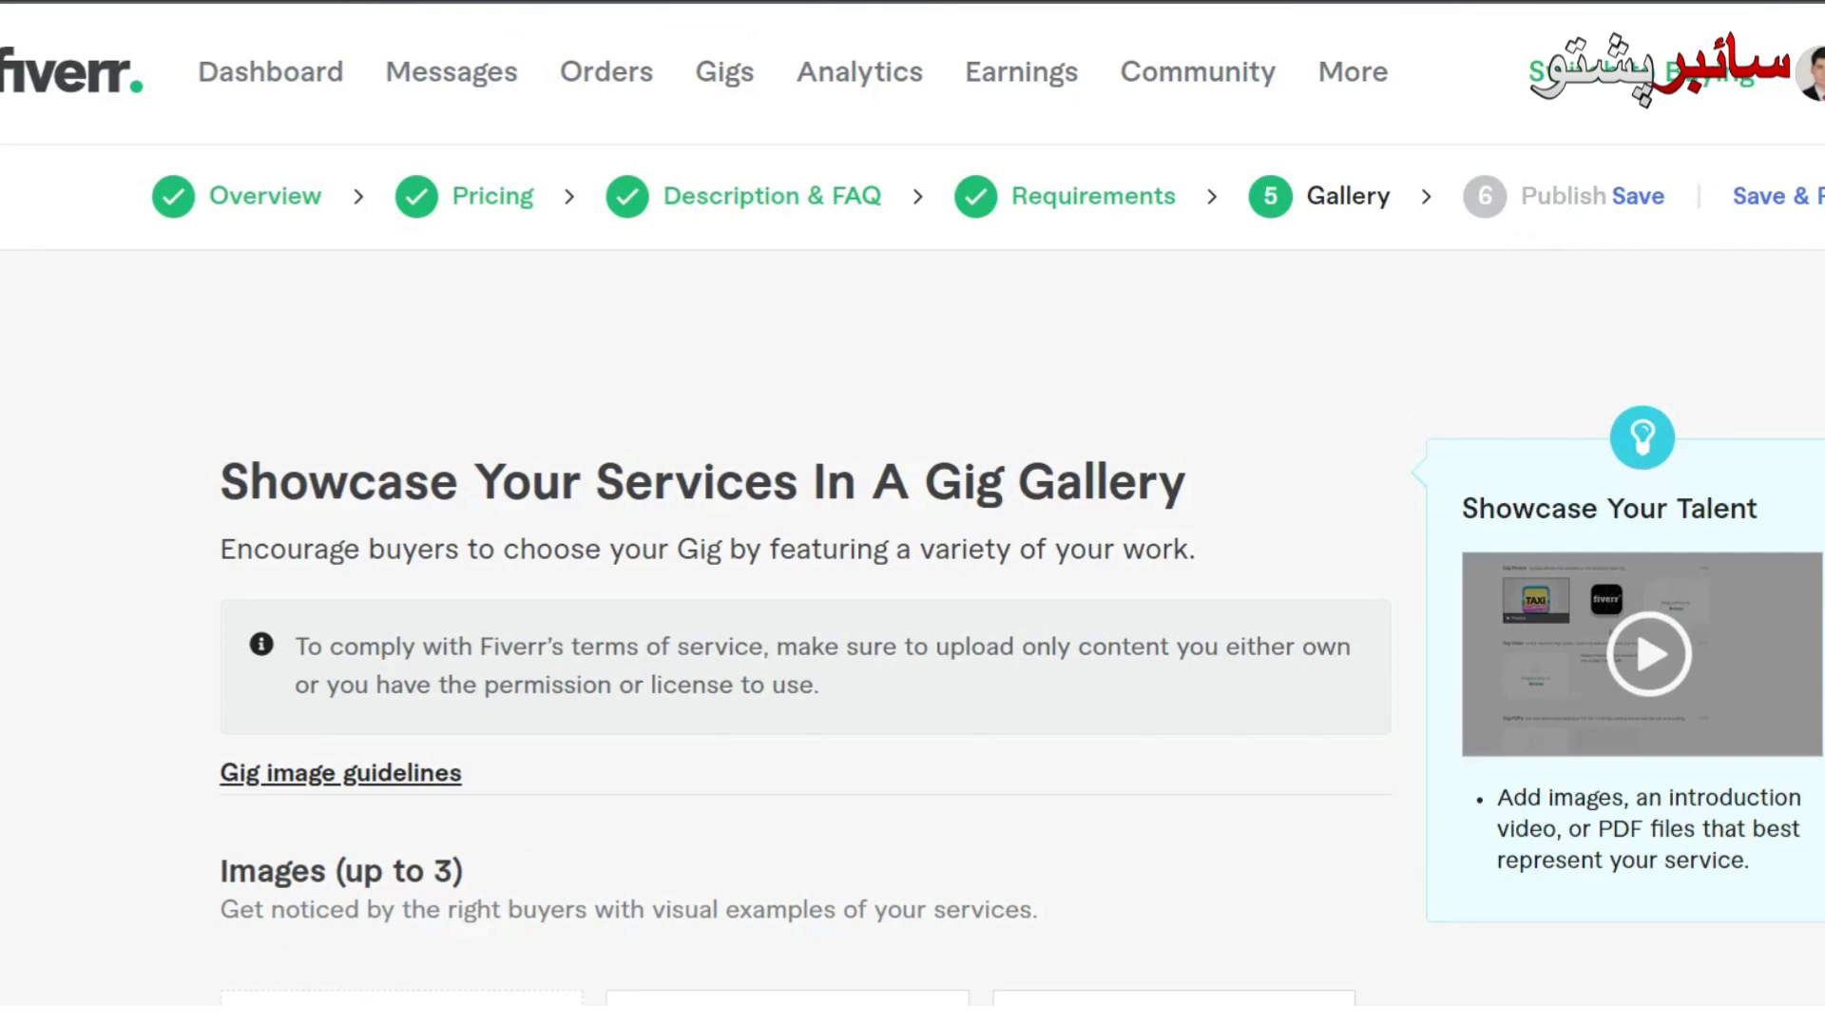
{"action": "scroll", "coordinate": [806, 505], "scroll_direction": "down", "scroll_amount": 15}
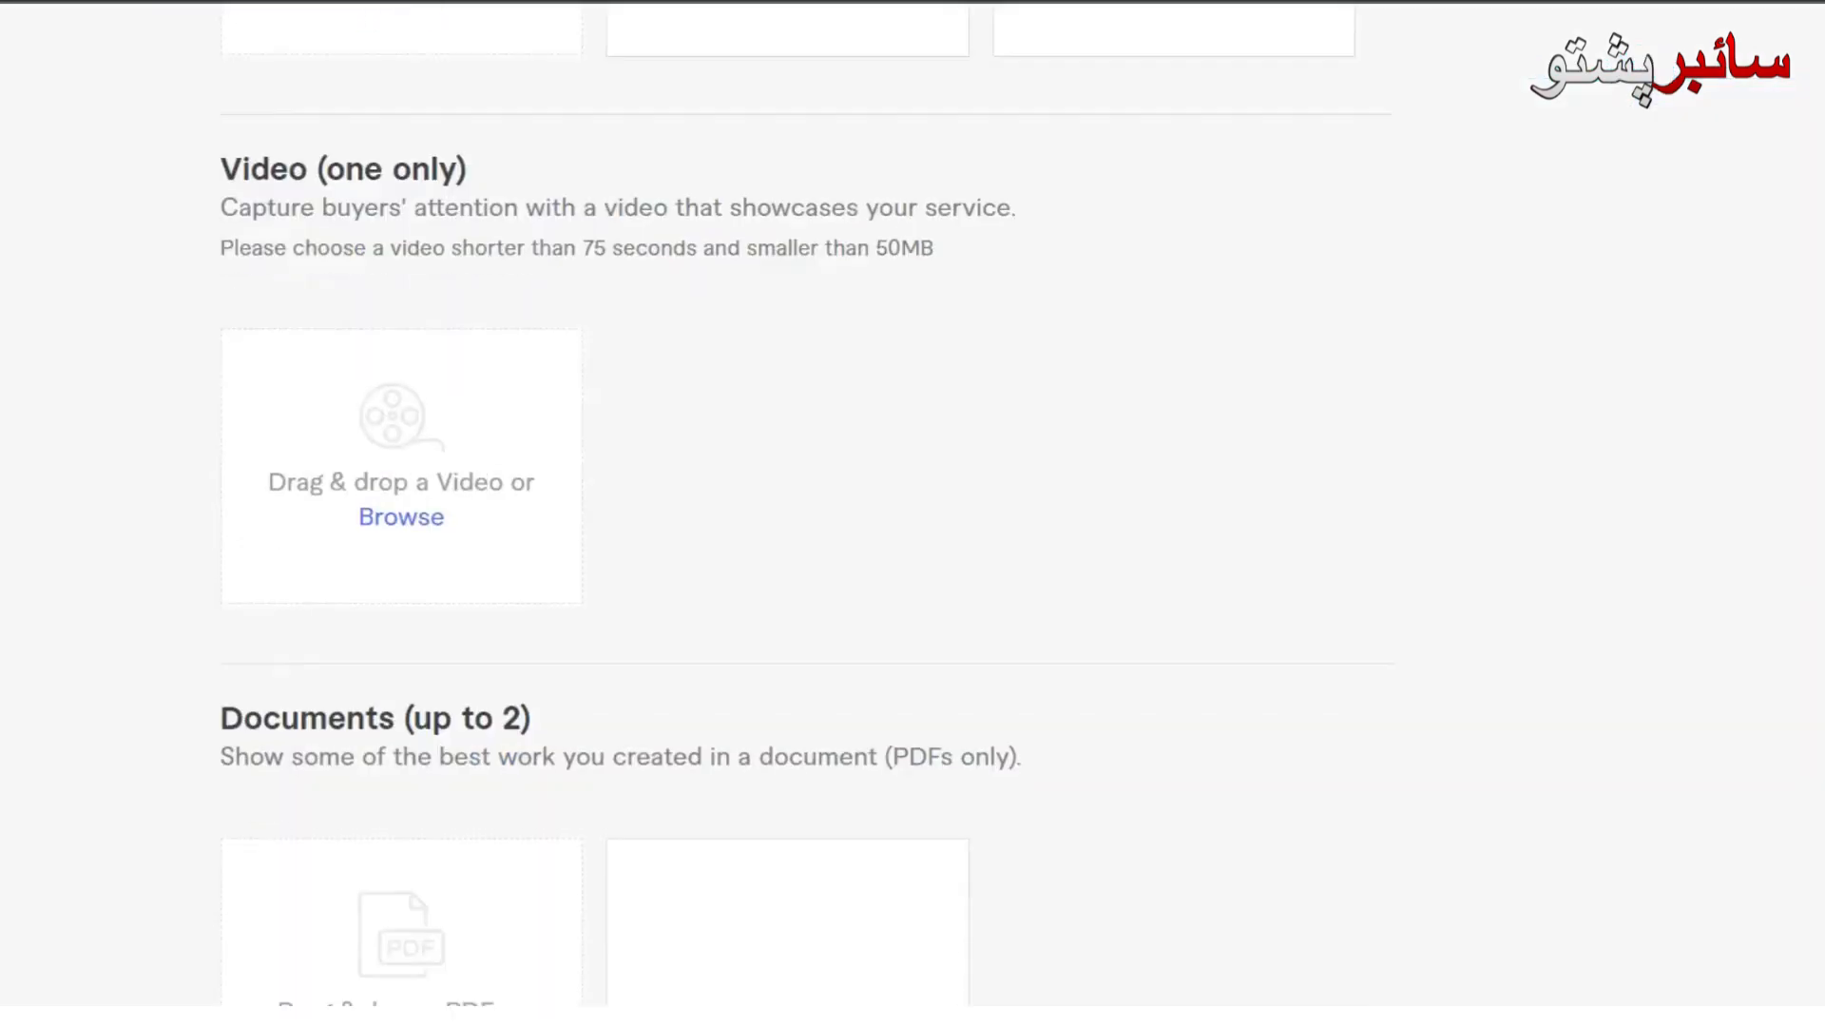
{"action": "scroll", "coordinate": [913, 513], "scroll_direction": "up", "scroll_amount": 15}
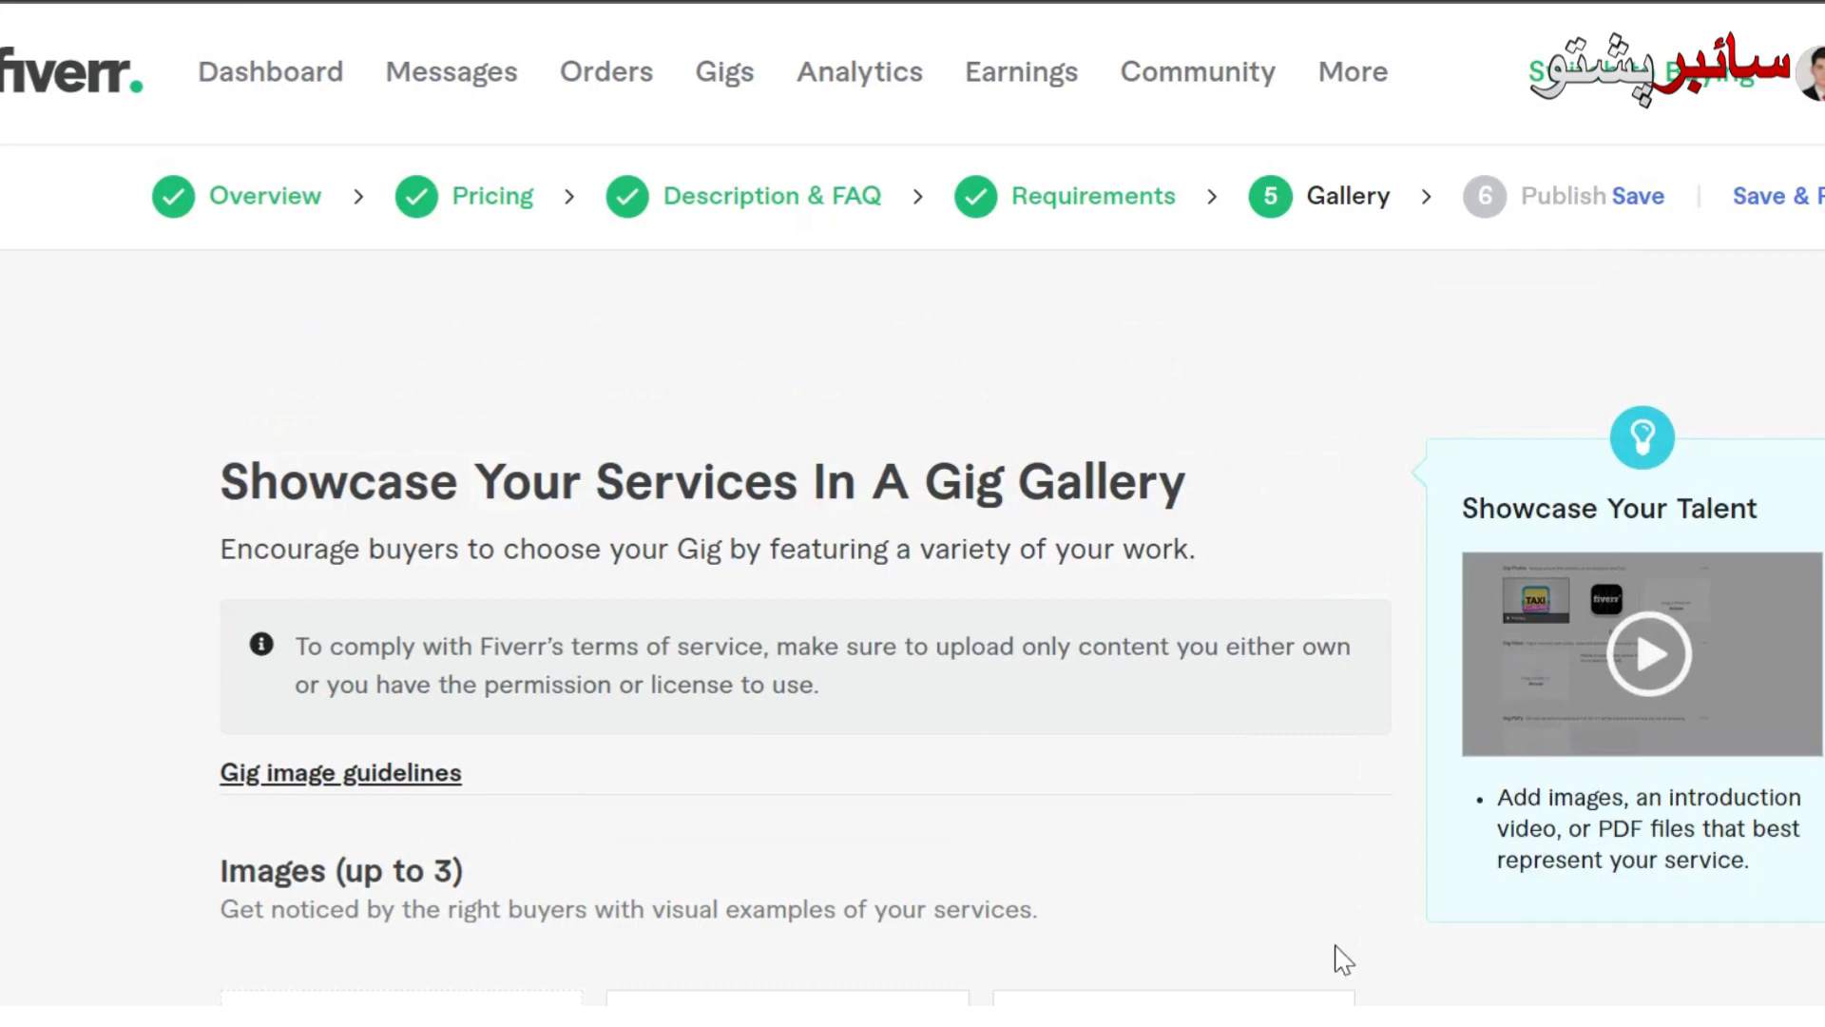
{"action": "mouse_move", "coordinate": [1348, 1017]}
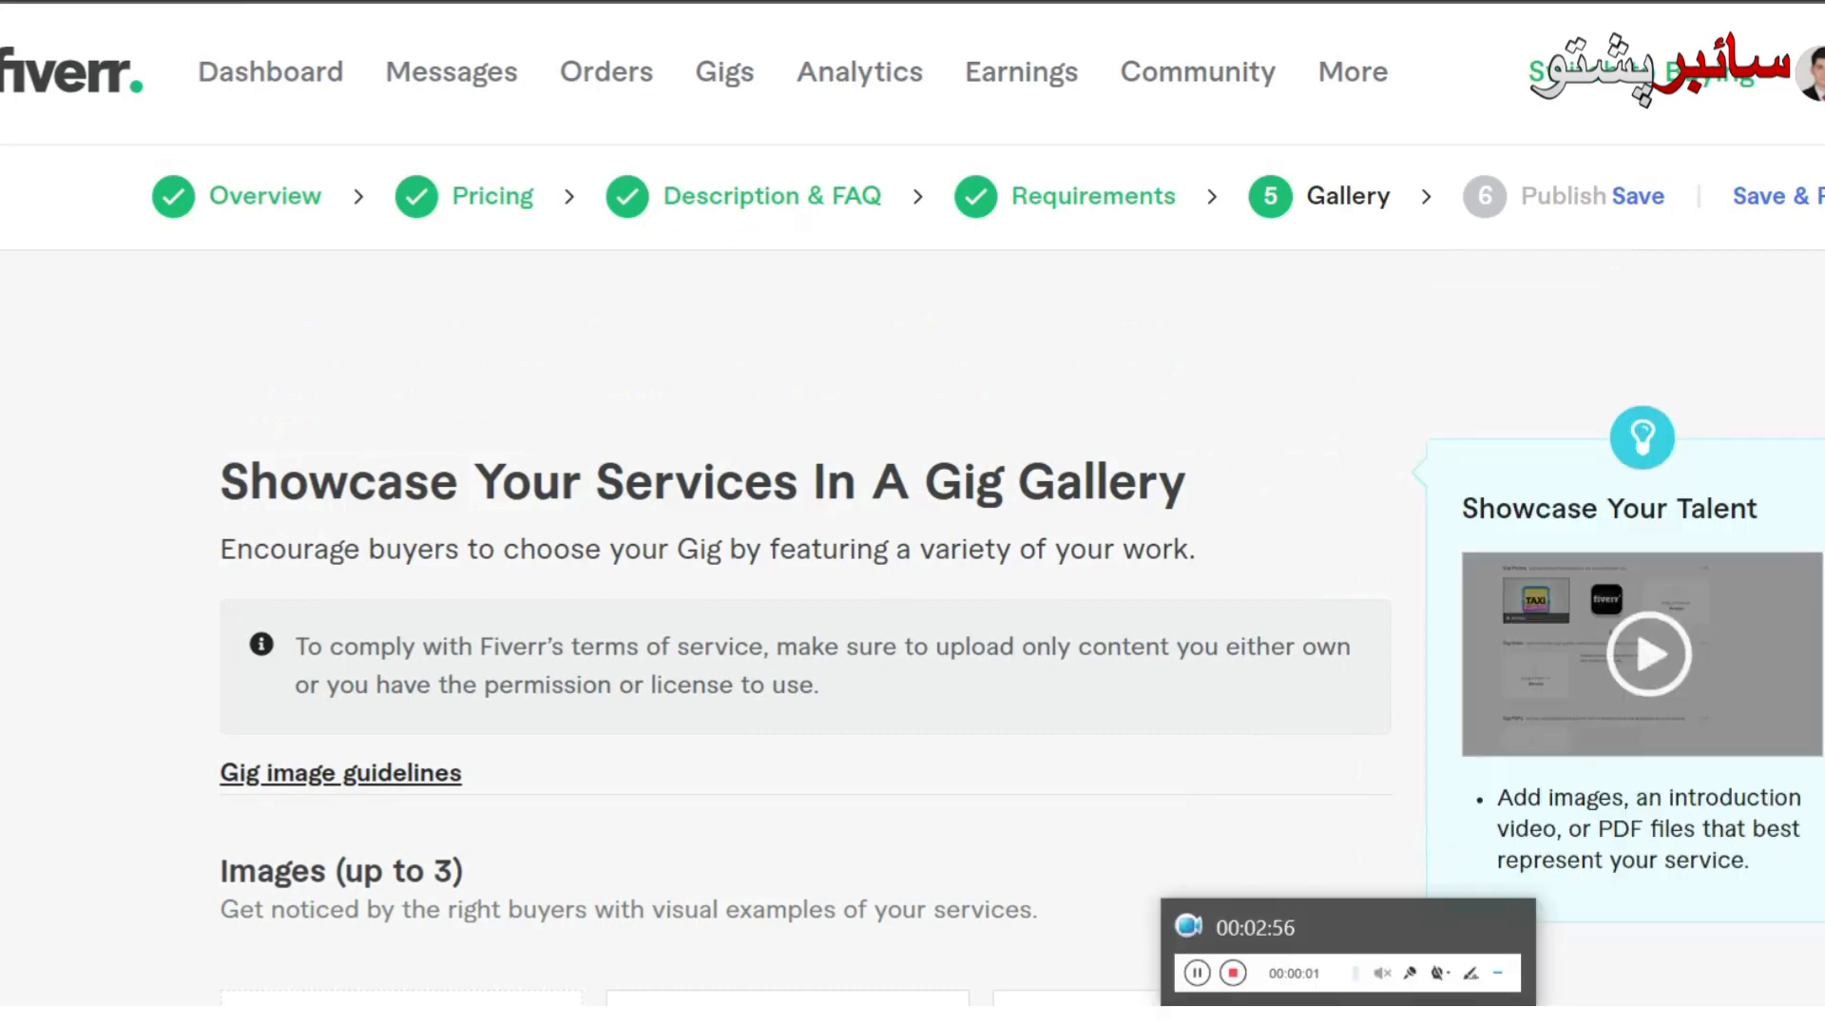